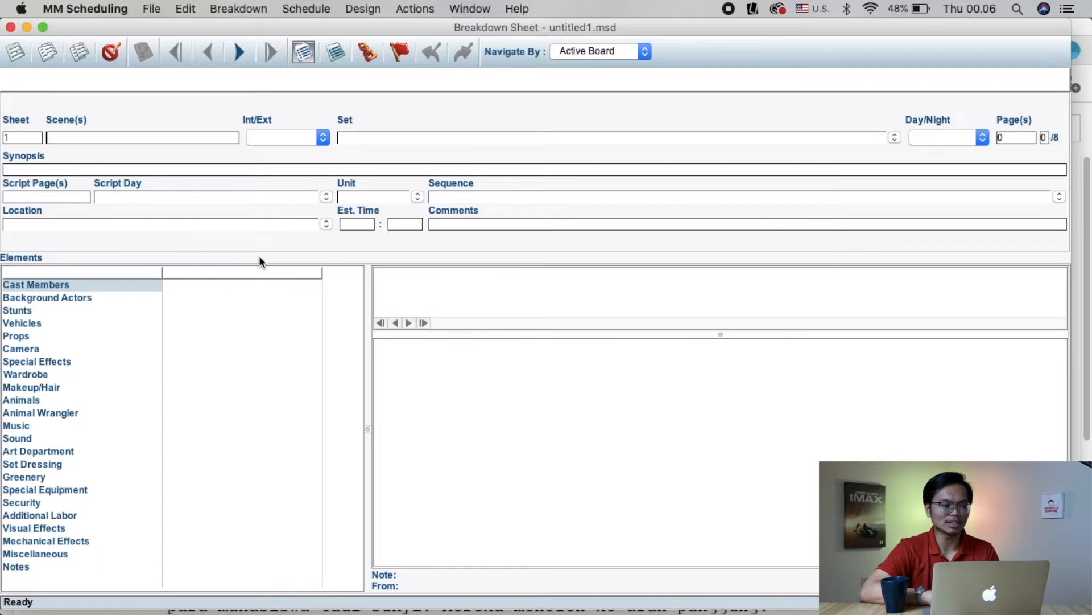
# Check the first scene heading in the Acrobat script, then enter scene number 1 on the MM Scheduling breakdown sheet.
pyautogui.press('super+Tab')
pyautogui.press('super+Tab')
pyautogui.press('super+Tab')
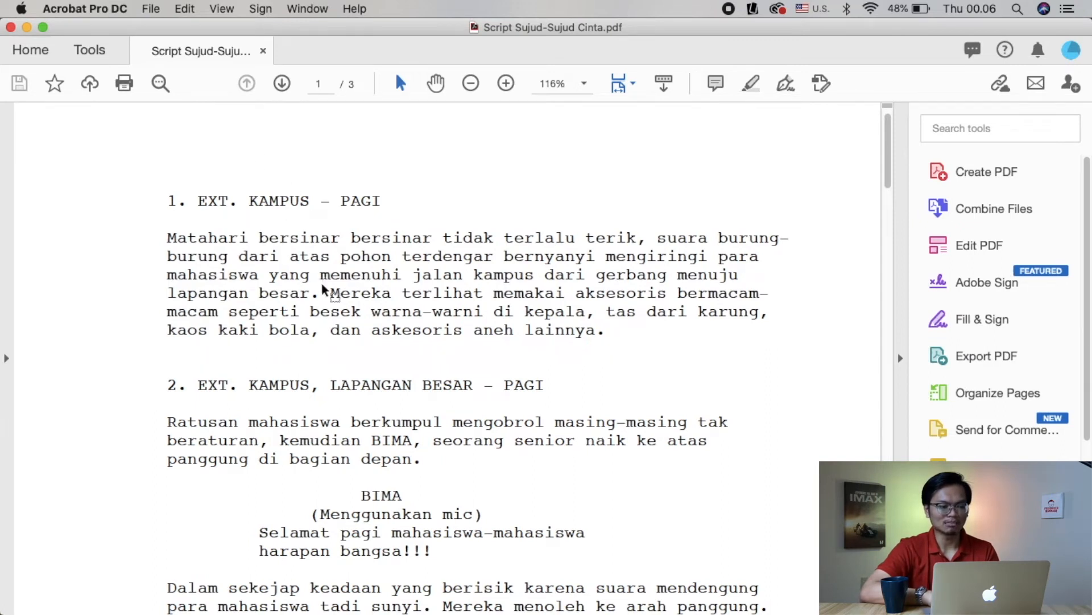
pyautogui.press('super+Tab')
pyautogui.press('super+Tab')
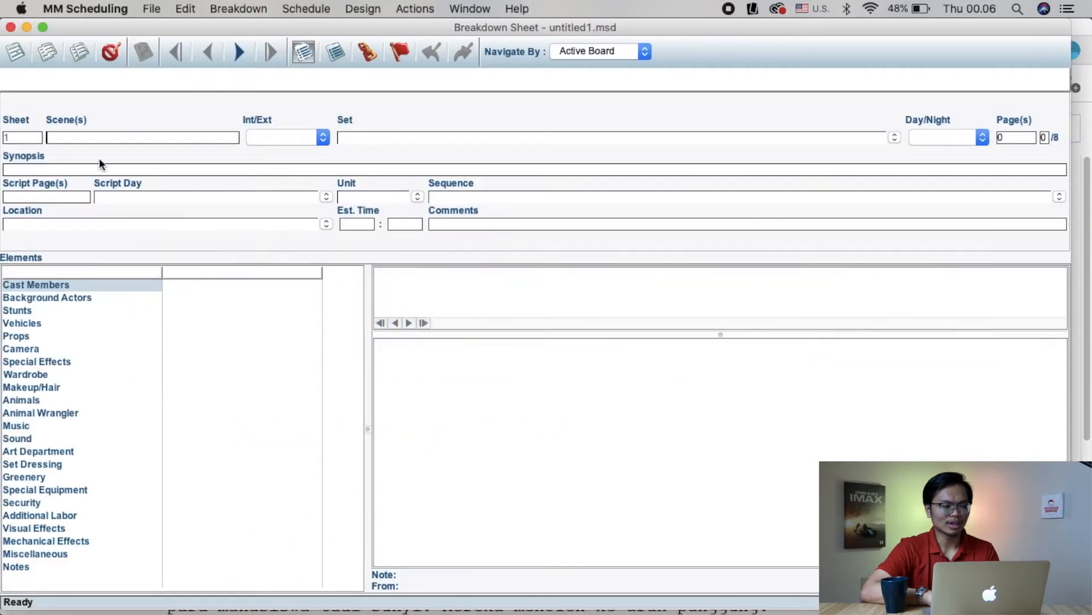
pyautogui.click(70, 141)
pyautogui.write('1')
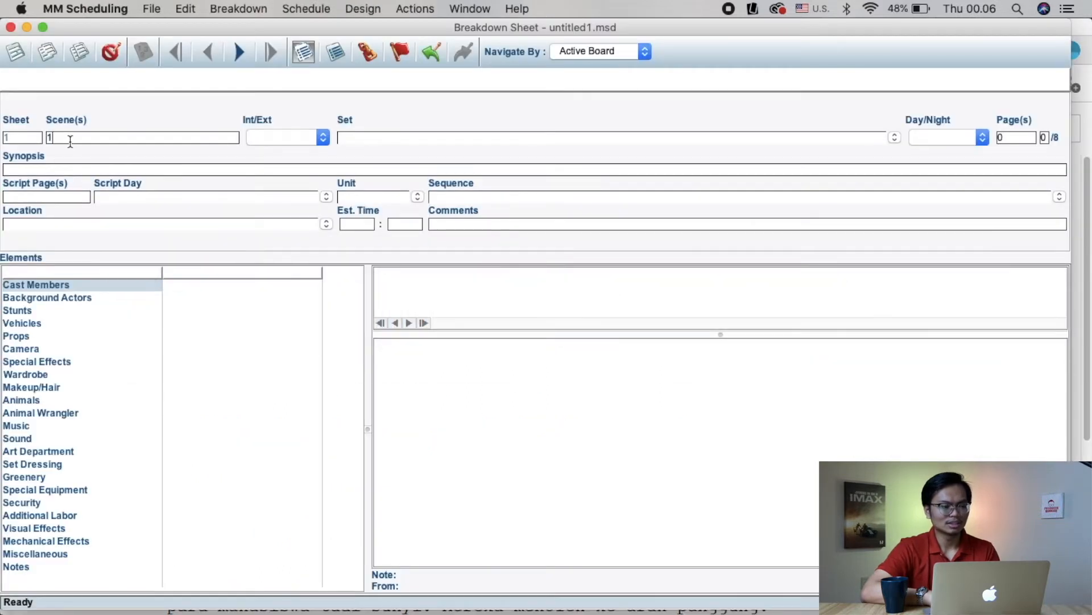
pyautogui.press('Tab')
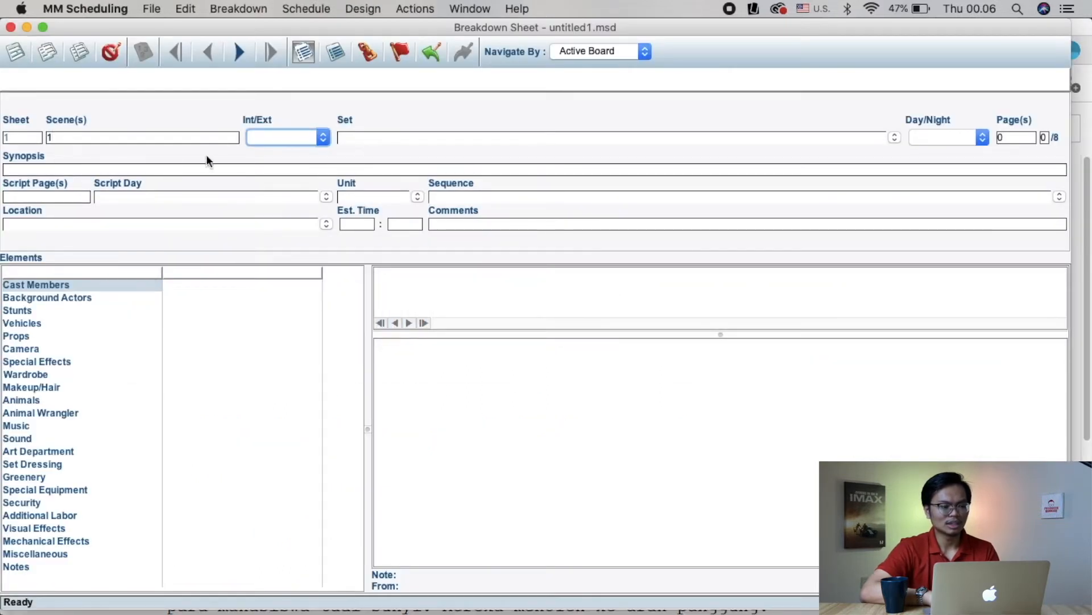
# Set the Int/Ext value of scene 1 to EXT.
pyautogui.press('super+Tab')
pyautogui.press('super+Tab')
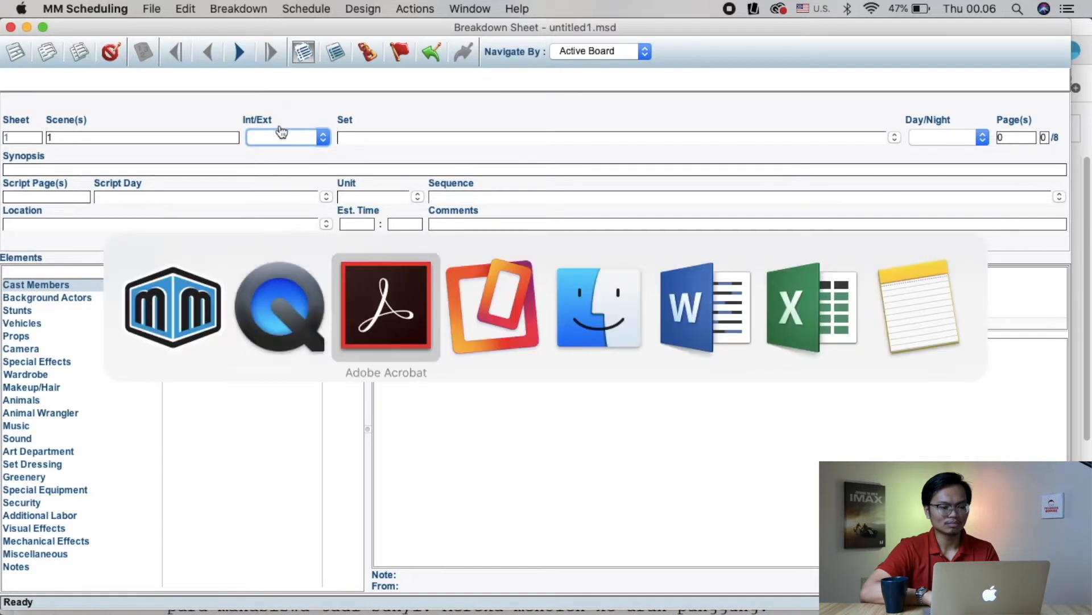
pyautogui.press('super+Tab')
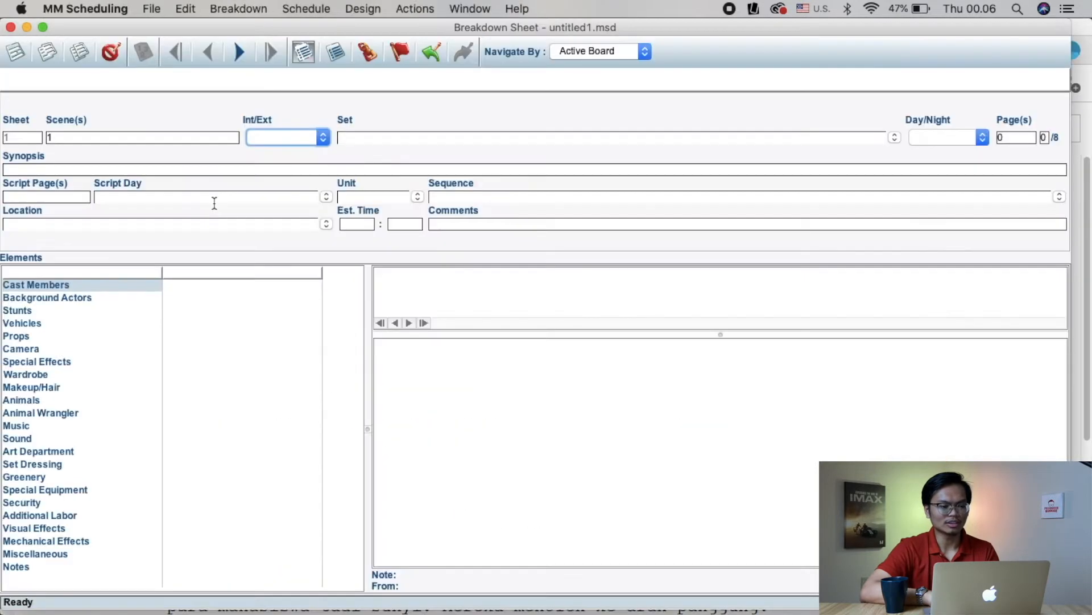
pyautogui.click(295, 137)
pyautogui.click(286, 162)
# Check the scene heading in the Acrobat script and enter KAMPUS as the set for scene 1.
pyautogui.click(361, 137)
pyautogui.press('super+Tab')
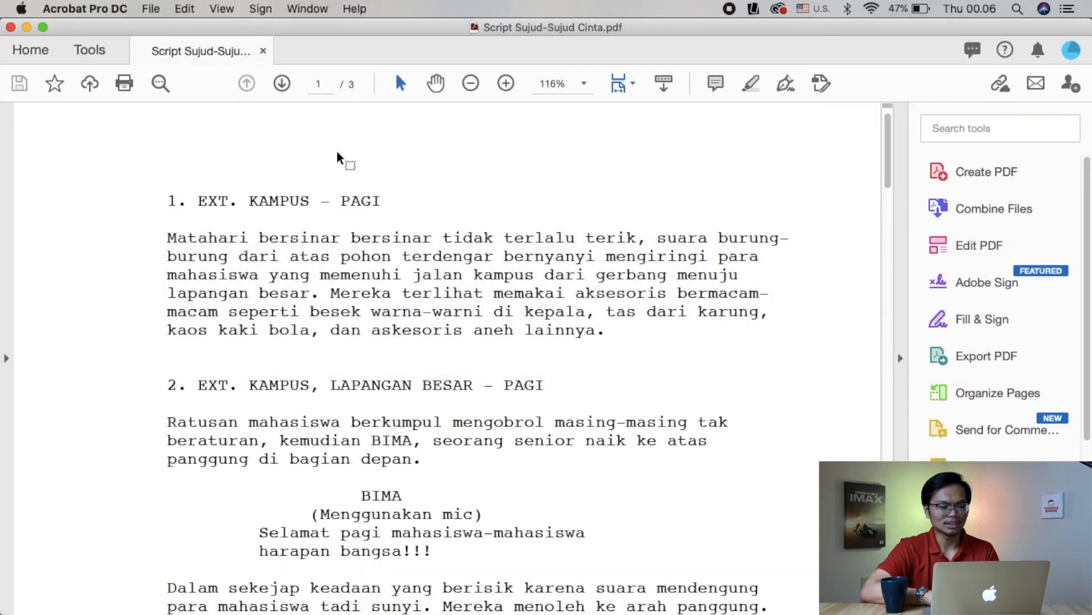
pyautogui.press('super+Tab')
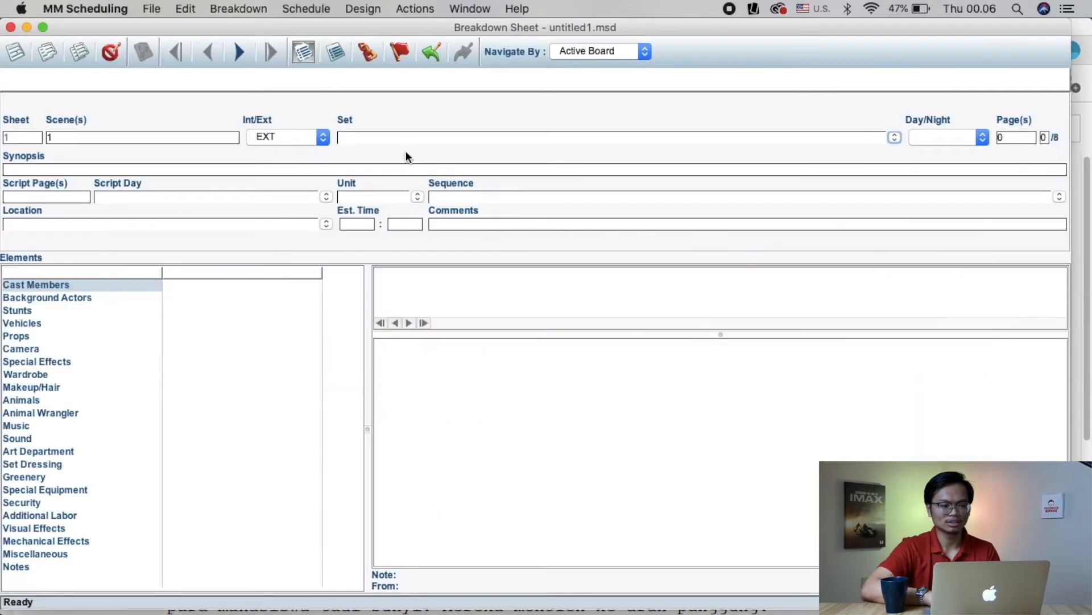
pyautogui.write('K')
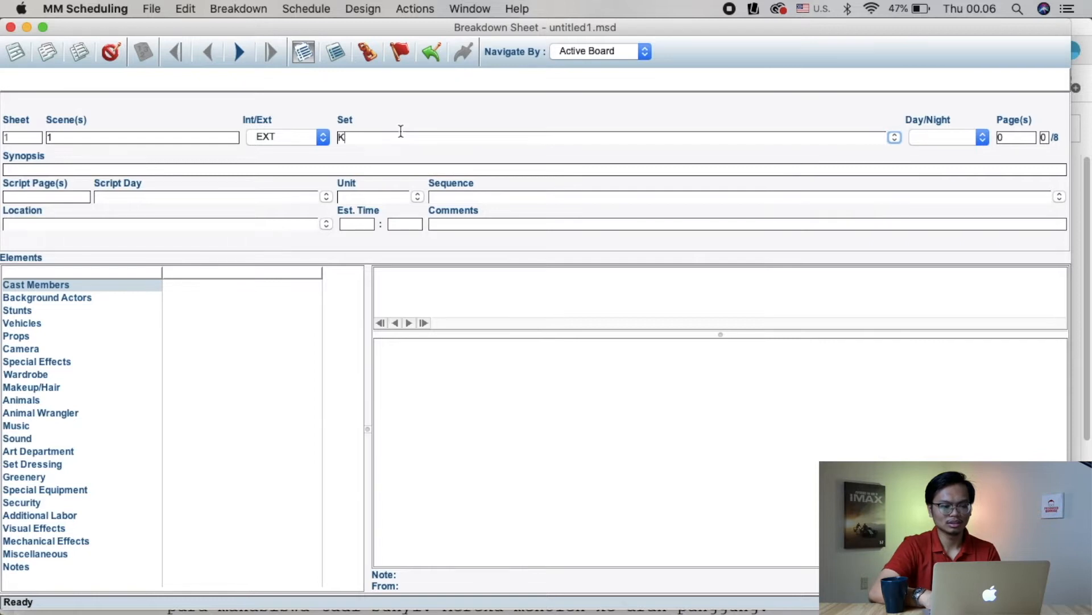
pyautogui.write('AMPUS')
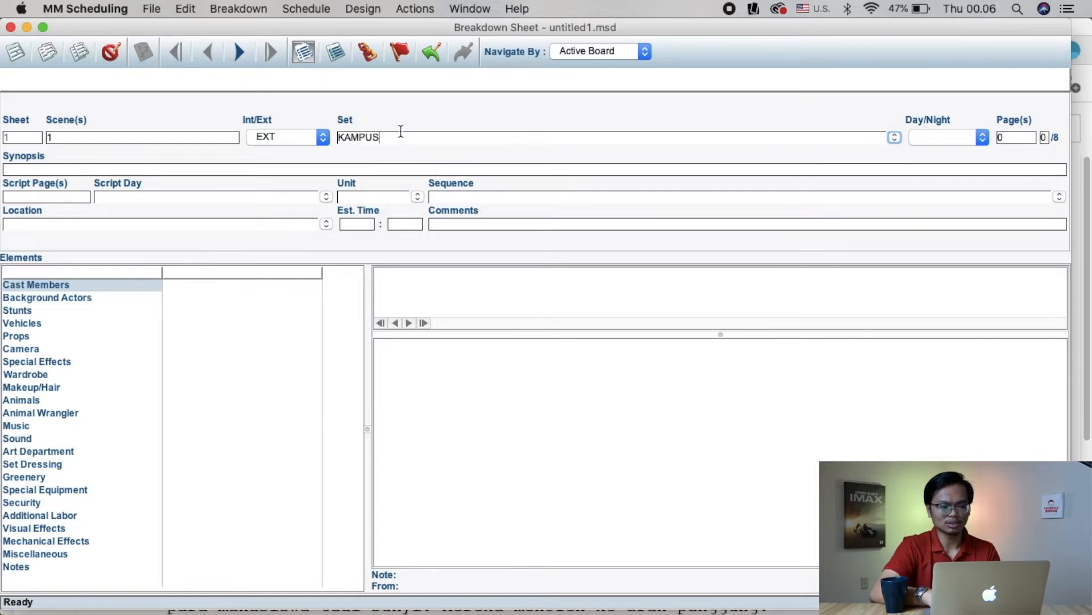
# Check the time of day in the script's scene 1 heading and set Day/Night to Day on the breakdown sheet.
pyautogui.press('super+Tab')
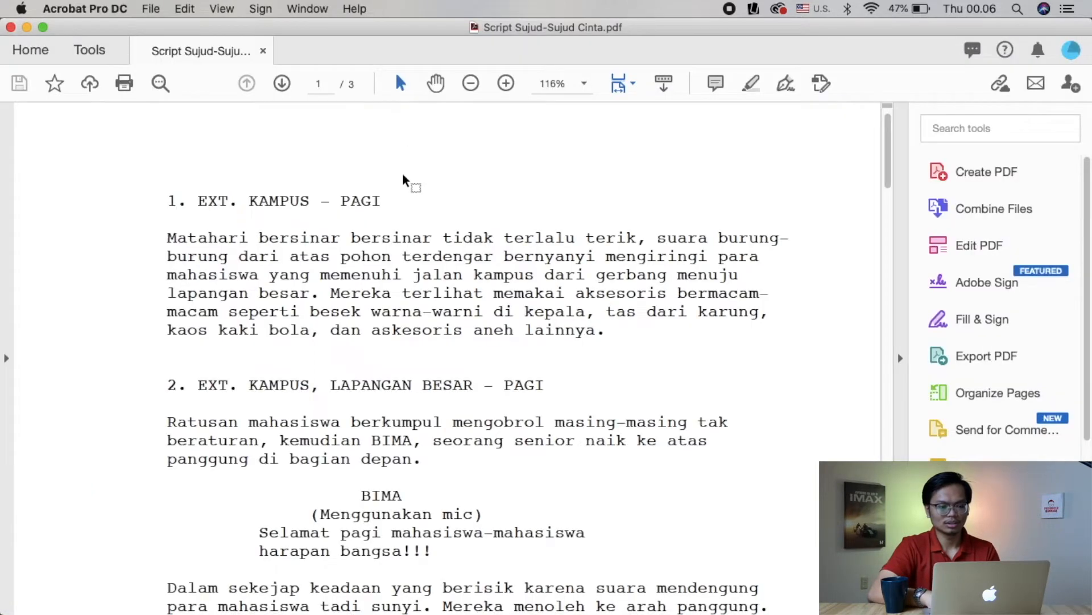
pyautogui.press('super+Tab')
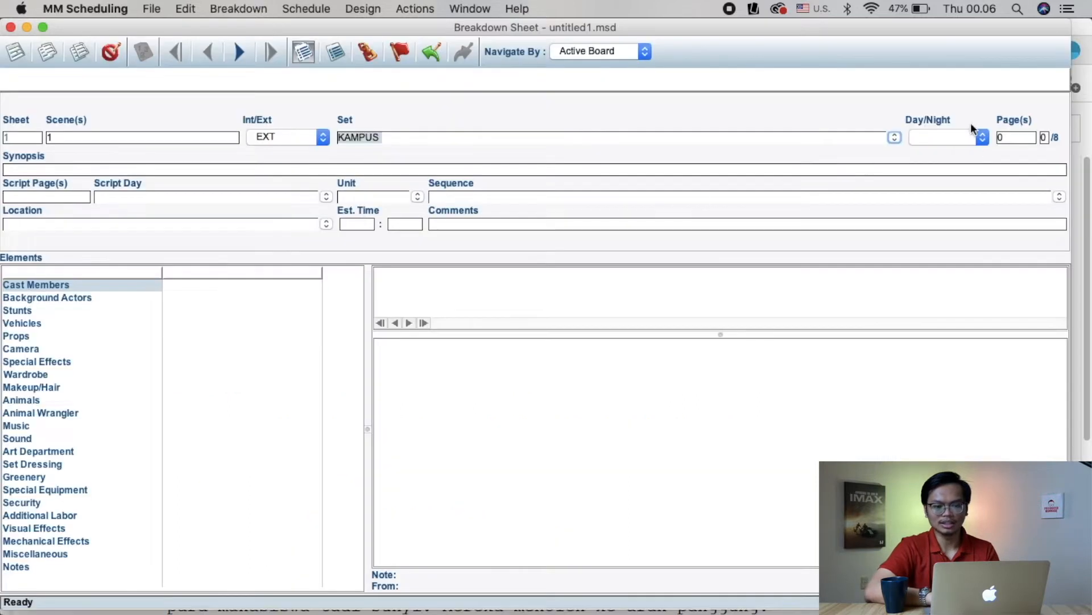
pyautogui.click(963, 139)
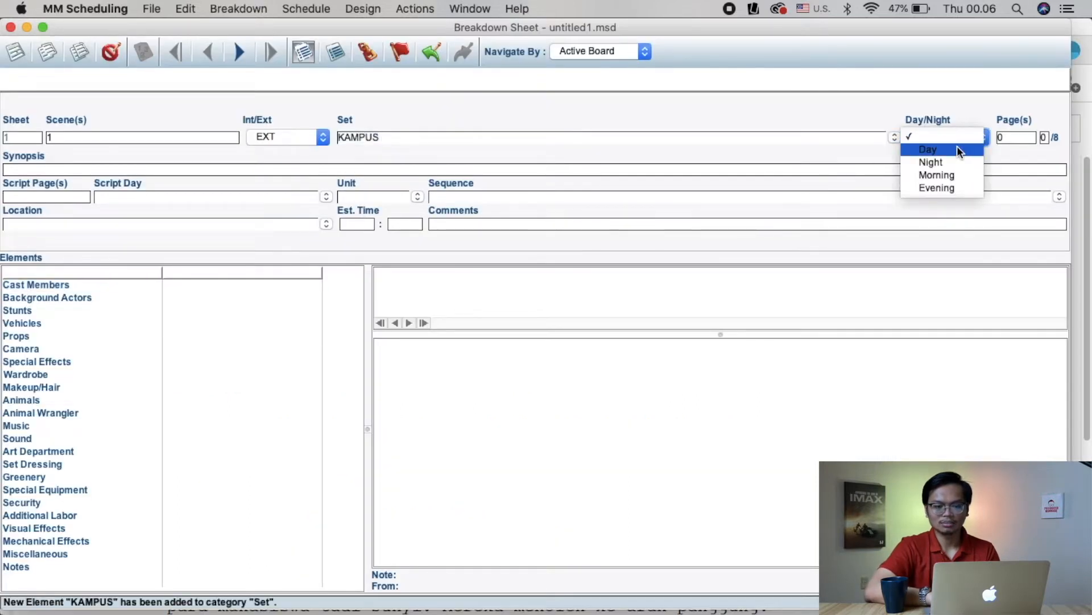
pyautogui.click(957, 145)
pyautogui.click(961, 134)
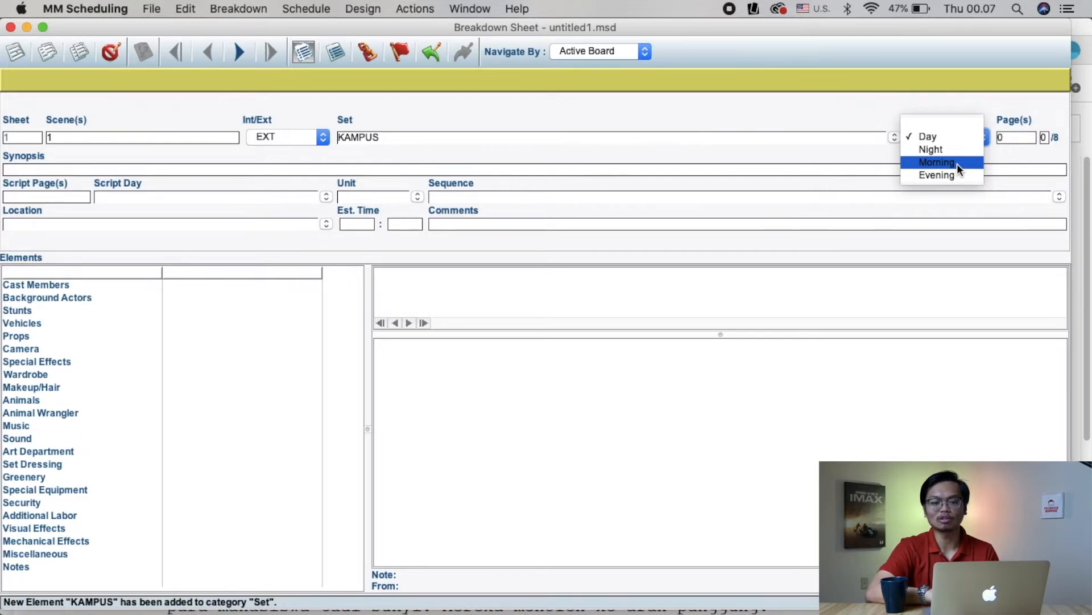
pyautogui.press('super+Tab')
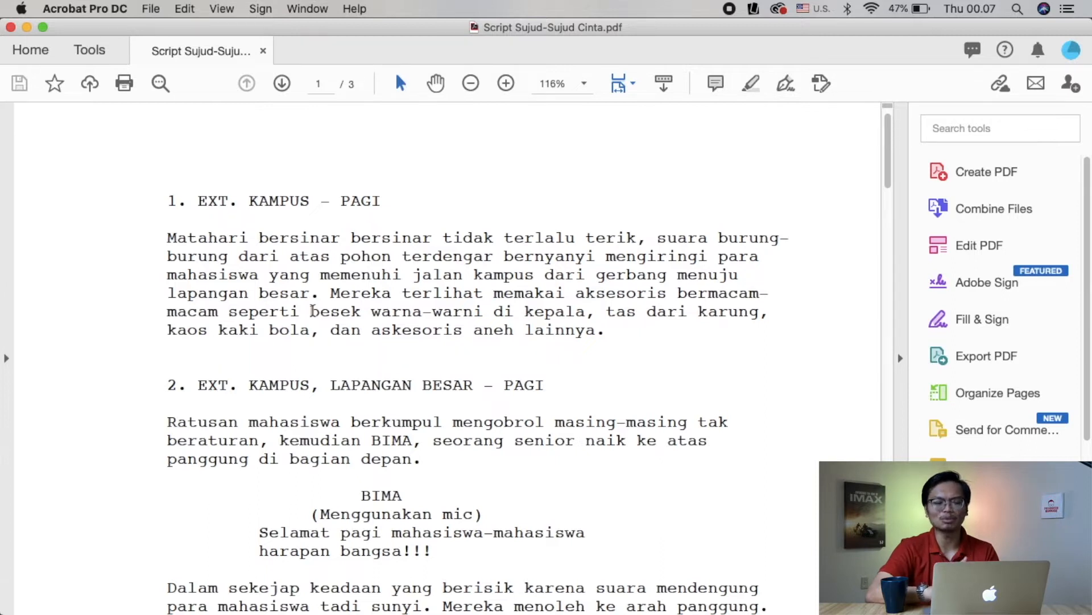
pyautogui.press('super+Tab')
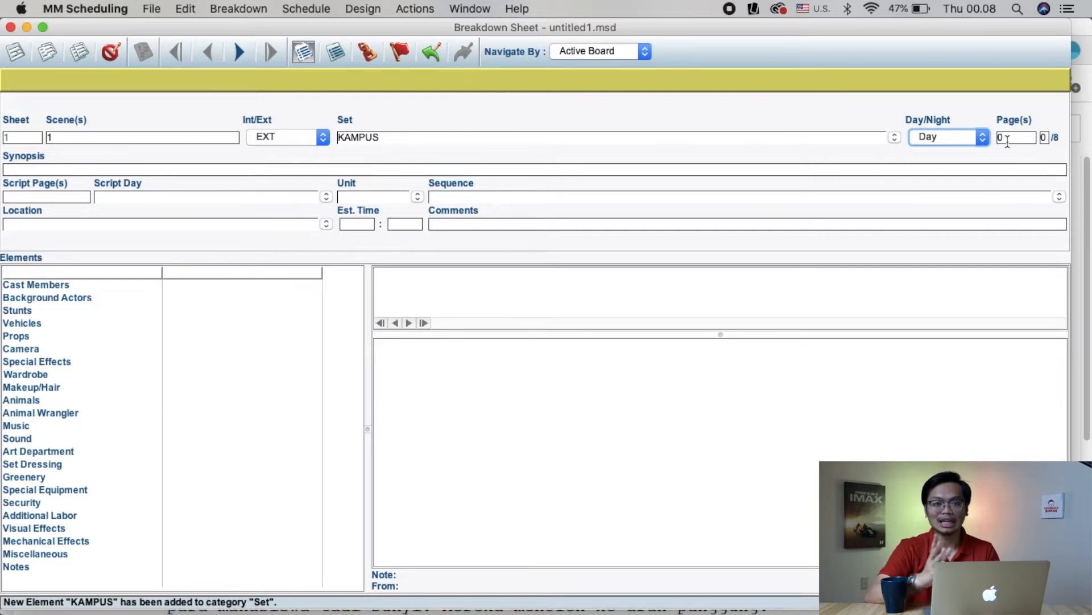
# Review the length of scene 1 in the Acrobat script and set its page count to 1/8 on the breakdown sheet.
pyautogui.press('super+Tab')
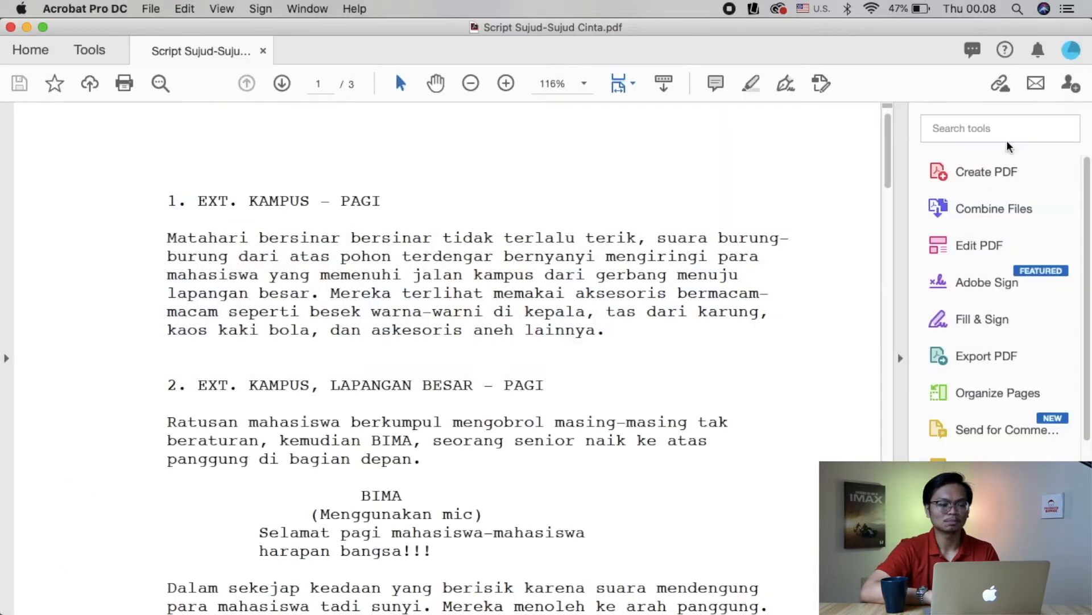
pyautogui.scroll(-2, 434, 308)
pyautogui.scroll(-9, 434, 308)
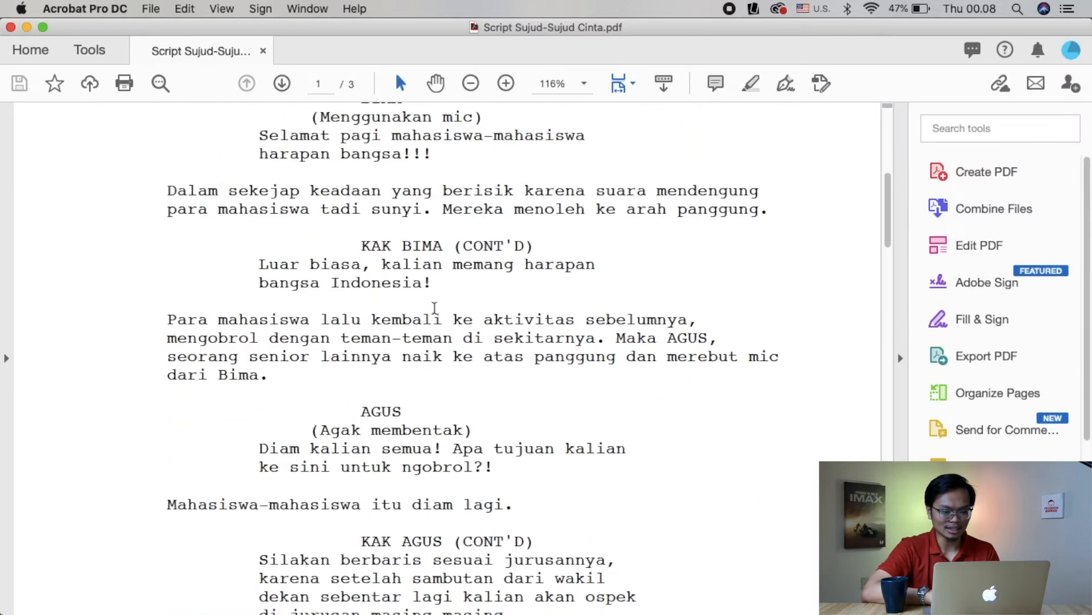
pyautogui.scroll(5, 434, 308)
pyautogui.scroll(6, 434, 308)
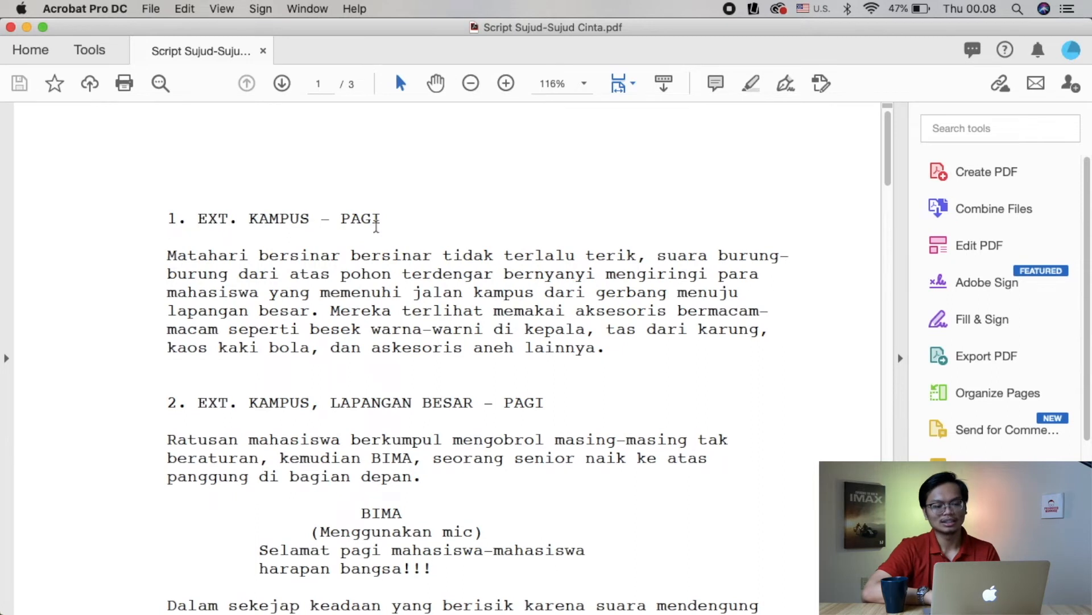
pyautogui.scroll(-1, 392, 304)
pyautogui.scroll(-11, 392, 303)
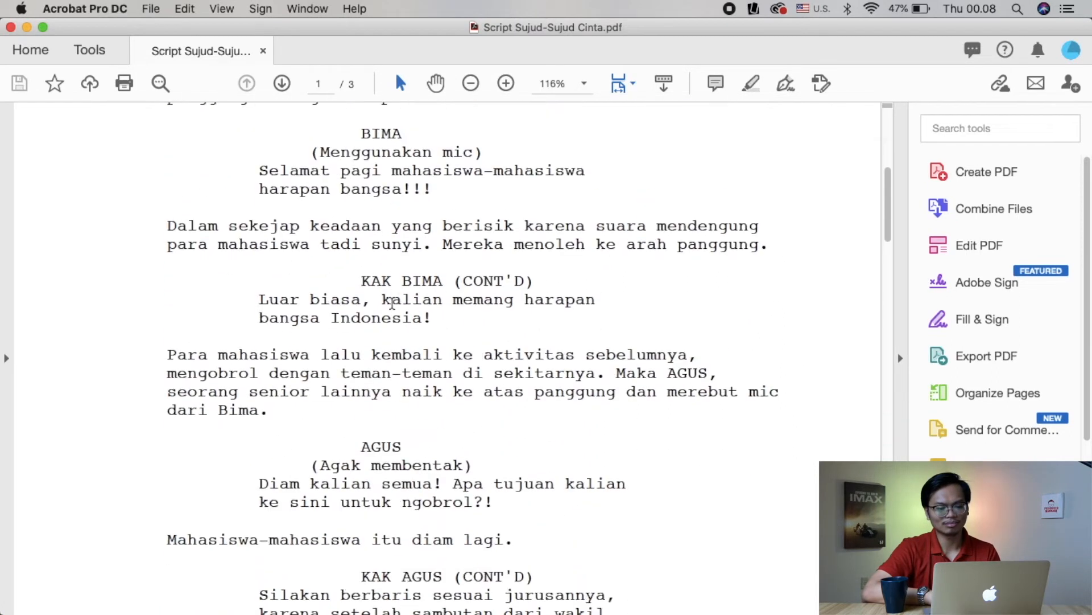
pyautogui.scroll(6, 392, 303)
pyautogui.scroll(3, 392, 303)
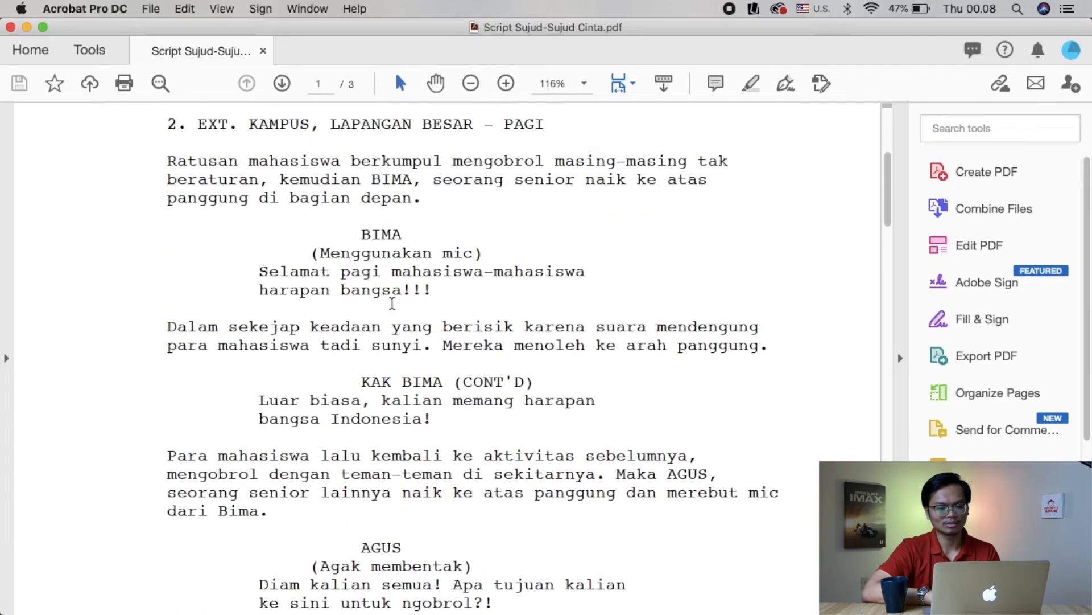
pyautogui.press('super+Tab')
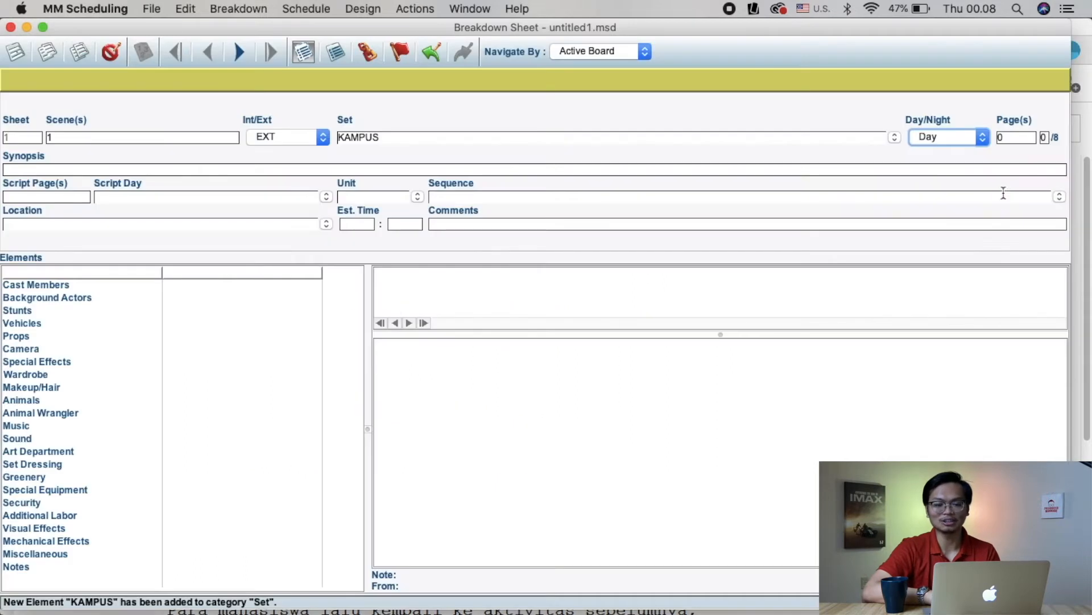
pyautogui.moveTo(1042, 138); pyautogui.dragTo(1083, 169)
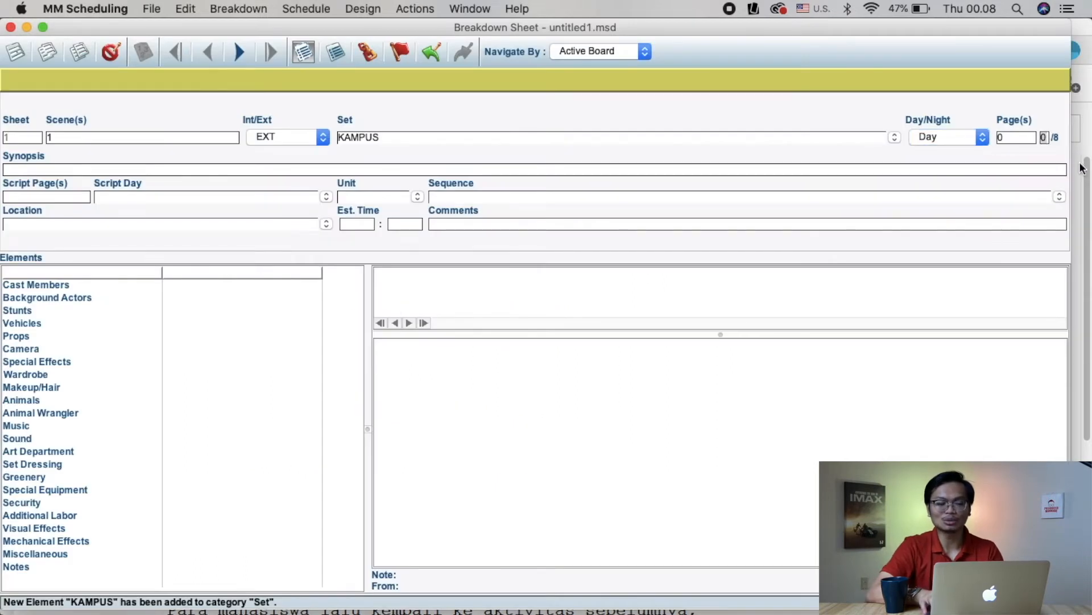
pyautogui.write('1')
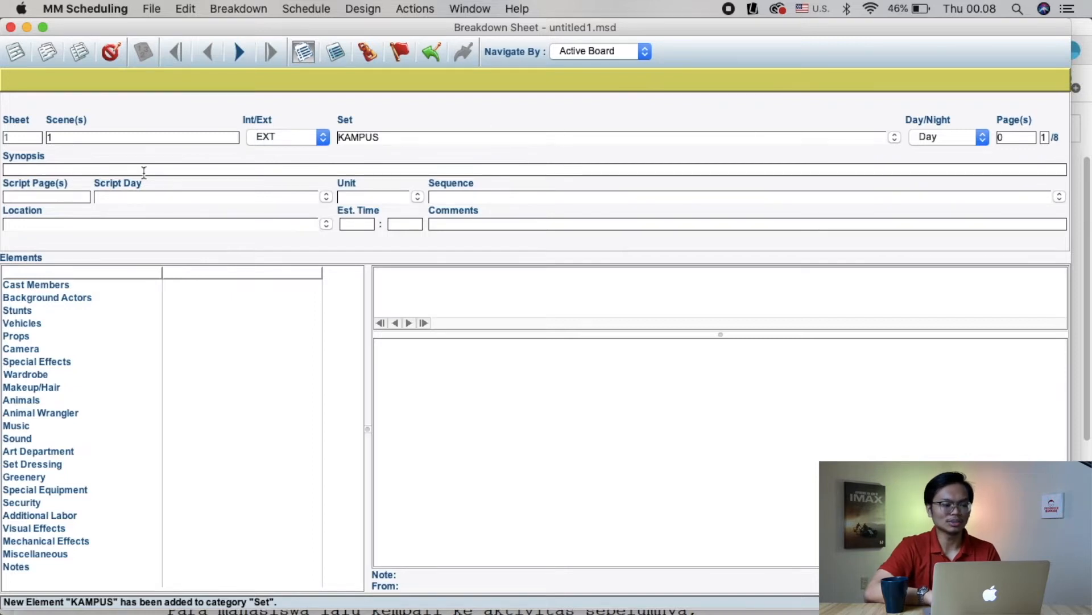
# Consult the scene 1 action in the script and write the synopsis "Mahasiswa-mahasiswa baru berjalan memasuki kampus.".
pyautogui.press('super+Tab')
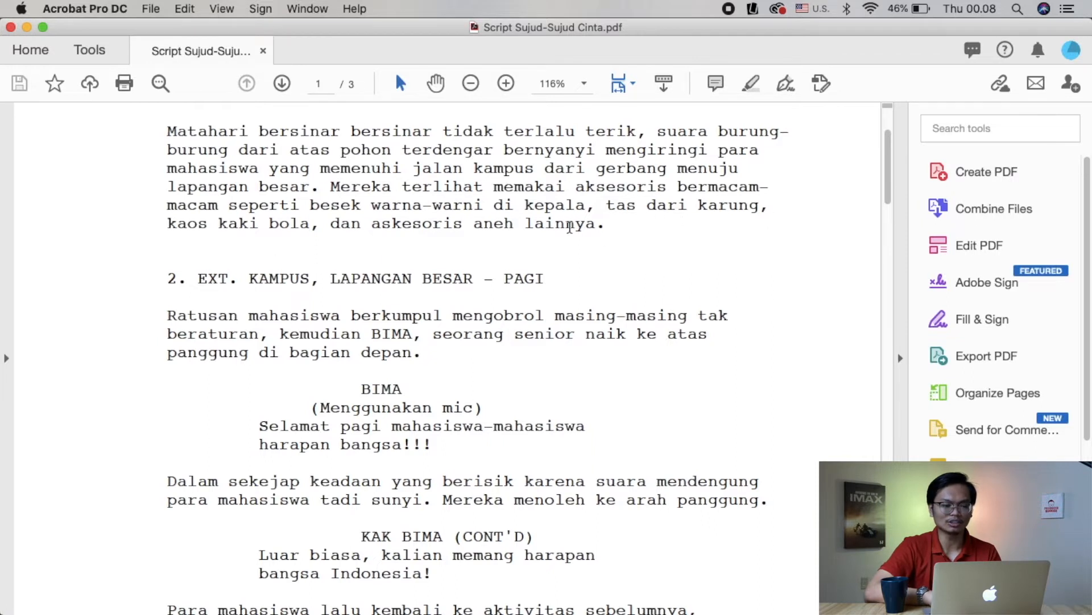
pyautogui.scroll(2, 612, 254)
pyautogui.press('super+Tab')
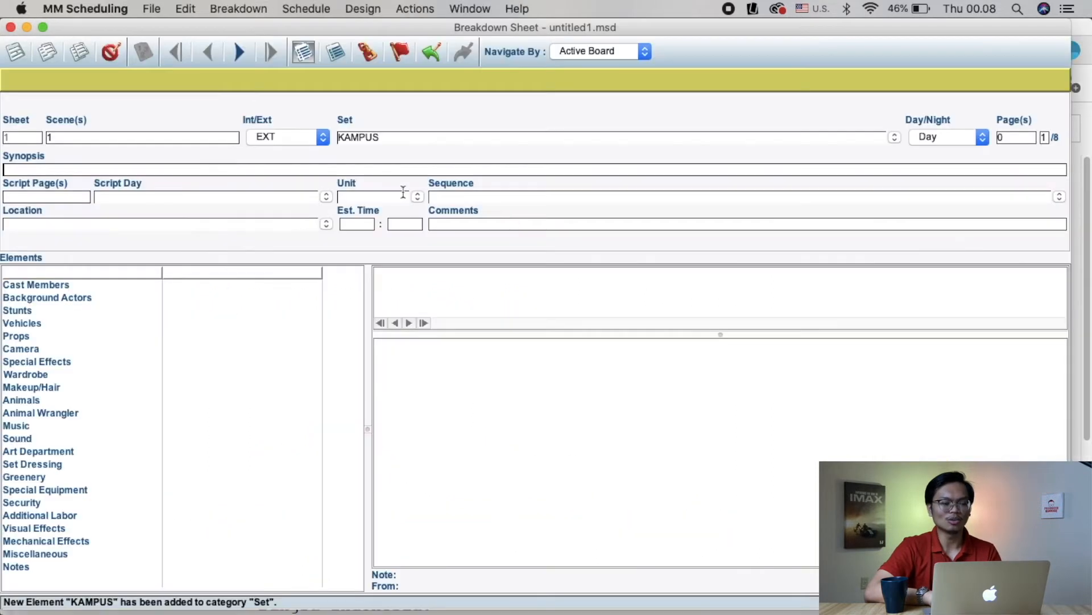
pyautogui.click(176, 170)
pyautogui.write('Mahas')
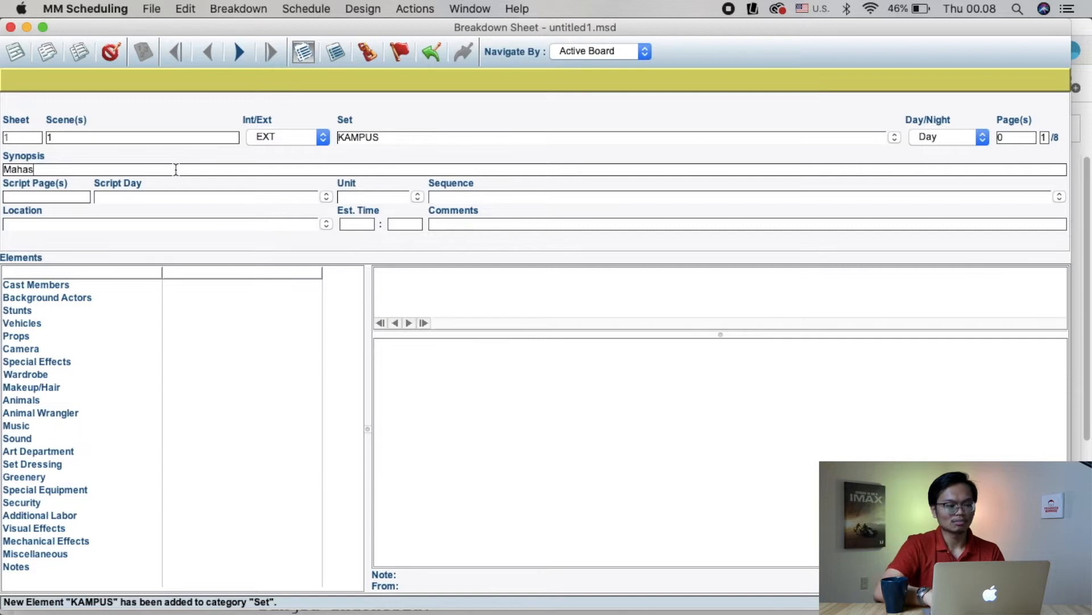
pyautogui.write('iswa=mahasiswa=mahasi')
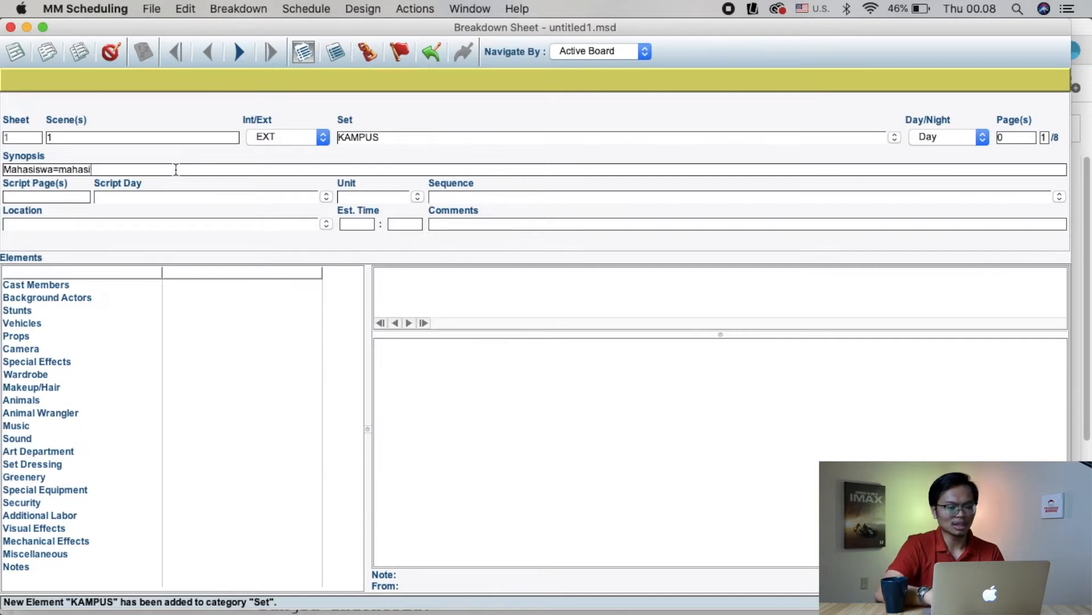
pyautogui.write(' baru')
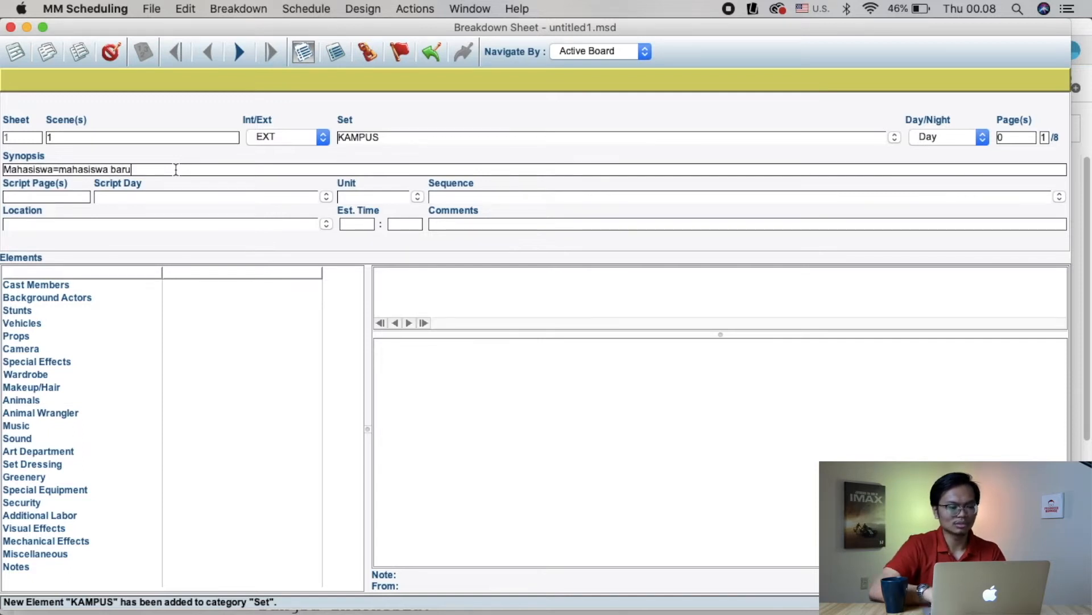
pyautogui.click(61, 169)
pyautogui.press('BackSpace')
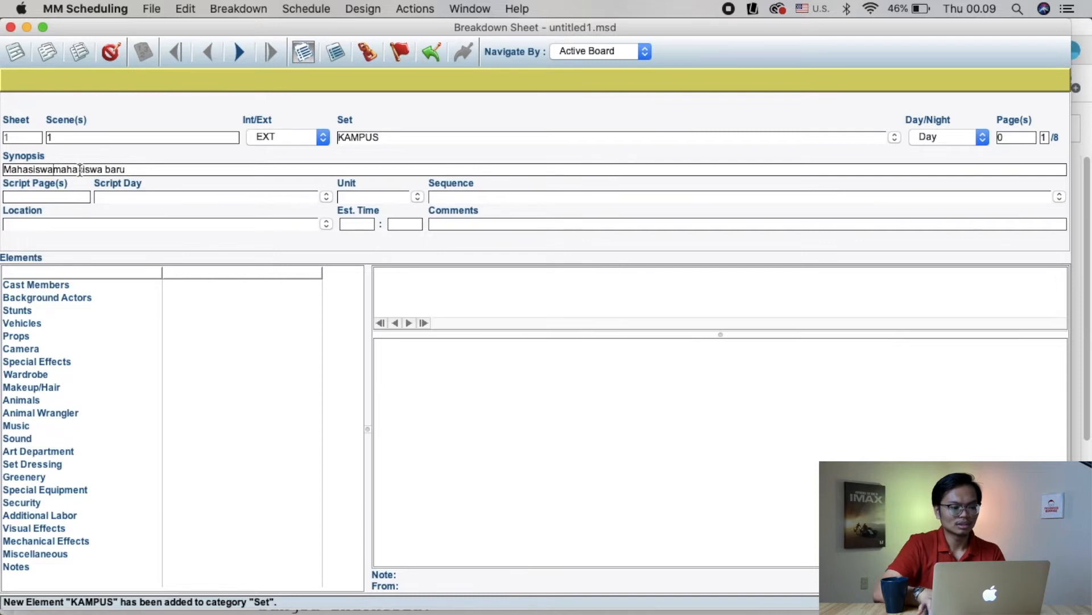
pyautogui.write('-')
pyautogui.click(146, 169)
pyautogui.write('ber')
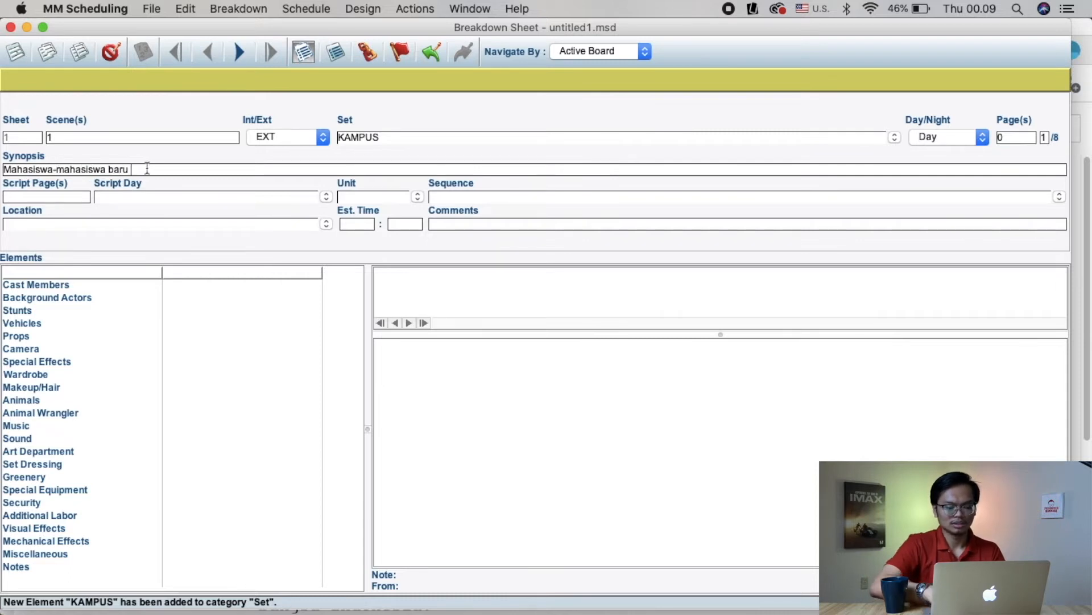
pyautogui.write('jalan memasu')
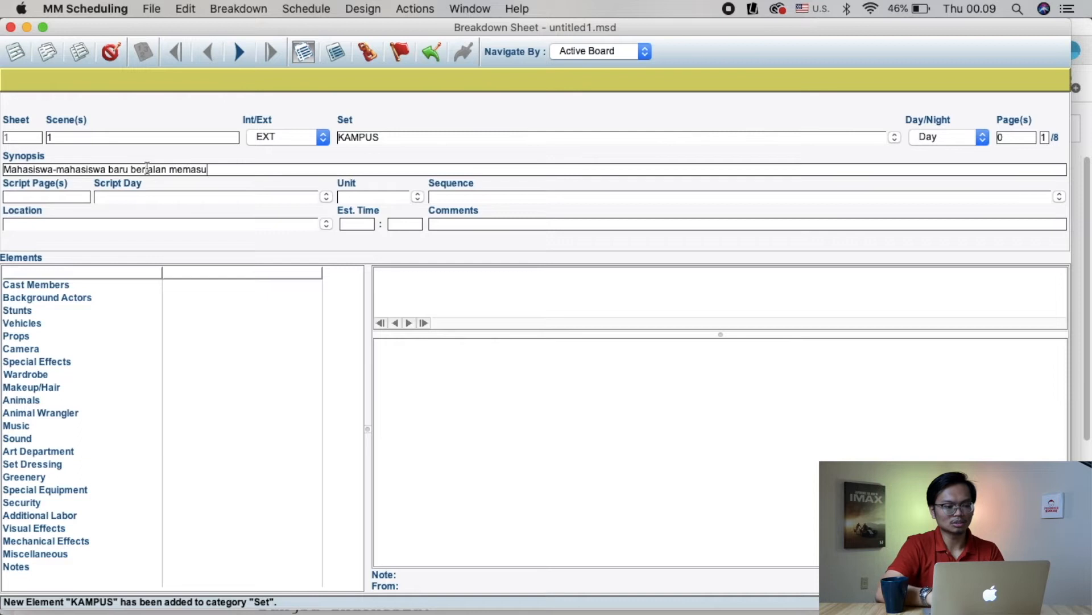
pyautogui.write('ki kampus.')
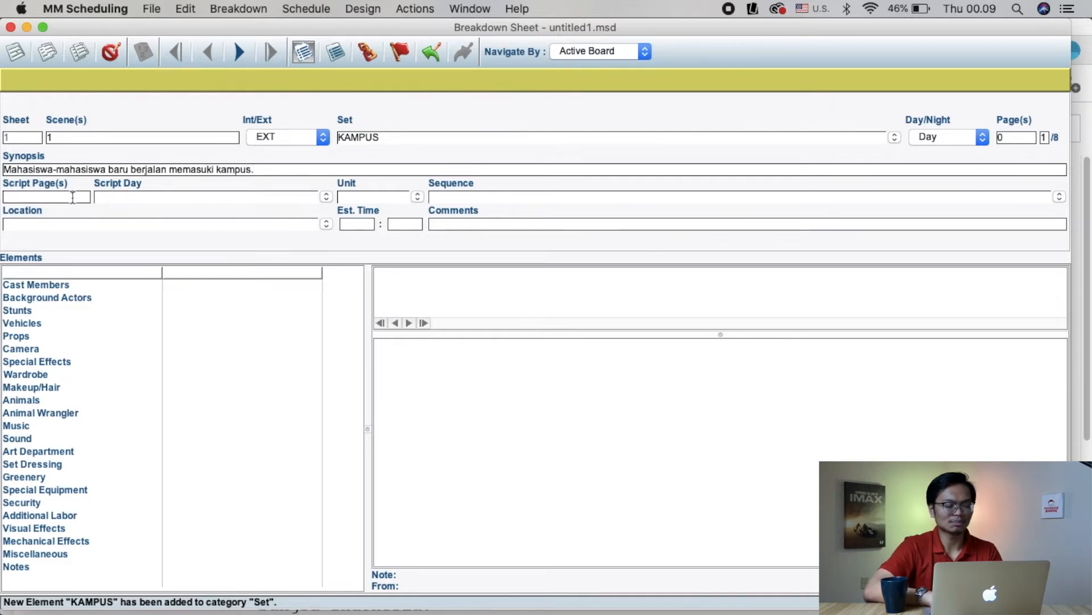
# Check which page of the script holds scene 1 and enter 1 as its script page.
pyautogui.press('super+Tab')
pyautogui.scroll(2, 302, 290)
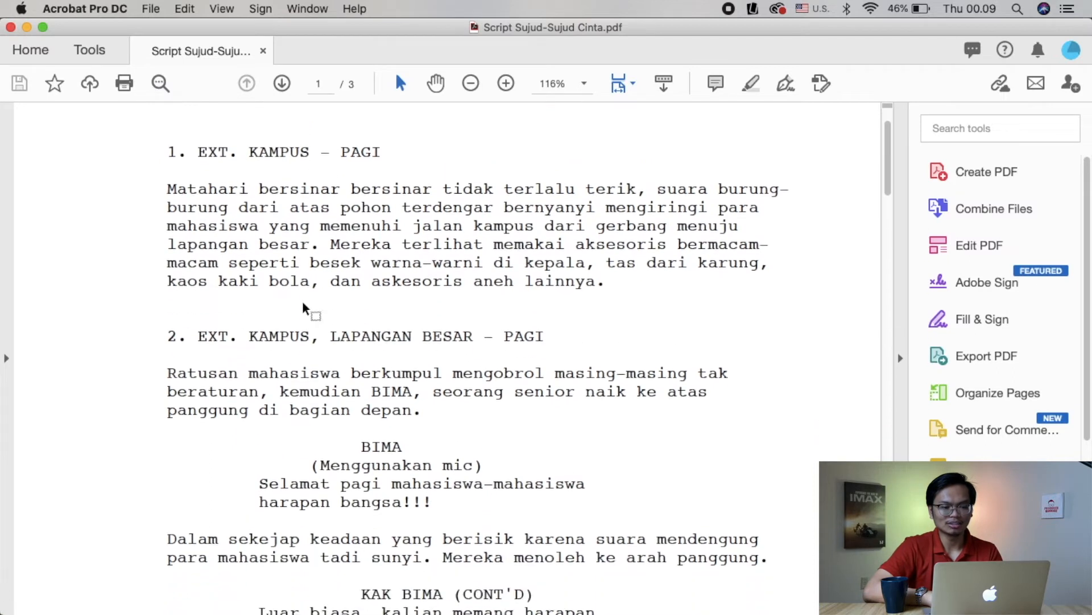
pyautogui.press('super+Tab')
pyautogui.click(75, 202)
pyautogui.write('1')
pyautogui.press('Tab')
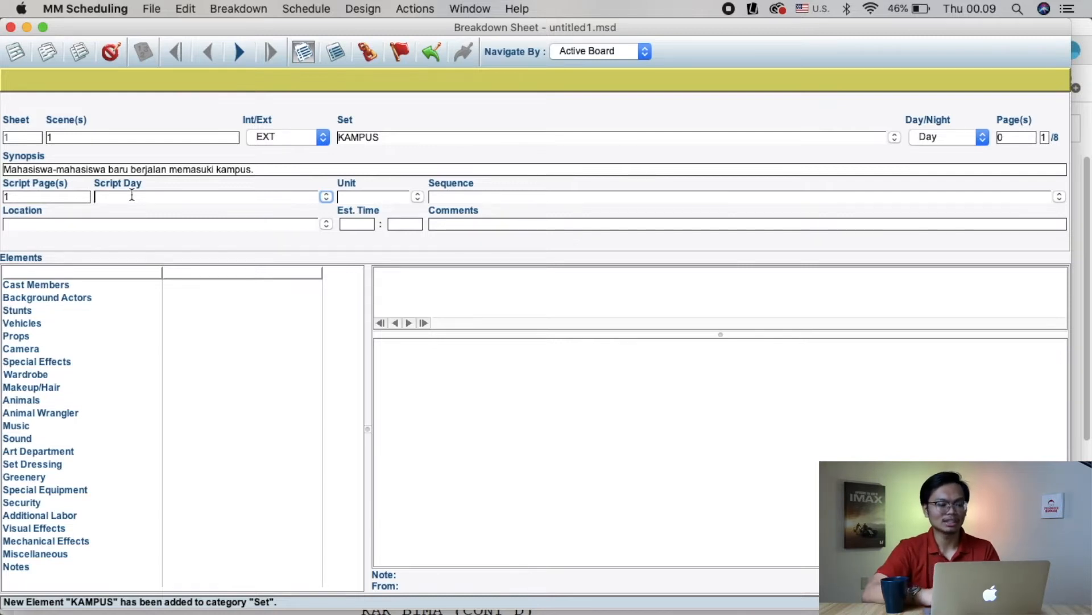
# Set scene 1's script day to 1 and its location to Universitas Indonesia.
pyautogui.write('1')
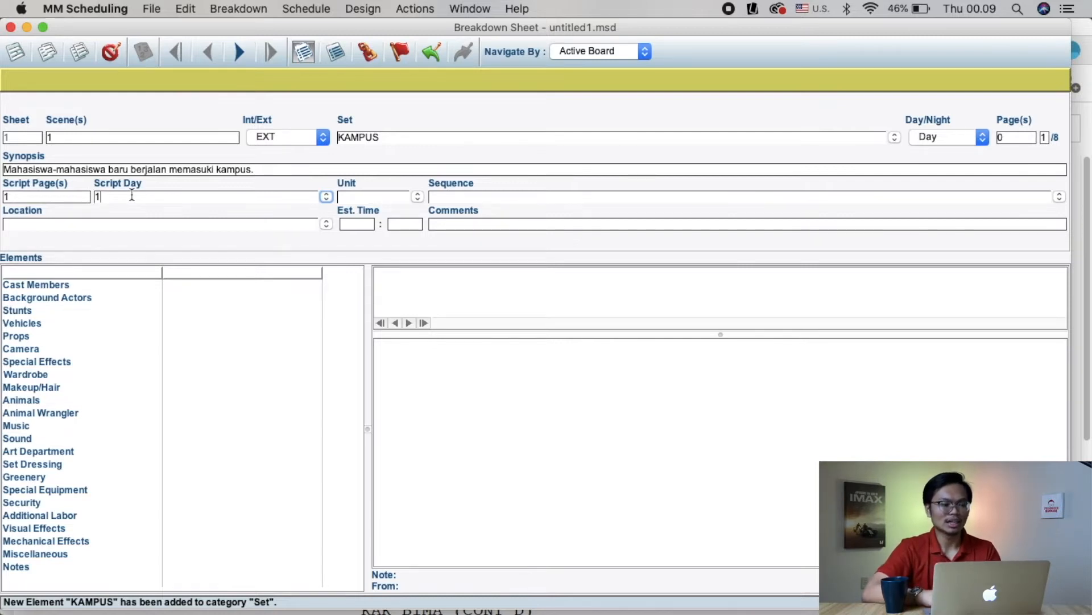
pyautogui.click(108, 226)
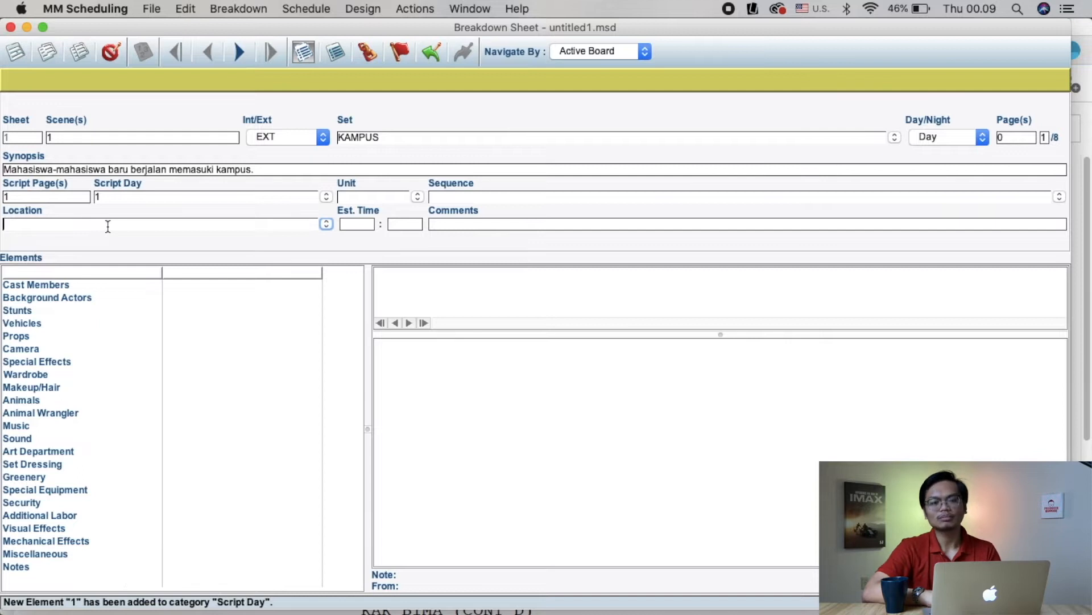
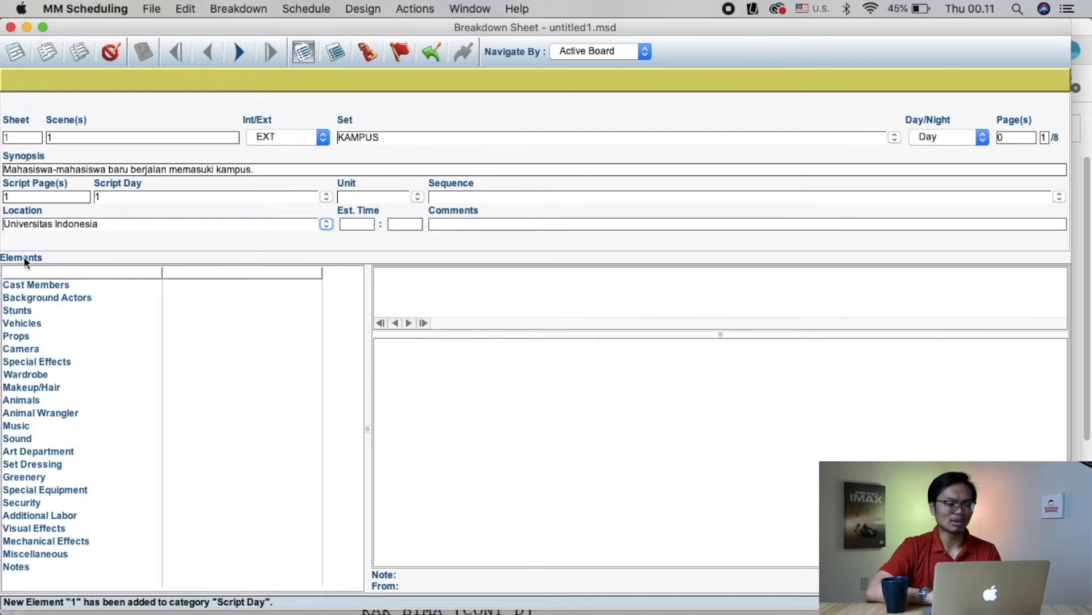
# Check scene 1 in the script for cast and extras, and add the new element "100 mahasiswa" to Background Actors.
pyautogui.click(60, 284)
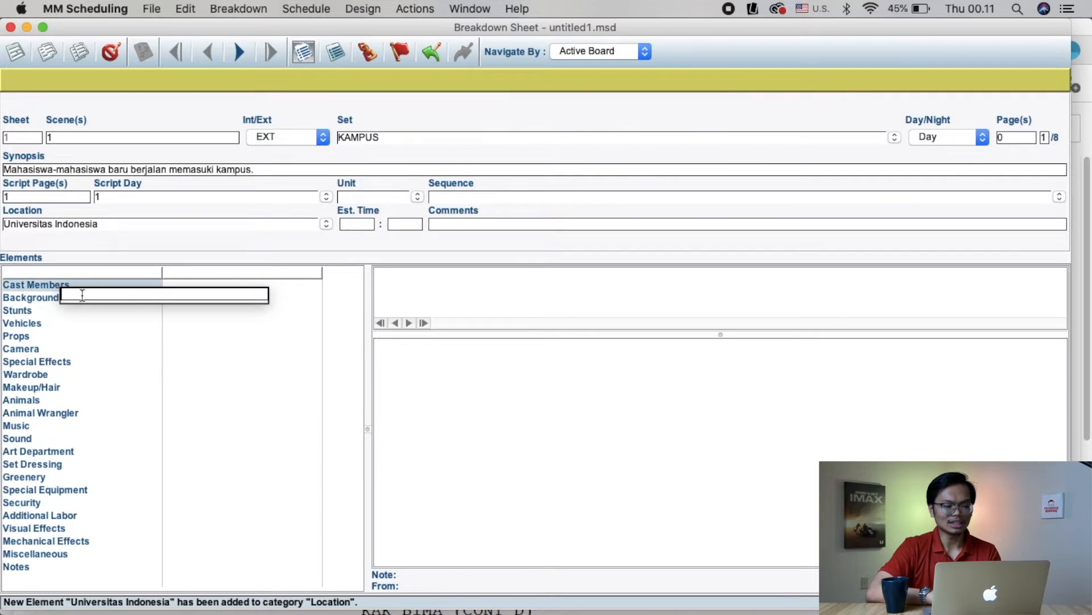
pyautogui.press('super+Tab')
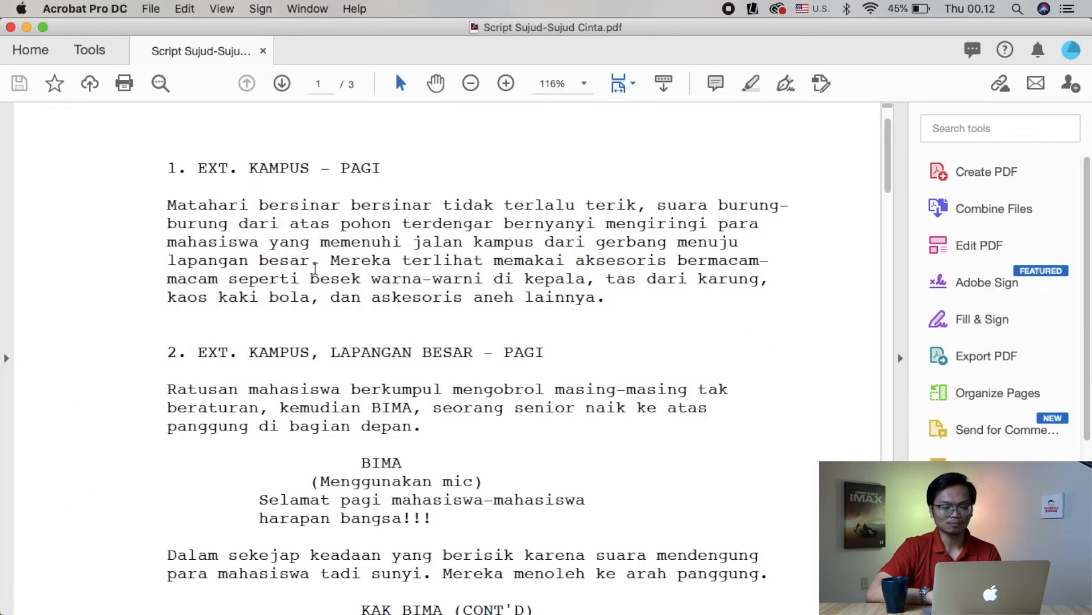
pyautogui.press('super+Tab')
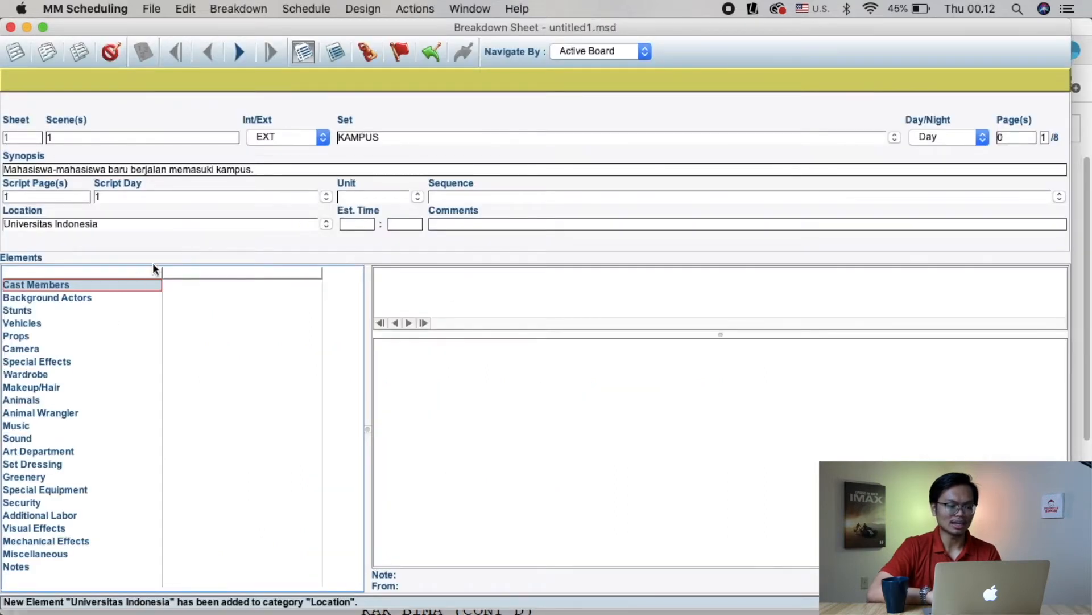
pyautogui.doubleClick(73, 296)
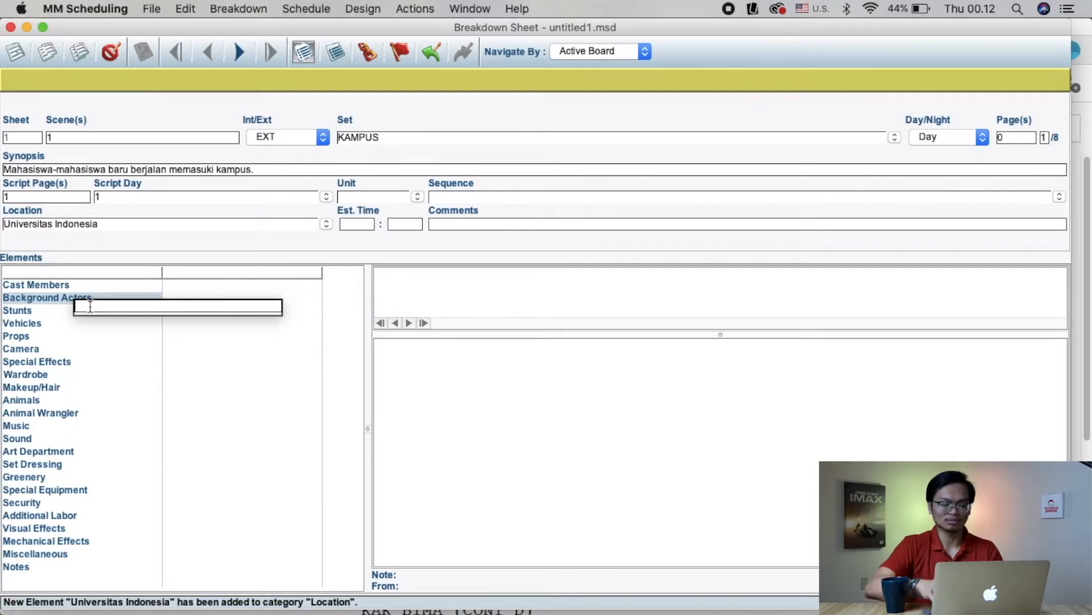
pyautogui.write('100')
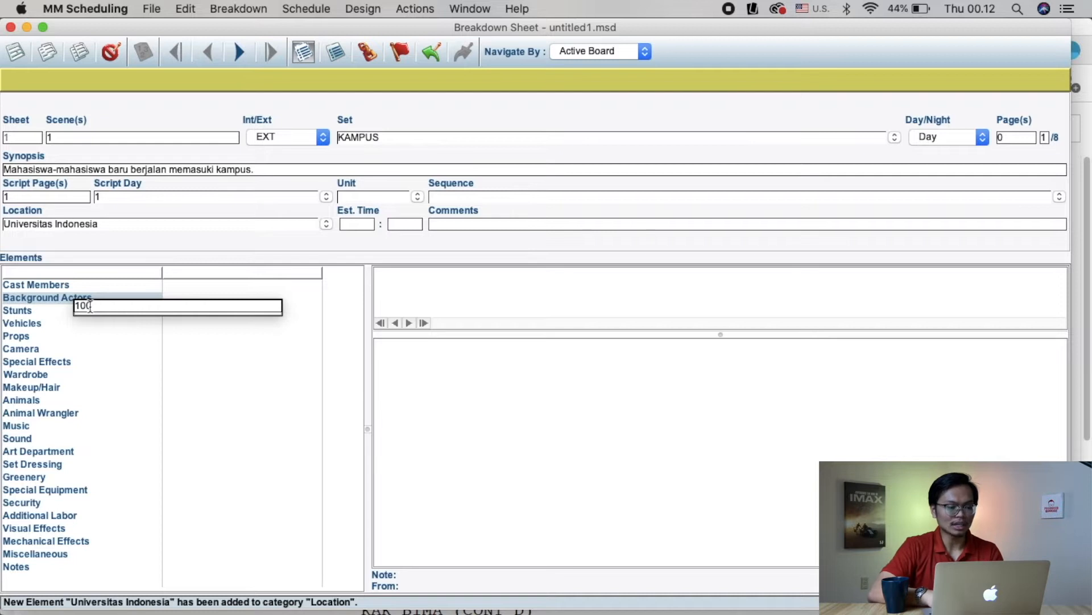
pyautogui.write(' mahasiswa')
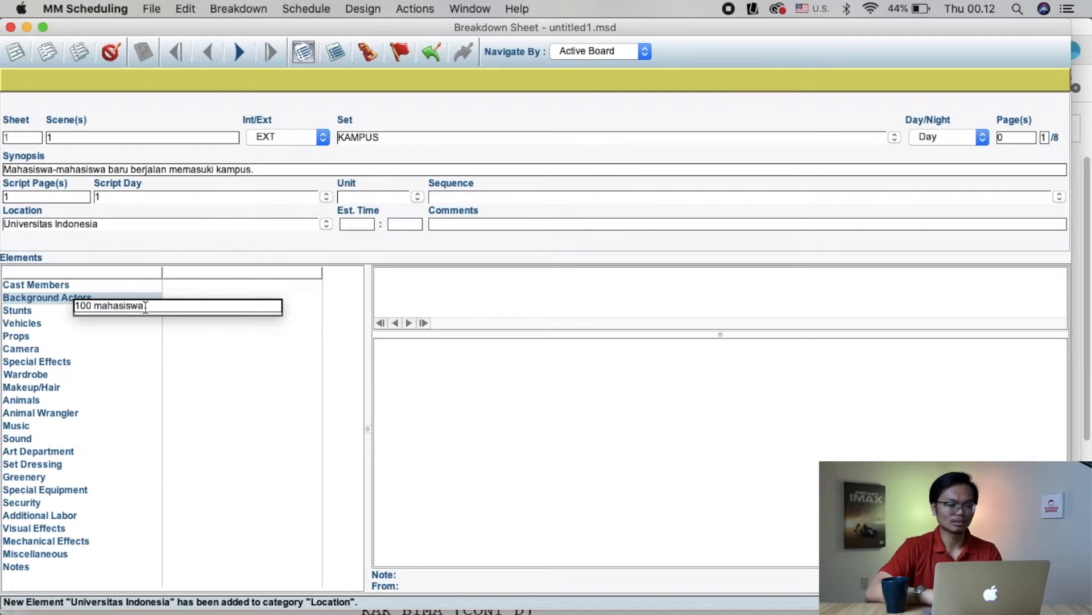
pyautogui.press('Return')
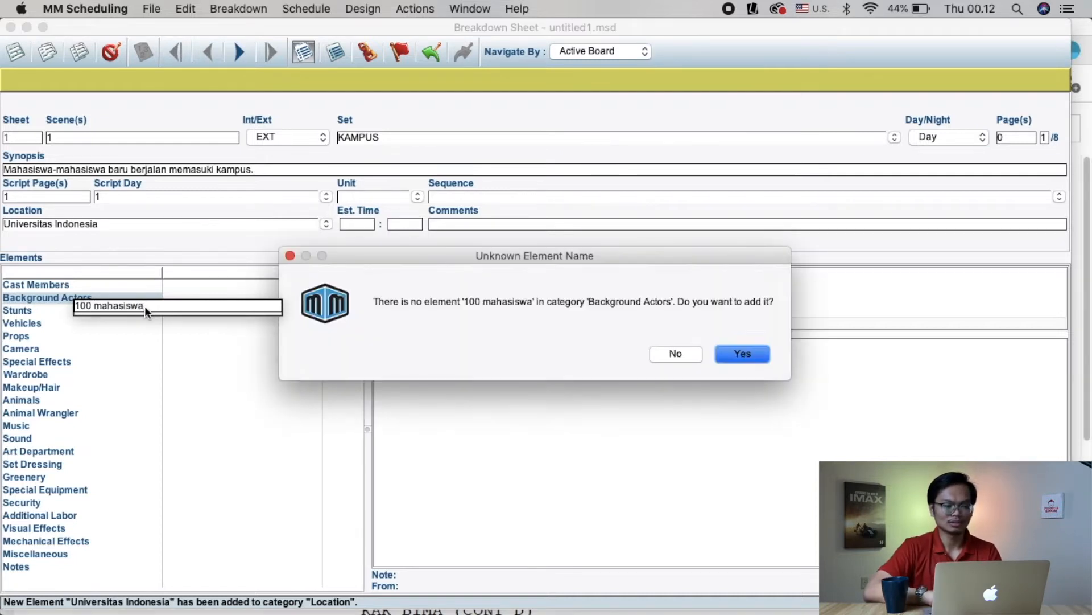
pyautogui.click(759, 354)
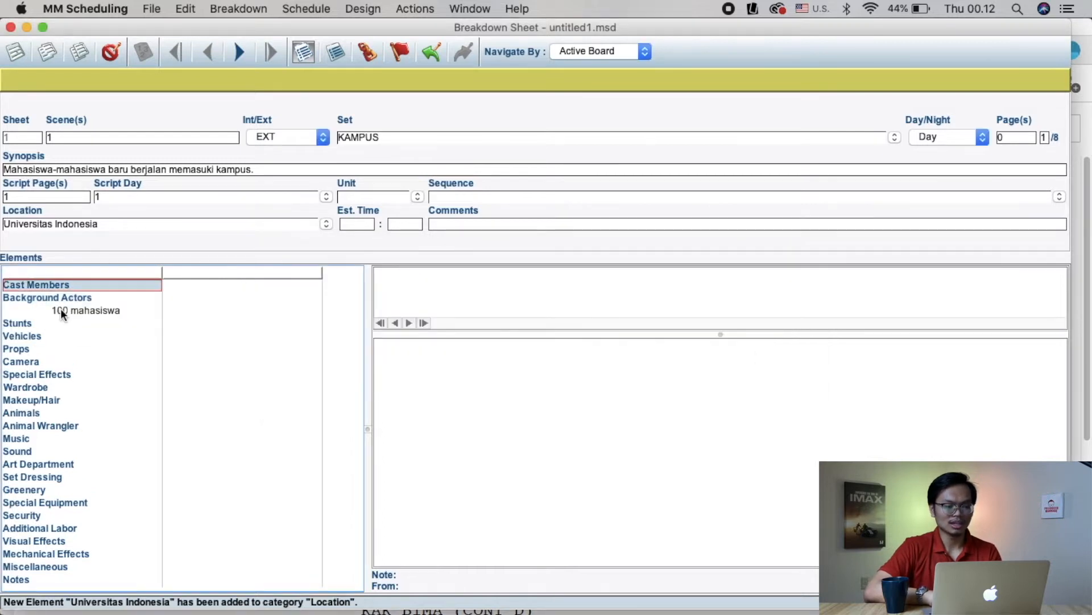
# Look up the accessories in the scene 1 action of the script and add "Besek warna warni" as a new Props element.
pyautogui.press('super+Tab')
pyautogui.press('super+Tab')
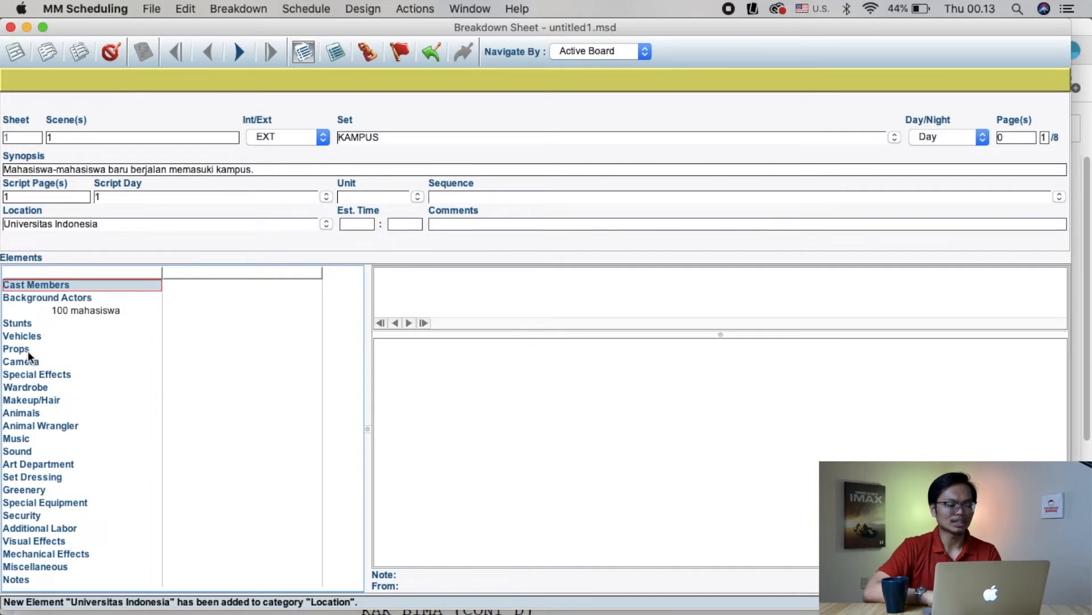
pyautogui.doubleClick(27, 350)
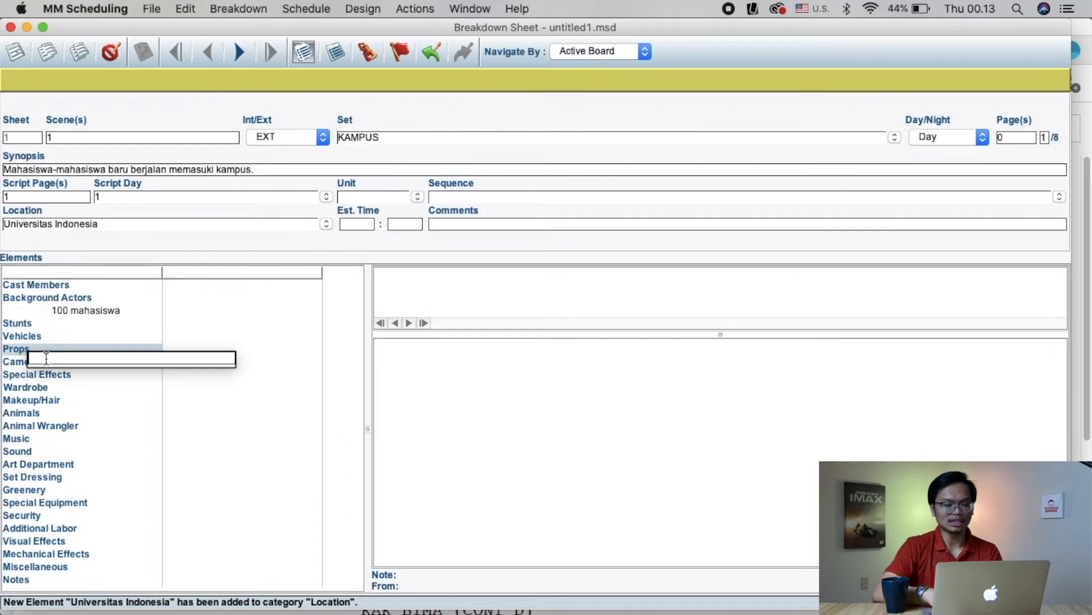
pyautogui.press('super+Tab')
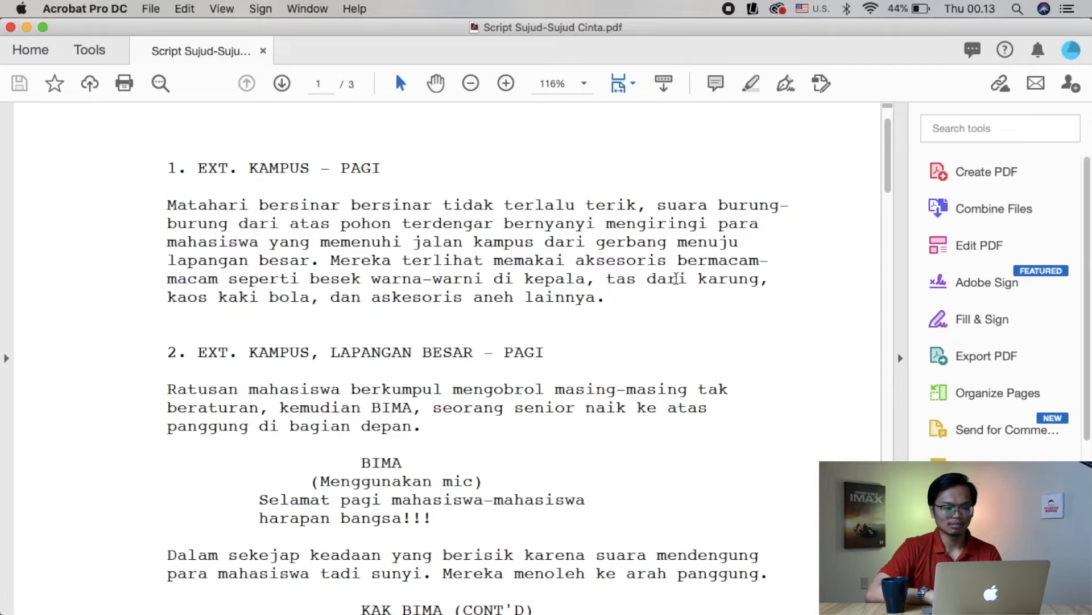
pyautogui.press('super+Tab')
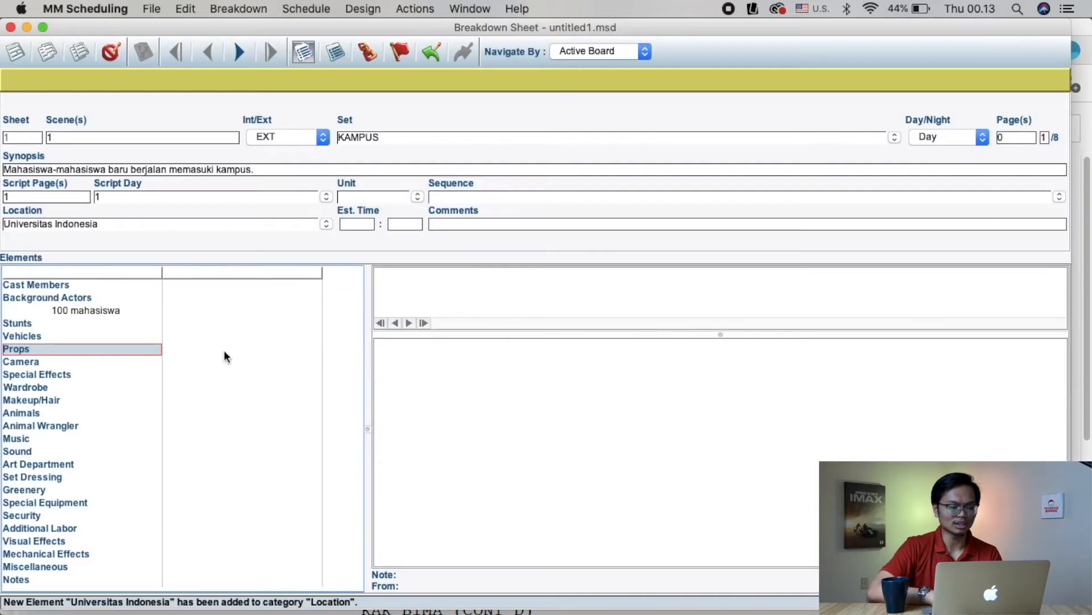
pyautogui.doubleClick(66, 349)
pyautogui.write('Besekwa')
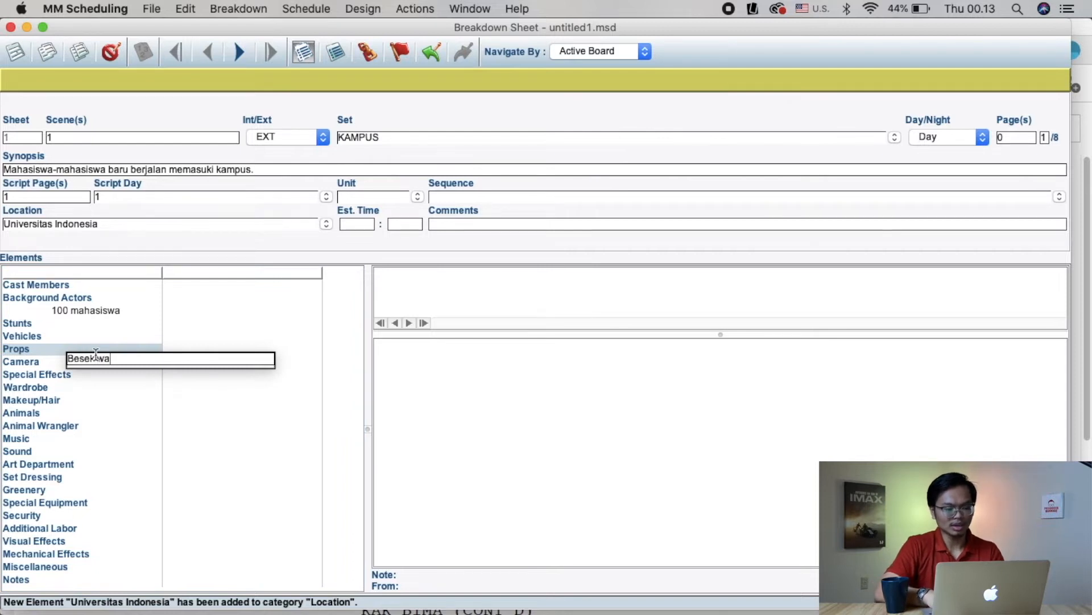
pyautogui.write('rna warni')
pyautogui.press('Return')
pyautogui.press('Return')
# Check the script for the bag carried in scene 1 and add "Tas Karung" as a new Props element.
pyautogui.click(26, 348)
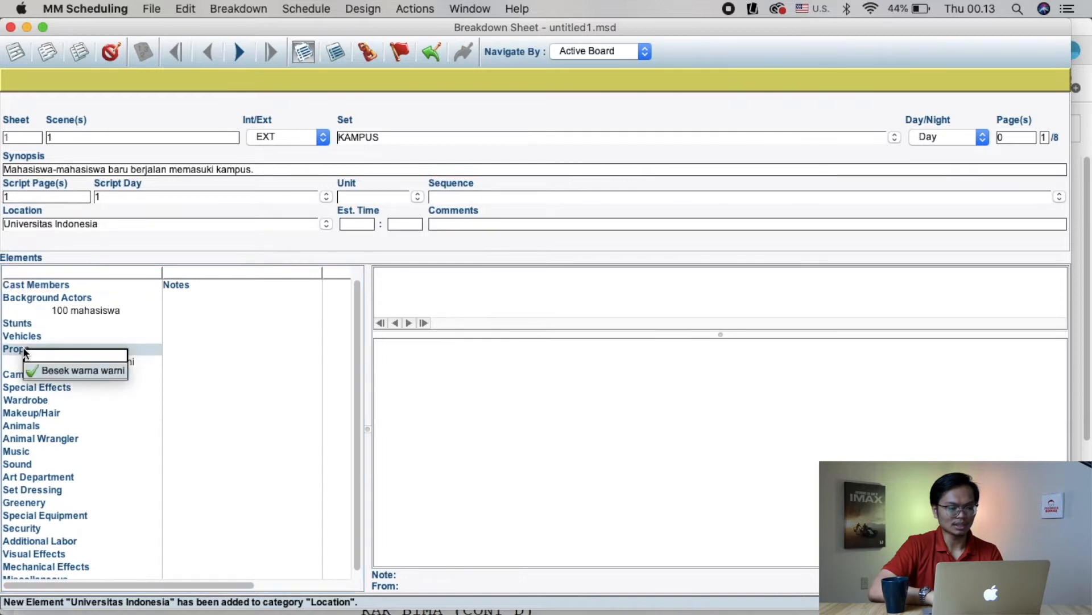
pyautogui.press('super+Tab')
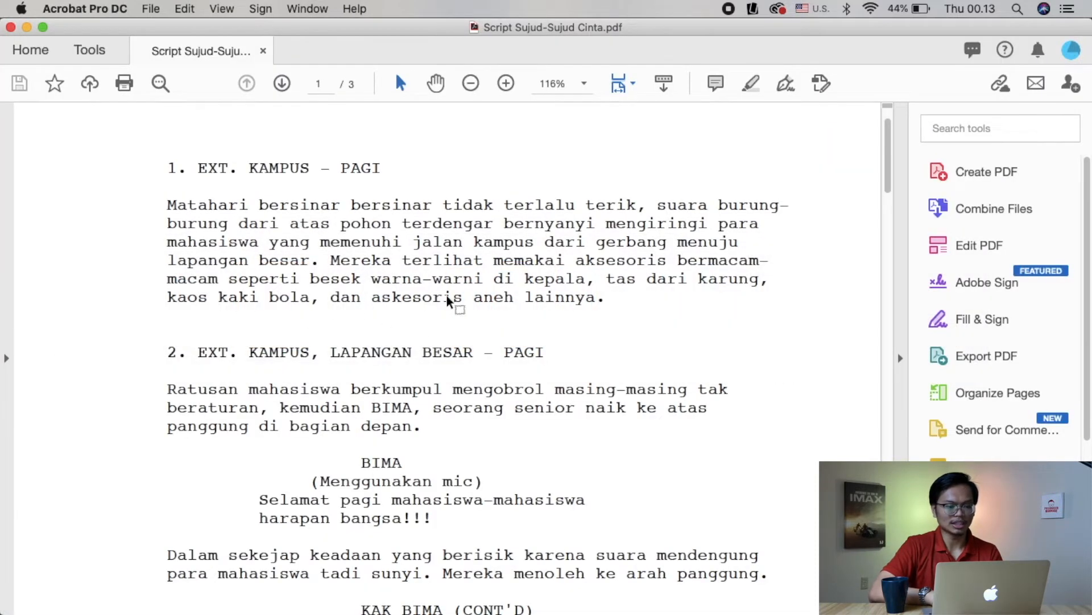
pyautogui.press('super+Tab')
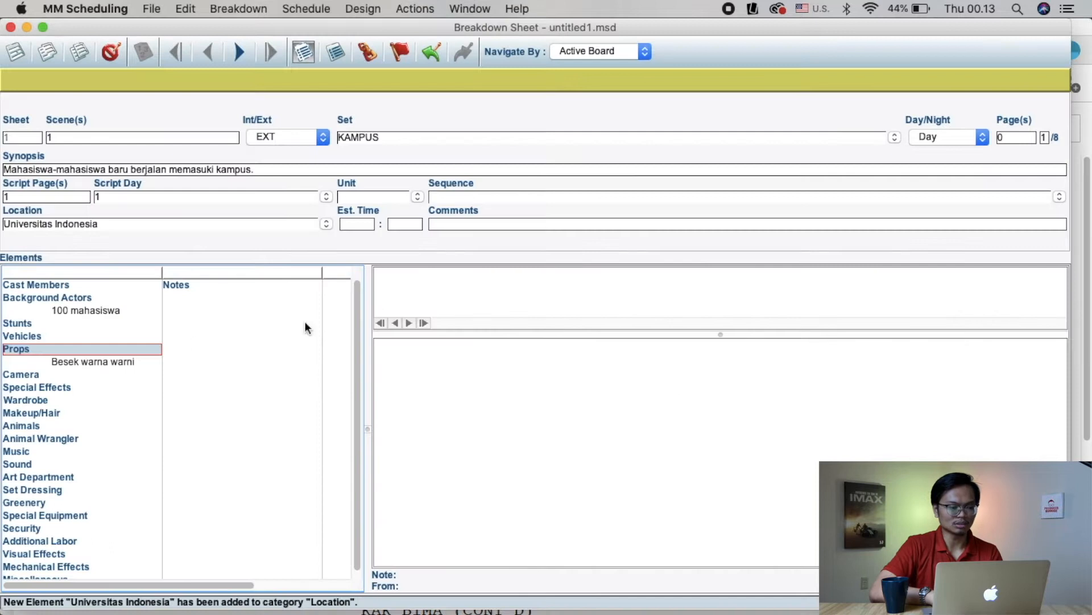
pyautogui.doubleClick(17, 347)
pyautogui.write('T')
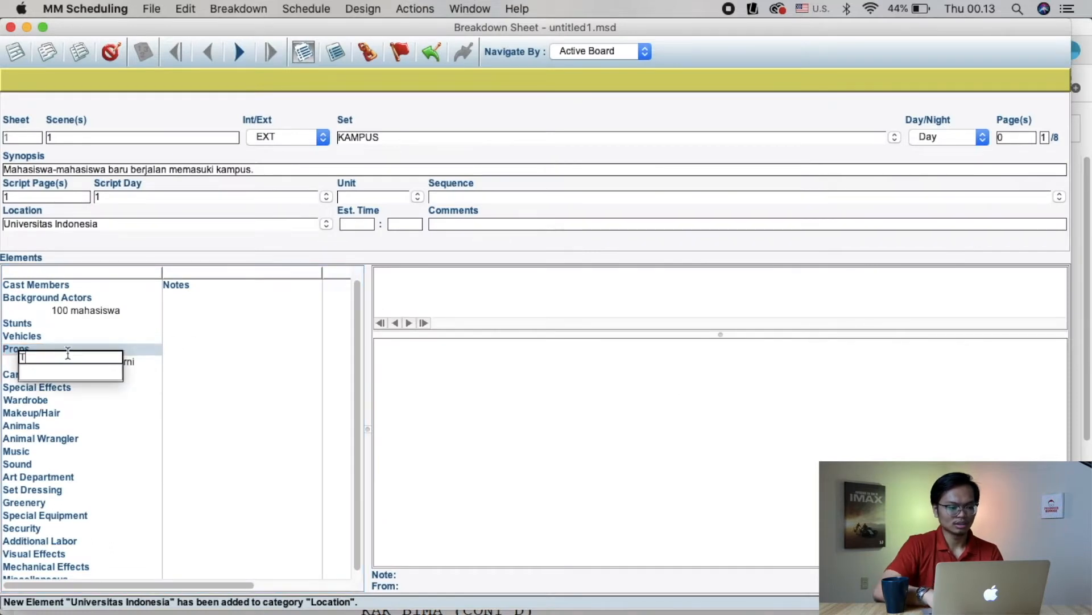
pyautogui.write('as Karung')
pyautogui.press('Return')
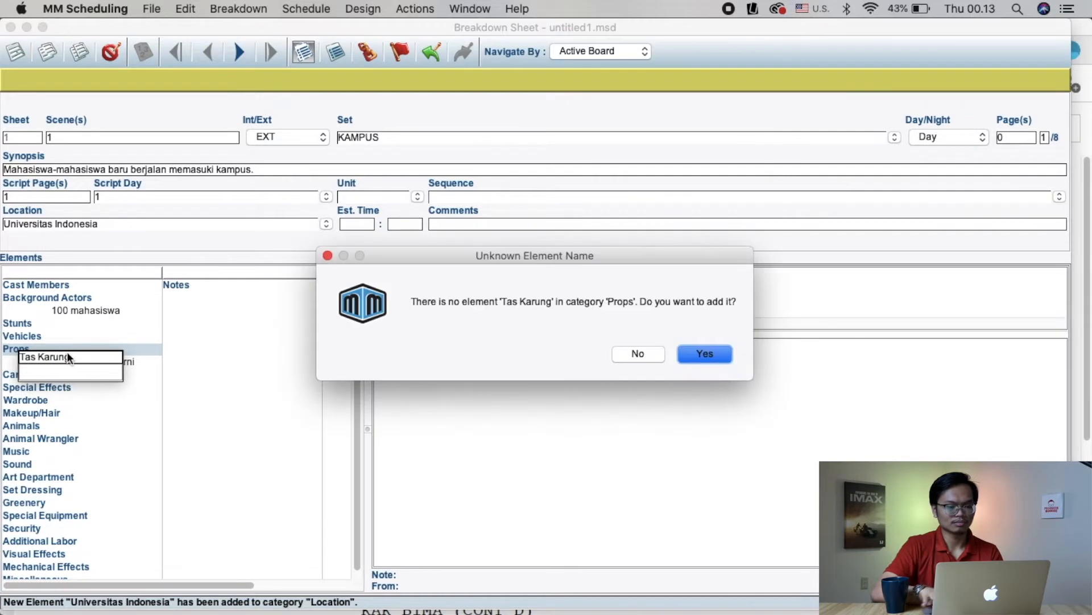
pyautogui.press('Return')
# Check the script for the socks worn in scene 1 and add "Kaos Kaki Bola" as a new Props element.
pyautogui.press('super+Tab')
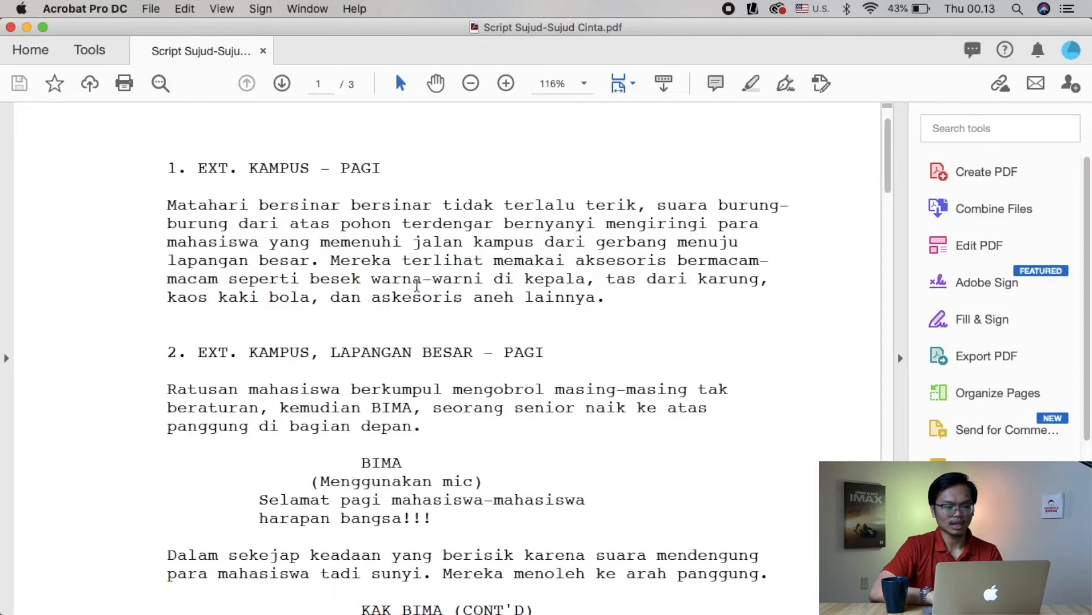
pyautogui.press('super+Tab')
pyautogui.doubleClick(17, 350)
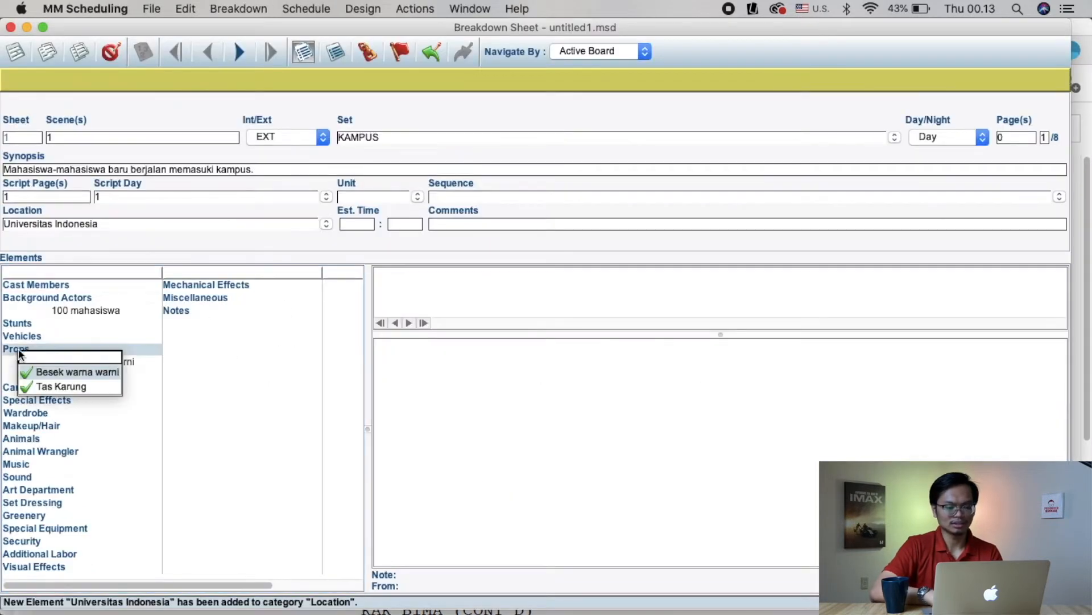
pyautogui.write('Kabs K')
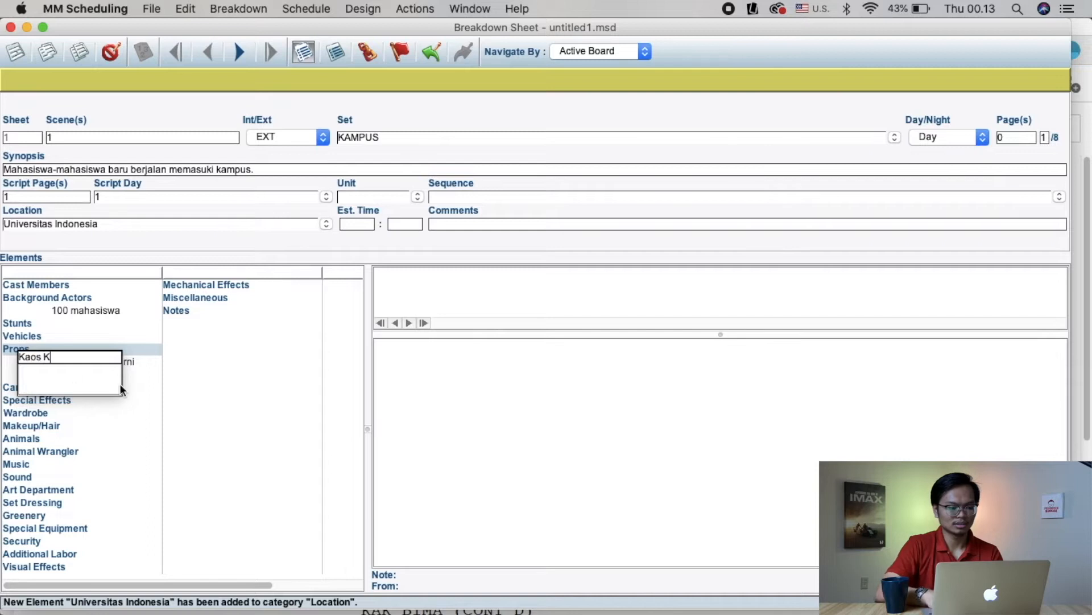
pyautogui.write('aki Bola')
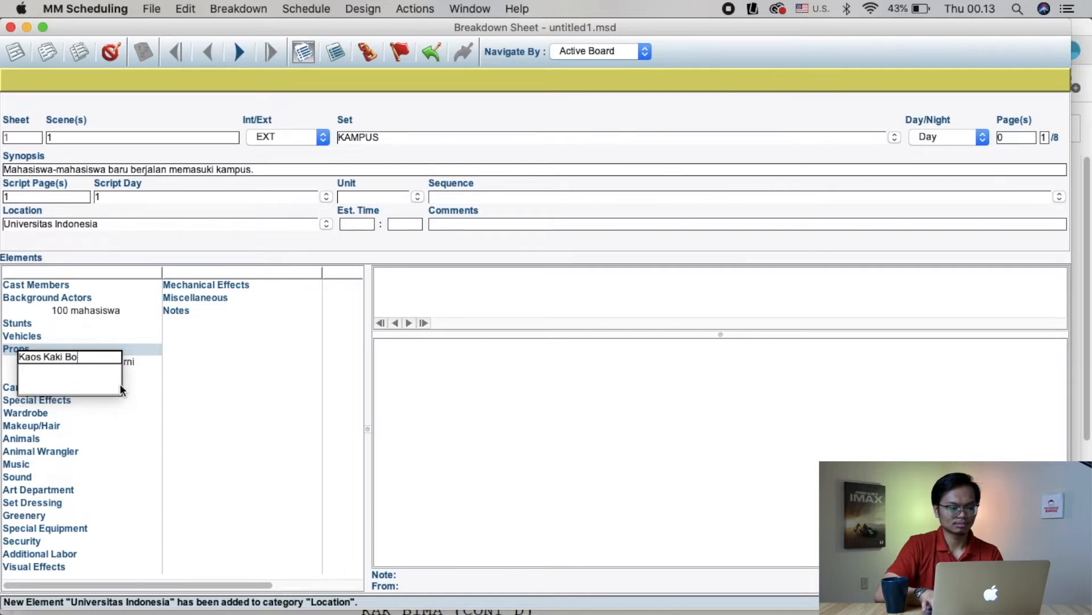
pyautogui.press('Return')
pyautogui.press('Escape')
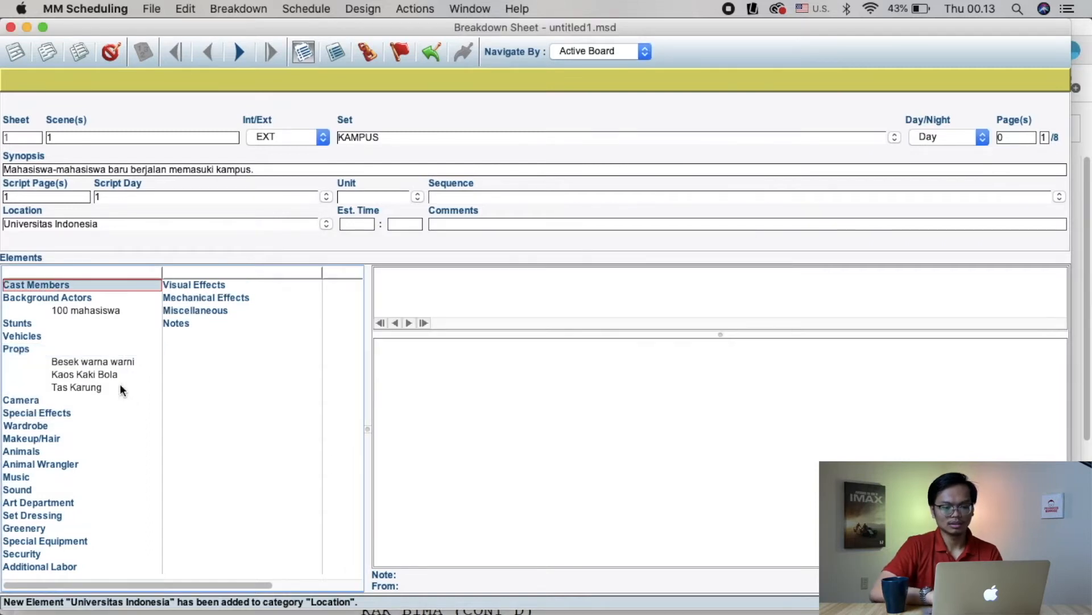
# Check the end of the scene 1 action in the script and add "Aksesoris lainnya" as a new Props element.
pyautogui.press('super+Tab')
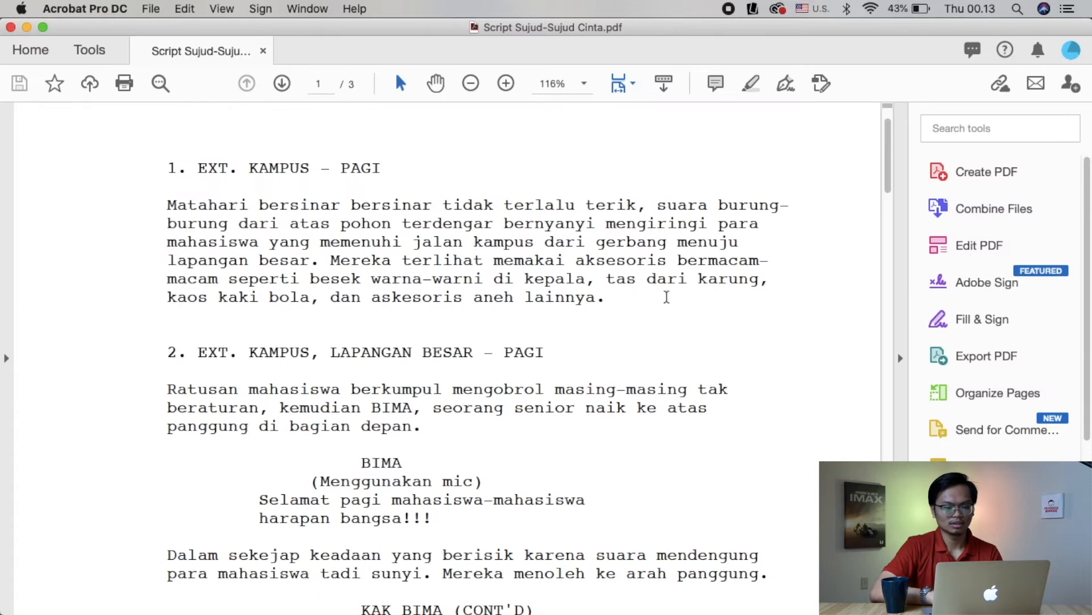
pyautogui.press('super+Tab')
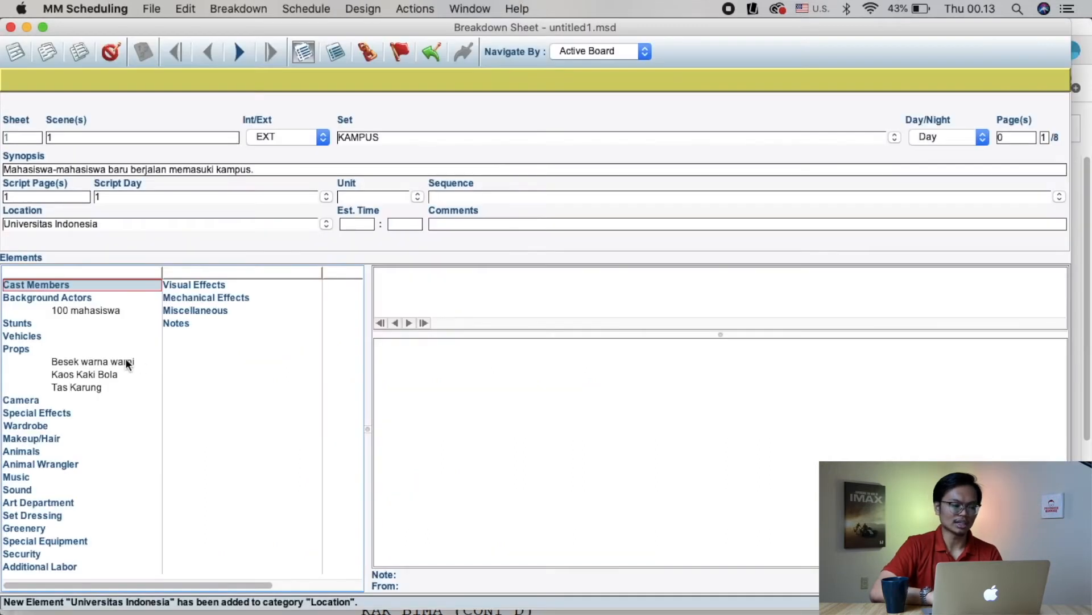
pyautogui.doubleClick(27, 354)
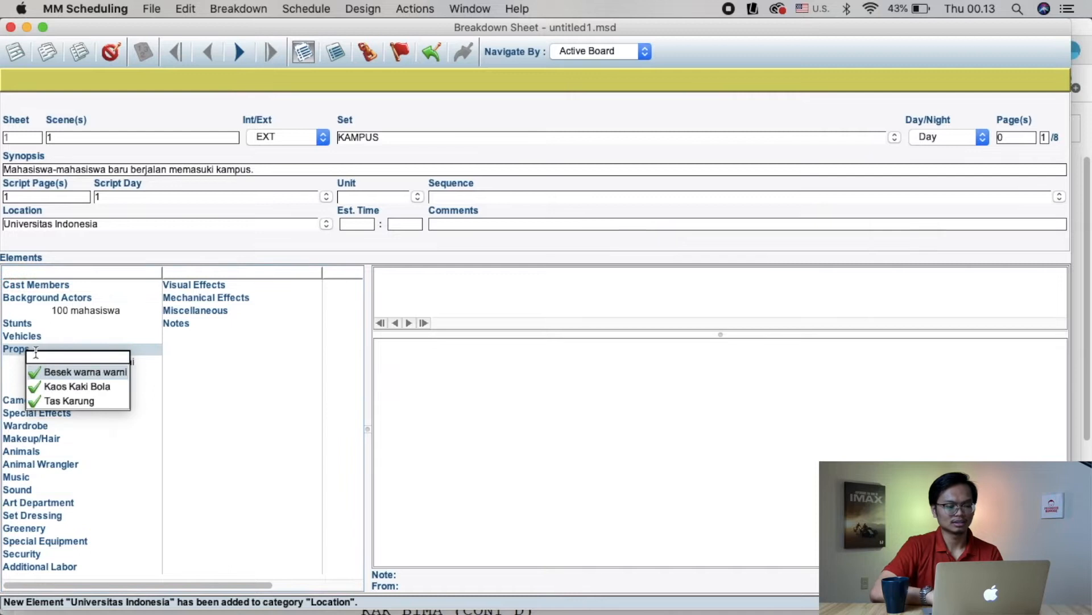
pyautogui.write('Aksesoer')
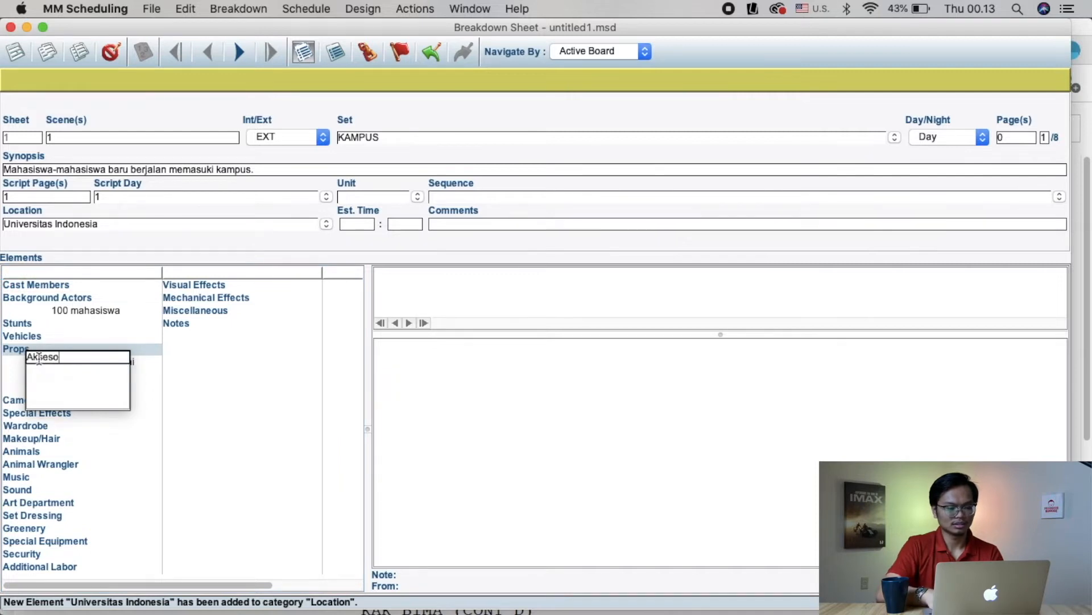
pyautogui.press('BackSpace')
pyautogui.press('BackSpace')
pyautogui.write('ris lainnya')
pyautogui.press('Return')
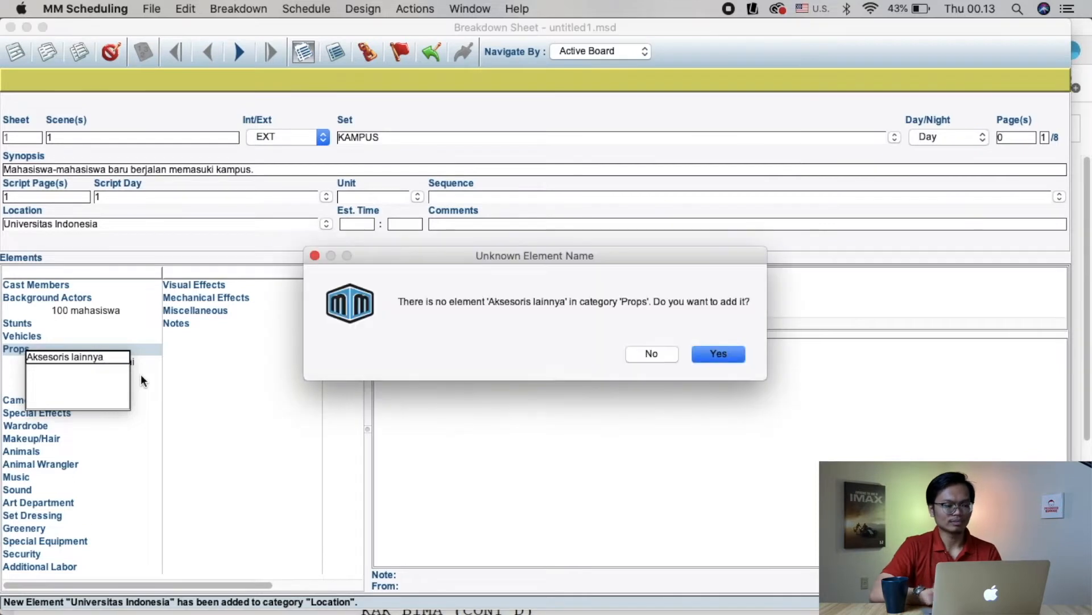
pyautogui.press('Return')
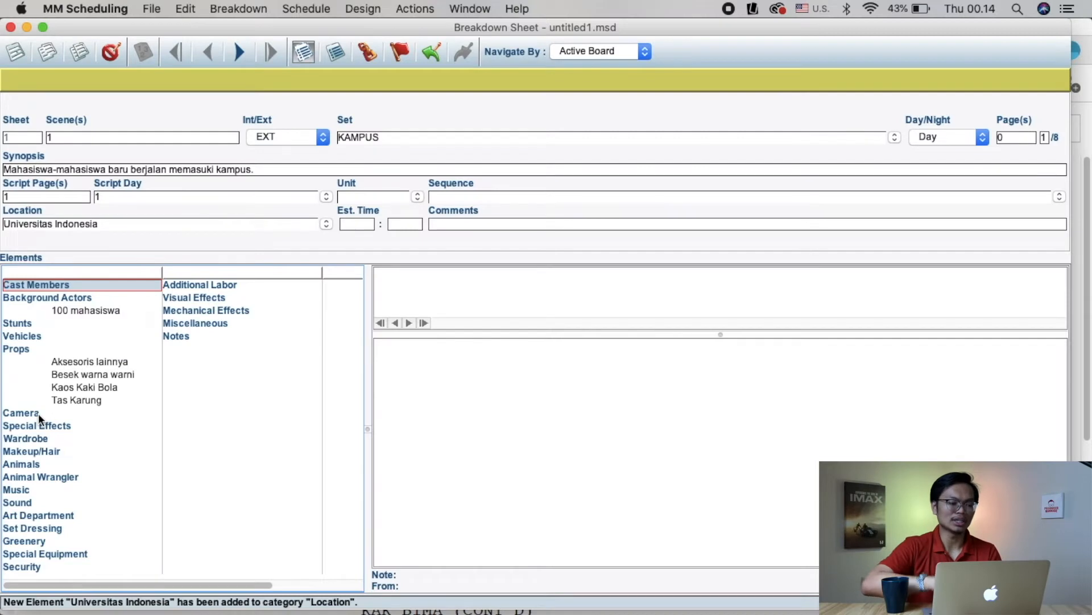
# Add "Drone" as a new element in the Camera category of scene 1.
pyautogui.doubleClick(38, 413)
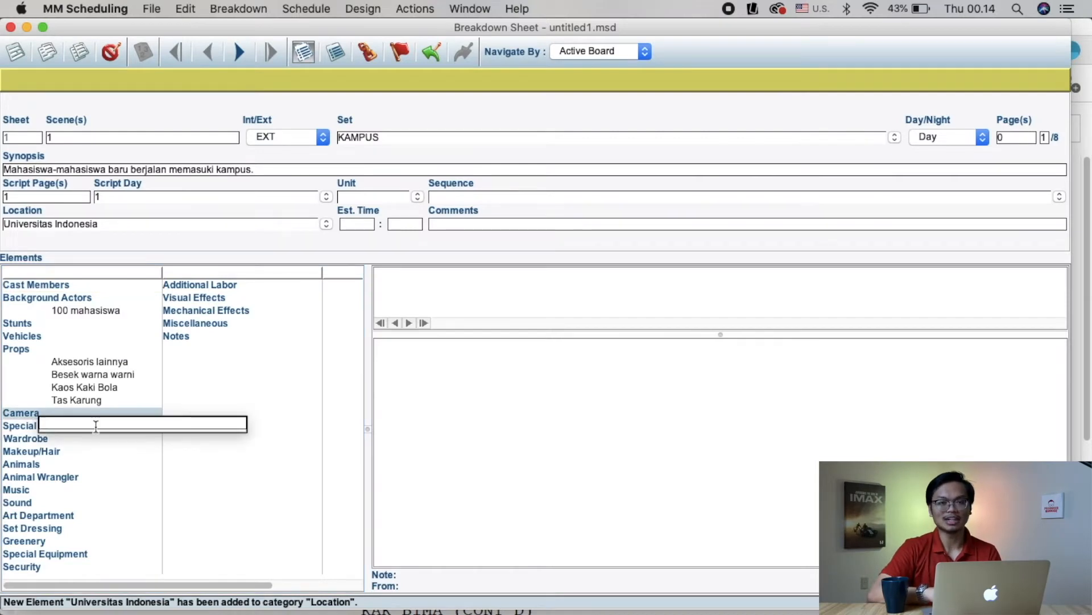
pyautogui.write('Drone')
pyautogui.press('Return')
pyautogui.press('Return')
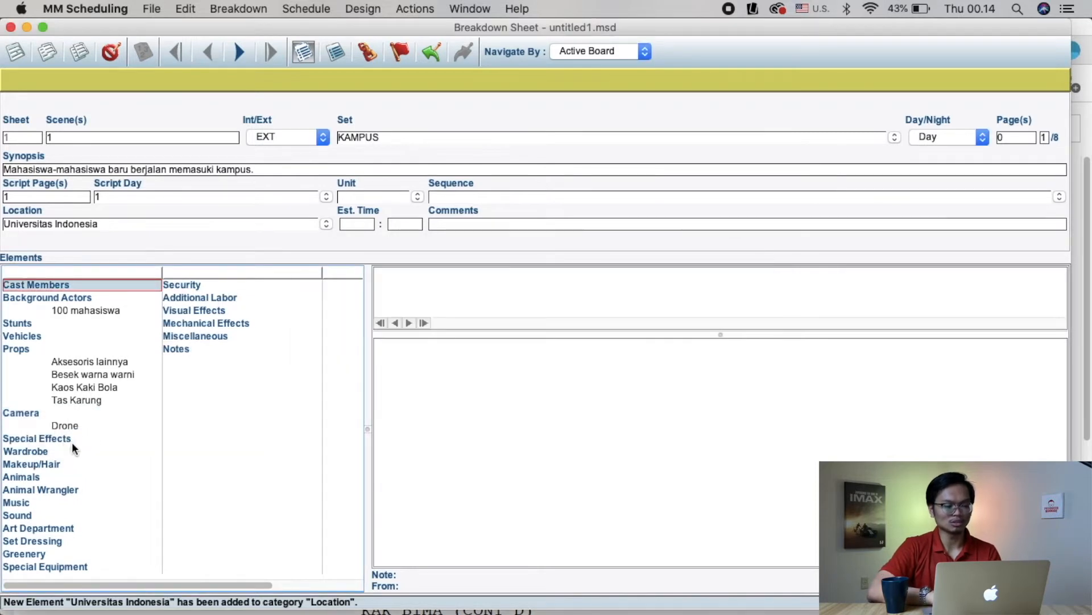
# Add "Pakaian Mahasiswa" as a new element in the Wardrobe category of scene 1.
pyautogui.doubleClick(42, 453)
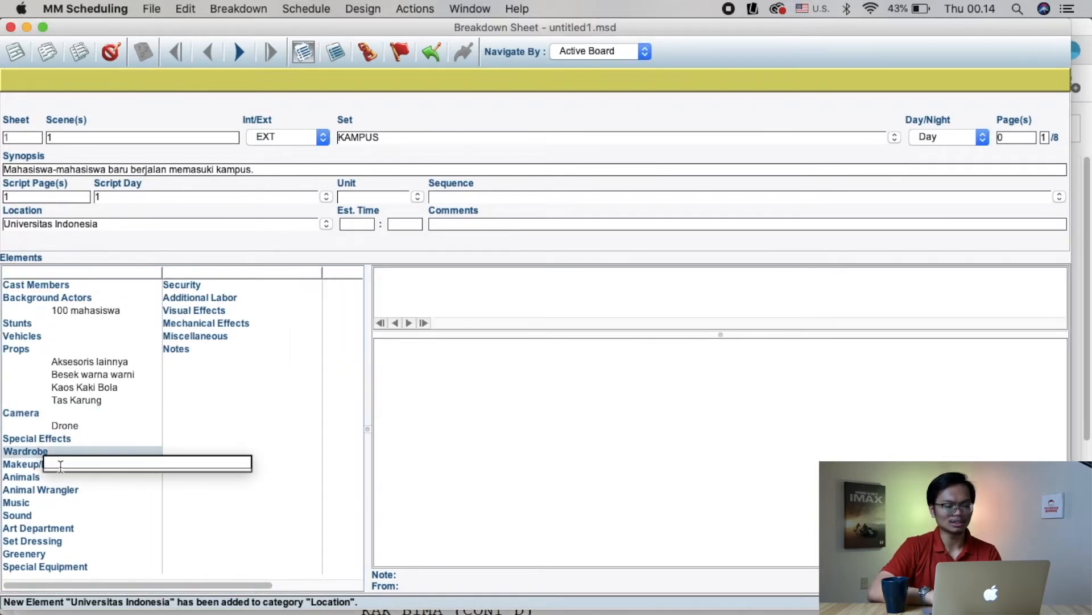
pyautogui.write('Pakaian')
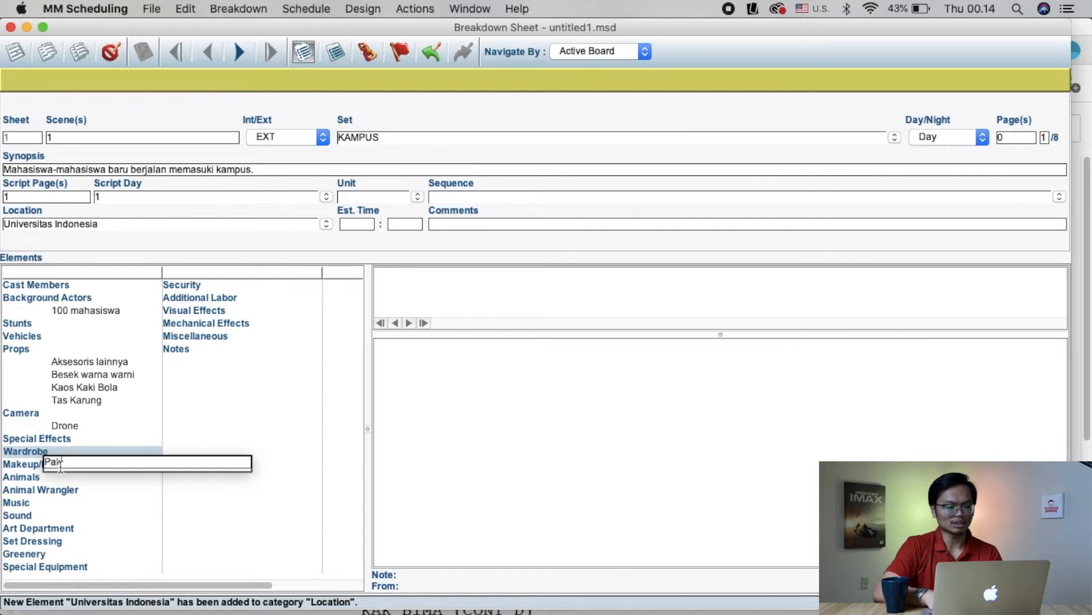
pyautogui.write(' Mahasiswa')
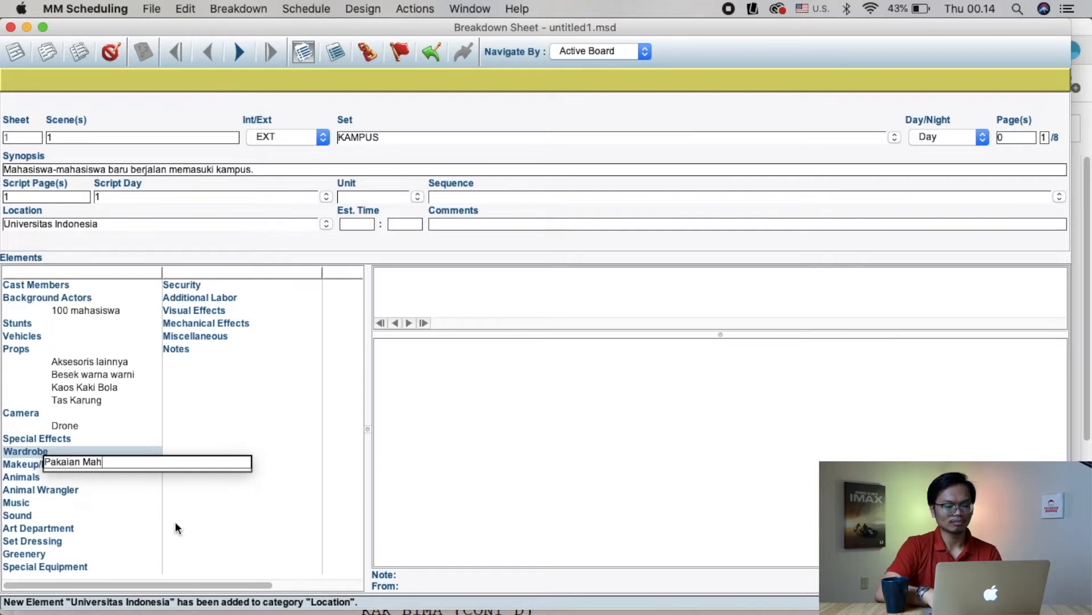
pyautogui.press('Return')
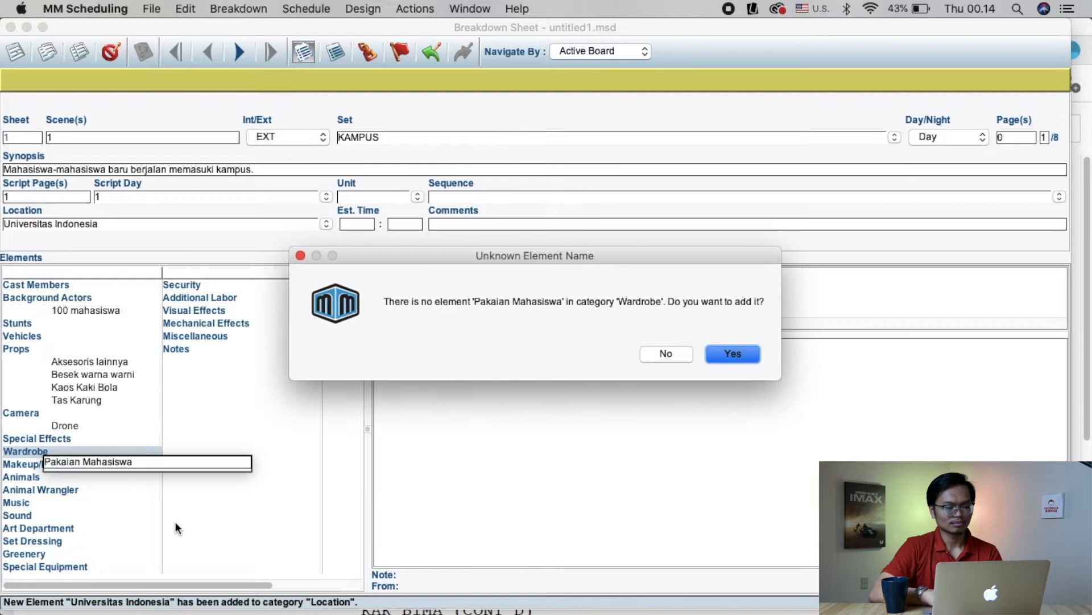
pyautogui.press('Return')
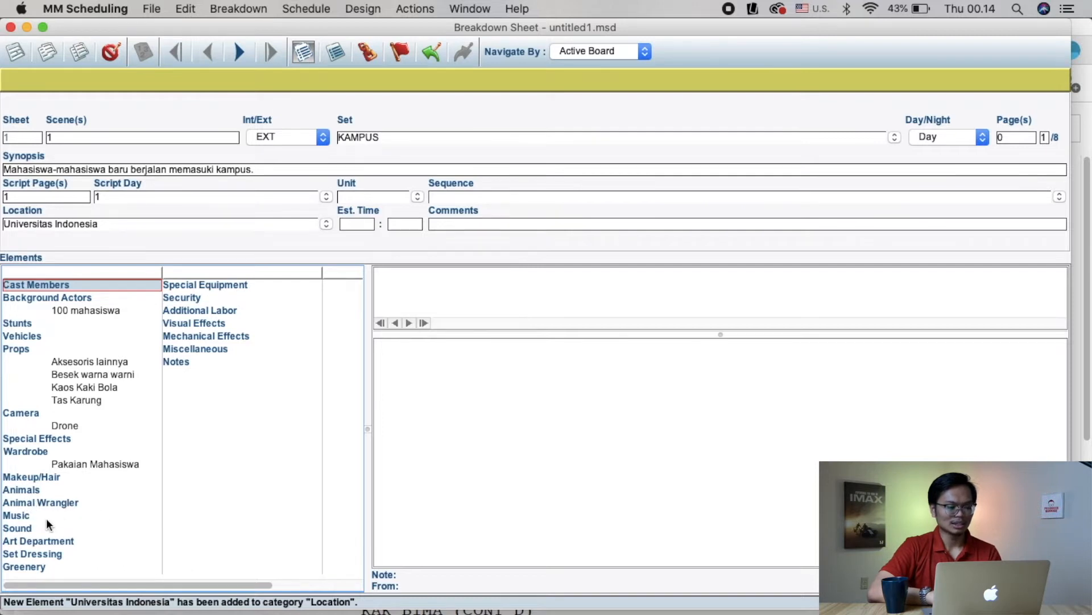
# Check the script PDF for the sounds in scene 1 and add "Suara burung" as a new Sound element.
pyautogui.press('super+Tab')
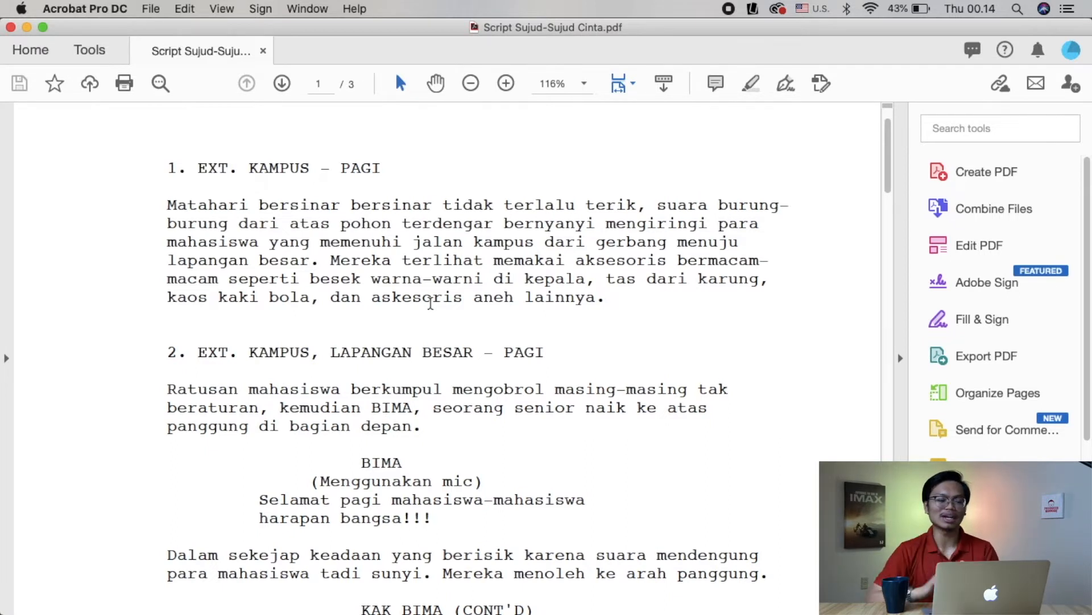
pyautogui.press('super+Tab')
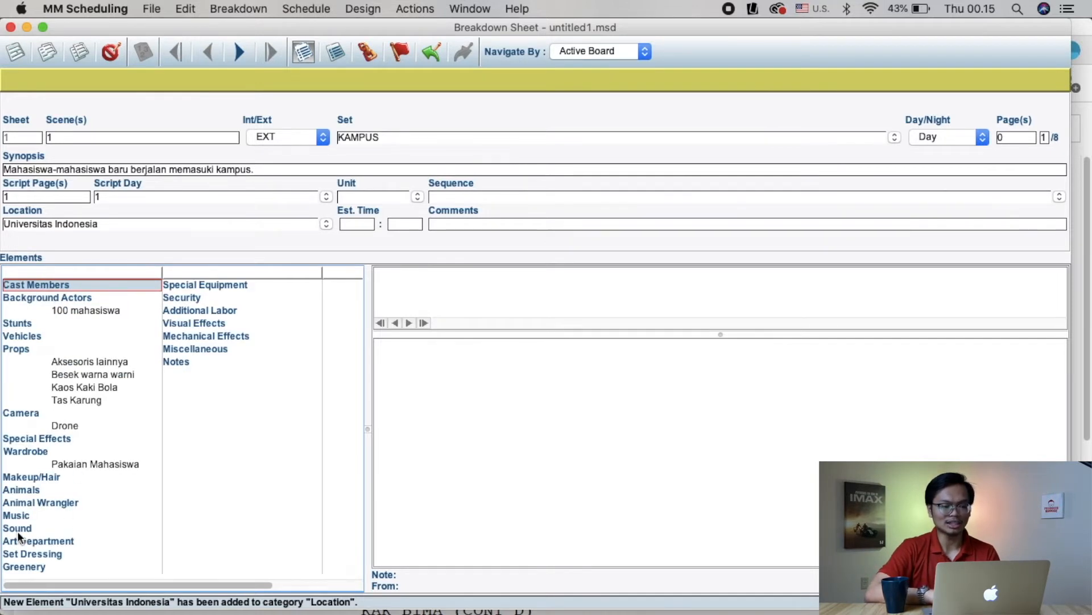
pyautogui.press('super+Tab')
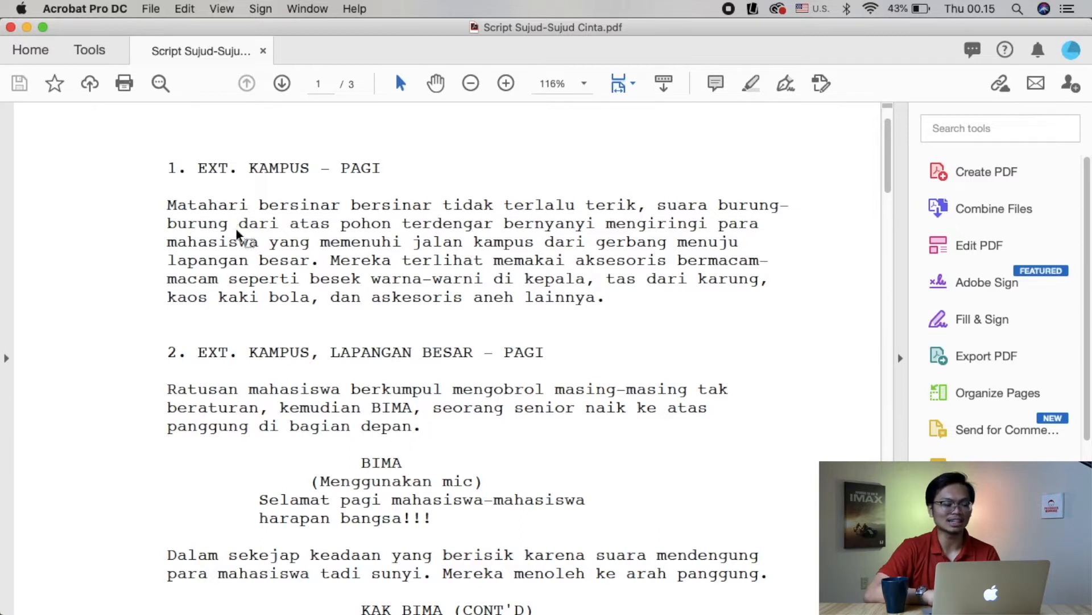
pyautogui.press('super+Tab')
pyautogui.doubleClick(26, 529)
pyautogui.write('Suara burung')
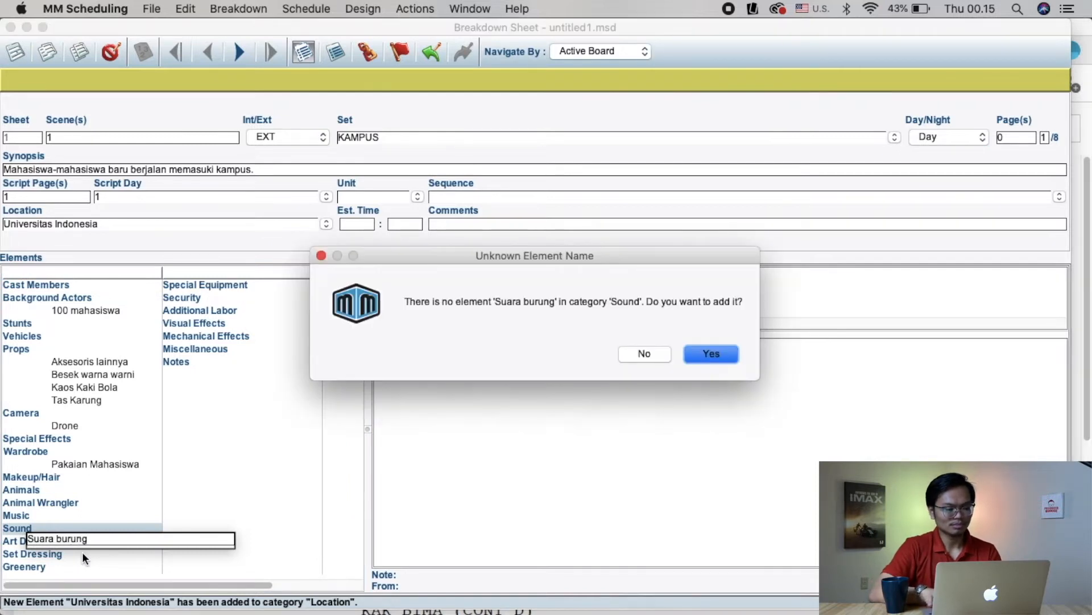
pyautogui.press('Return')
pyautogui.hscroll(5, 102, 536)
pyautogui.hscroll(-5, 103, 536)
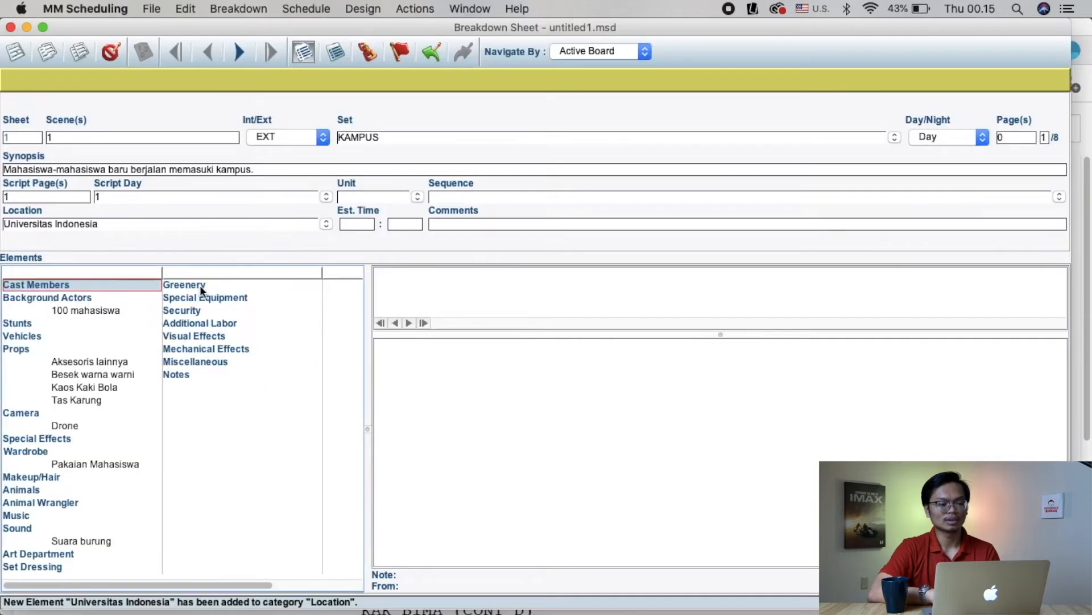
pyautogui.doubleClick(200, 285)
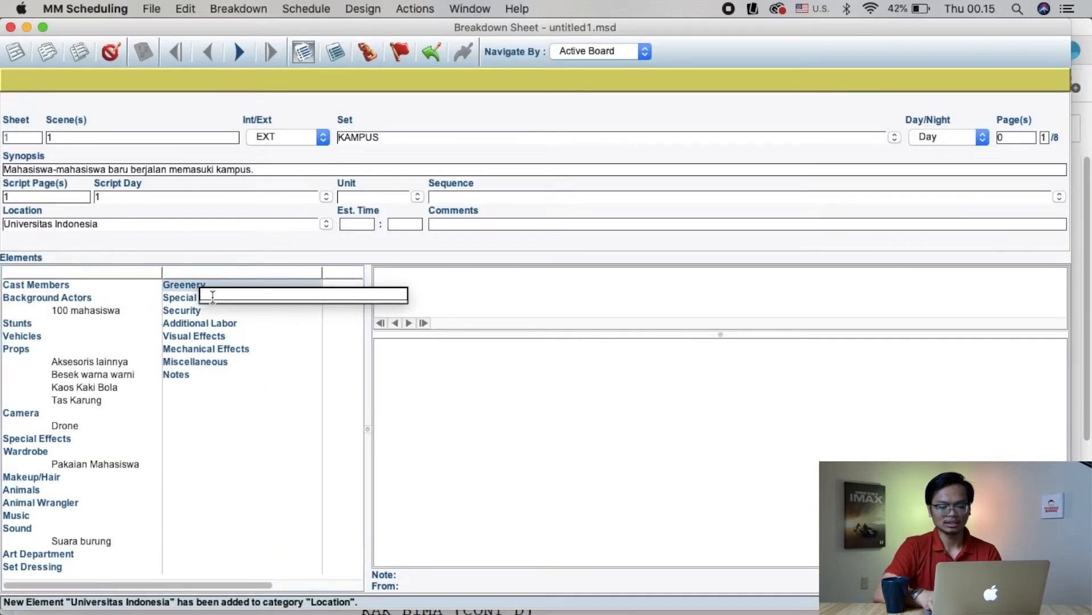
pyautogui.write('Pe')
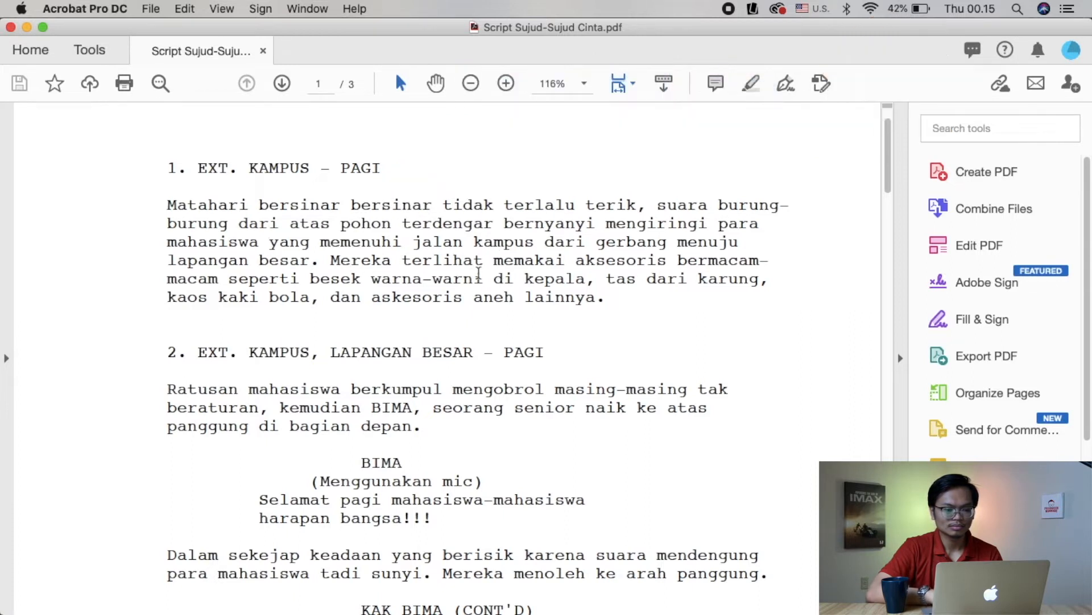
pyautogui.press('super+Tab')
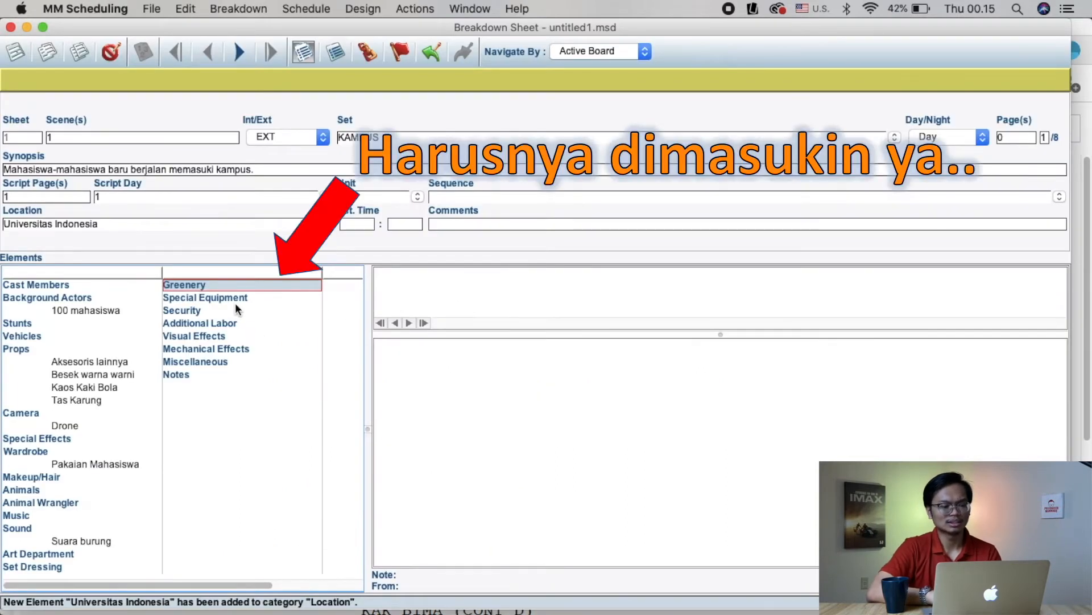
pyautogui.press('super+Tab')
pyautogui.press('super+Tab')
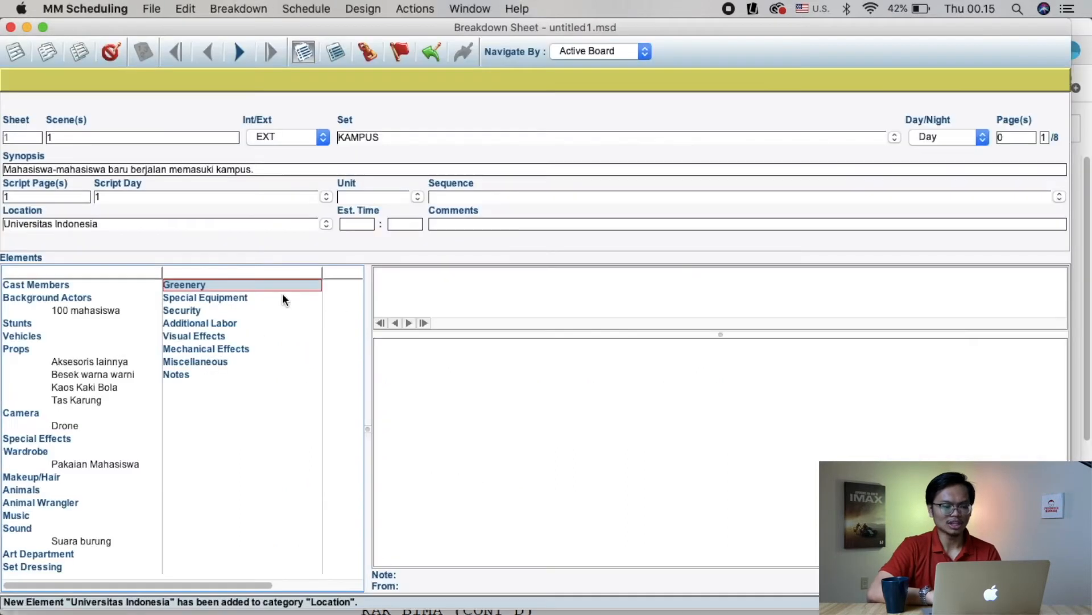
pyautogui.doubleClick(241, 295)
pyautogui.click(239, 410)
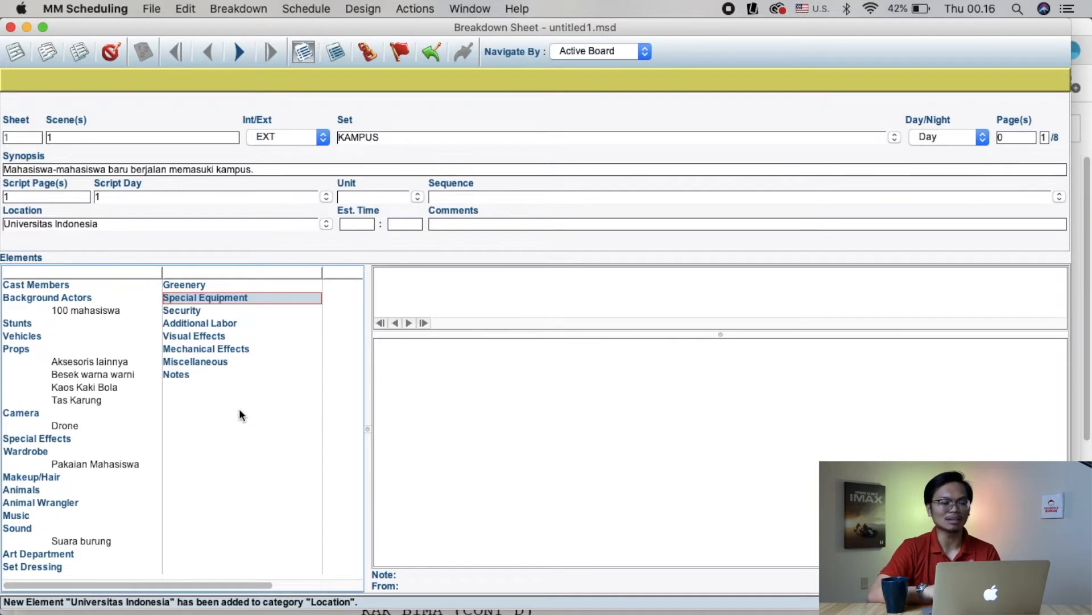
# Go to the following blank breakdown sheet, enter scene number 2, and set Int/Ext to EXT according to the script heading.
pyautogui.click(236, 57)
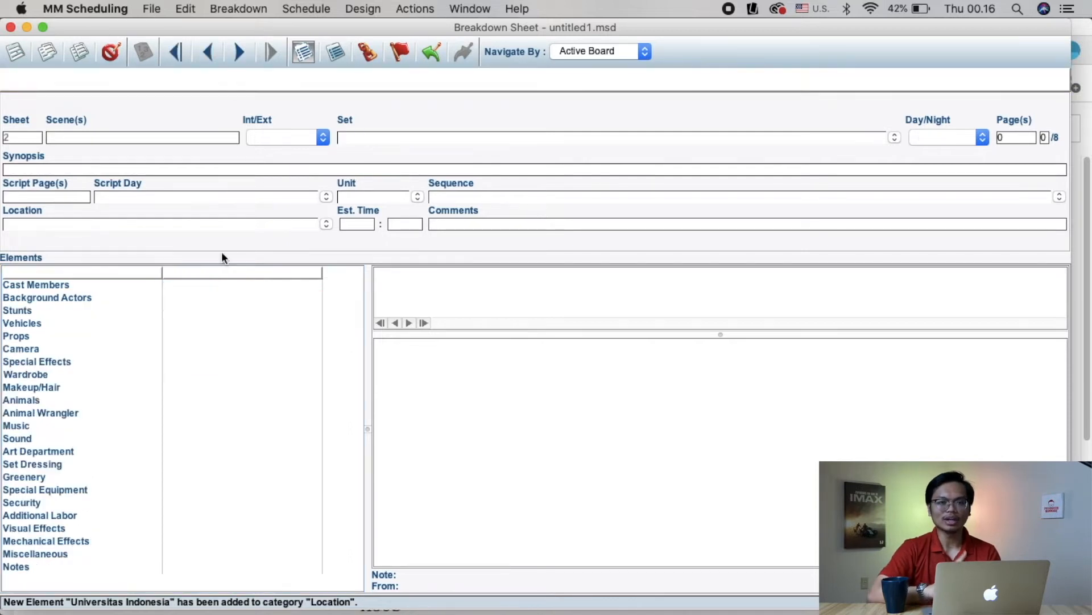
pyautogui.click(91, 140)
pyautogui.write('2')
pyautogui.press('Tab')
pyautogui.press('super+Tab')
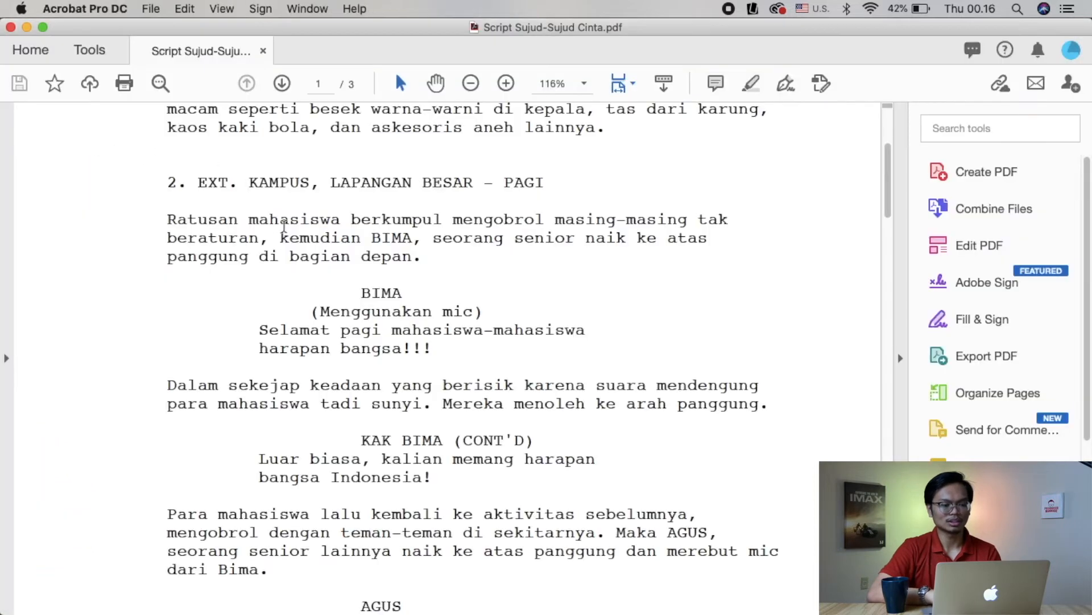
pyautogui.press('super+Tab')
pyautogui.click(292, 136)
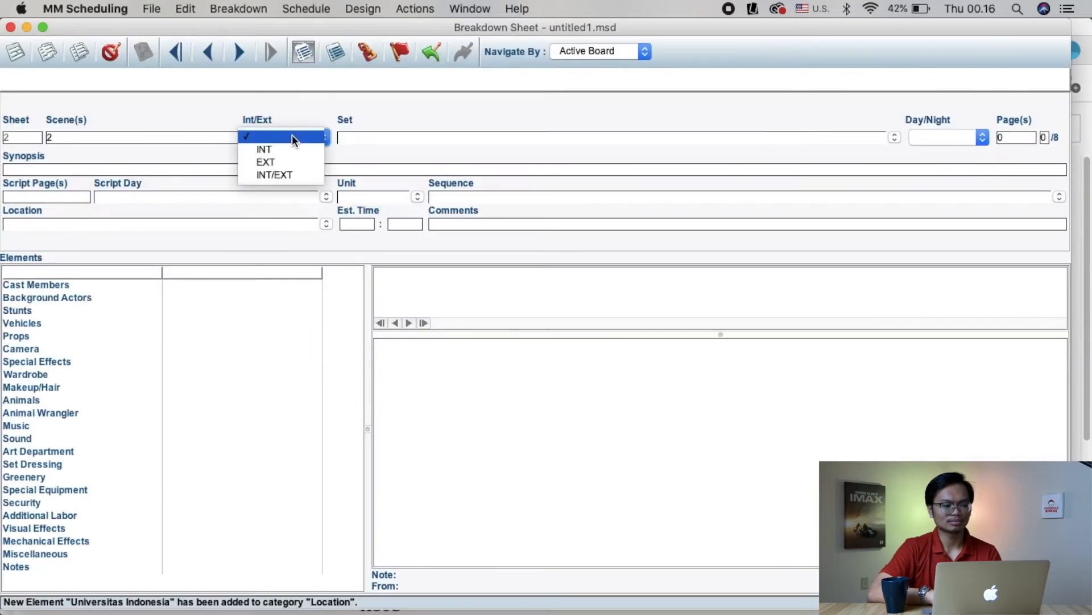
pyautogui.click(291, 161)
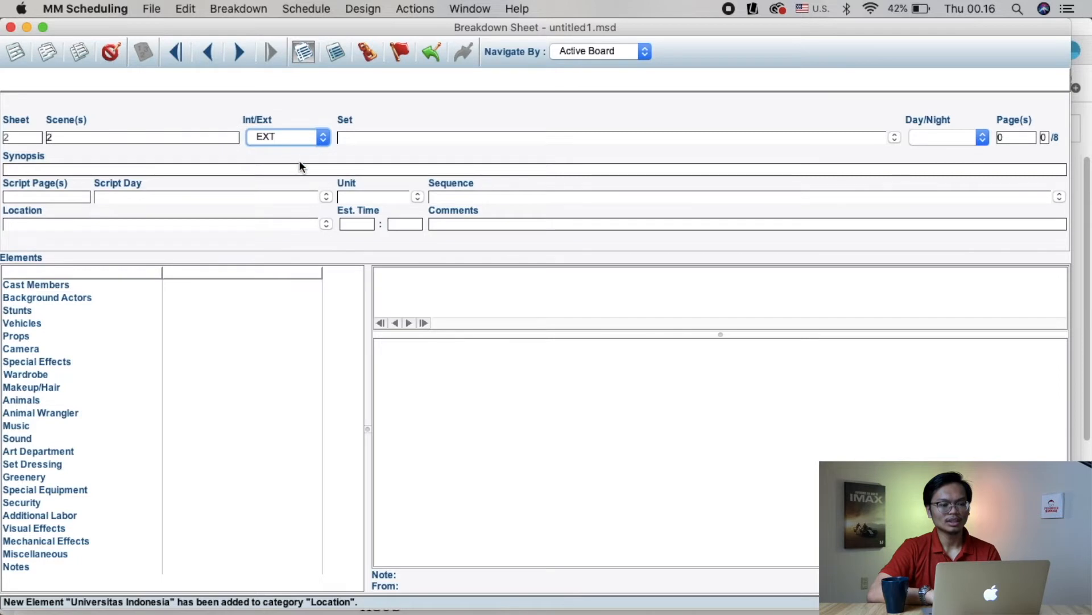
# Check the scene 2 heading in the script and enter "kAMPUS - LAPANGAN BESAR" as a new set.
pyautogui.press('super+Tab')
pyautogui.press('super+Tab')
pyautogui.click(379, 139)
pyautogui.write('k')
pyautogui.press('Right')
pyautogui.write('- LAPANGAN BESAR')
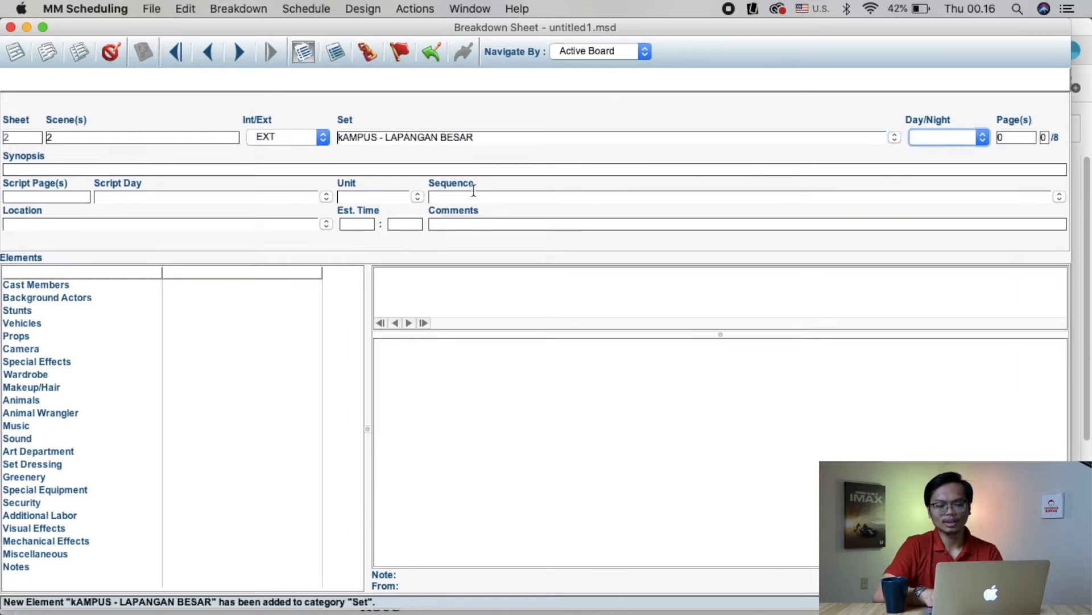
# Check the time of day in the scene 2 script heading and set Day/Night to Day.
pyautogui.press('super+Tab')
pyautogui.scroll(-1, 492, 341)
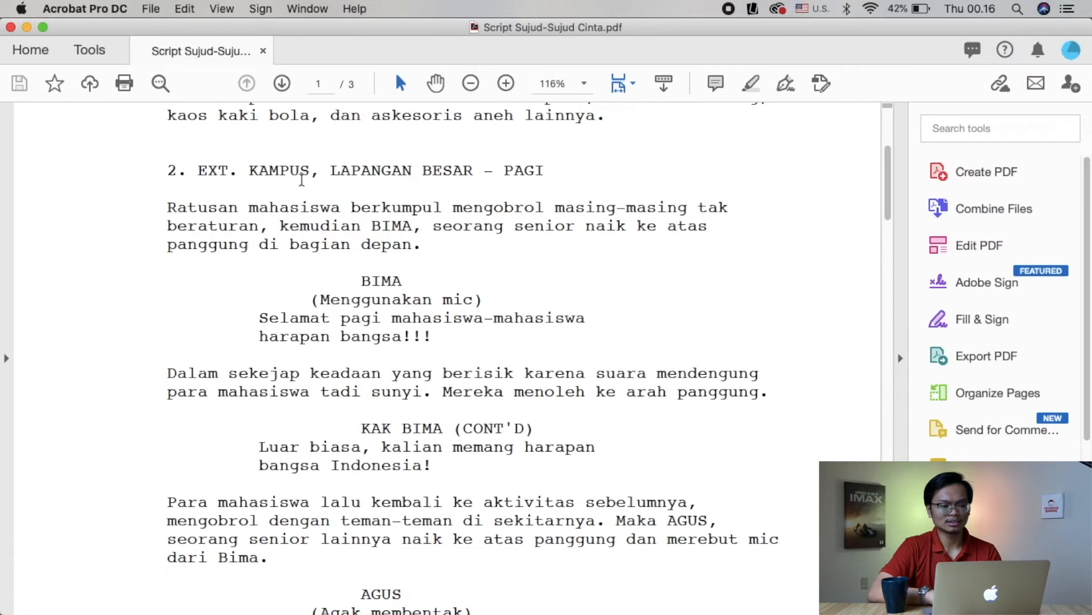
pyautogui.press('super+Tab')
pyautogui.click(956, 135)
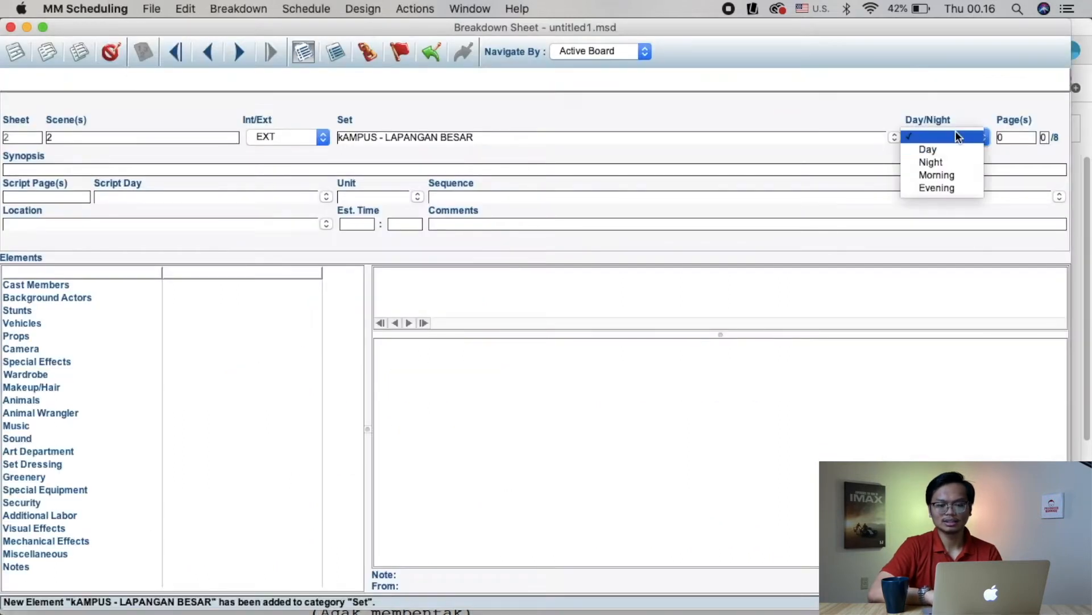
pyautogui.click(947, 148)
# Review the length of scene 2 in the script and set its page count to 7/8.
pyautogui.press('super+Tab')
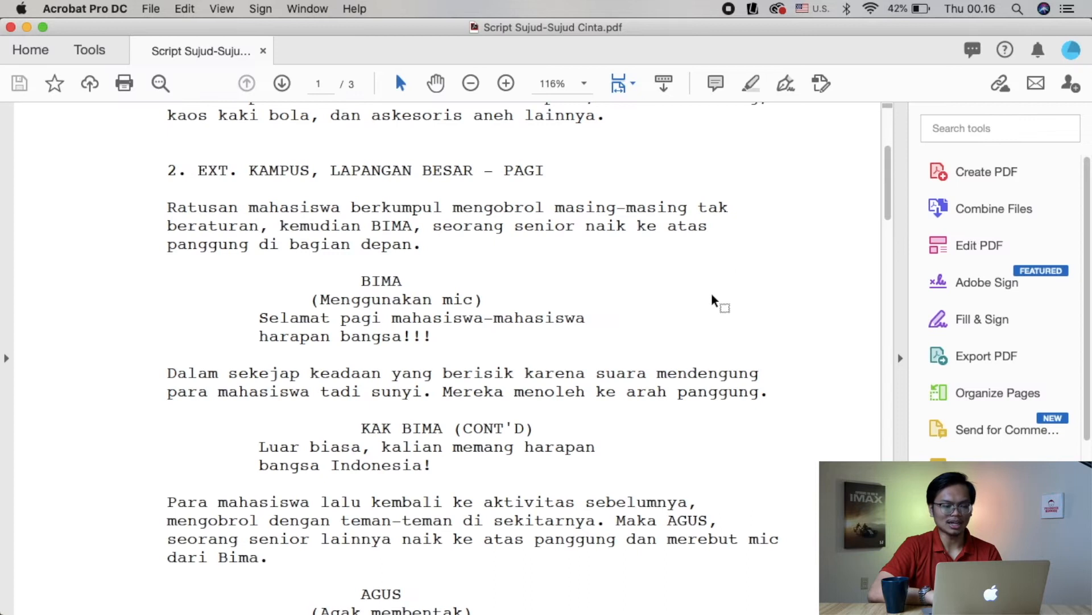
pyautogui.scroll(5, 711, 293)
pyautogui.scroll(-3, 542, 324)
pyautogui.scroll(-15, 542, 324)
pyautogui.scroll(-5, 543, 327)
pyautogui.scroll(8, 543, 327)
pyautogui.scroll(11, 543, 326)
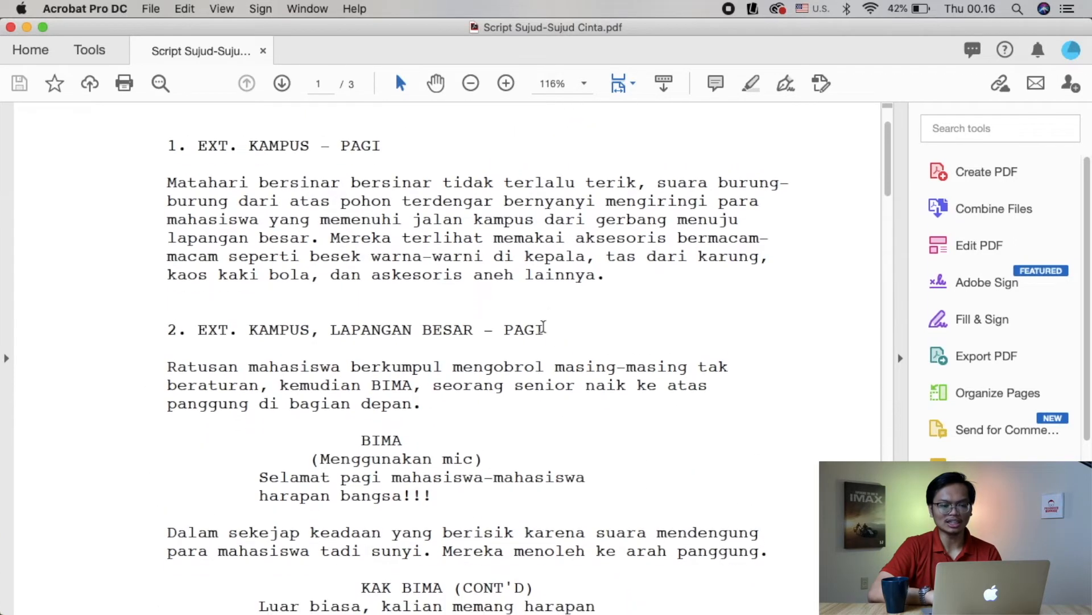
pyautogui.press('super+Tab')
pyautogui.click(1046, 138)
pyautogui.write('7')
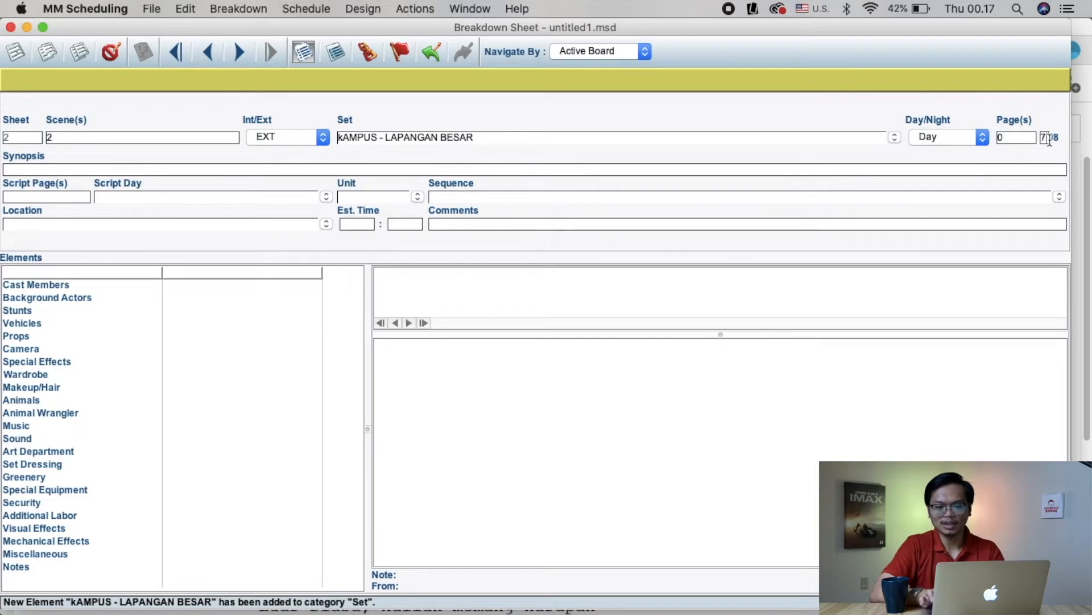
# Read the scene 2 action in the script and enter the synopsis "Mahasiswa baru berkumpul di lapangan untuk upacara.".
pyautogui.press('super+Tab')
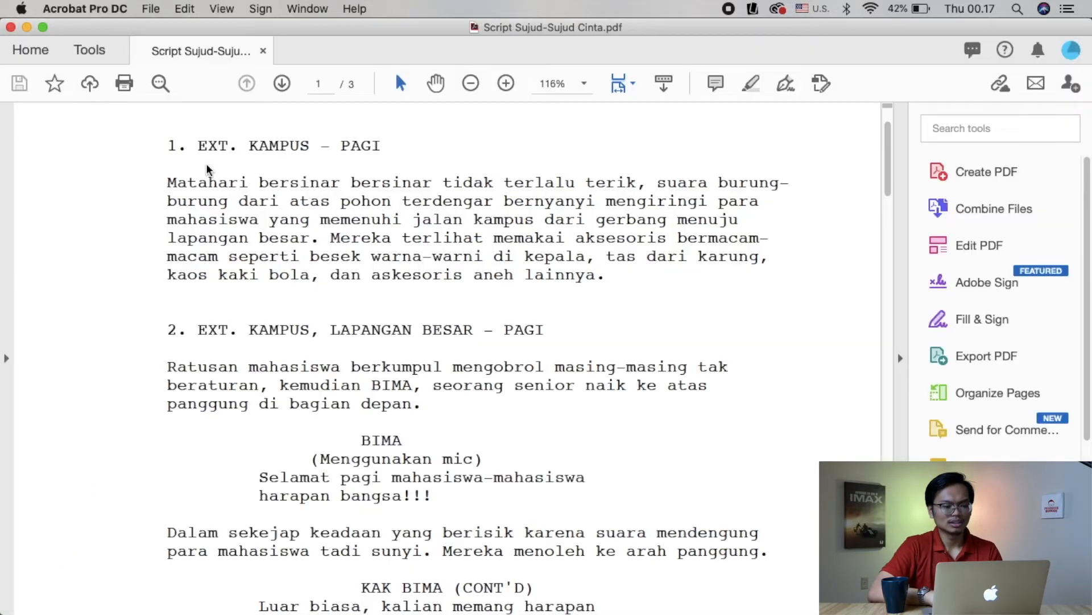
pyautogui.scroll(-3, 342, 427)
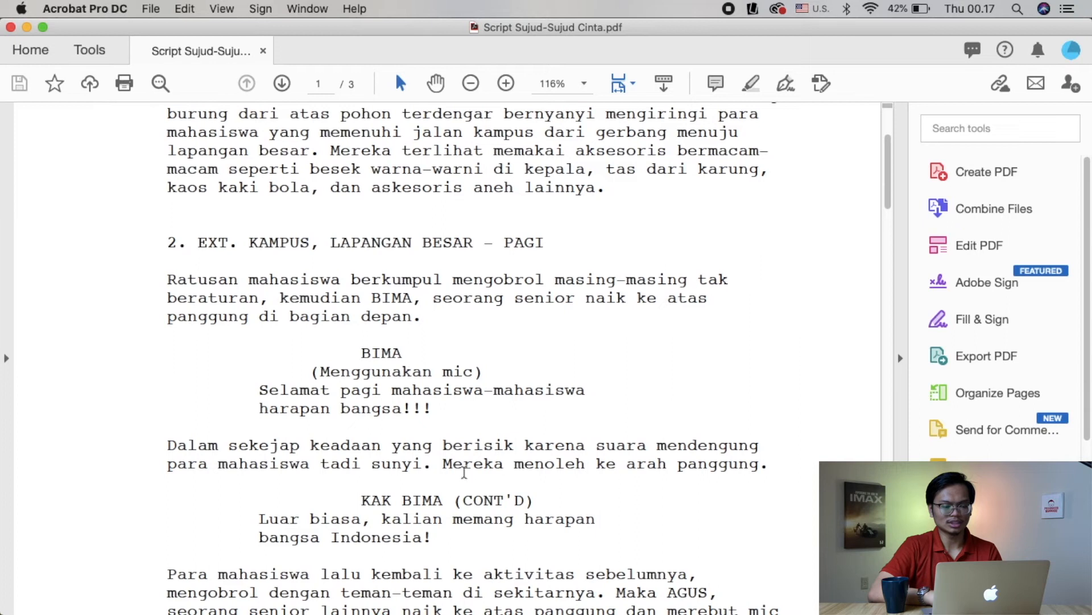
pyautogui.scroll(-5, 456, 445)
pyautogui.press('super+Tab')
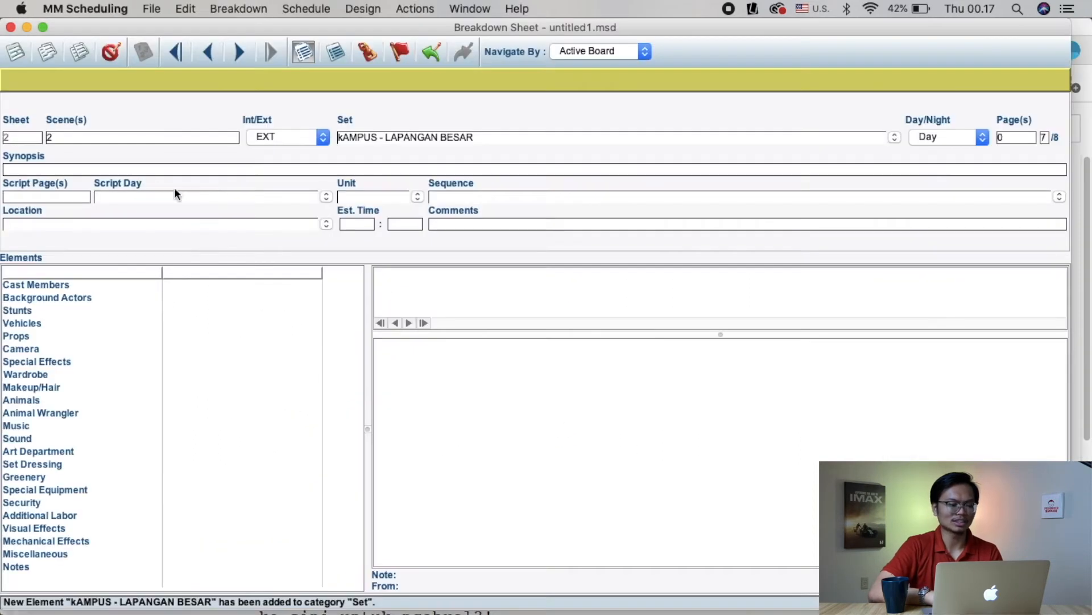
pyautogui.write('MAHASI')
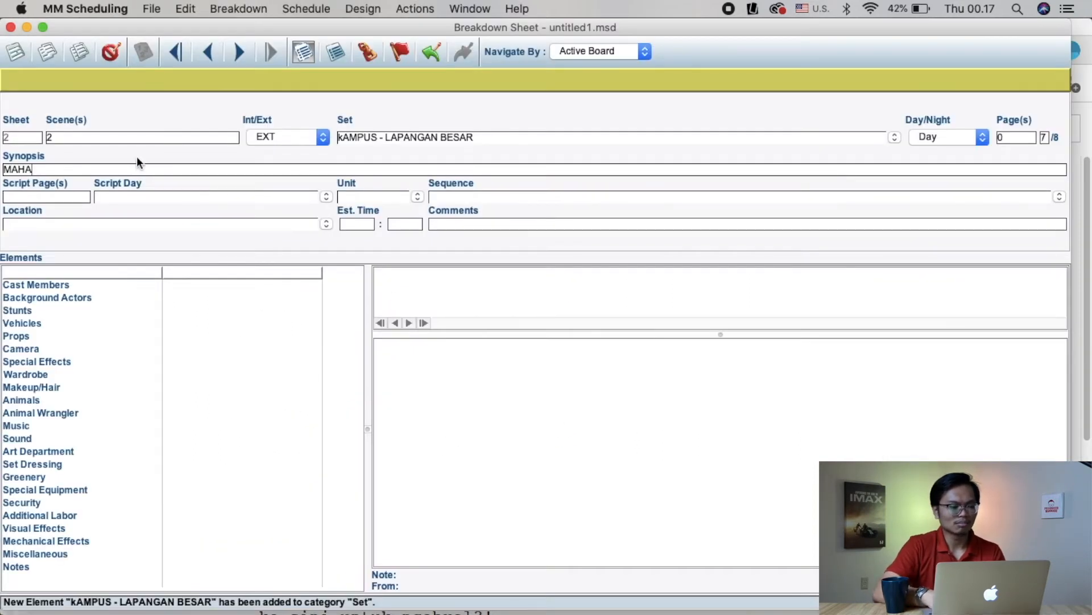
pyautogui.press('BackSpace')
pyautogui.press('BackSpace')
pyautogui.press('BackSpace')
pyautogui.press('BackSpace')
pyautogui.press('BackSpace')
pyautogui.write('ah')
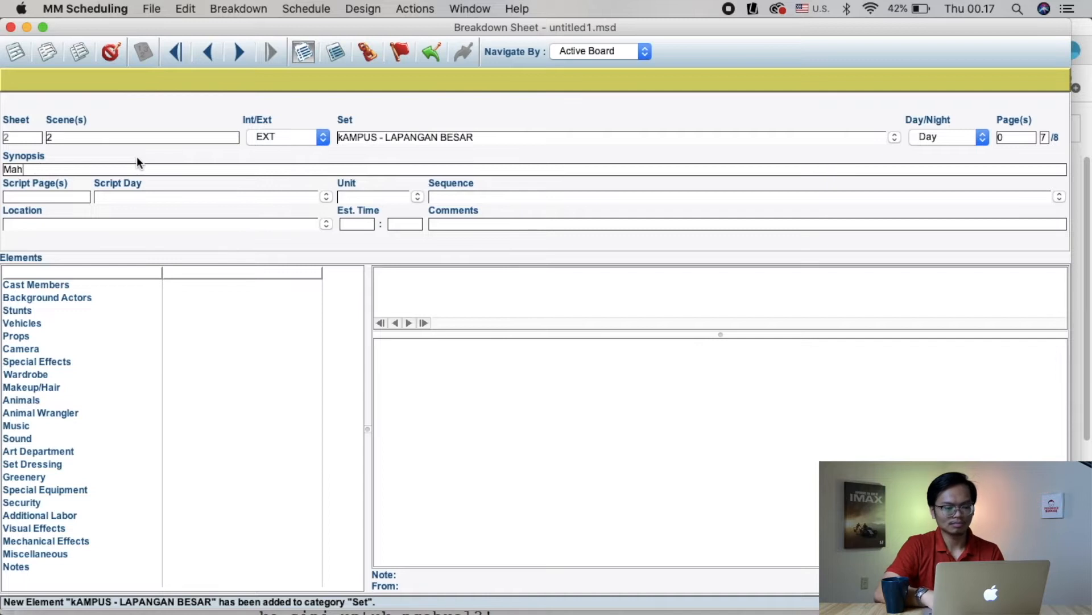
pyautogui.write('asiswa baru')
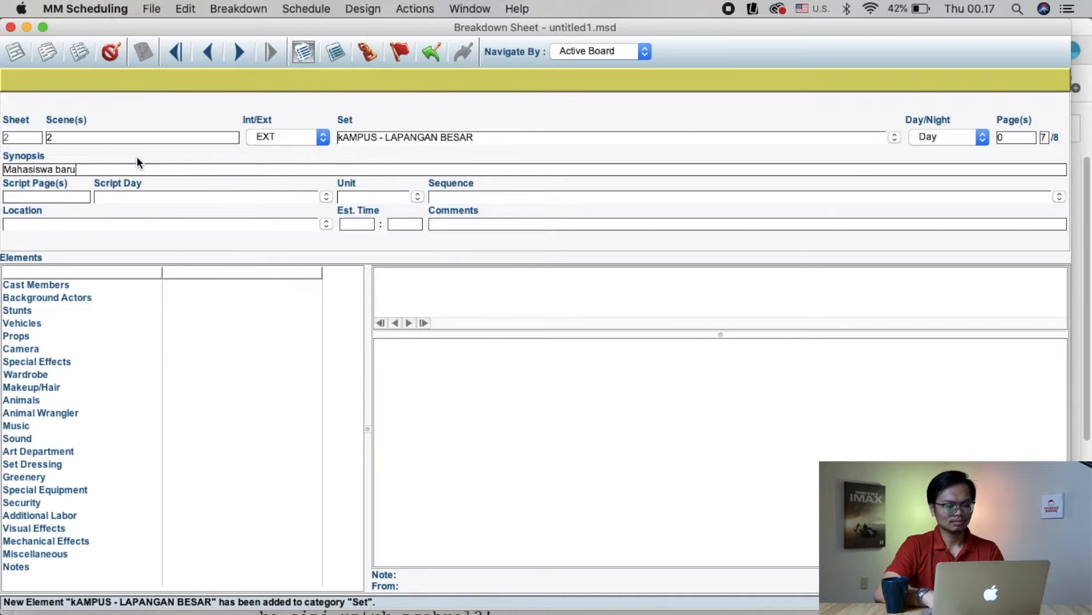
pyautogui.write(' berkumpul')
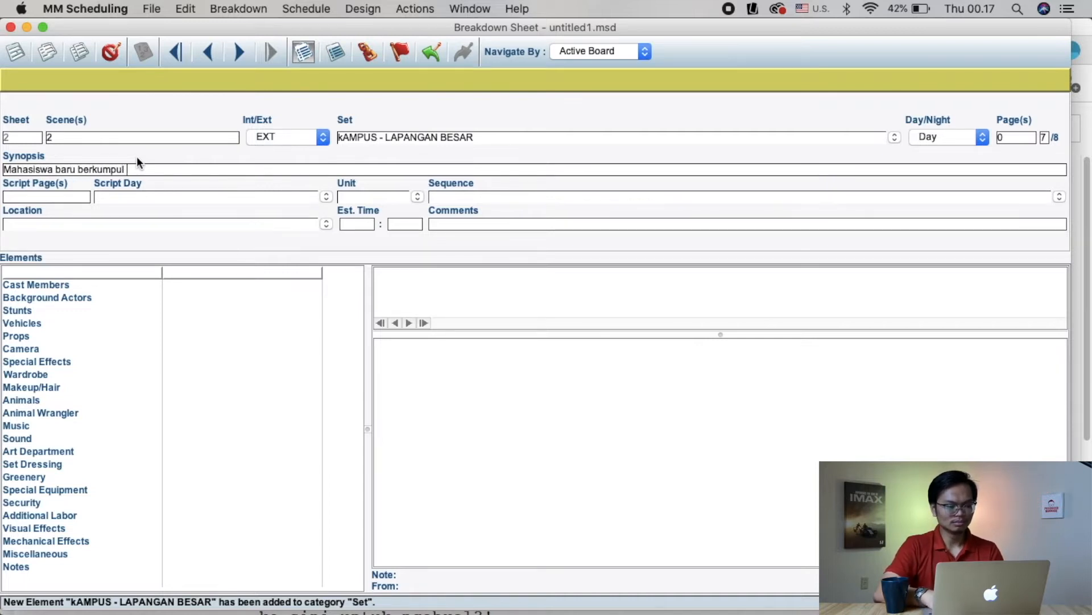
pyautogui.write(' di la')
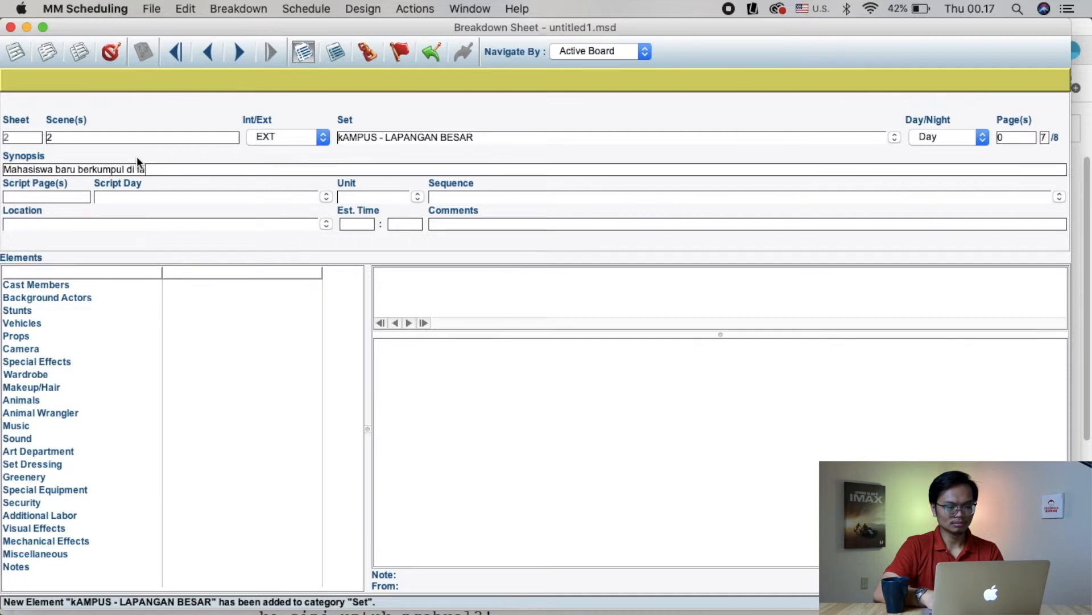
pyautogui.write('pangan untuk upacara')
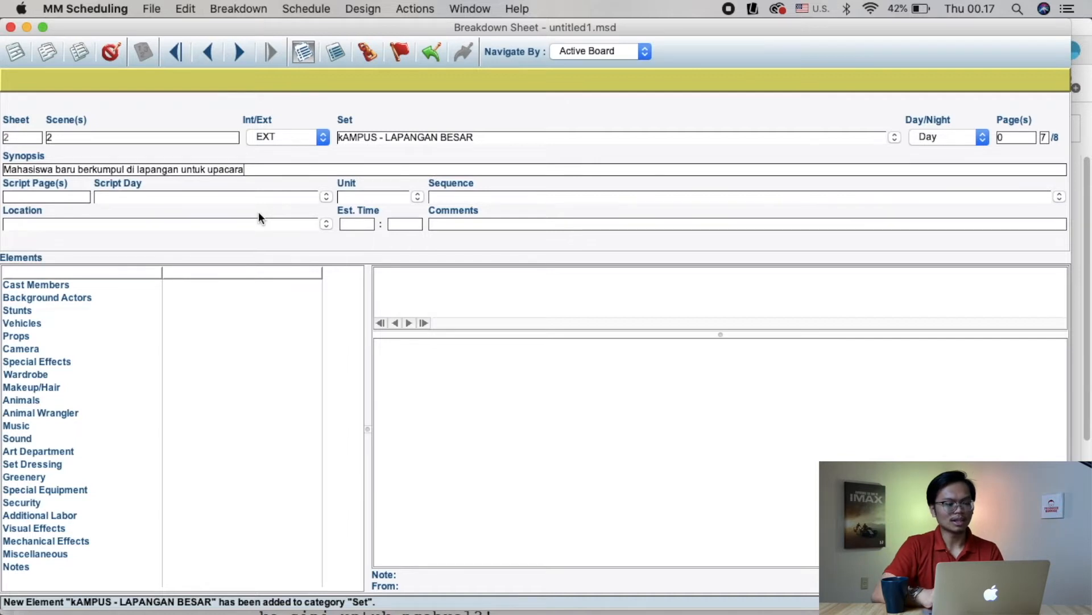
pyautogui.write('.')
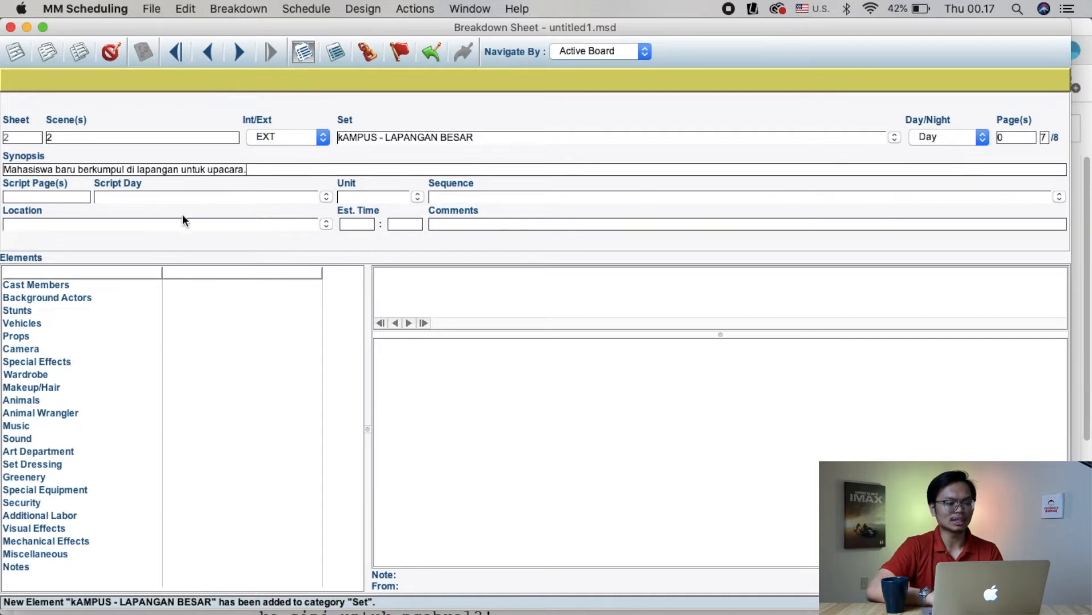
# Set the scene 2 sheet's script page to 1 and its script day to 1.
pyautogui.press('super+Tab')
pyautogui.press('super+Tab')
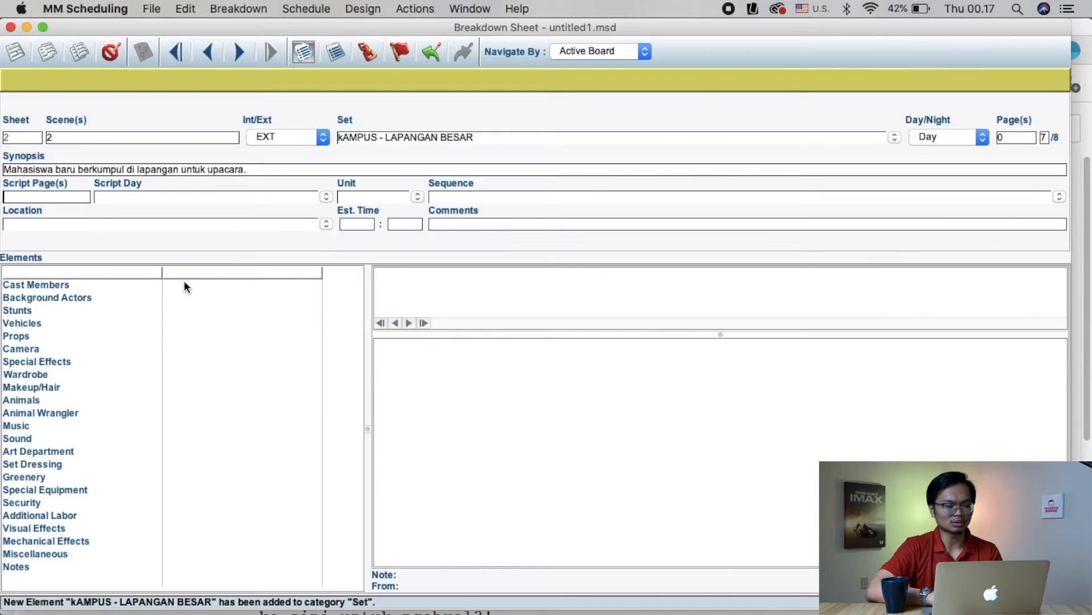
pyautogui.press('Tab')
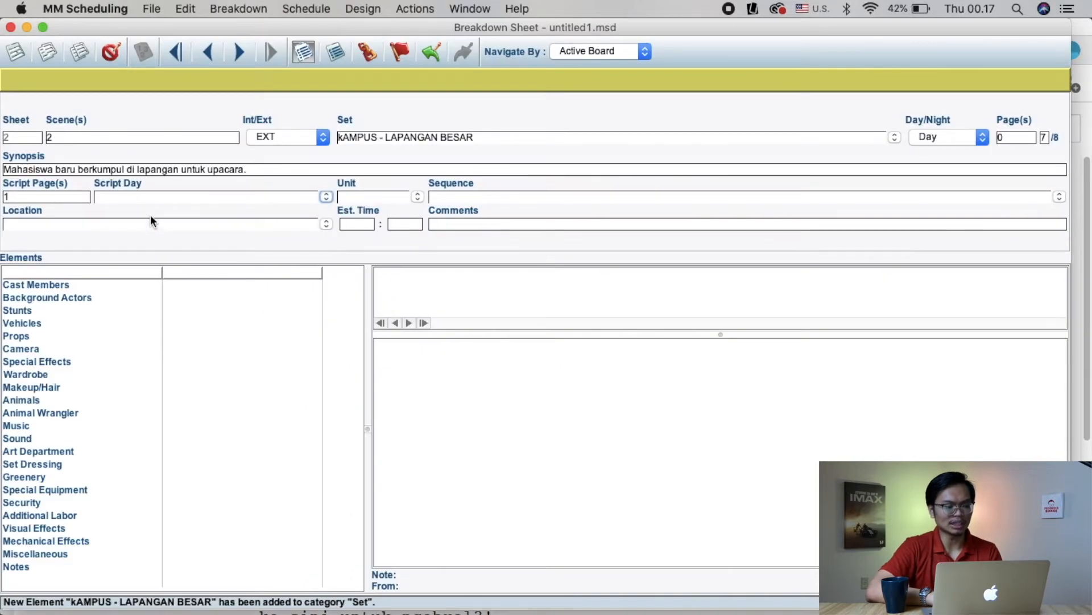
pyautogui.write('1')
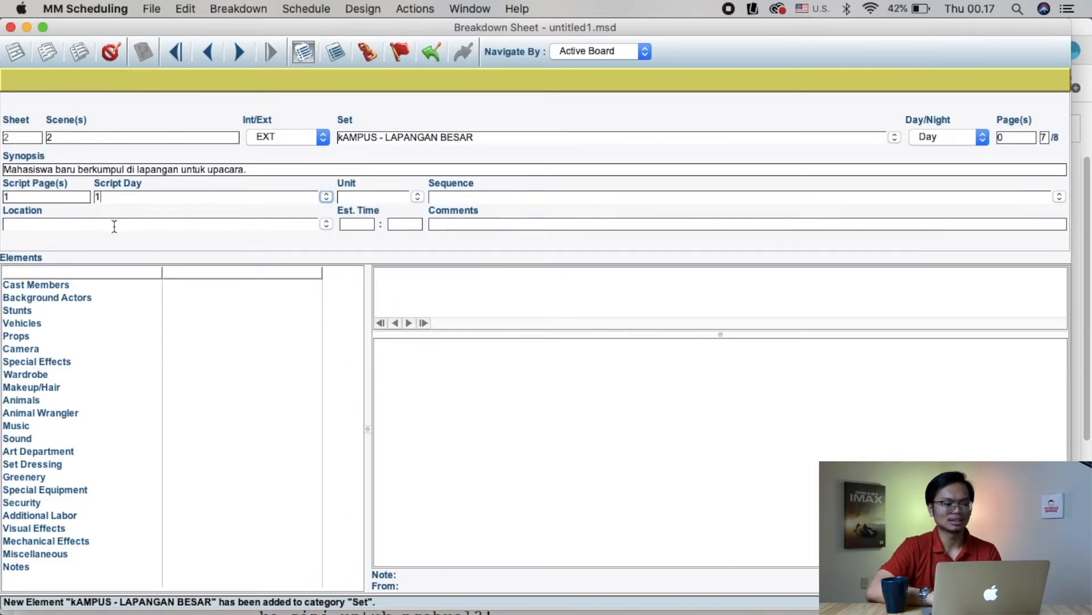
pyautogui.click(70, 224)
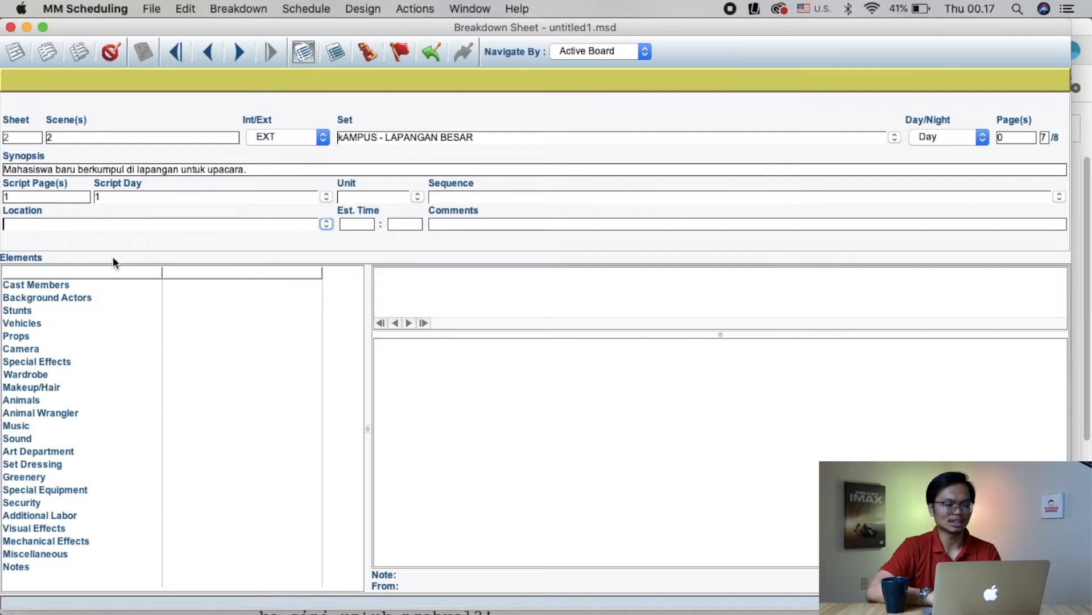
# Check the opening of scene 2 in the script and add its first speaking senior as a new cast member, in capitals.
pyautogui.press('super+Tab')
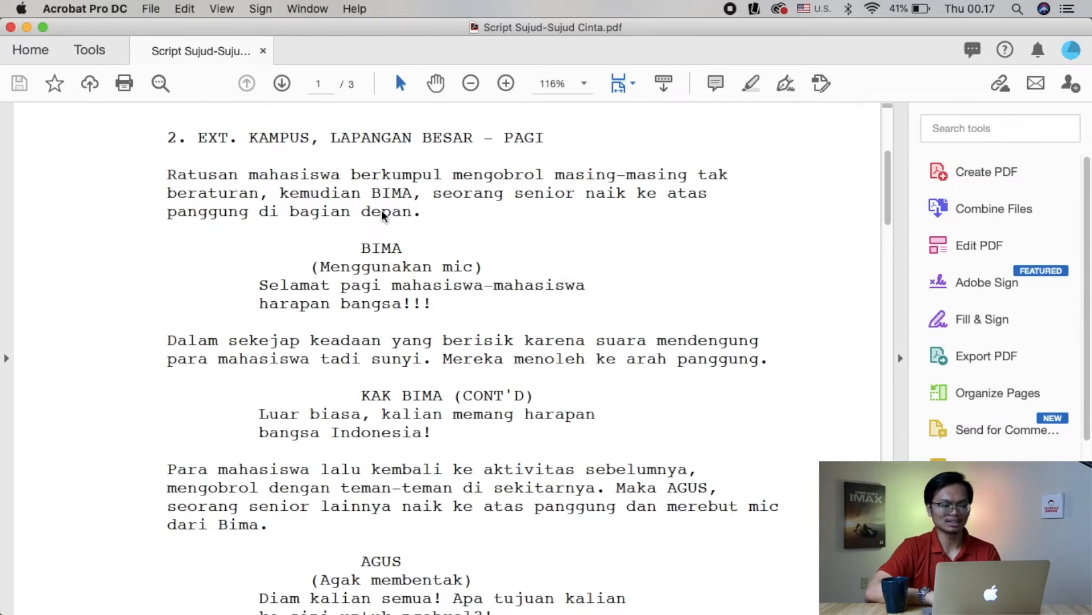
pyautogui.press('super+Tab')
pyautogui.doubleClick(50, 285)
pyautogui.write('BIMA')
pyautogui.press('Return')
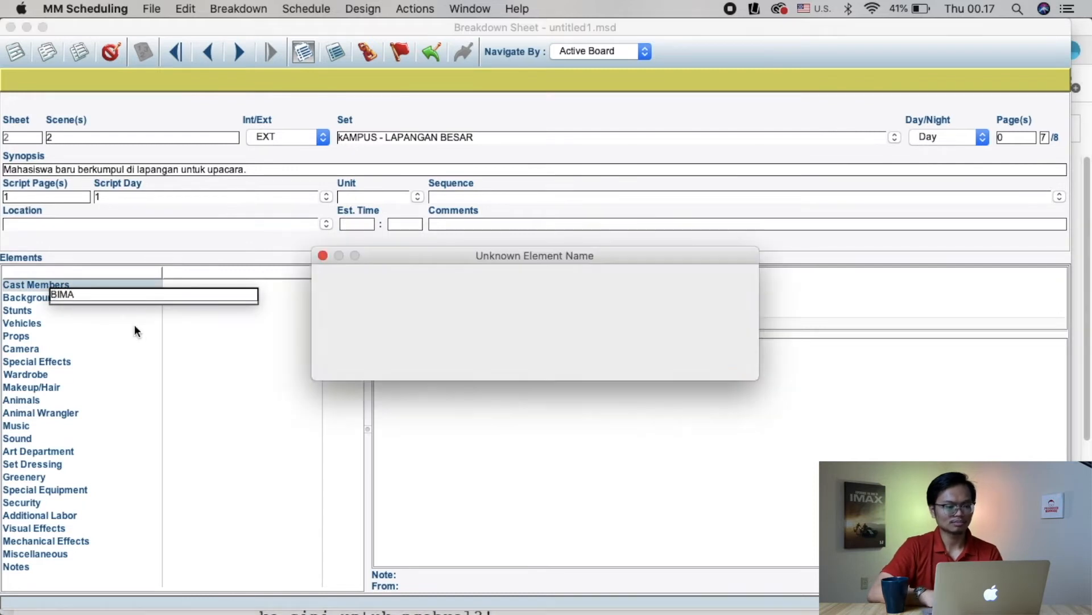
pyautogui.press('Return')
# Check the first dialogue of scene 2 in the script and add "Mic" as a new prop.
pyautogui.press('super+Tab')
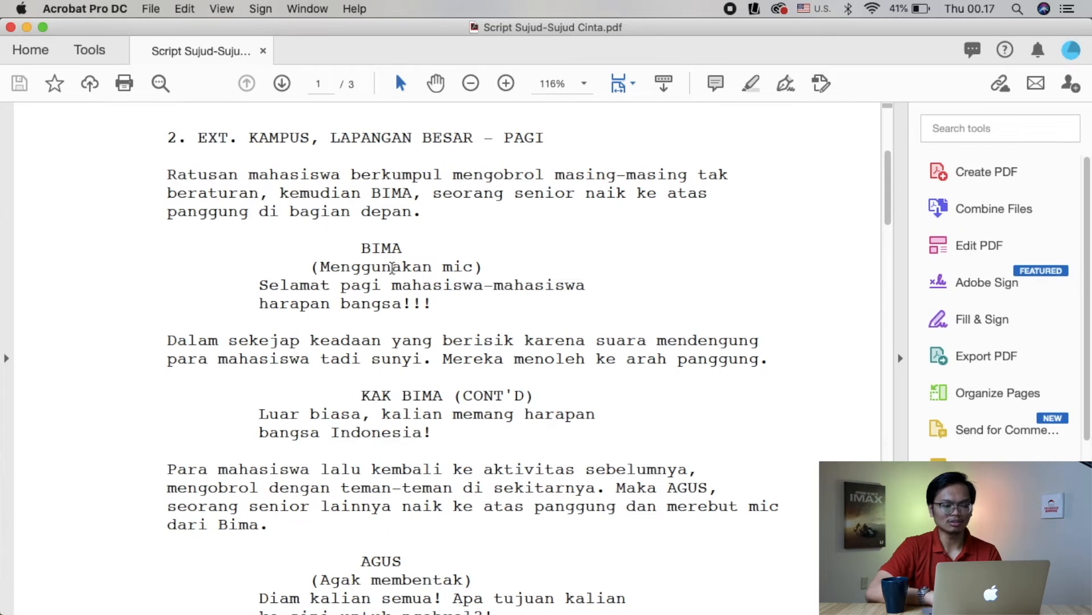
pyautogui.scroll(-2, 399, 268)
pyautogui.press('super+Tab')
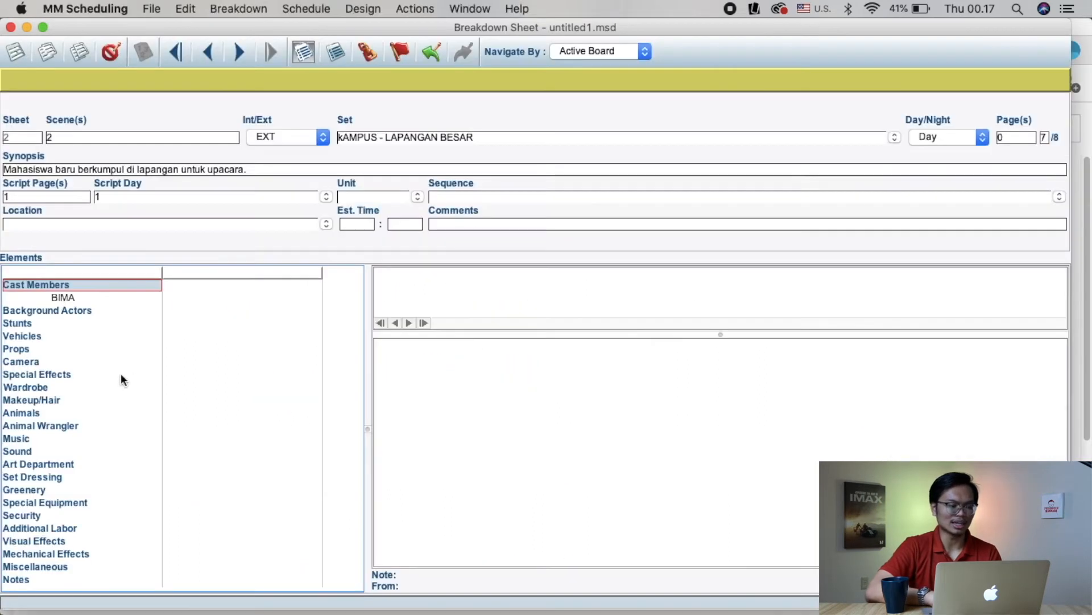
pyautogui.doubleClick(16, 349)
pyautogui.write('Mic')
pyautogui.press('Return')
pyautogui.press('Return')
# Read on through the scene 2 action in the script and add "Panggung" as a new prop.
pyautogui.press('super+Tab')
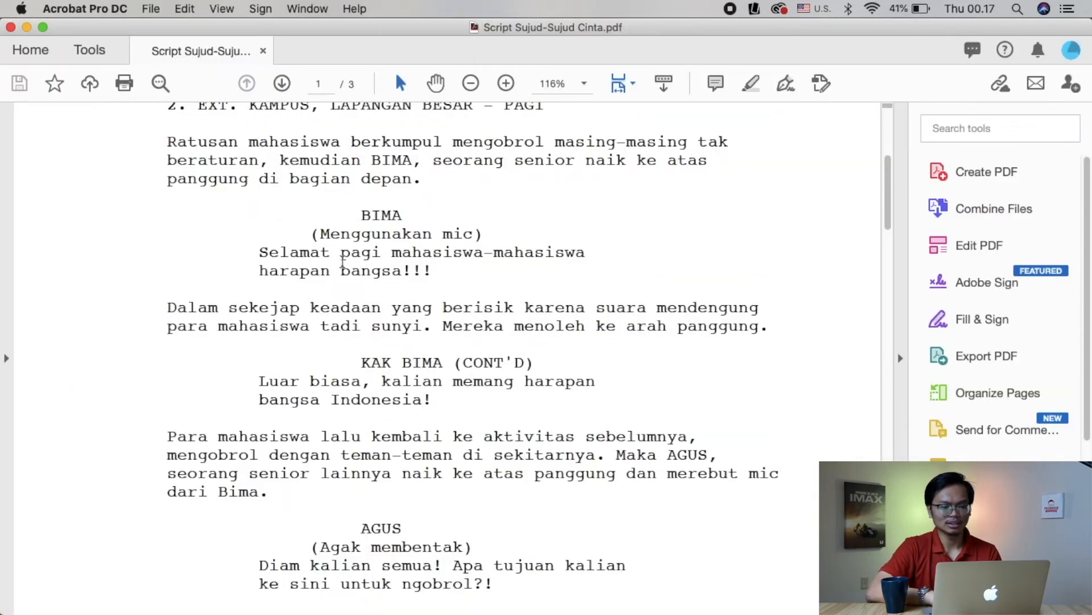
pyautogui.scroll(-3, 488, 330)
pyautogui.scroll(3, 489, 302)
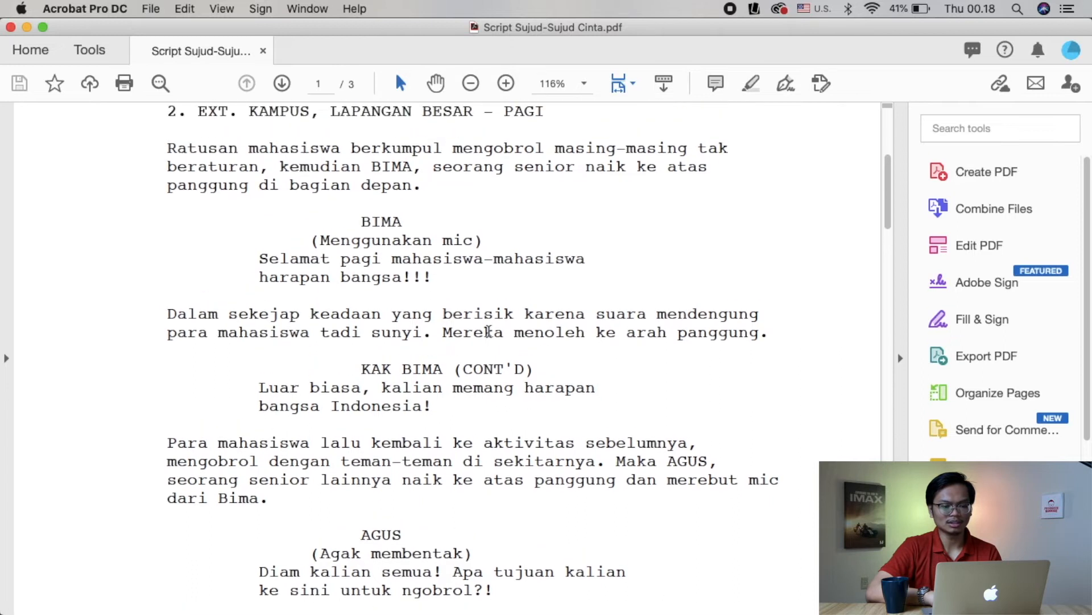
pyautogui.press('super+Tab')
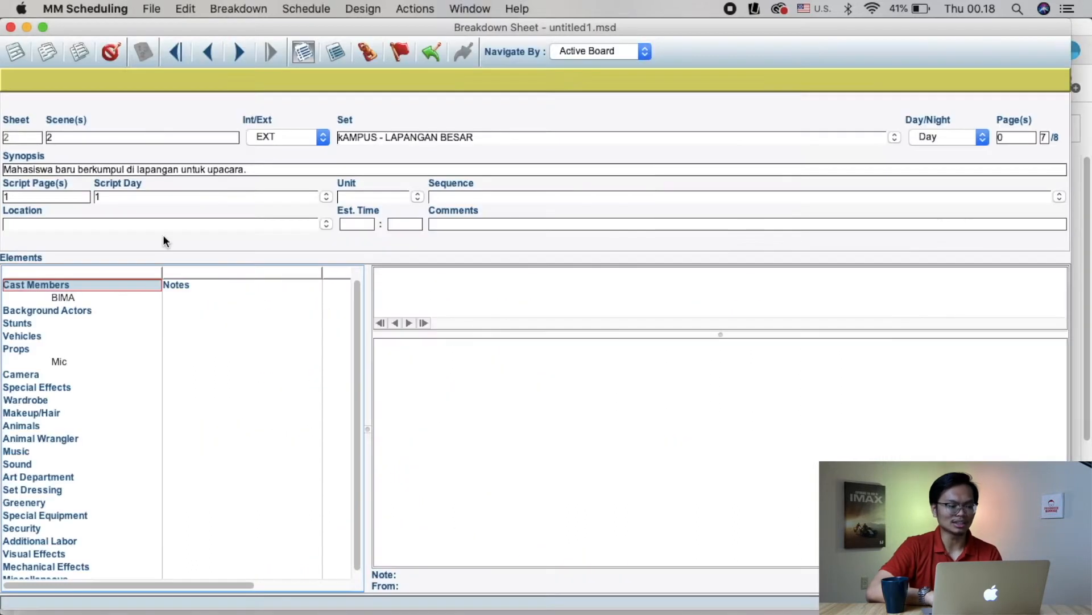
pyautogui.doubleClick(25, 346)
pyautogui.write('Tan')
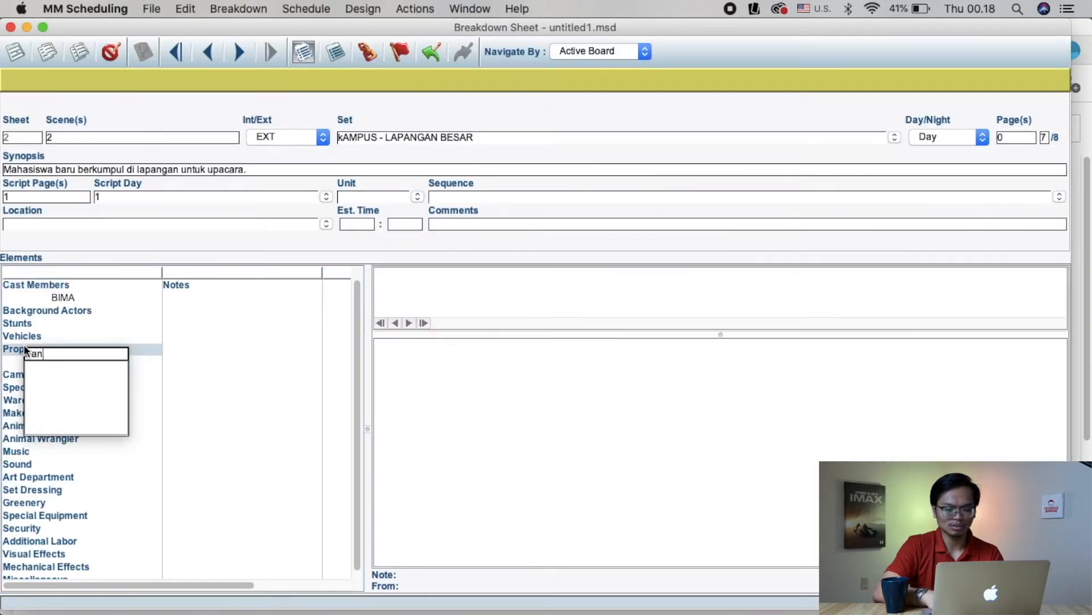
pyautogui.write('ggung')
pyautogui.press('Return')
pyautogui.press('Return')
# Check the crowd description in the script and add the existing "100 mahasiswa" element to scene 2's background actors.
pyautogui.press('super+Tab')
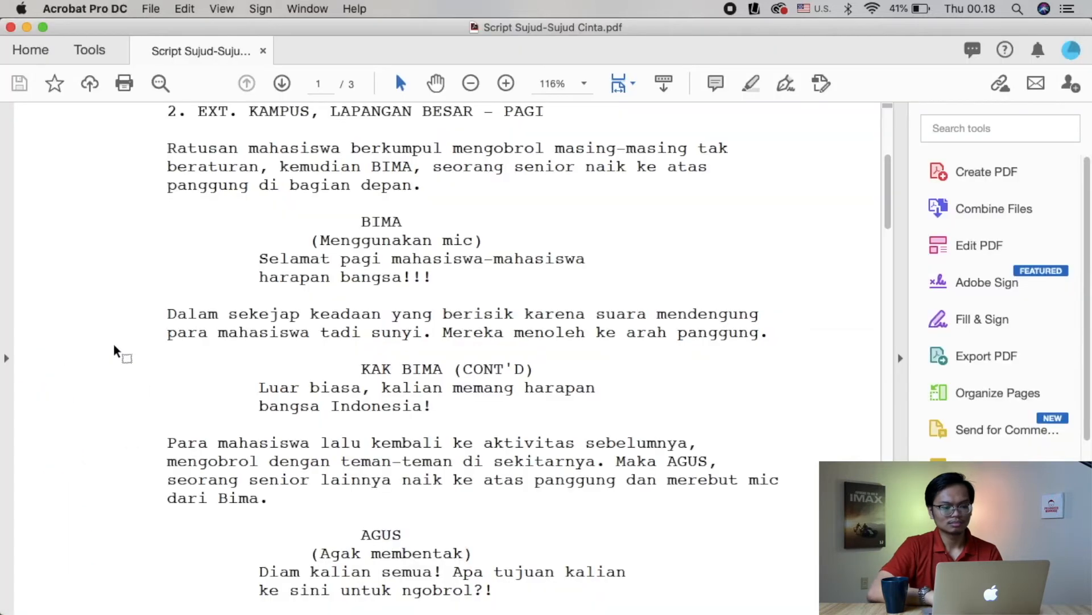
pyautogui.scroll(-3, 362, 325)
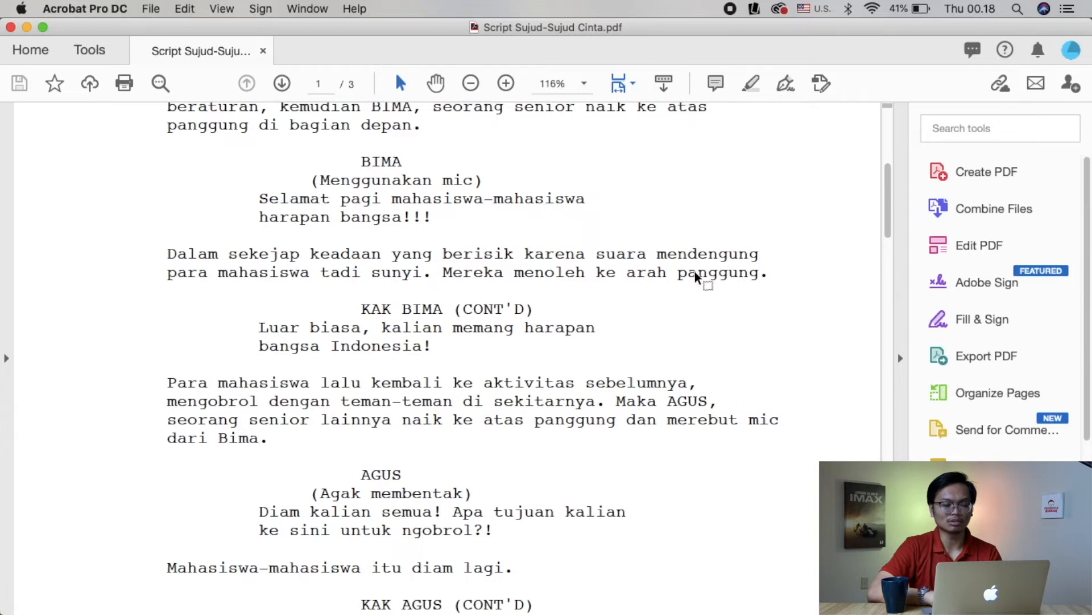
pyautogui.press('super+Tab')
pyautogui.doubleClick(24, 312)
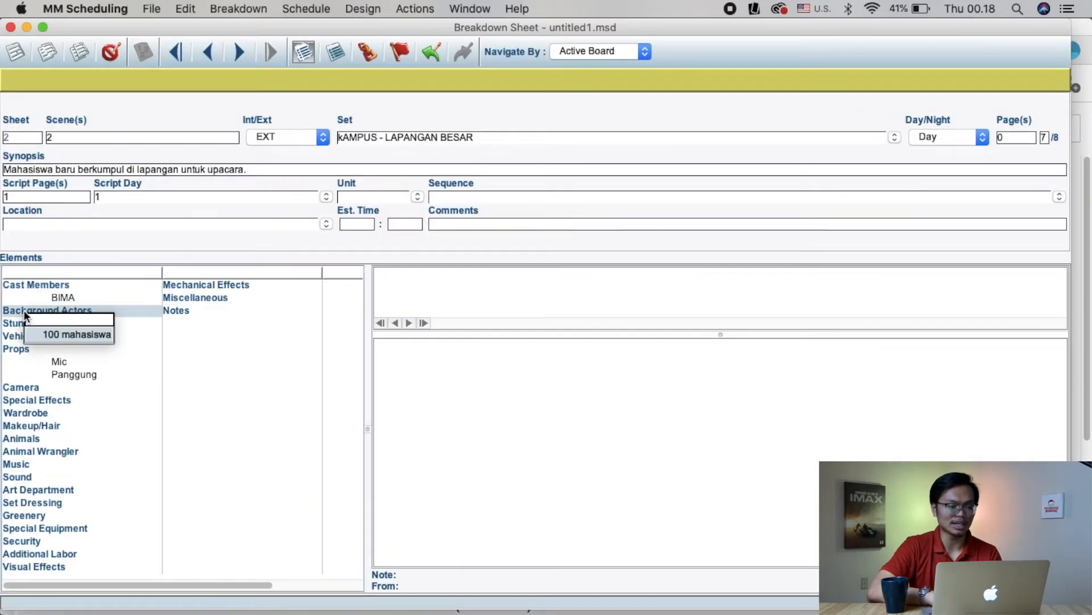
pyautogui.click(69, 336)
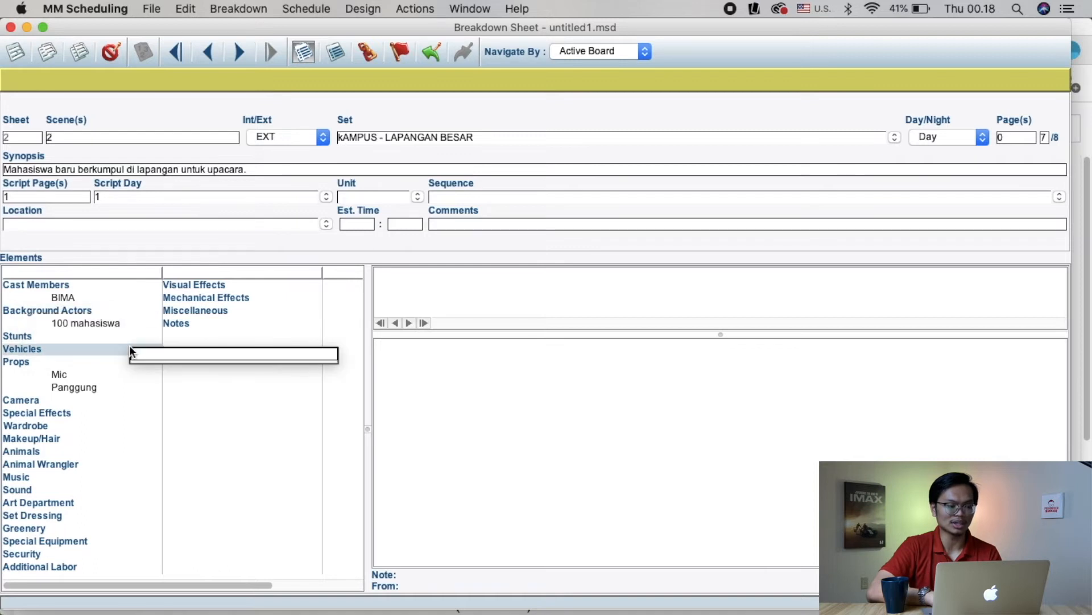
# Read on in the script and add the second senior, who grabs the mic on stage, as a new cast member.
pyautogui.press('super+Tab')
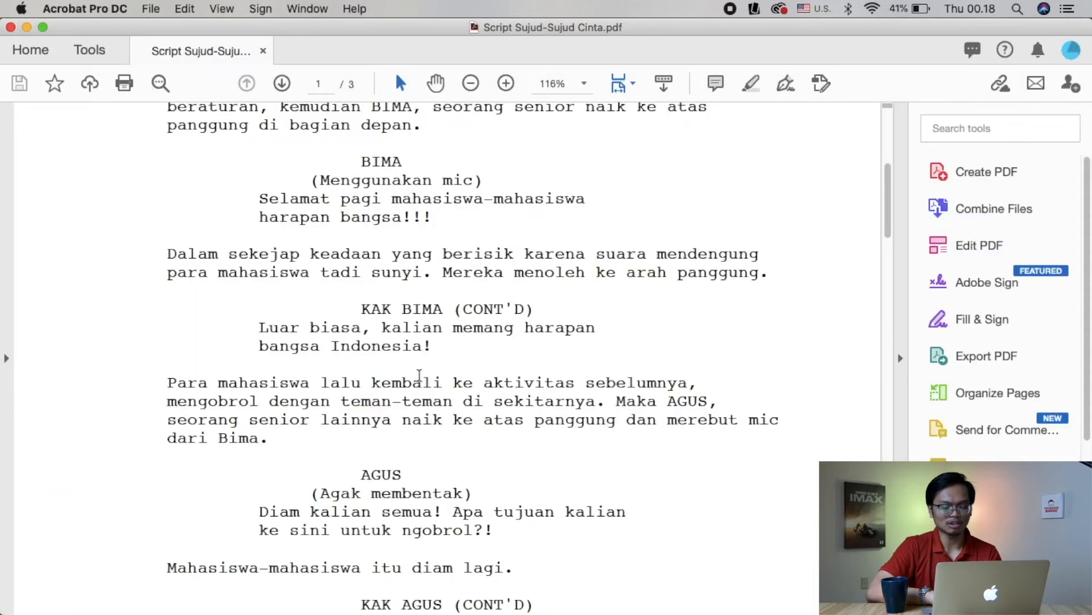
pyautogui.scroll(-3, 432, 371)
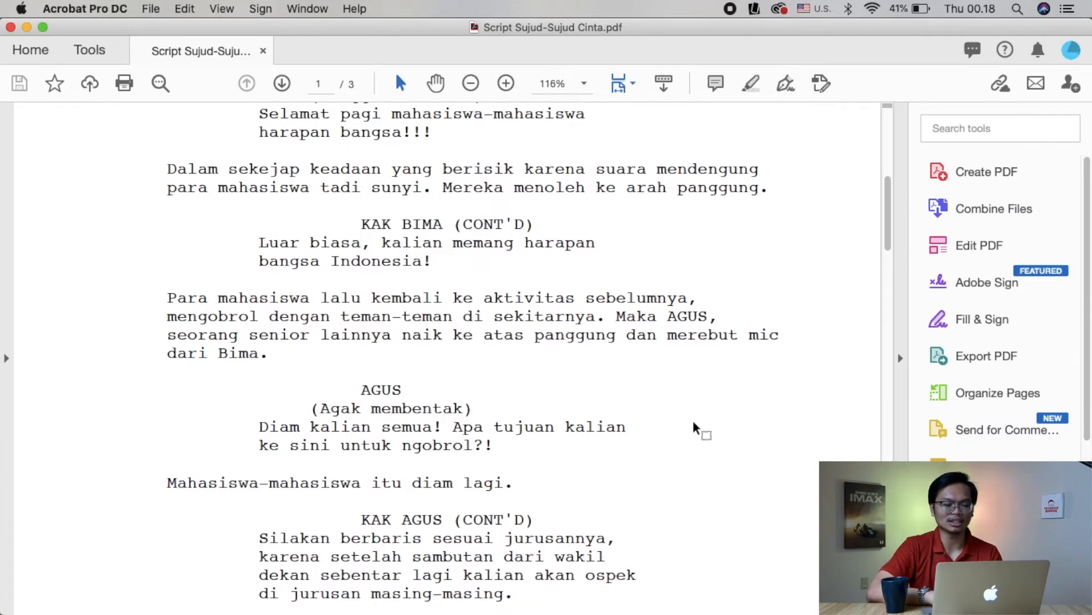
pyautogui.press('super+Tab')
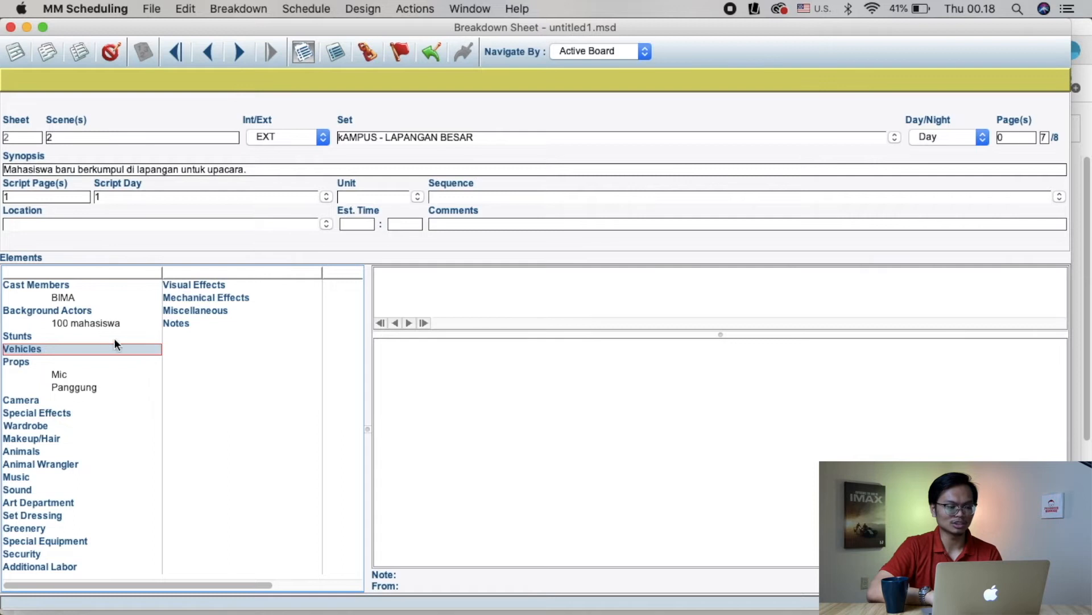
pyautogui.doubleClick(57, 286)
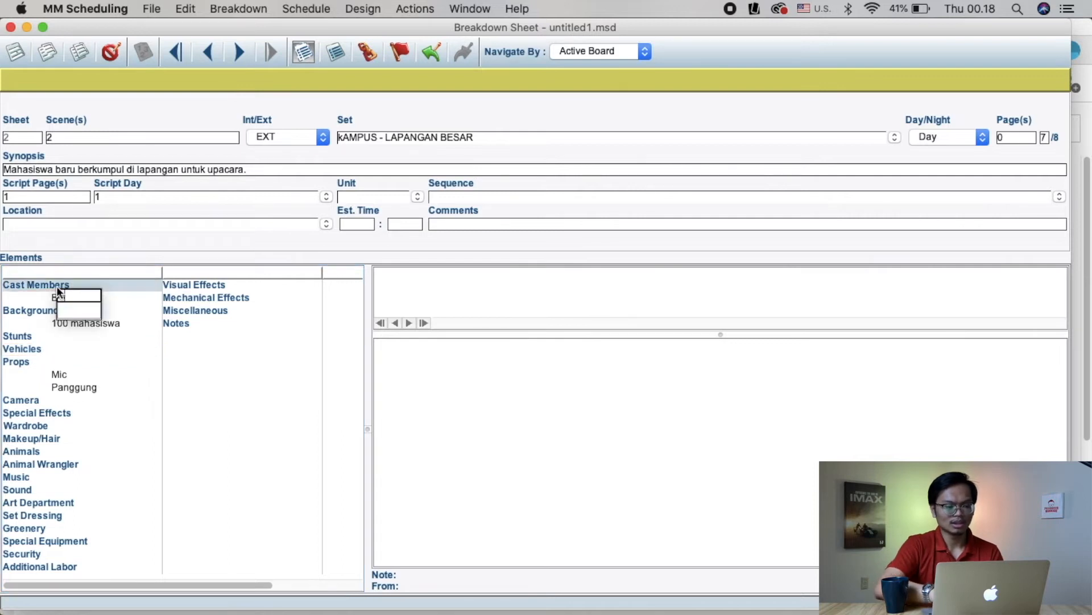
pyautogui.write('Agus')
pyautogui.press('Return')
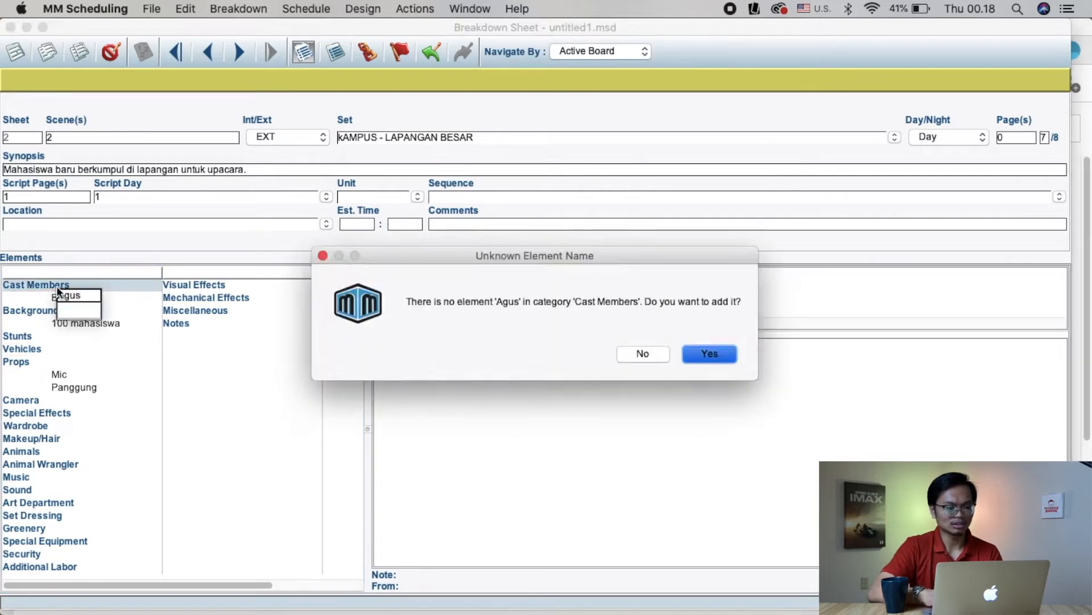
pyautogui.press('Return')
# Rename the newly added senior's cast element in all capitals.
pyautogui.doubleClick(69, 299)
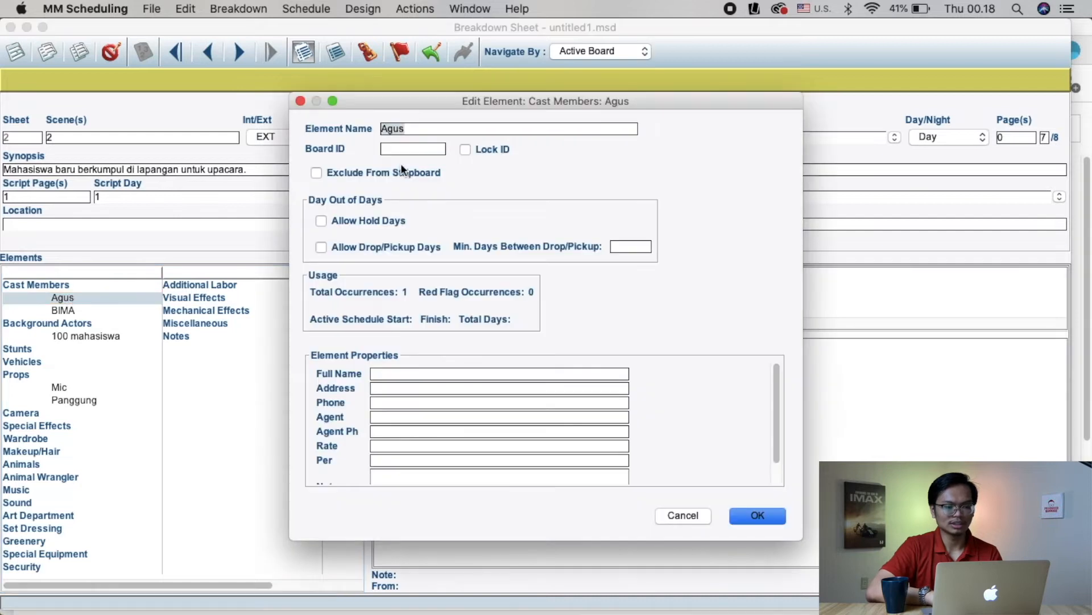
pyautogui.write('AGUS')
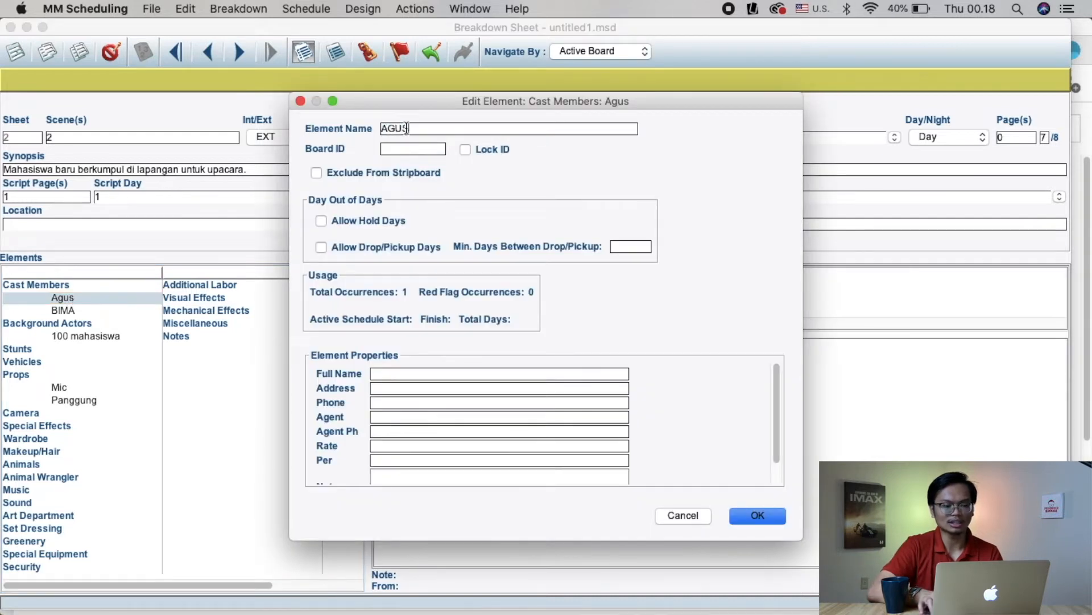
pyautogui.press('Return')
# Read the rest of scene 2 in the script and add the first student named in its closing action as a cast member, in capitals.
pyautogui.press('super+Tab')
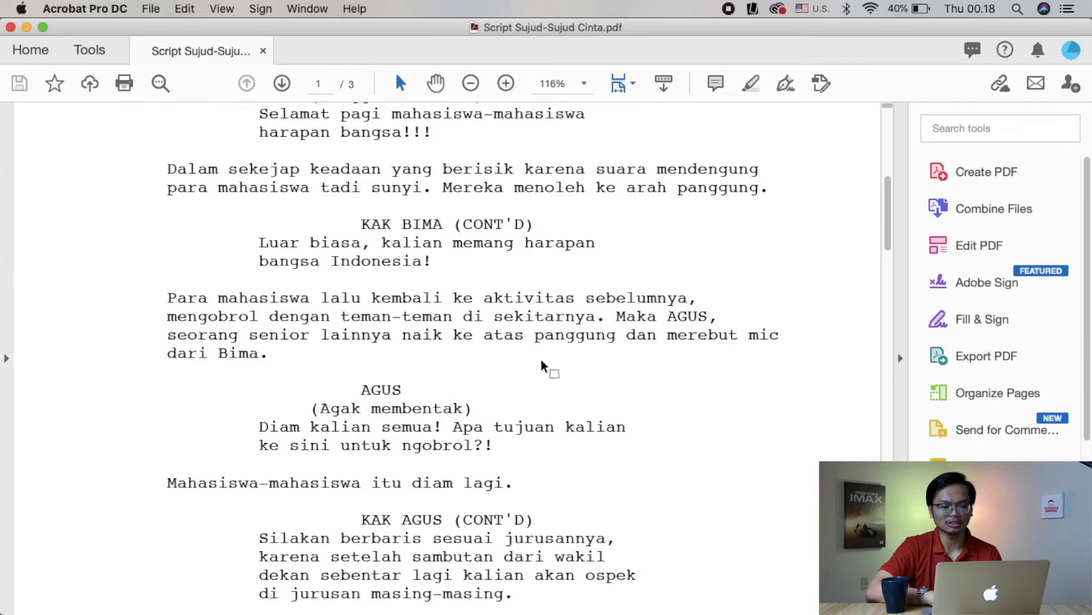
pyautogui.scroll(-1, 568, 426)
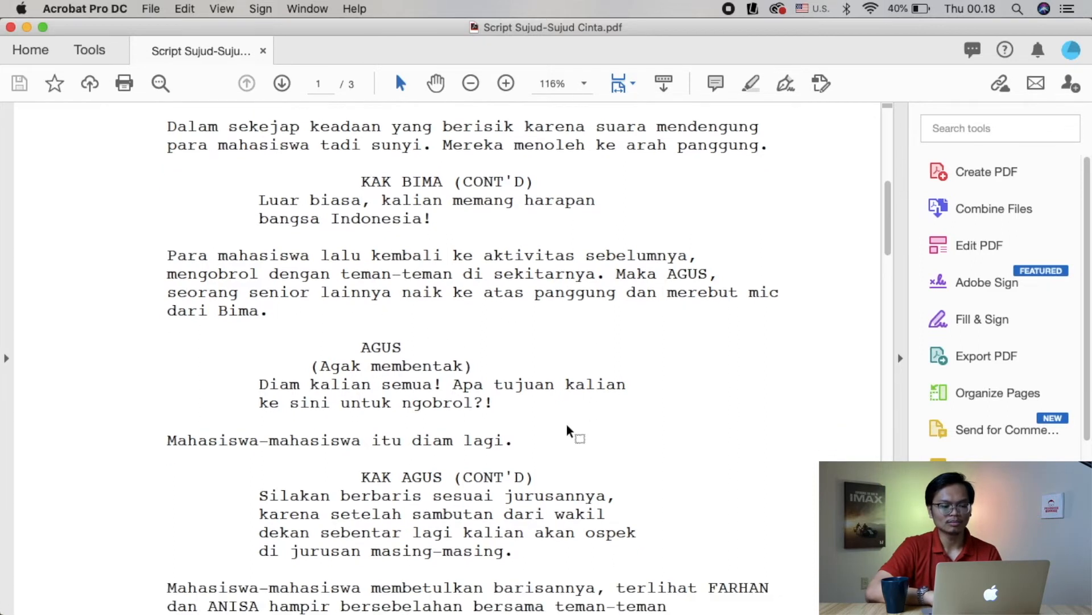
pyautogui.scroll(-2, 567, 425)
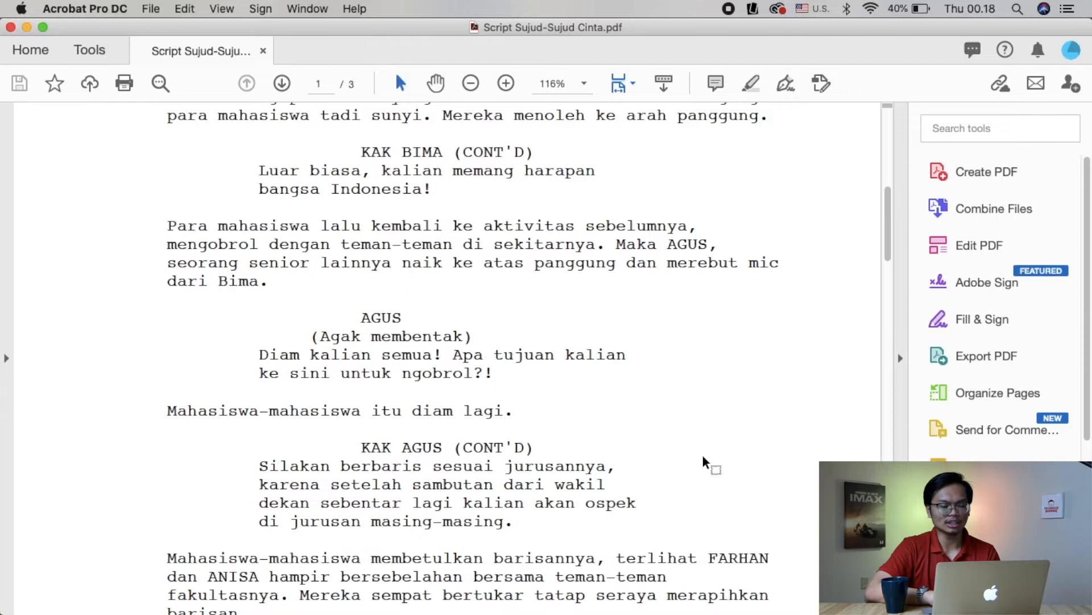
pyautogui.scroll(-3, 703, 456)
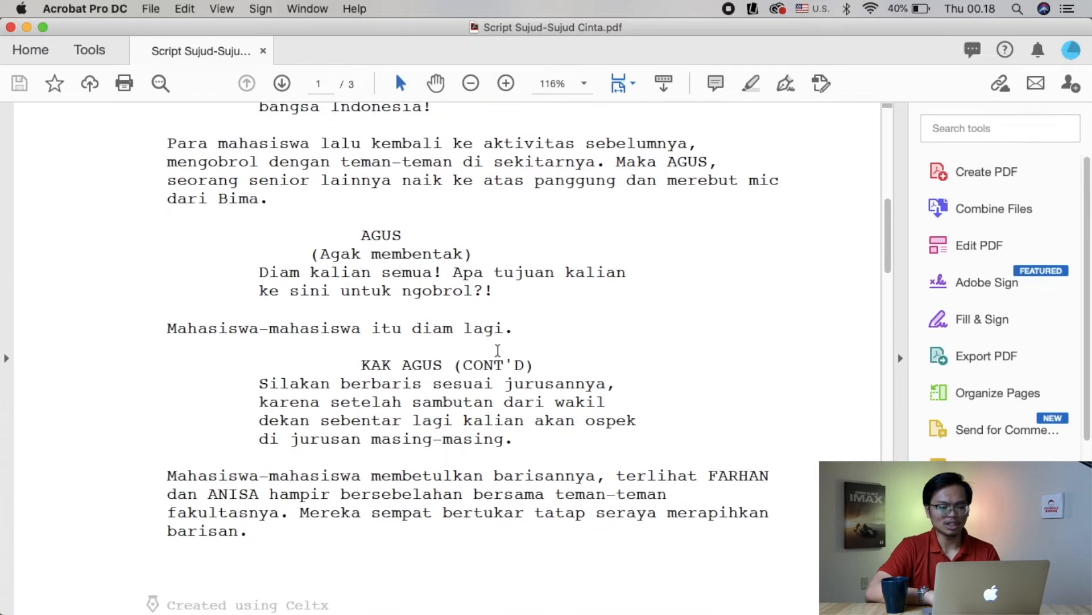
pyautogui.scroll(-5, 478, 421)
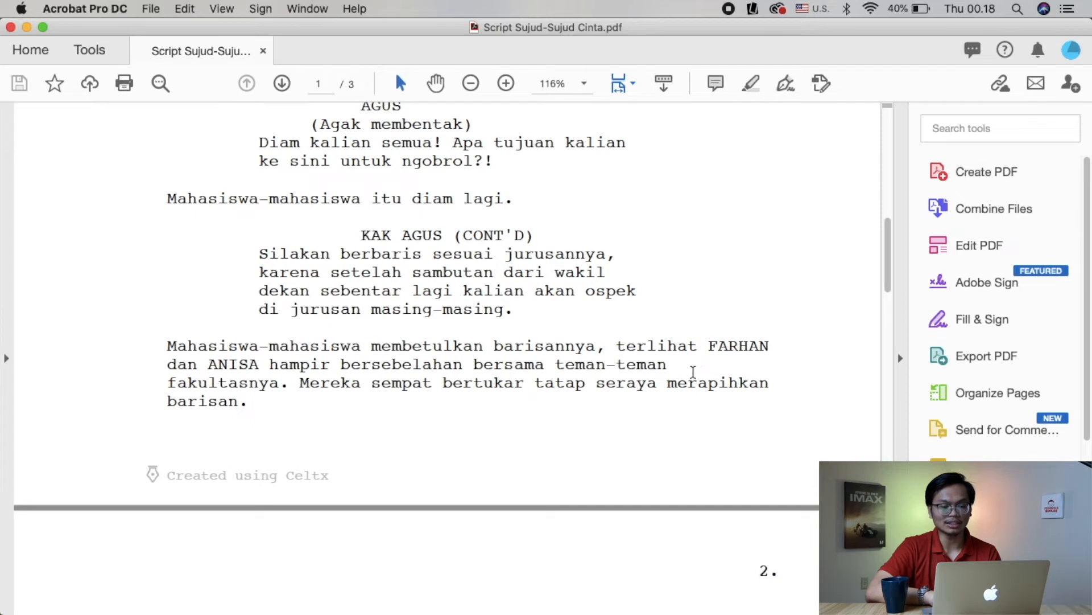
pyautogui.press('super+Tab')
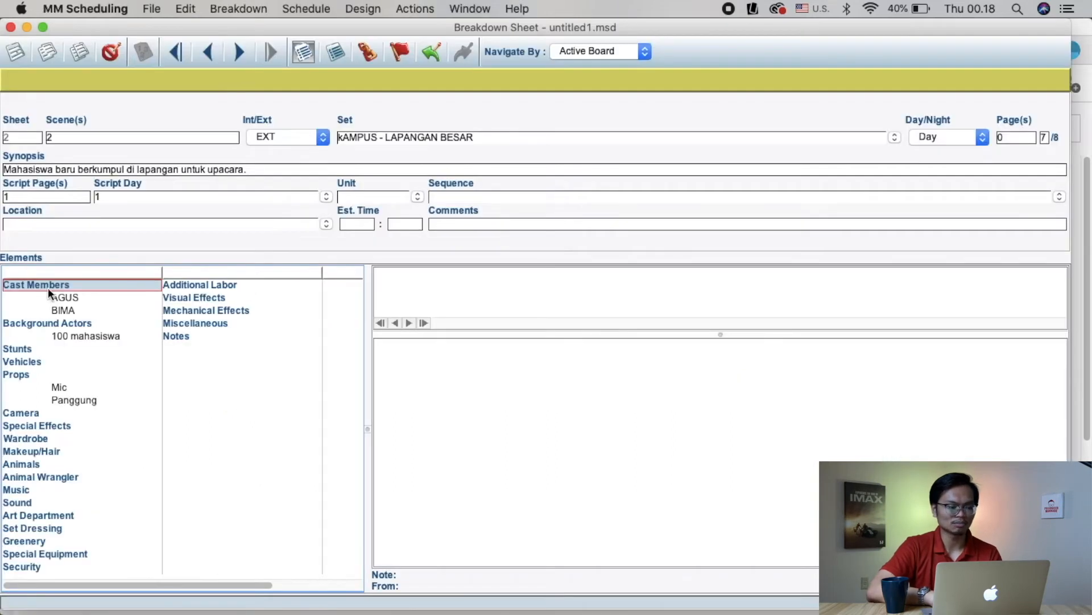
pyautogui.click(48, 288)
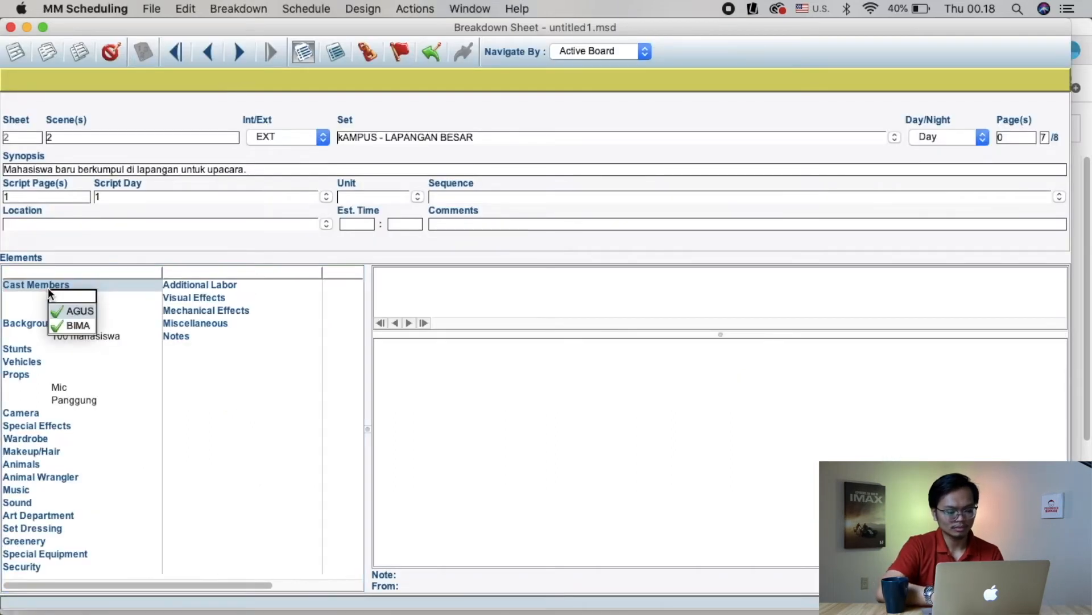
pyautogui.write('fa')
pyautogui.press('BackSpace')
pyautogui.press('BackSpace')
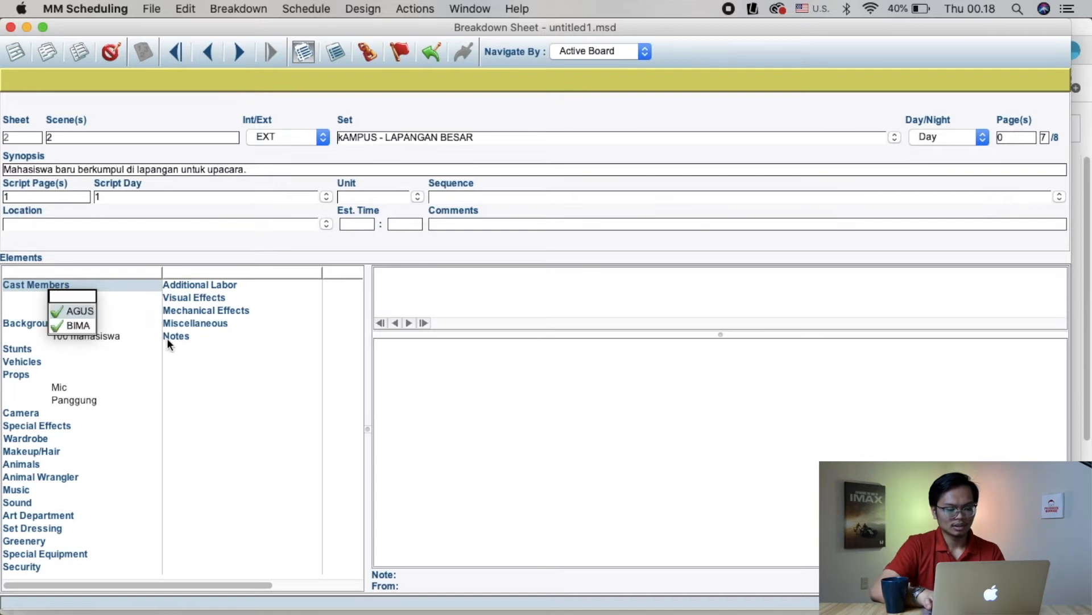
pyautogui.write('FARHAN')
pyautogui.press('Return')
pyautogui.press('Return')
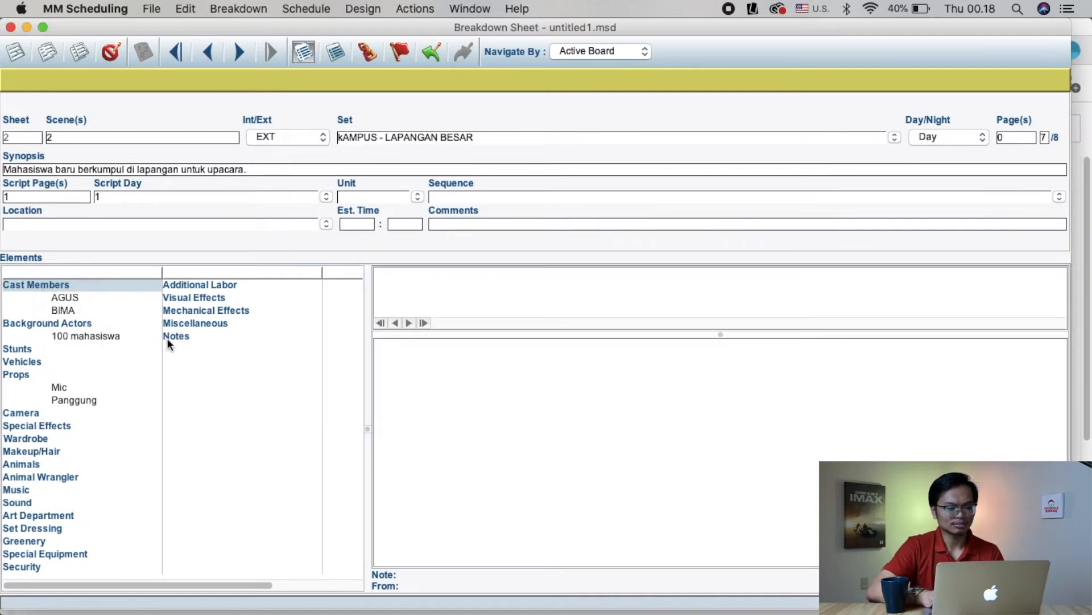
# Add the second student named in scene 2's closing action as a new cast member, in capitals, and return to the script.
pyautogui.press('super+Tab')
pyautogui.press('super+Tab')
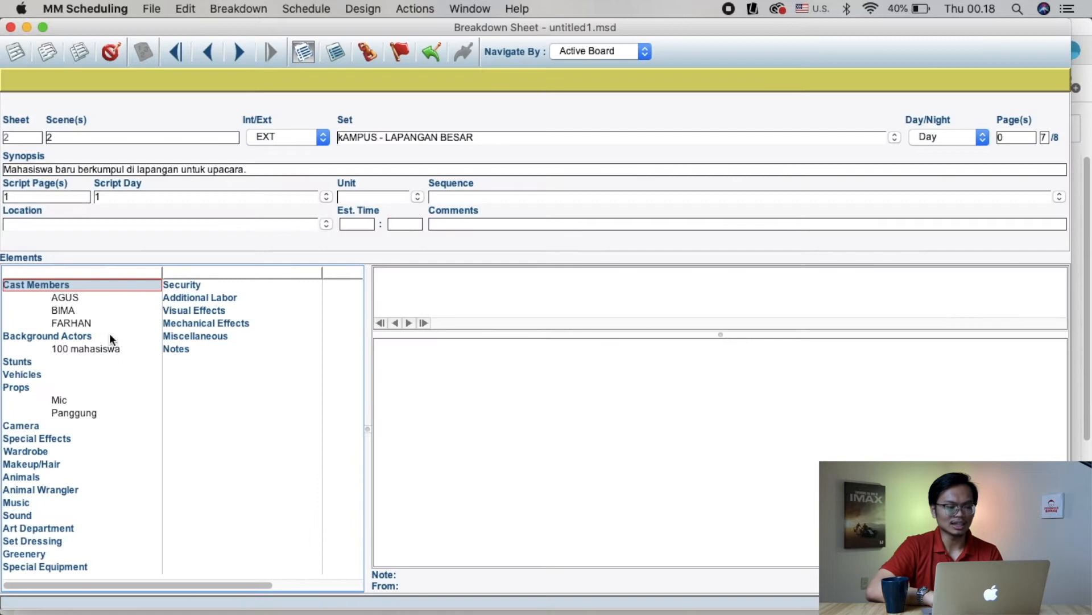
pyautogui.write('ANISA')
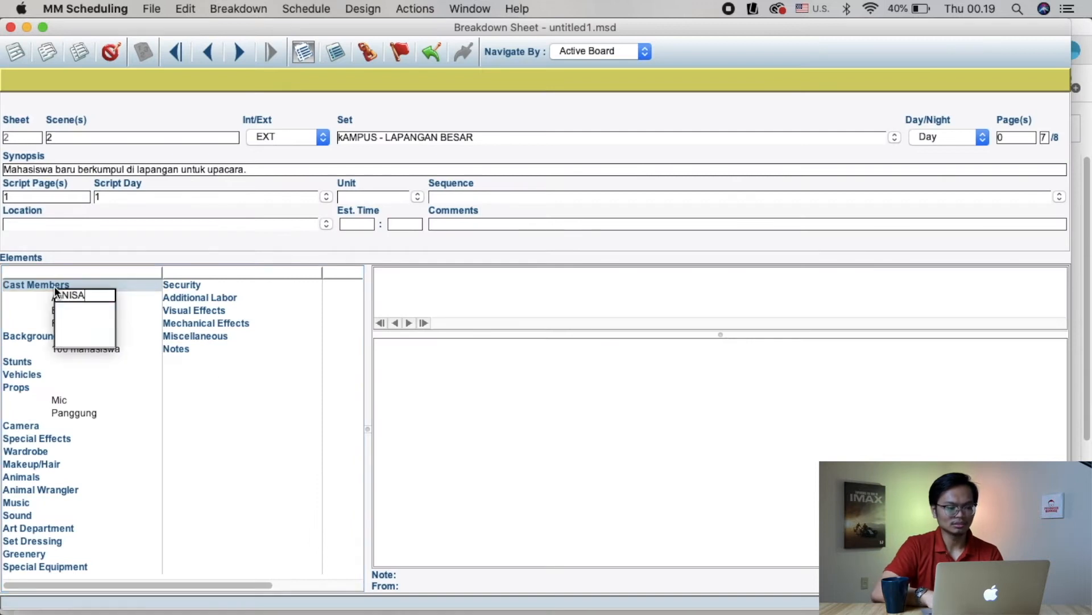
pyautogui.press('Return')
pyautogui.press('Return')
pyautogui.press('super+Tab')
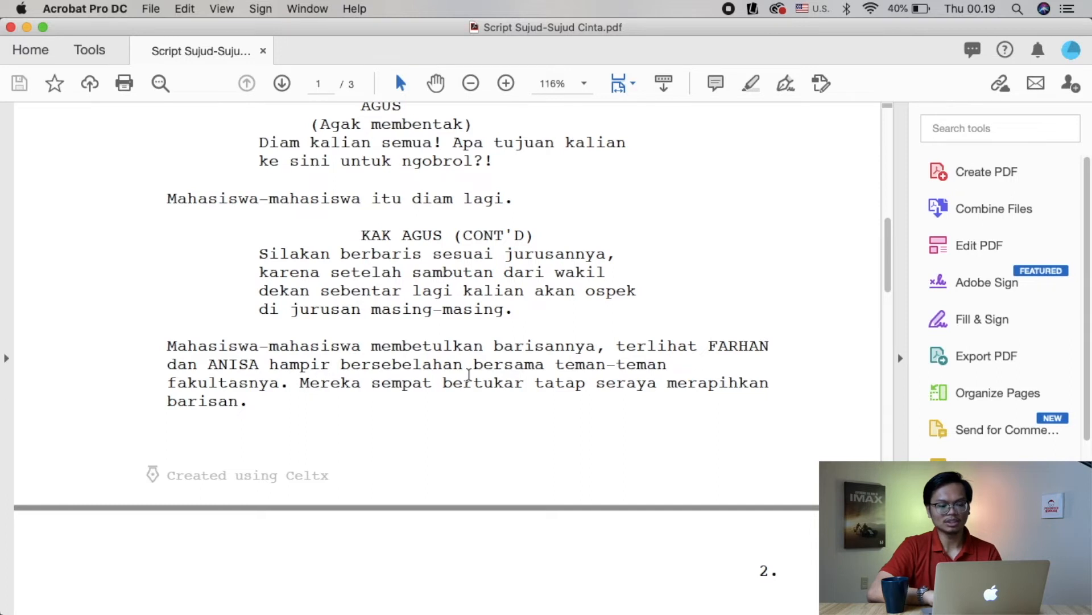
# Check the end of scene 2 in the script and add the existing Drone element under Camera on its MM Scheduling breakdown sheet.
pyautogui.scroll(-3, 535, 392)
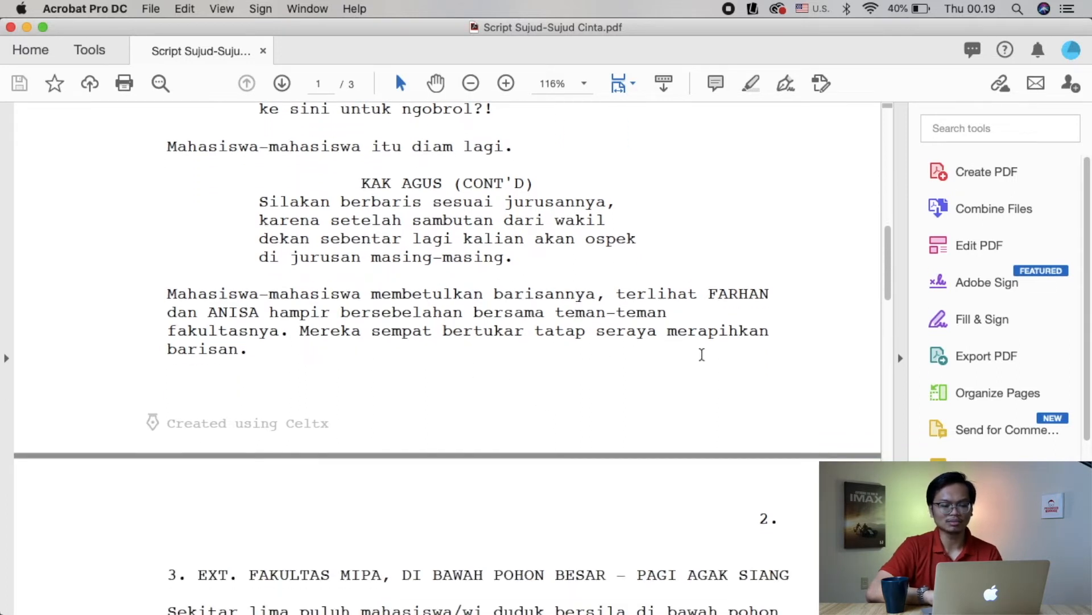
pyautogui.scroll(2, 373, 393)
pyautogui.press('super+Tab')
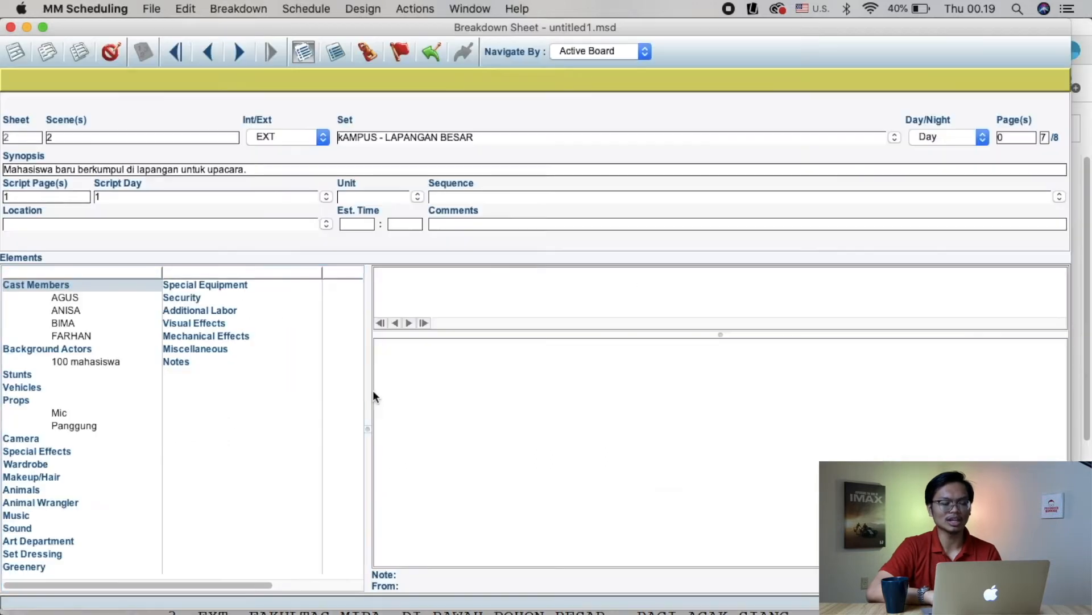
pyautogui.hscroll(4, 88, 309)
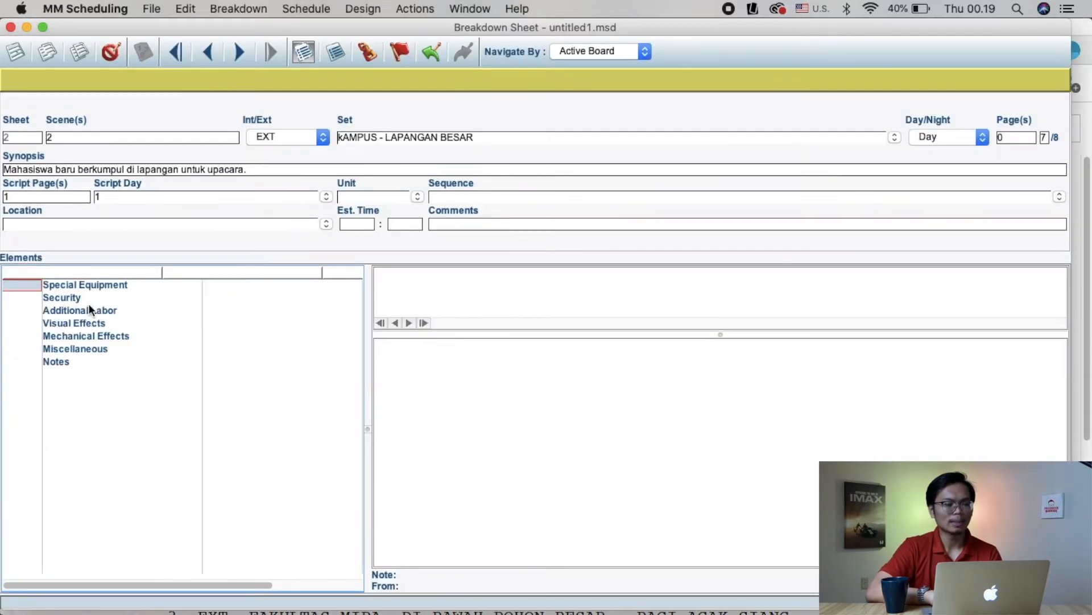
pyautogui.hscroll(-4, 51, 365)
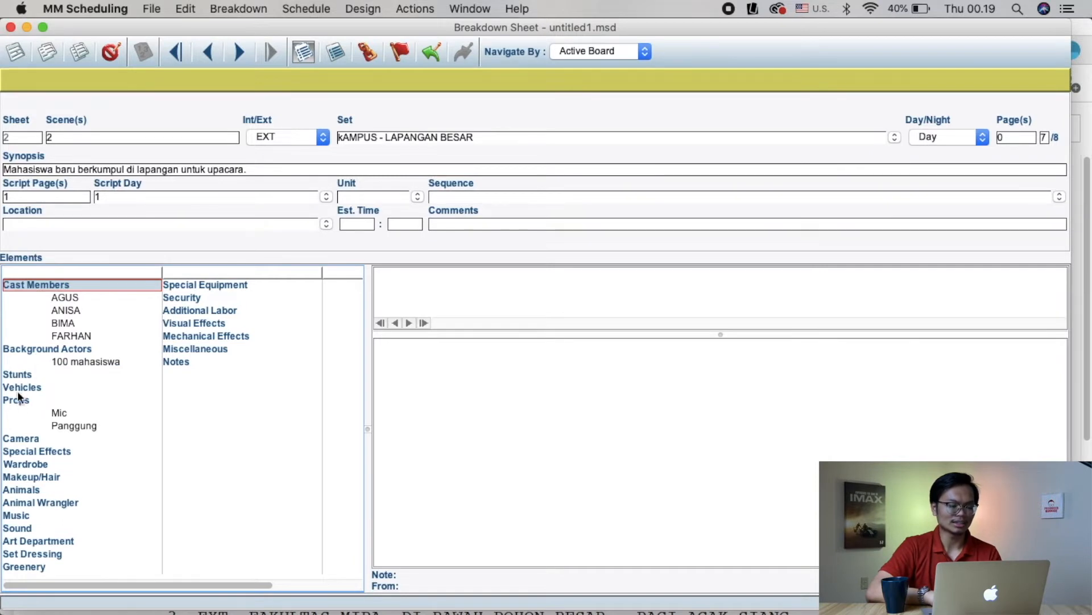
pyautogui.doubleClick(32, 436)
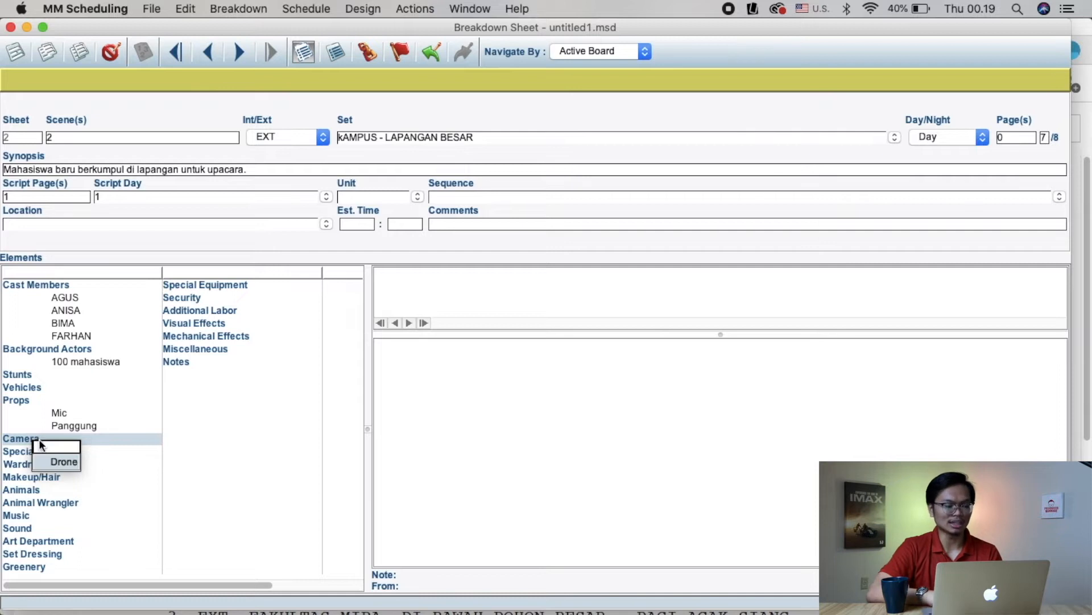
pyautogui.click(56, 459)
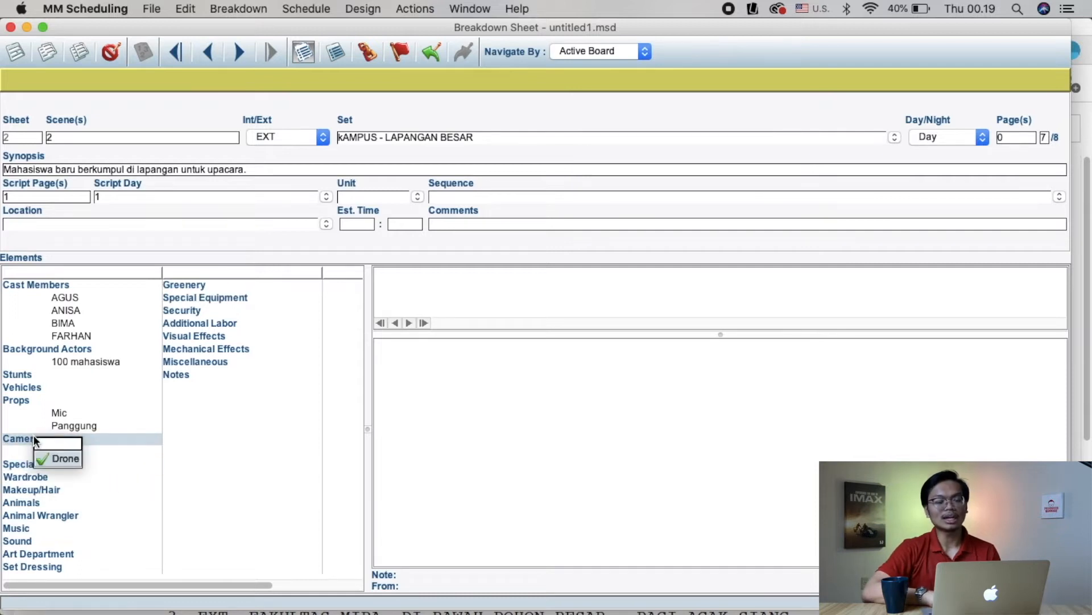
# Add Crane as a new Camera element on the scene 2 breakdown sheet.
pyautogui.write('C')
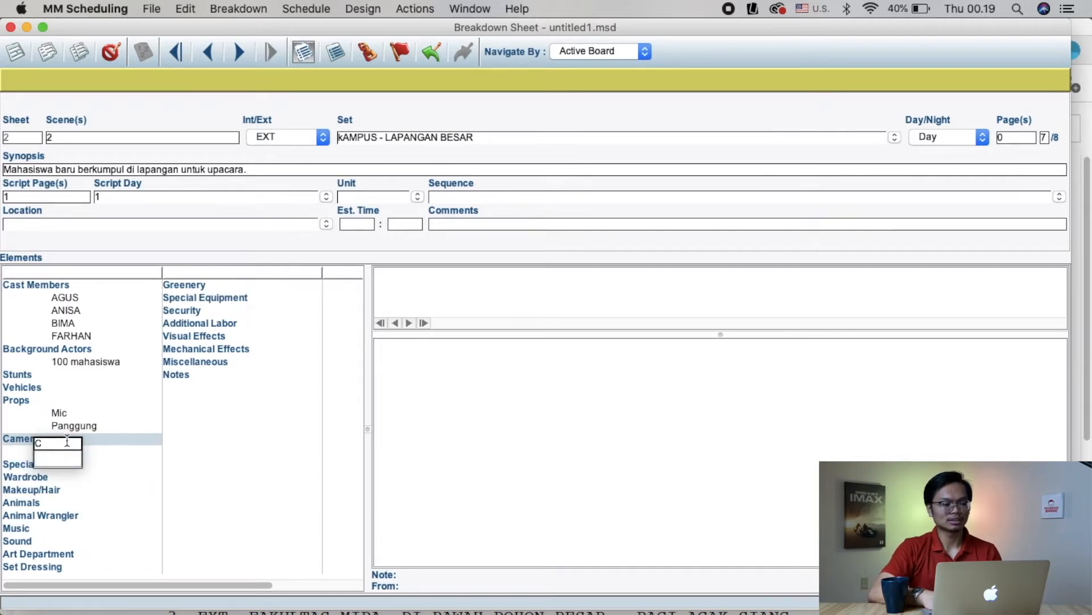
pyautogui.write('RAN')
pyautogui.press('BackSpace')
pyautogui.press('BackSpace')
pyautogui.press('BackSpace')
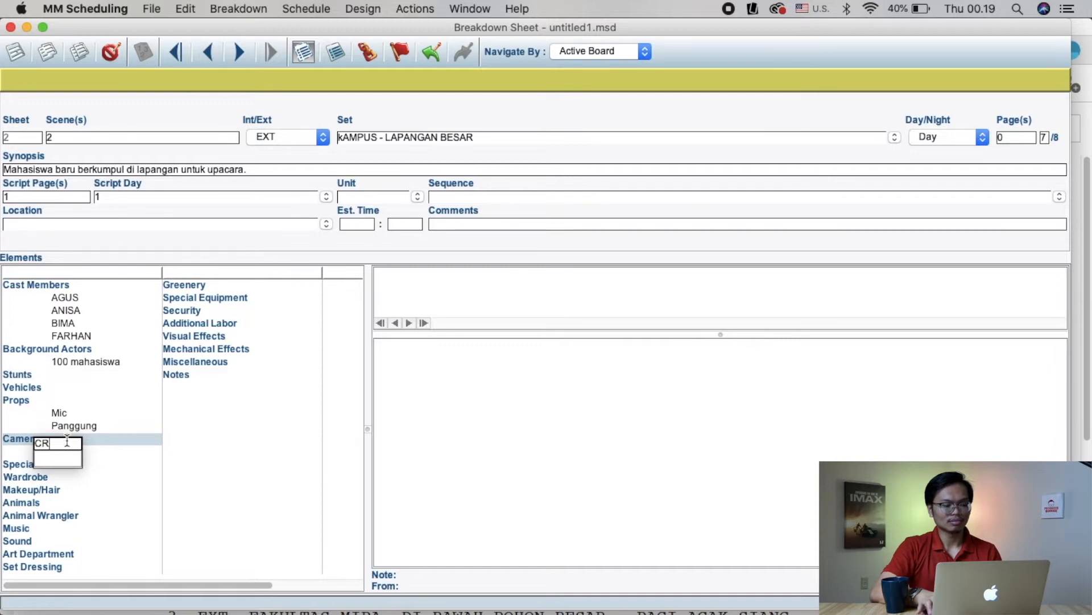
pyautogui.write('rane')
pyautogui.press('Return')
pyautogui.press('Return')
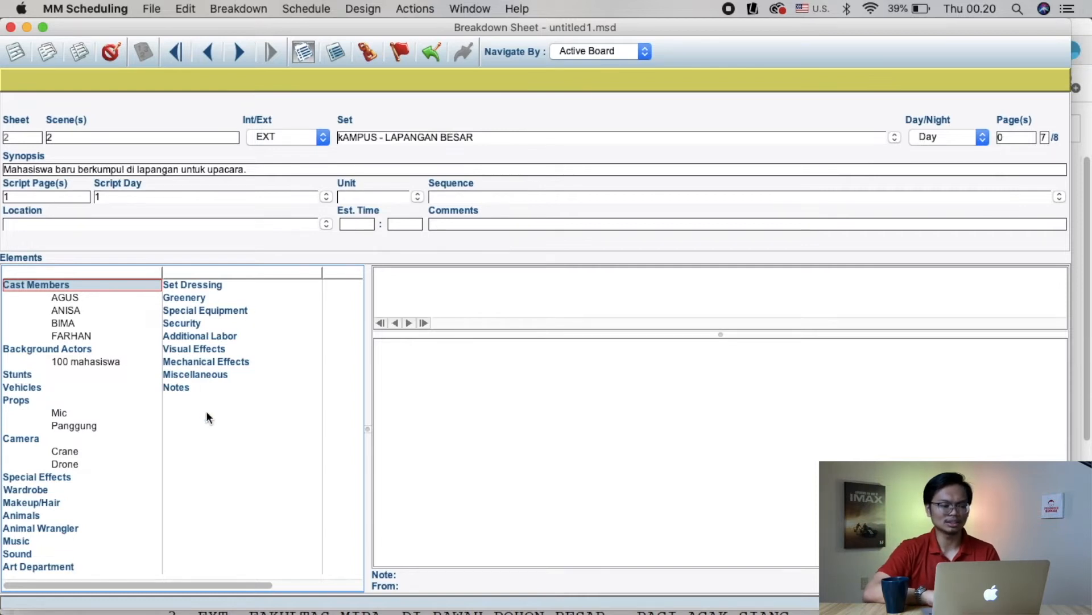
# Locate scene 15 on page 3 of the script, and in MM Scheduling go to sheet 15 and enter 15 as its scene number.
pyautogui.press('super+Tab')
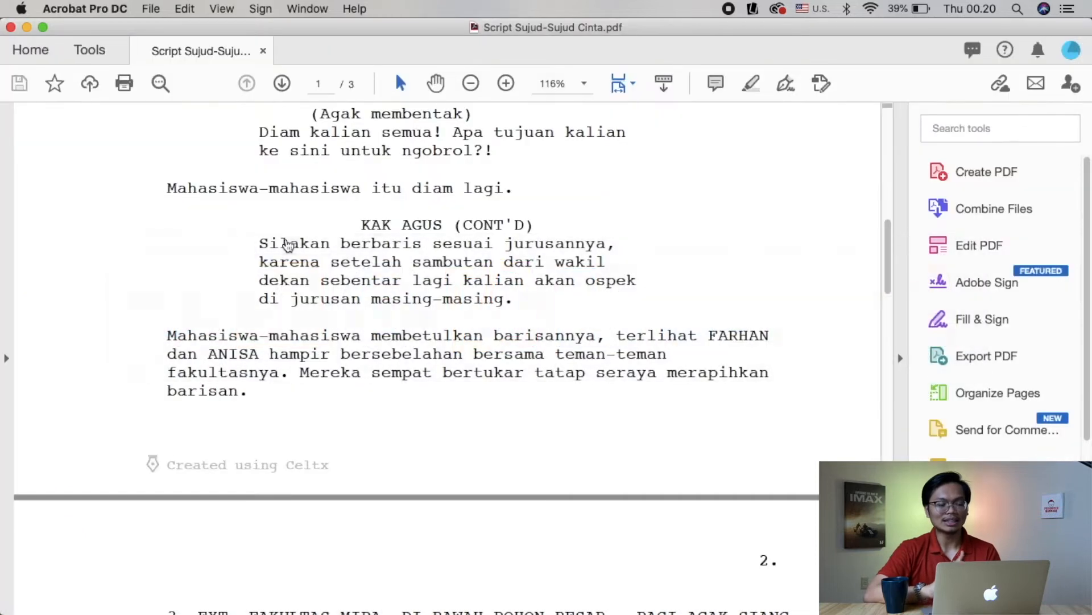
pyautogui.scroll(-15, 420, 350)
pyautogui.scroll(3, 420, 350)
pyautogui.scroll(-20, 420, 352)
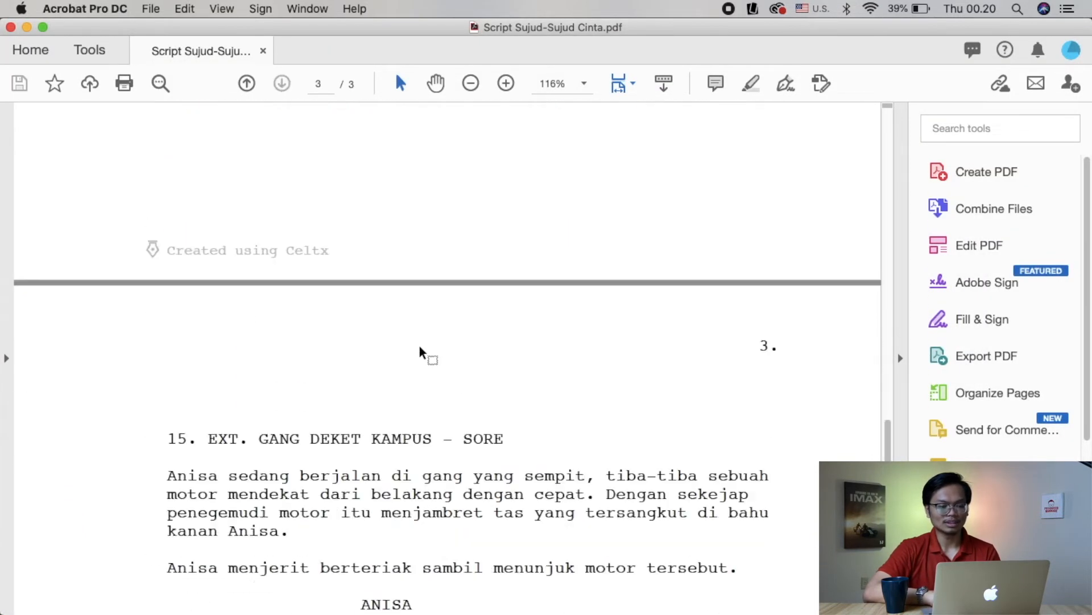
pyautogui.scroll(-4, 421, 353)
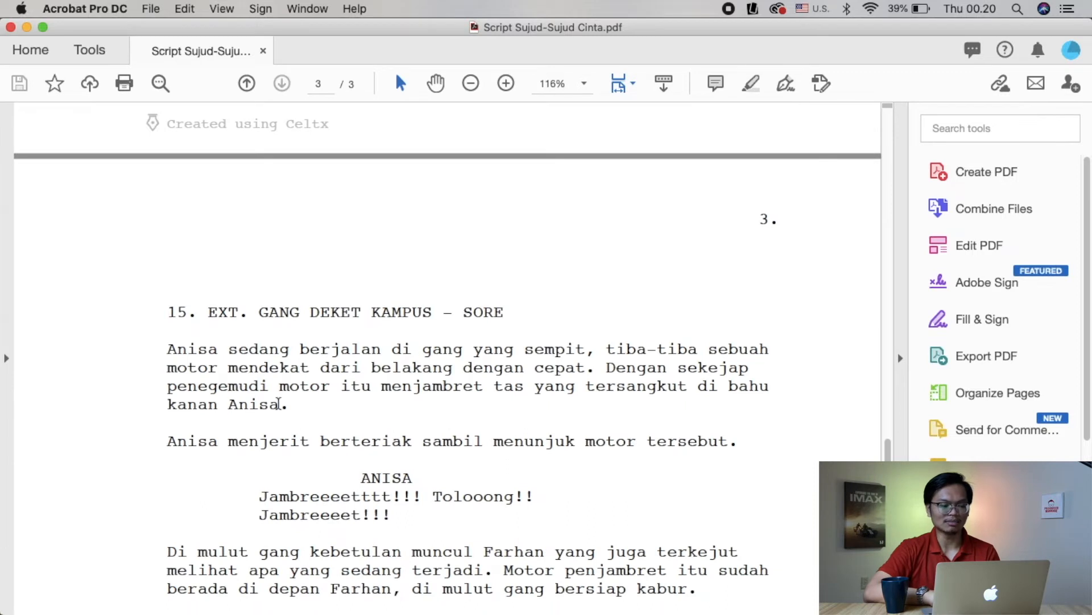
pyautogui.scroll(-1, 279, 403)
pyautogui.press('super+Tab')
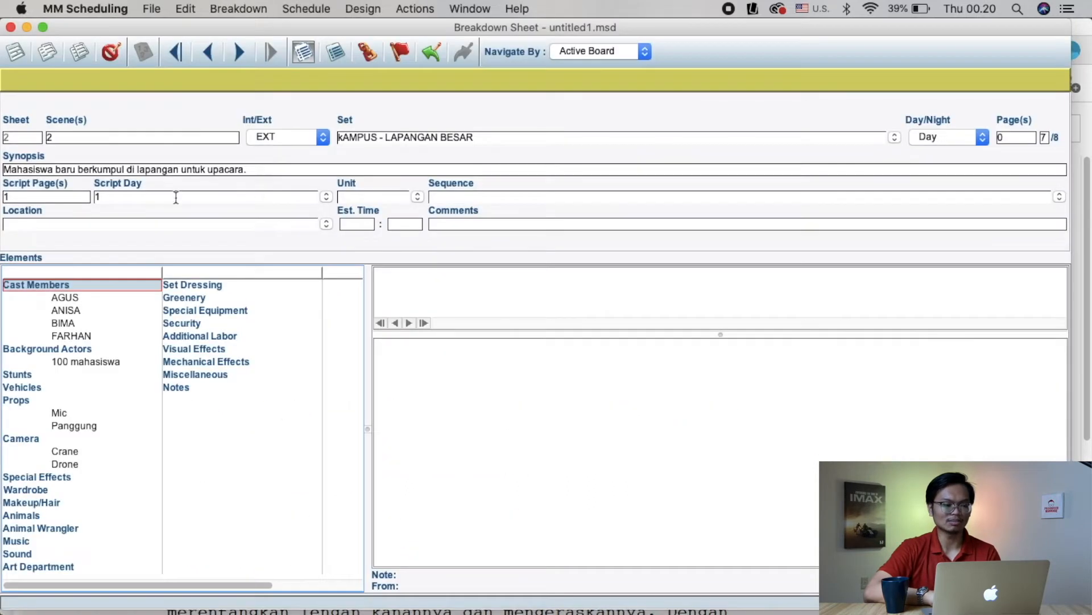
pyautogui.click(239, 54)
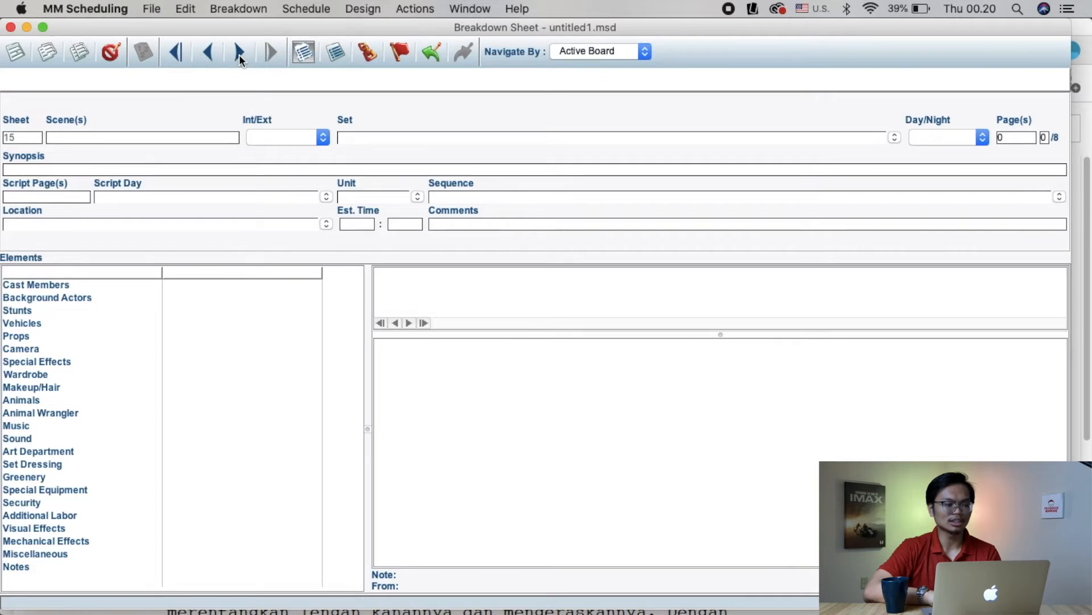
pyautogui.click(179, 136)
pyautogui.write('15')
# Check the scene 15 heading in the script and set its Int/Ext value to EXT.
pyautogui.click(252, 137)
pyautogui.press('super+Tab')
pyautogui.scroll(-1, 305, 260)
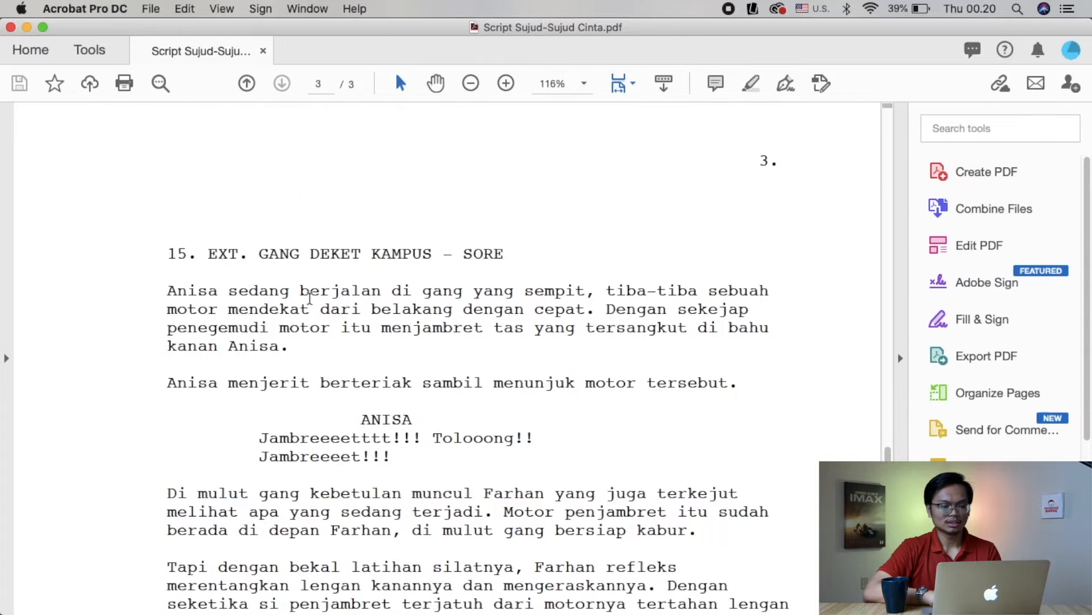
pyautogui.press('super+Tab')
pyautogui.click(291, 142)
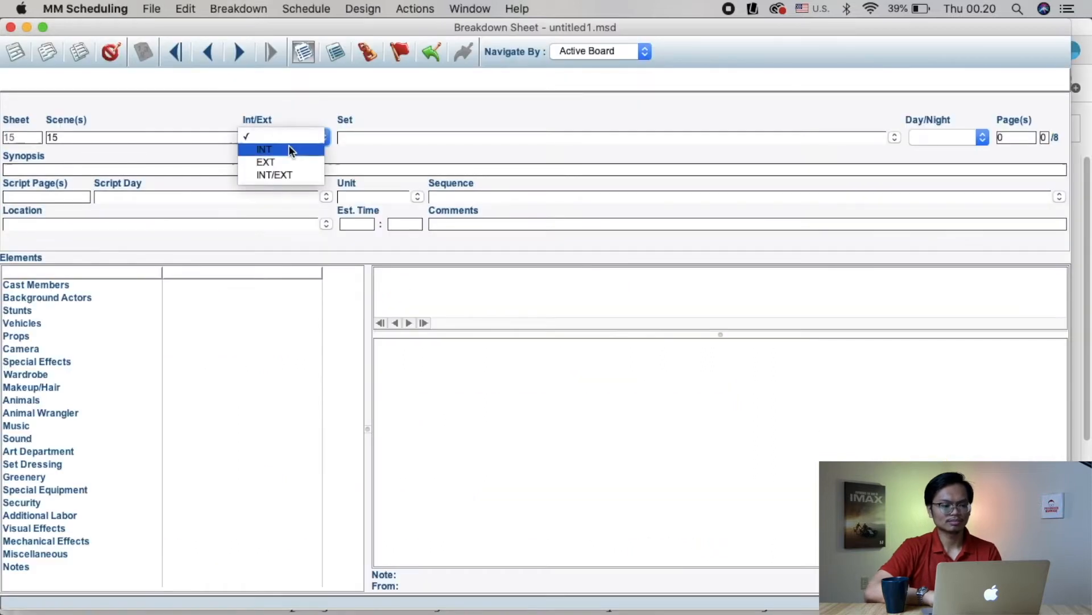
pyautogui.click(285, 159)
# Enter the scene 15 set as GAND DEKET KAMPUS, based on the script heading.
pyautogui.click(358, 137)
pyautogui.press('super+Tab')
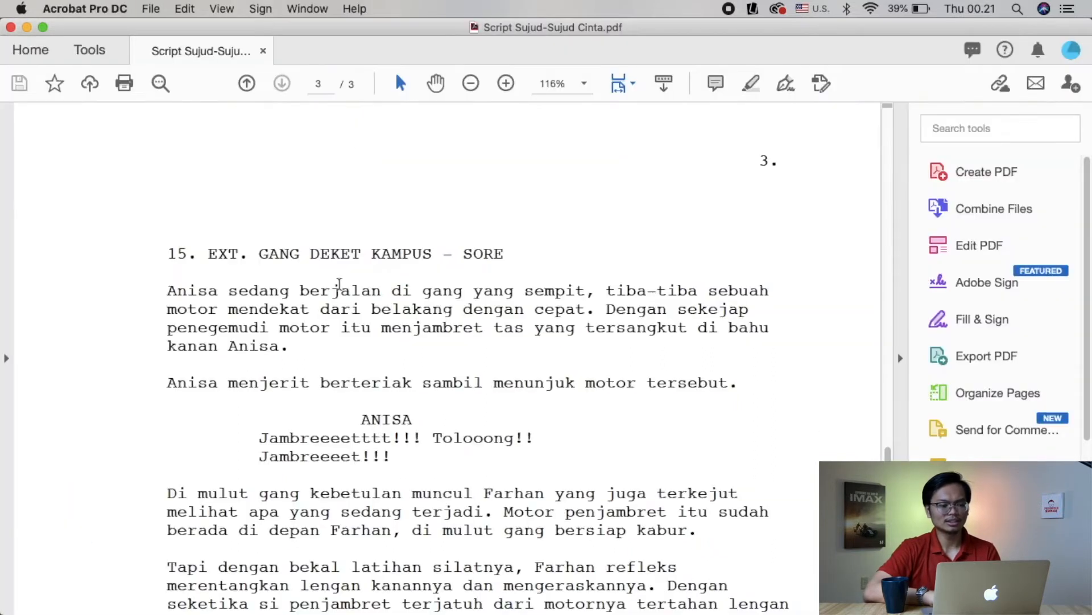
pyautogui.press('super+Tab')
pyautogui.write('GAND DEKET KAMPUS')
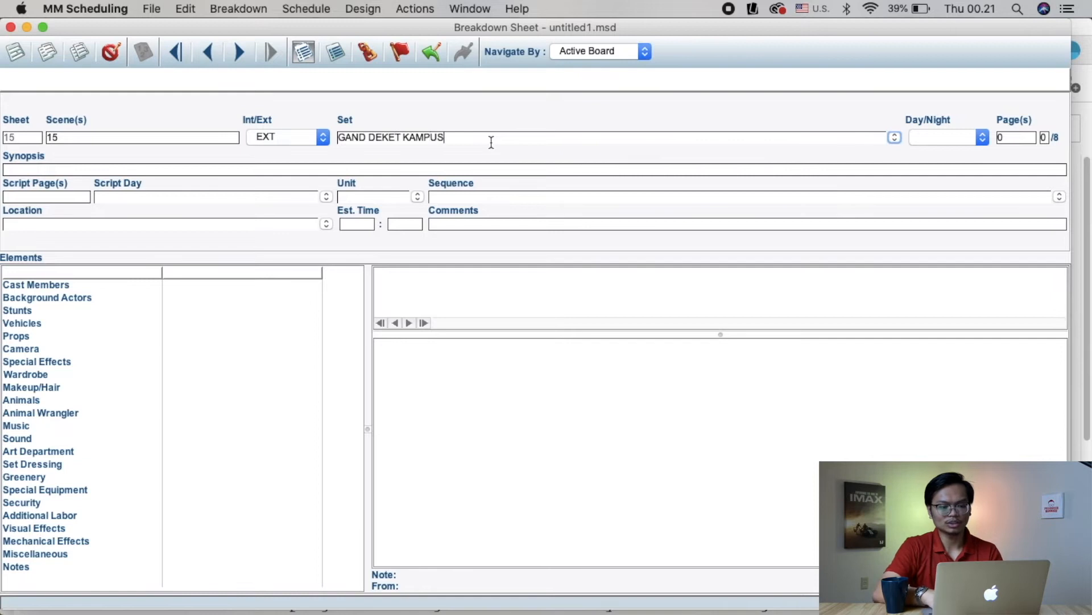
pyautogui.press('Tab')
# Check the time of day in the scene 15 heading and set Day/Night to Day.
pyautogui.press('super+Tab')
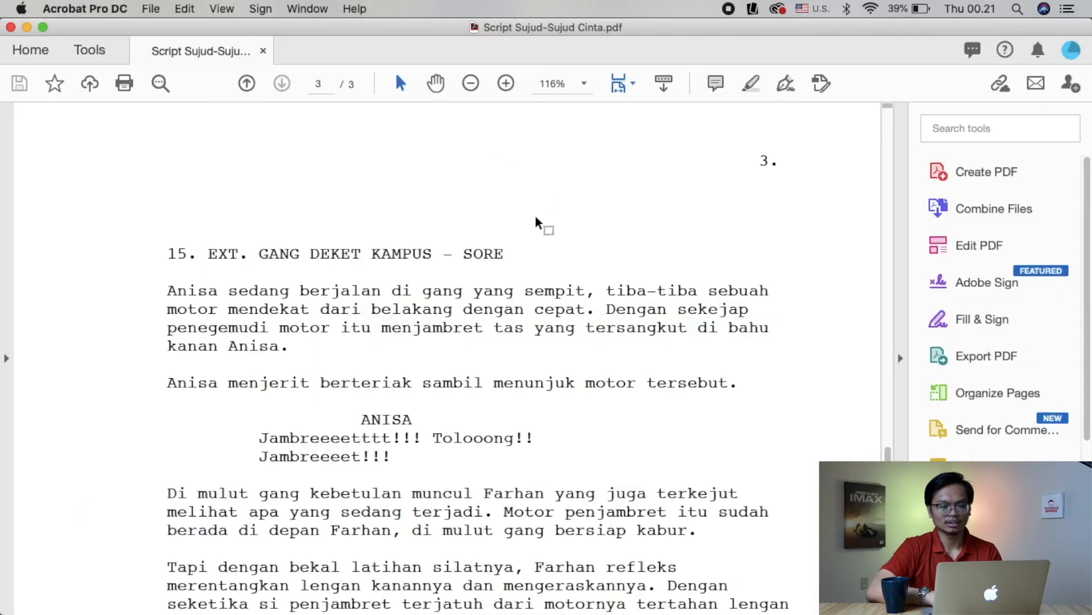
pyautogui.press('super+Tab')
pyautogui.click(957, 136)
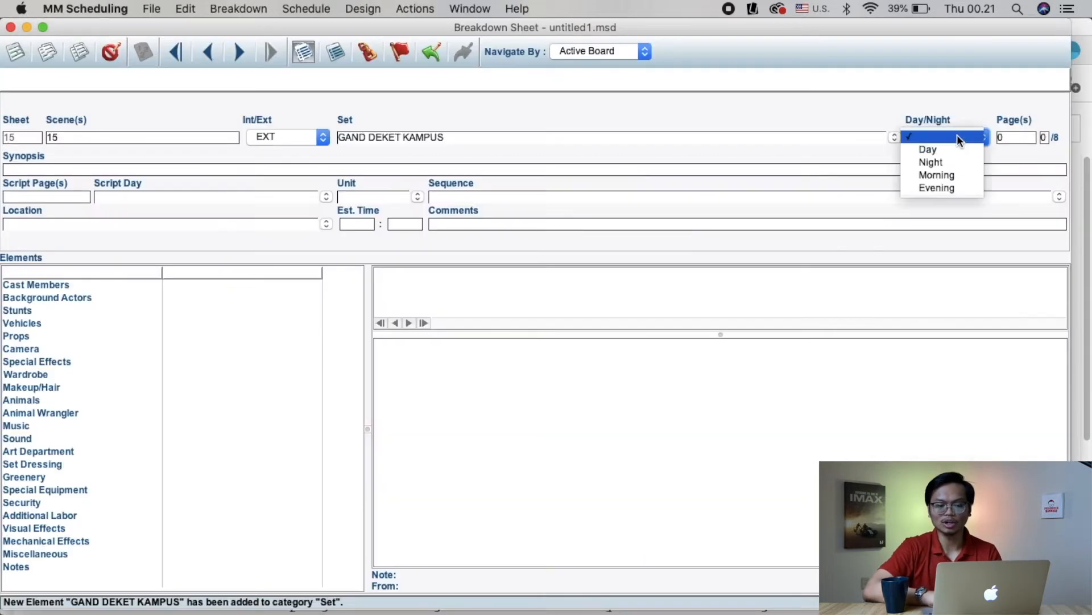
pyautogui.click(951, 152)
# Gauge how long scene 15 runs in the script and open the eighths part of its page count for editing.
pyautogui.press('super+Tab')
pyautogui.scroll(-15, 731, 268)
pyautogui.scroll(-3, 713, 283)
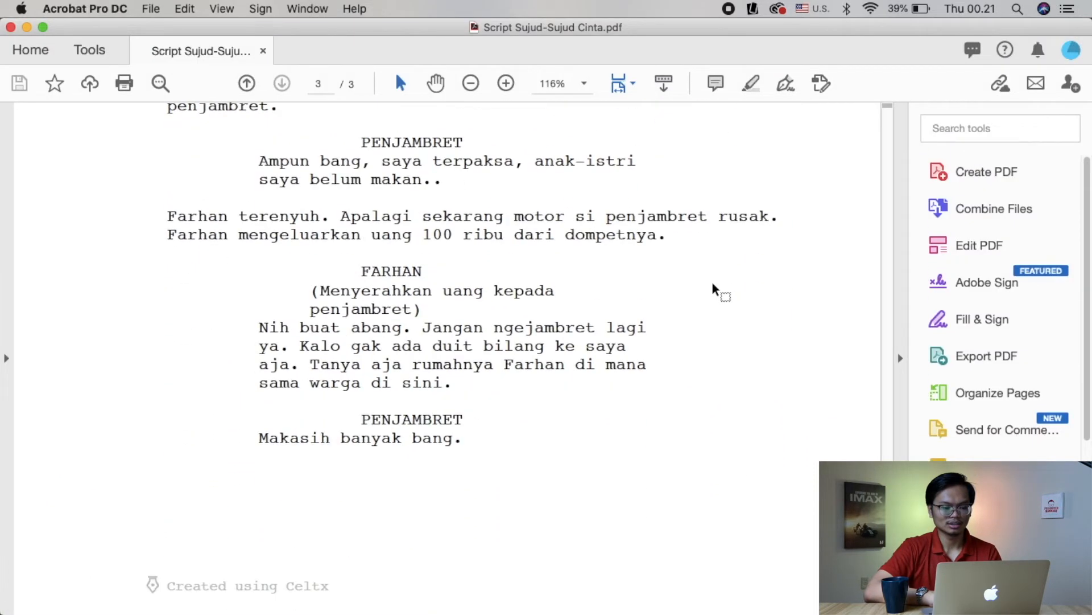
pyautogui.scroll(20, 713, 287)
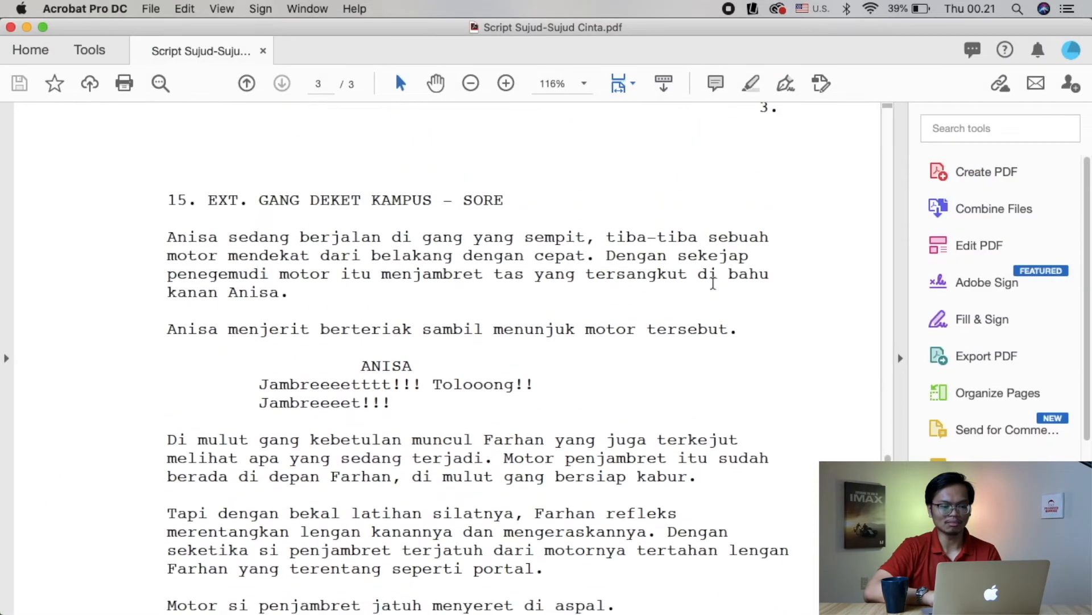
pyautogui.scroll(-17, 713, 283)
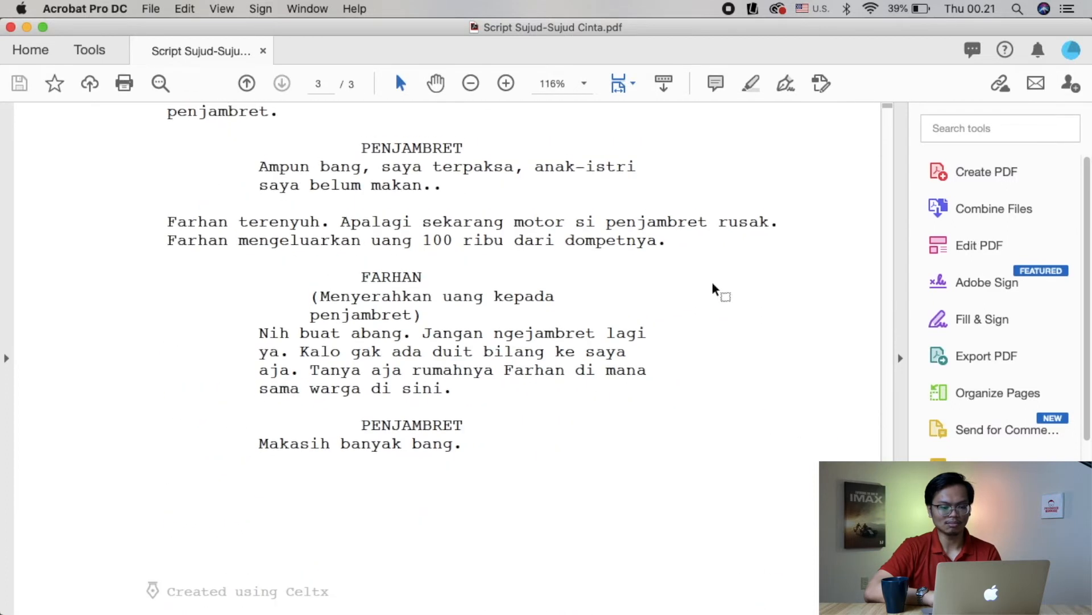
pyautogui.press('super+Tab')
pyautogui.click(1045, 138)
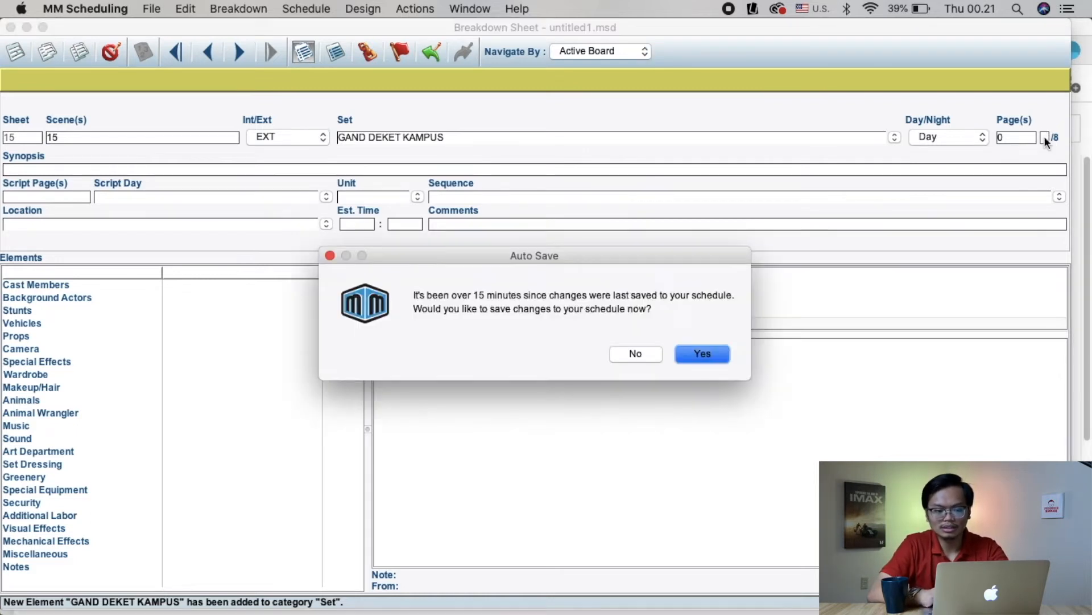
# Save the schedule in the Documents folder under the file name YOUTUBE TEST.
pyautogui.press('Return')
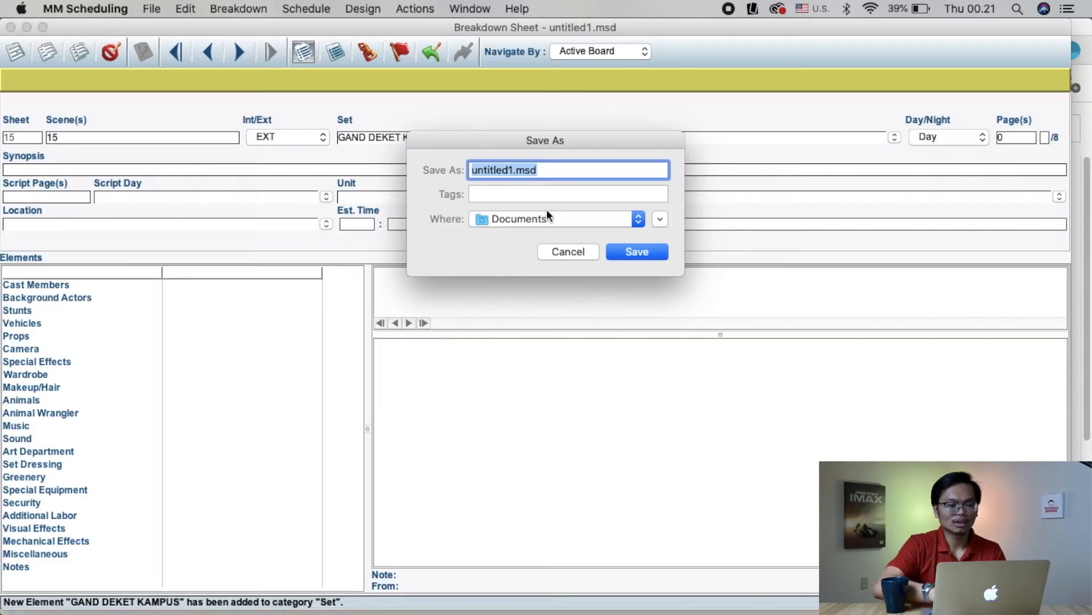
pyautogui.write('YOUTUBE TEST')
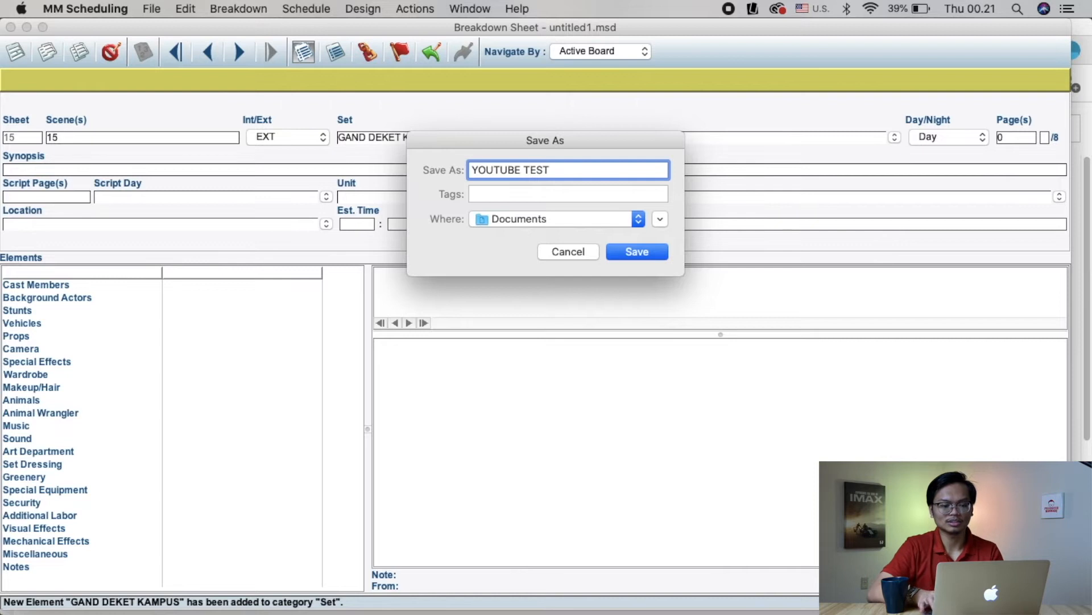
pyautogui.press('Return')
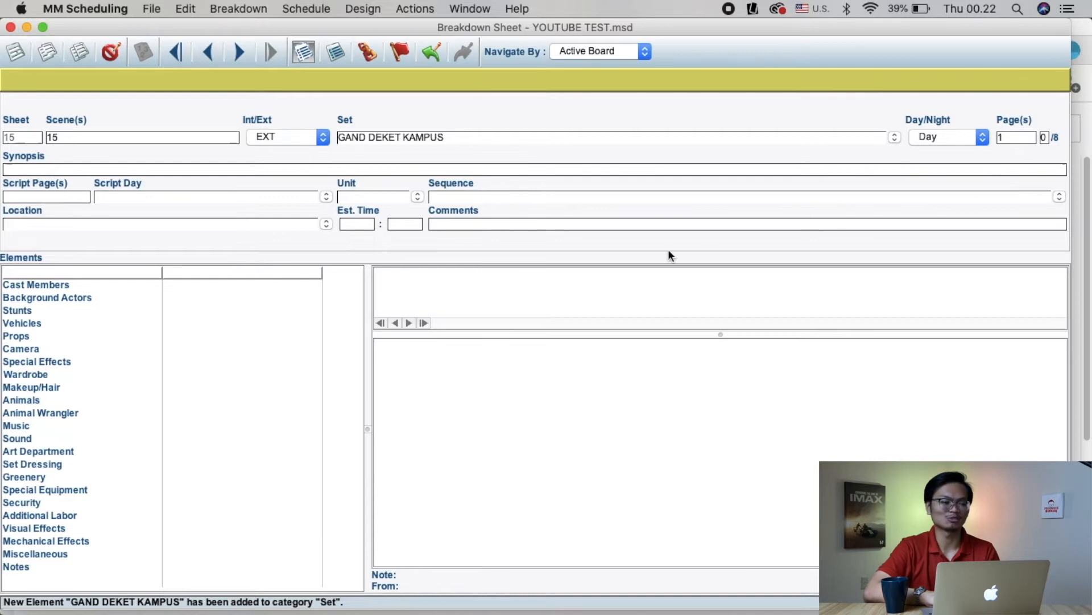
# Reread scene 15 in the script and write its synopsis as the female student's name followed by "dijambret oleh pemotor.".
pyautogui.press('super+Tab')
pyautogui.scroll(4, 366, 254)
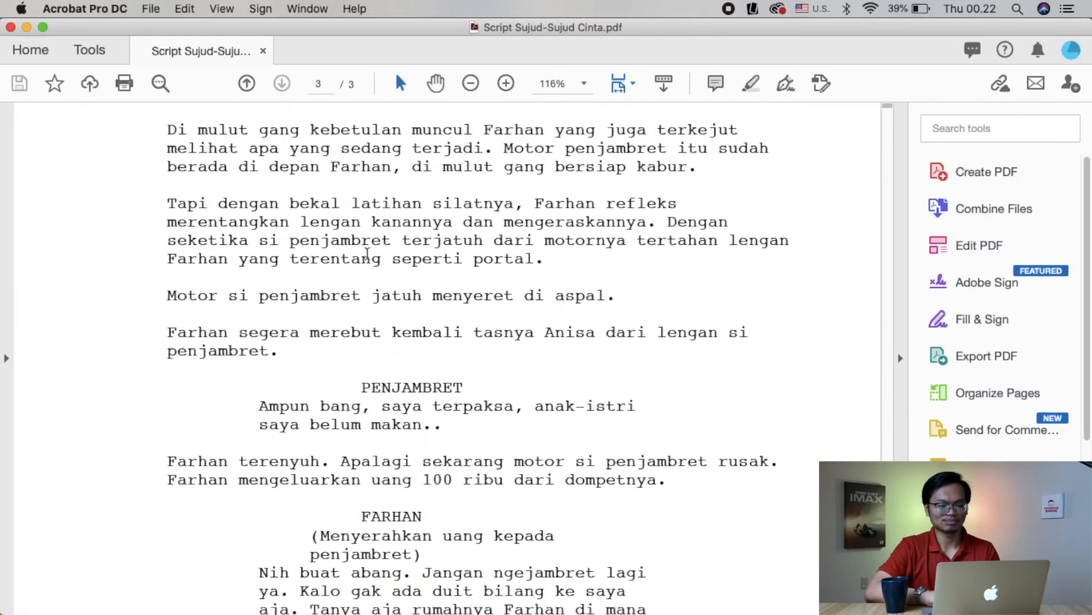
pyautogui.scroll(5, 367, 253)
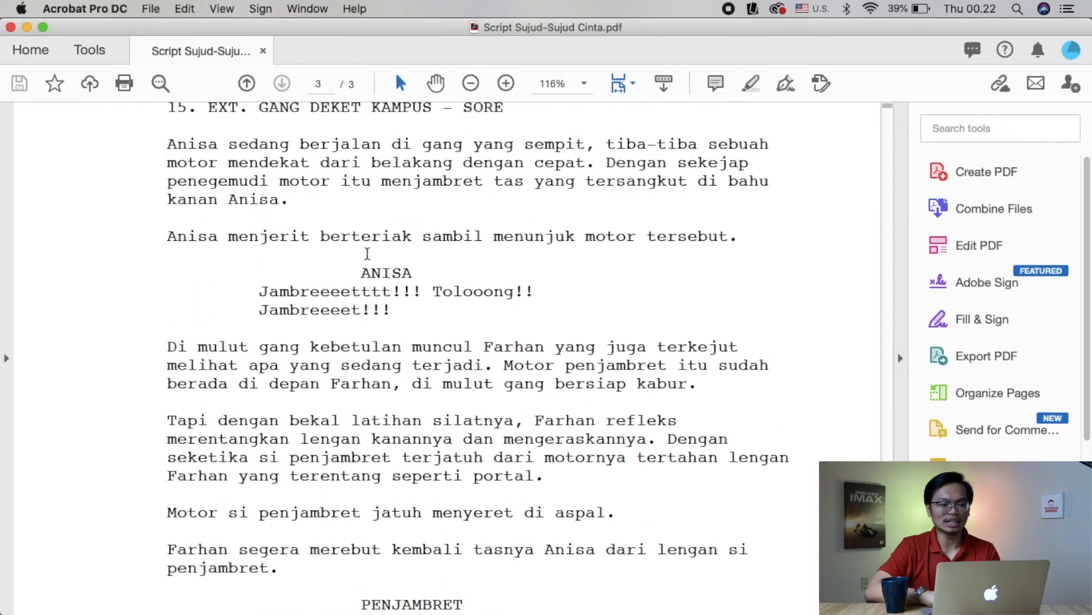
pyautogui.scroll(-1, 367, 253)
pyautogui.press('super+Tab')
pyautogui.write('ANISA')
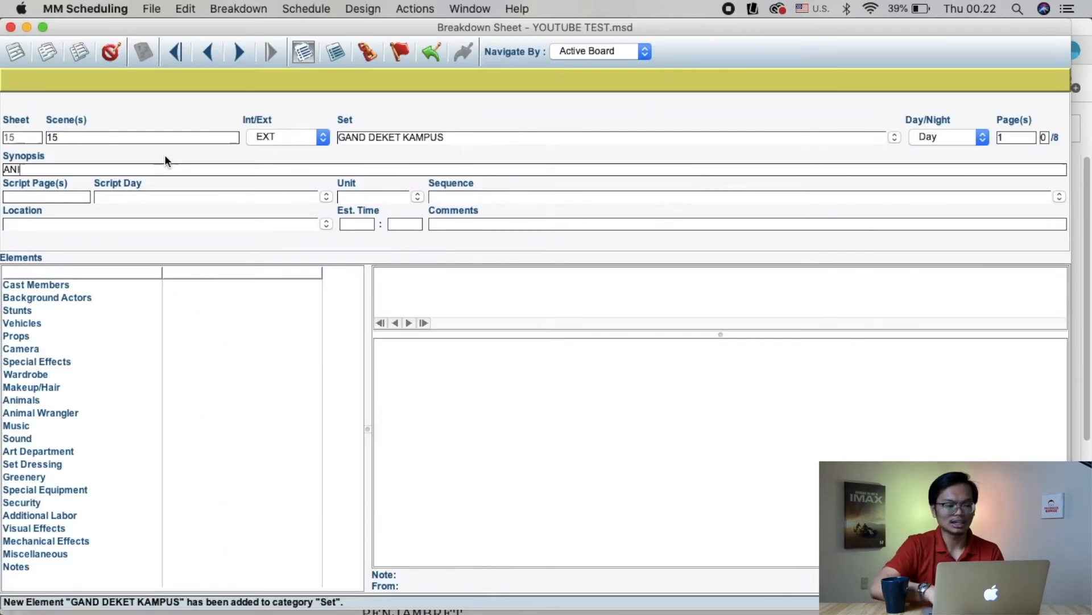
pyautogui.press('BackSpace')
pyautogui.press('BackSpace')
pyautogui.press('BackSpace')
pyautogui.press('BackSpace')
pyautogui.write('nisa ')
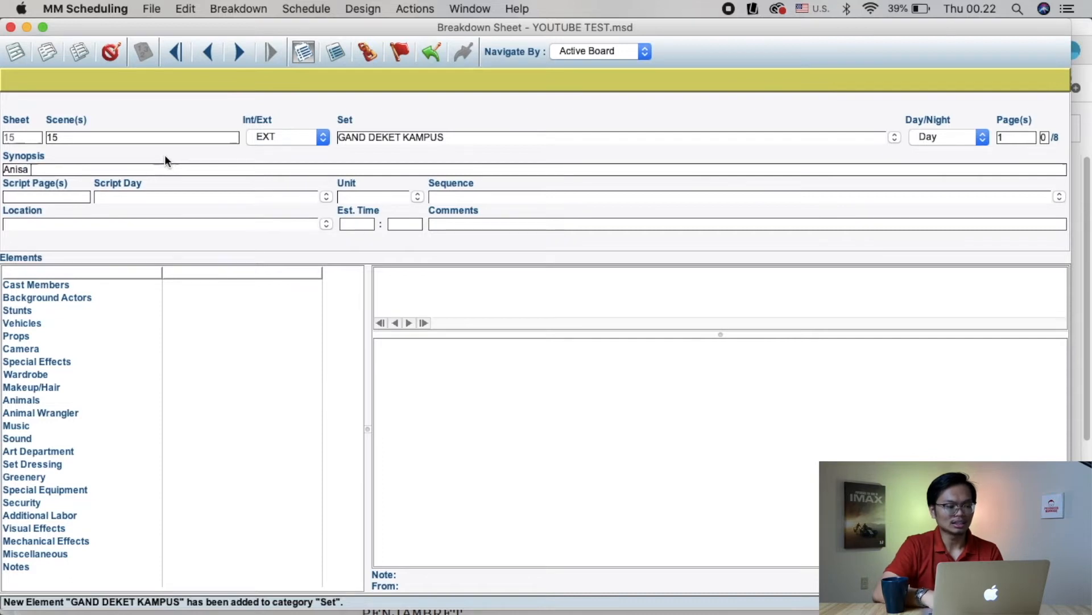
pyautogui.write('dijambret')
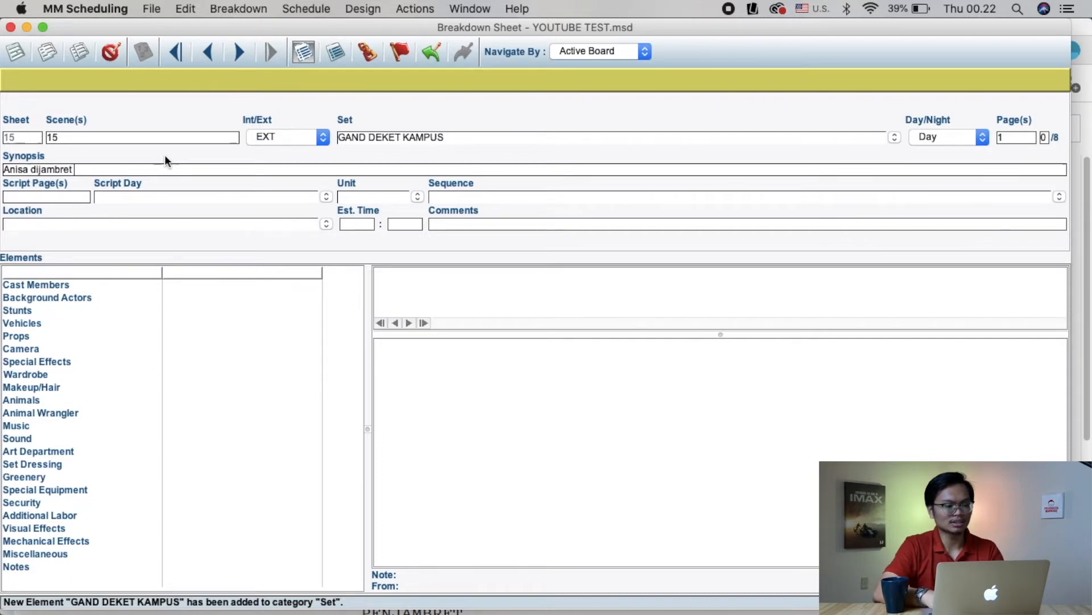
pyautogui.write(' o')
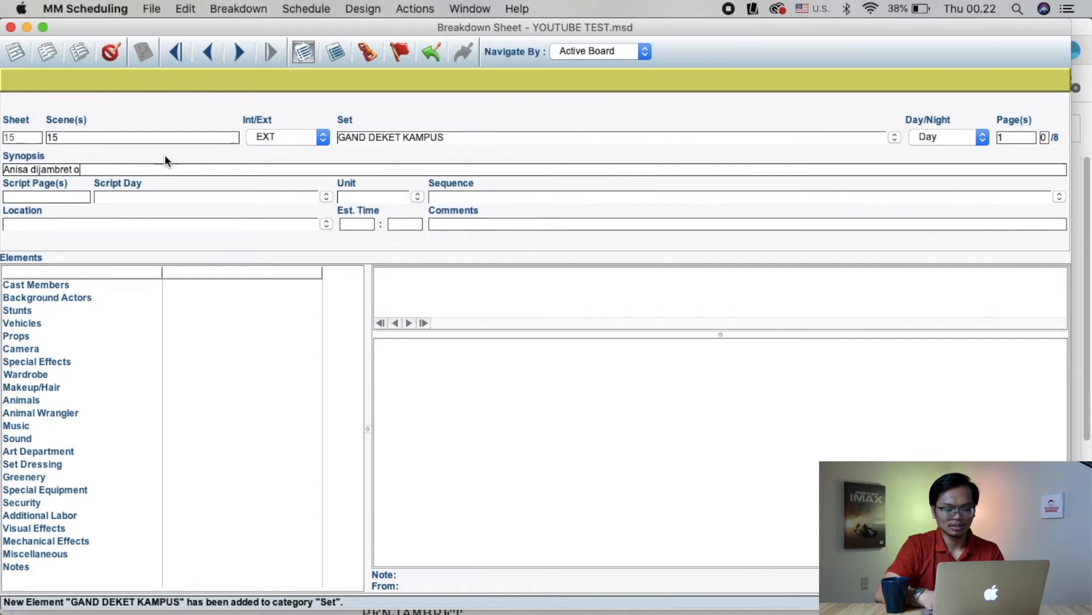
pyautogui.write('leh pemotor.')
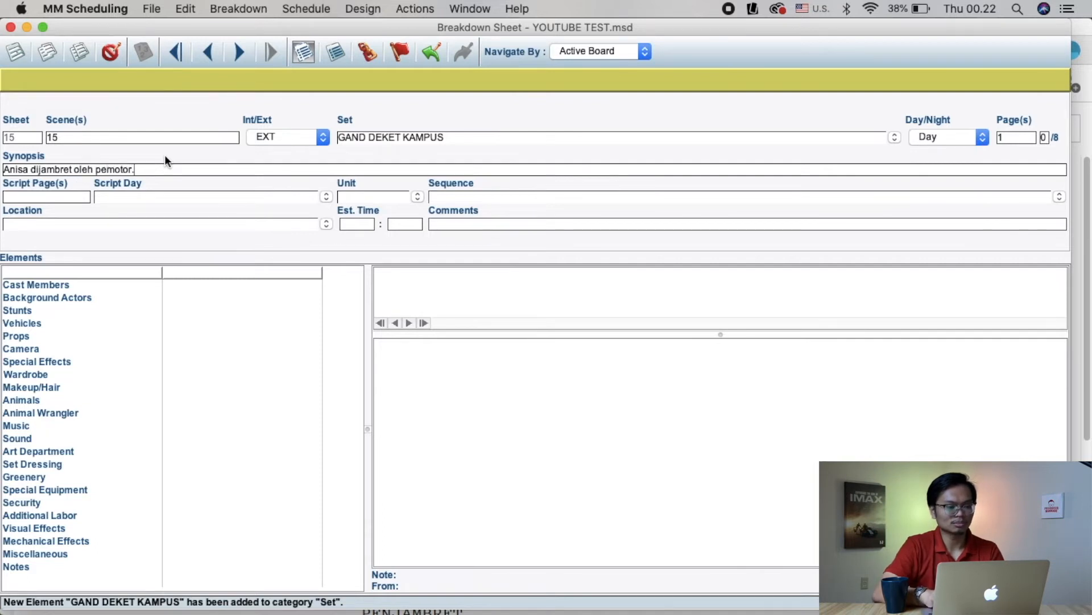
# Check the script page on which scene 15 appears and set Script Page(s) to 3.
pyautogui.click(74, 197)
pyautogui.press('super+Tab')
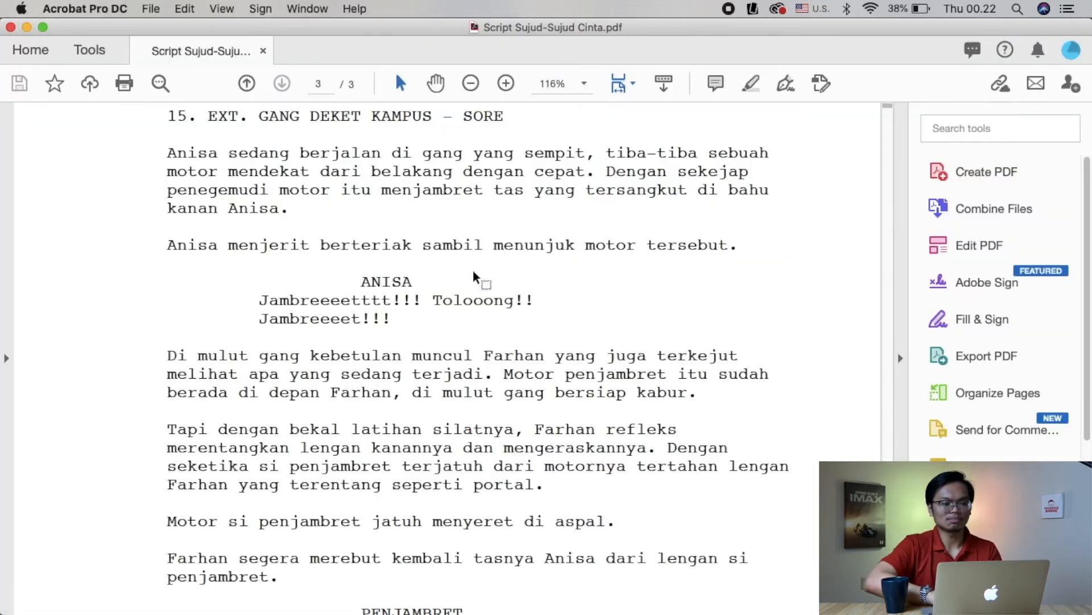
pyautogui.scroll(2, 453, 263)
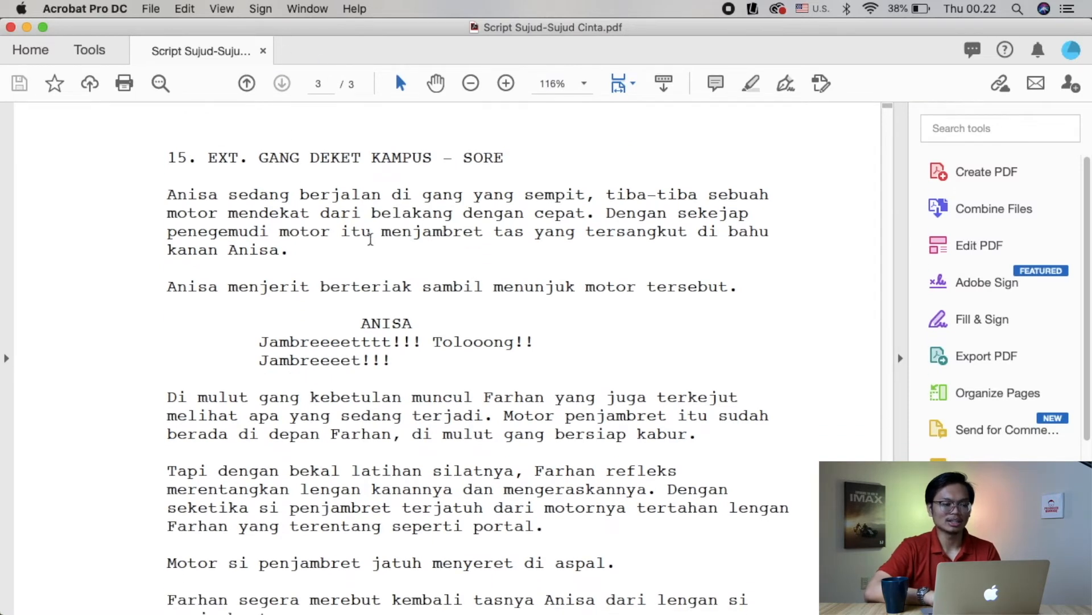
pyautogui.scroll(4, 370, 239)
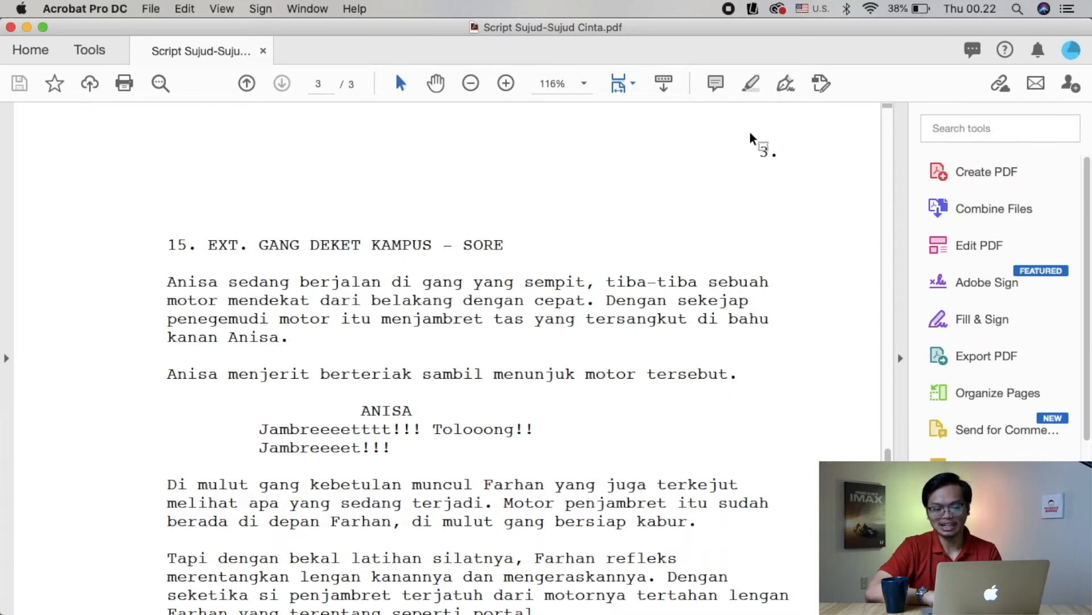
pyautogui.press('super+Tab')
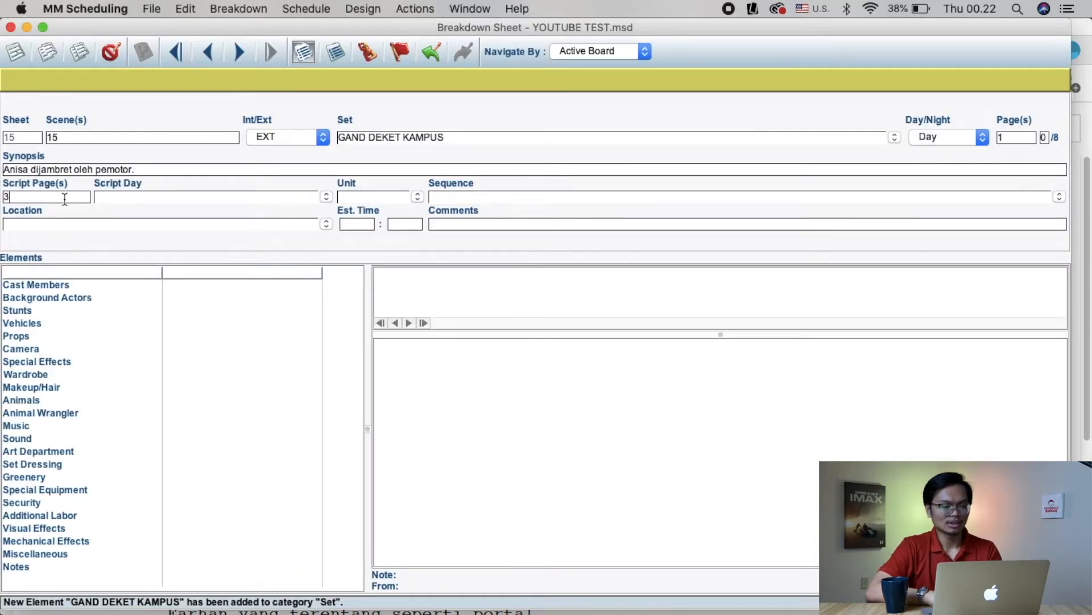
# Set the Script Day of the scene 15 breakdown sheet to 4.
pyautogui.click(124, 199)
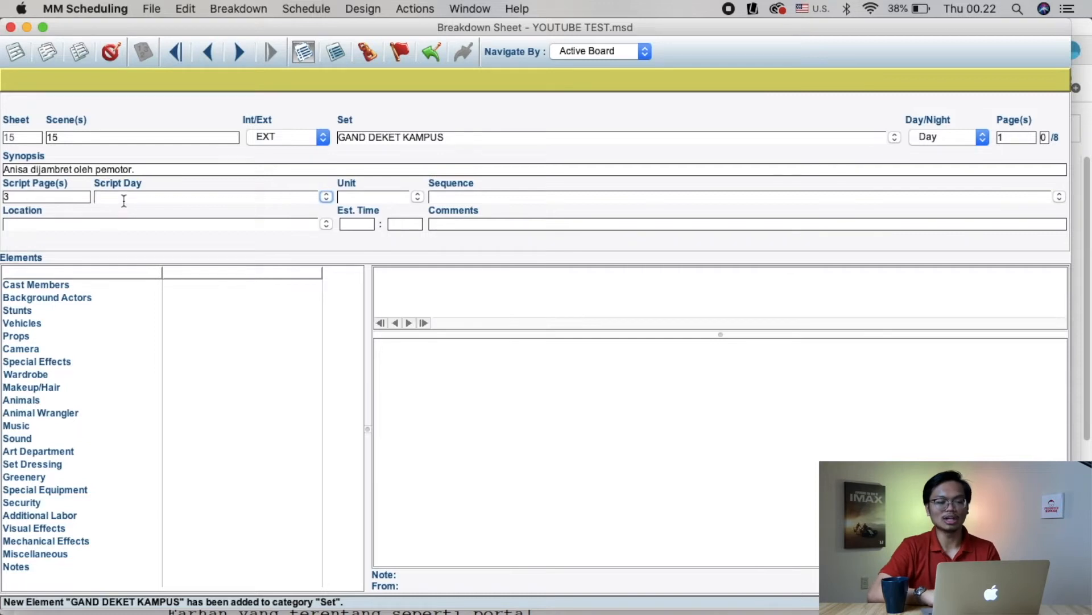
pyautogui.press('super+Tab')
pyautogui.press('super+Tab')
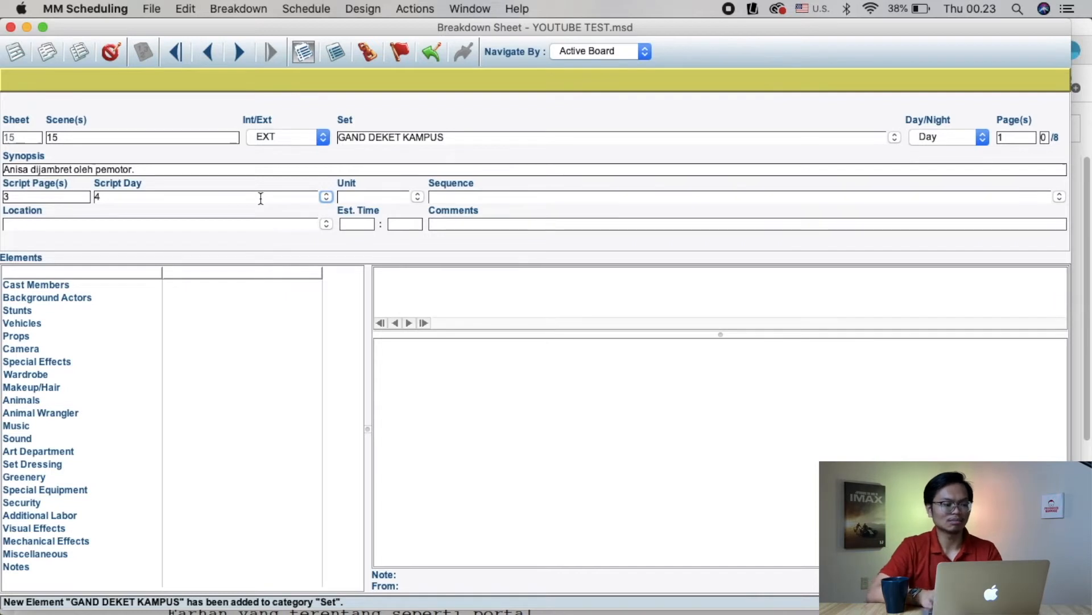
pyautogui.click(108, 224)
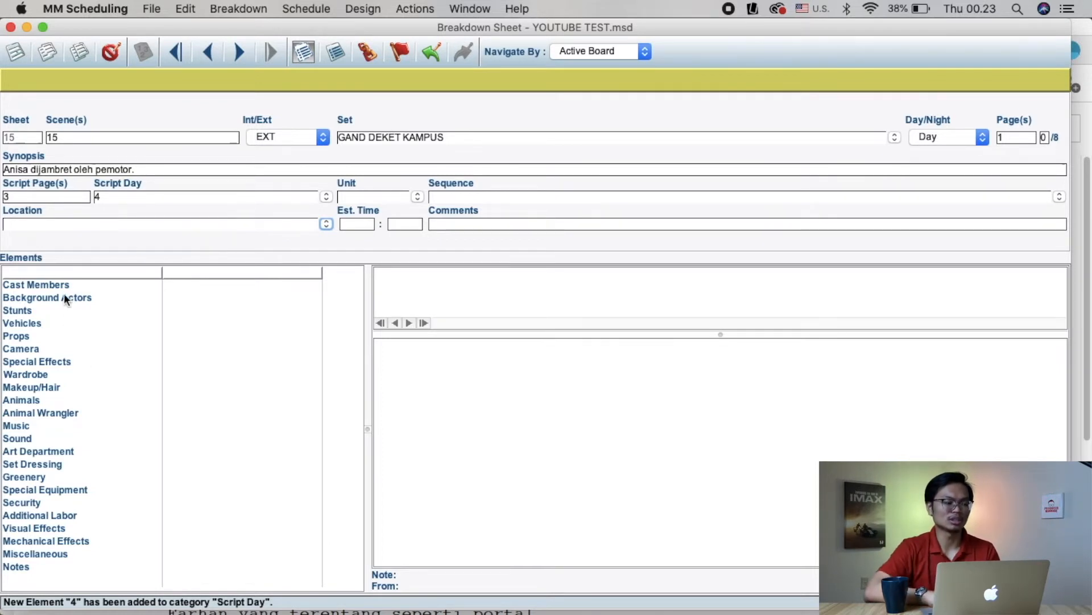
# Check who appears in scene 15 of the script and add the snatching victim and her rescuer as cast members.
pyautogui.press('super+Tab')
pyautogui.scroll(-2, 276, 381)
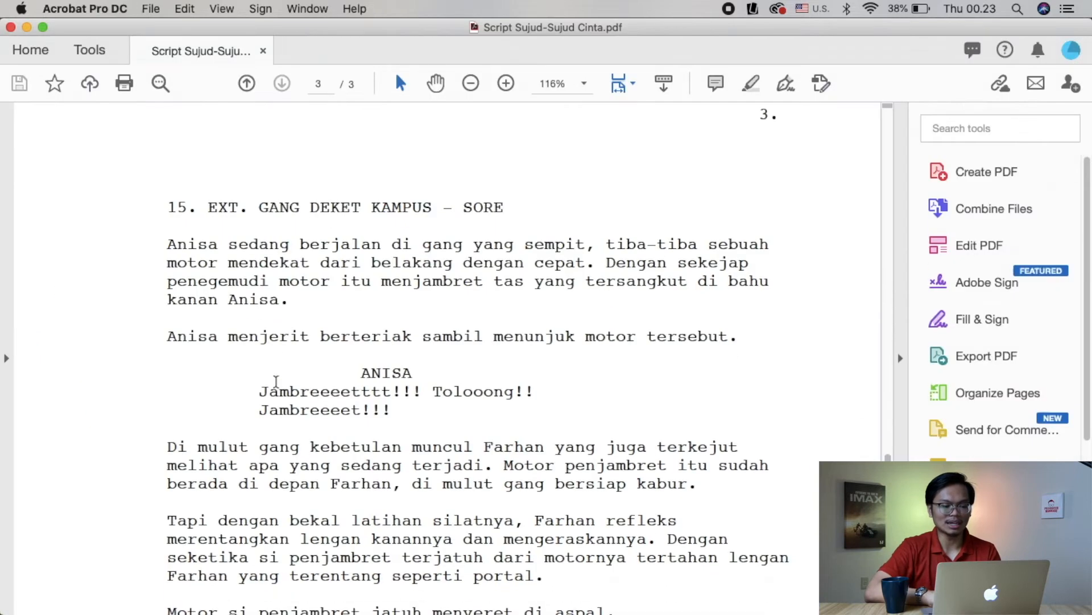
pyautogui.press('super+Tab')
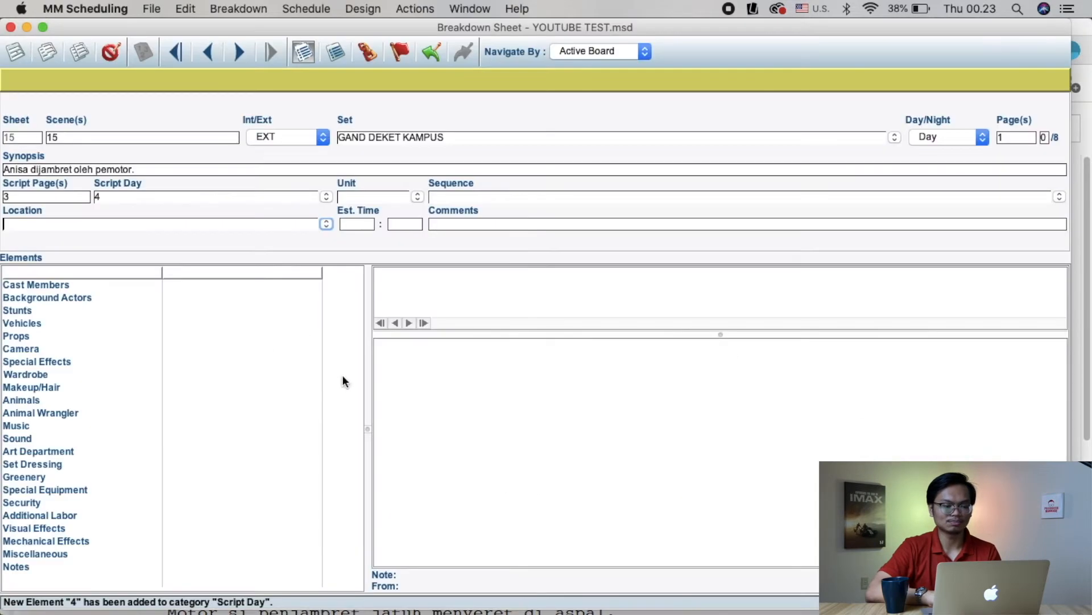
pyautogui.doubleClick(61, 285)
pyautogui.click(89, 324)
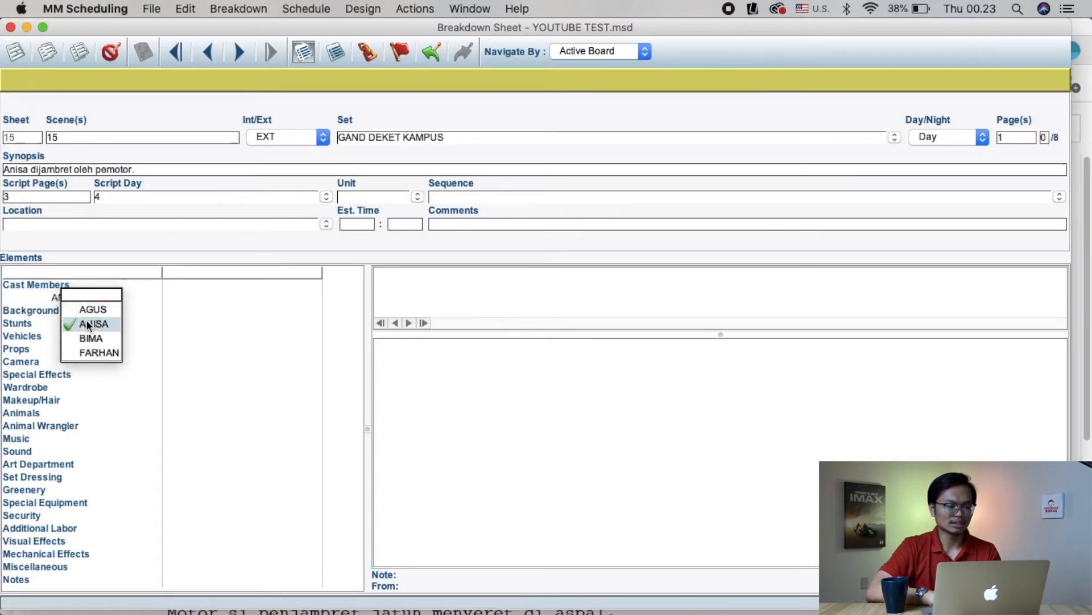
pyautogui.click(100, 351)
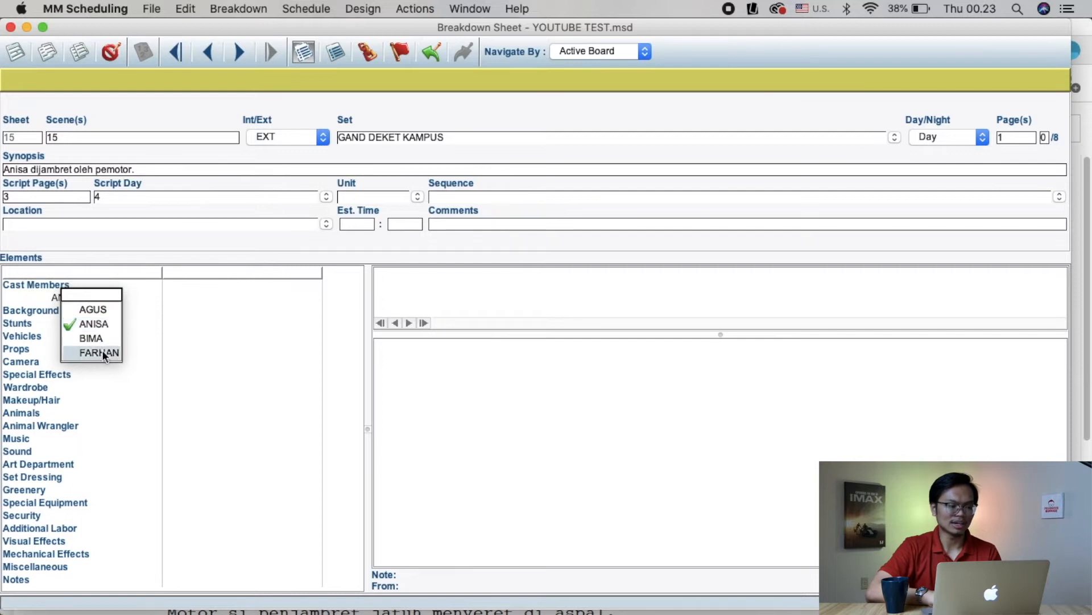
pyautogui.click(251, 313)
# Consult scene 15 in the script and add a new Stunts element named "Penjambrey".
pyautogui.press('super+Tab')
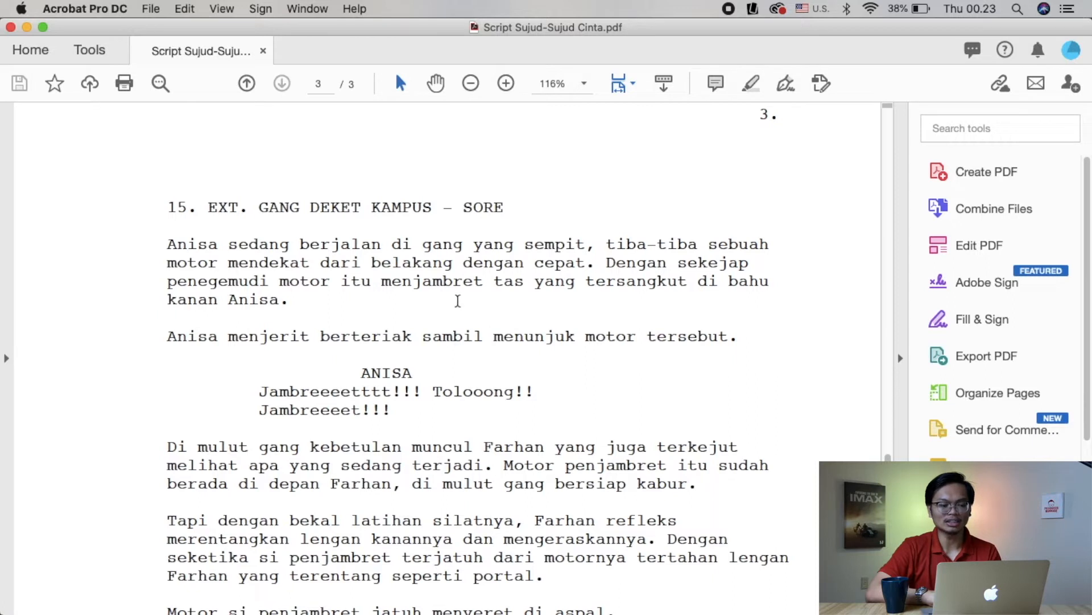
pyautogui.press('super+Tab')
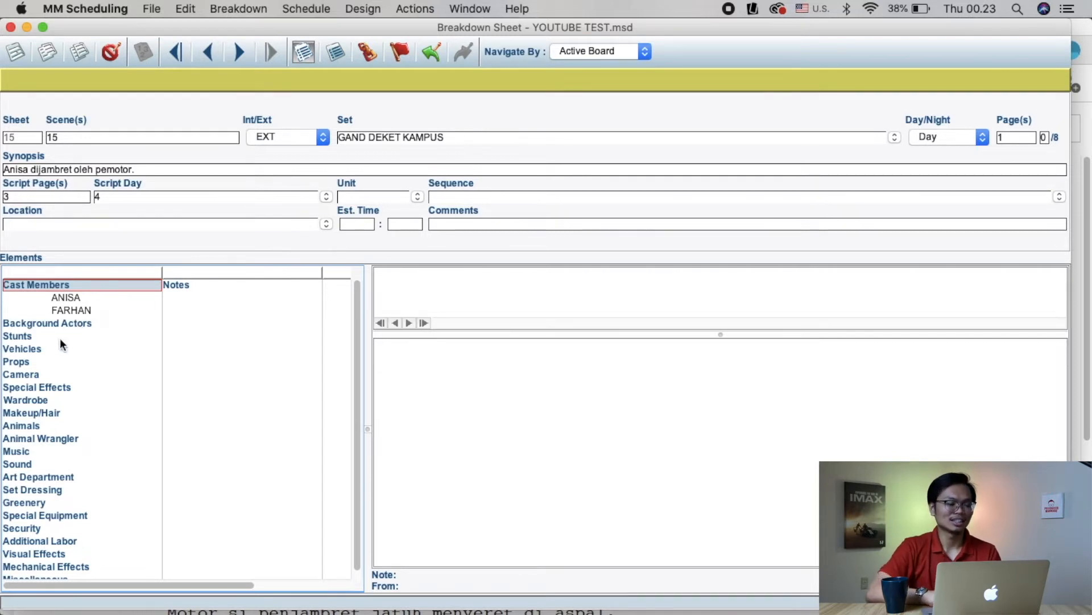
pyautogui.doubleClick(28, 335)
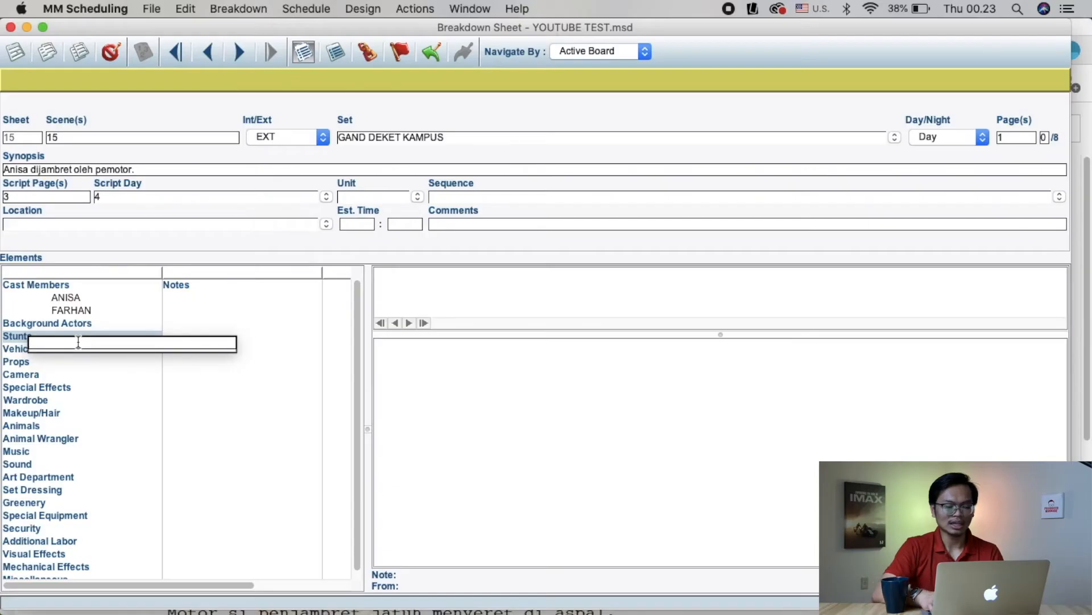
pyautogui.write('Penjambrey')
pyautogui.press('Return')
pyautogui.press('Return')
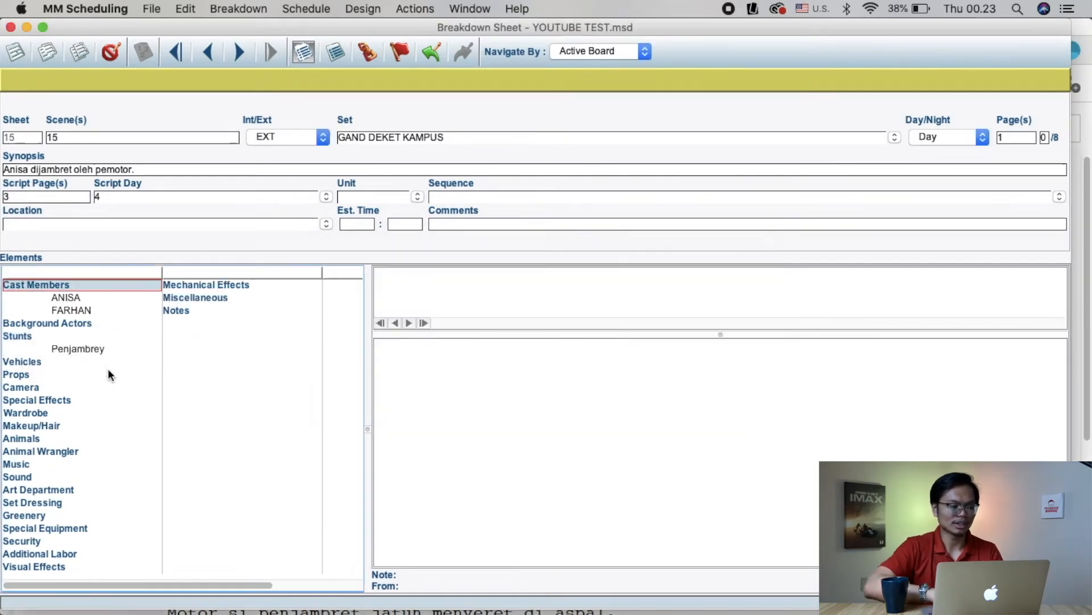
# Add a new element named "Motor" to the Vehicles category of scene 15.
pyautogui.doubleClick(50, 358)
pyautogui.write('Motor')
pyautogui.press('Return')
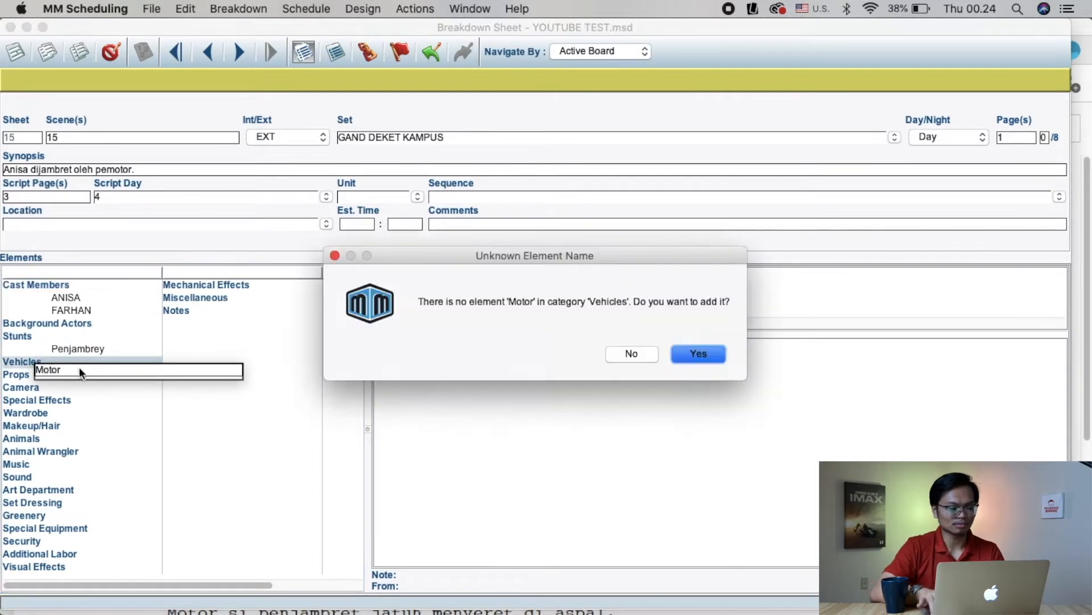
pyautogui.press('Return')
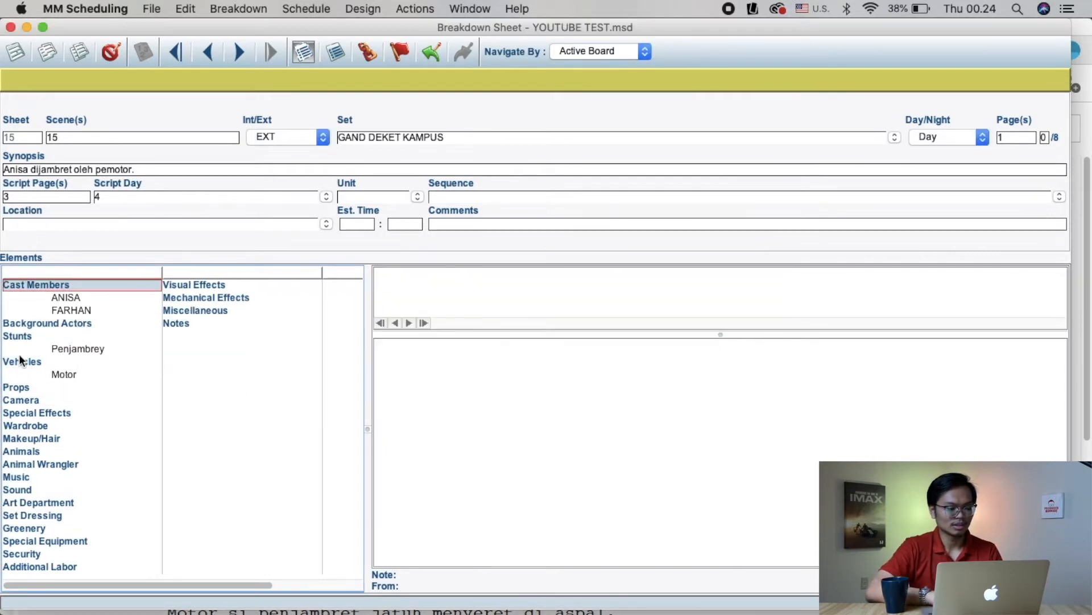
# Add a new Props element to scene 15 named "Tas" followed by the female student's name.
pyautogui.doubleClick(32, 391)
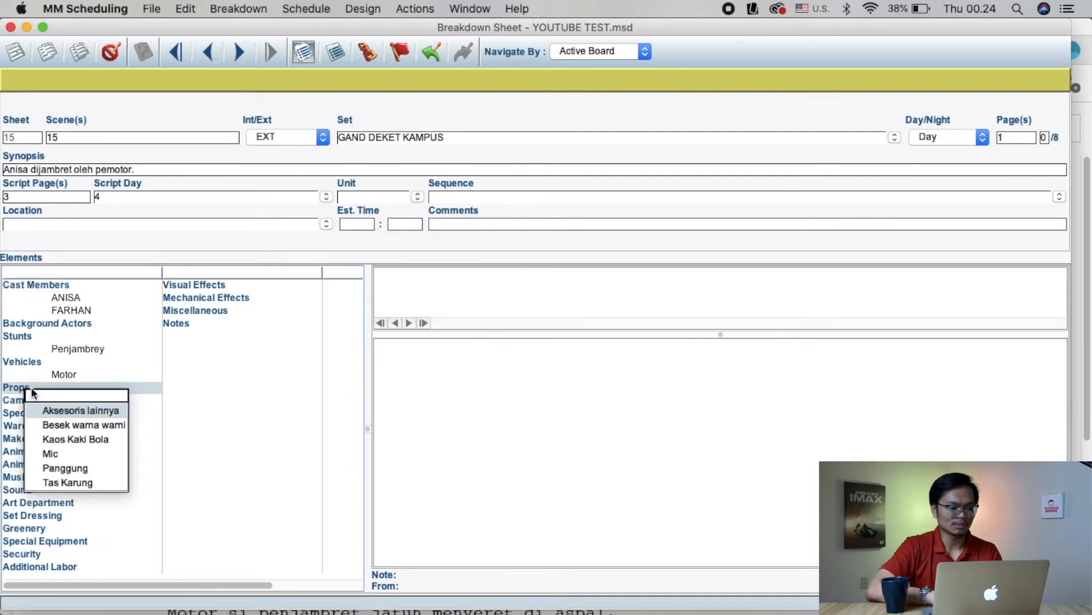
pyautogui.write('Tas Anisa')
pyautogui.press('Return')
pyautogui.press('Return')
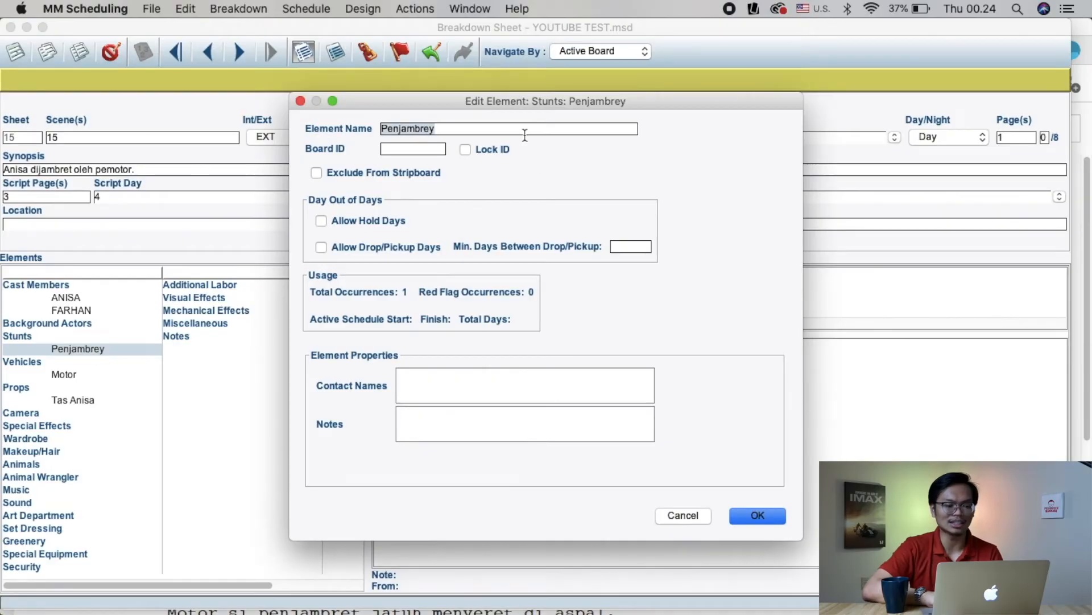
# Rename the stunt element to "Penjambretan Tas", followed by the female student's name and "sambil naik motor".
pyautogui.click(524, 134)
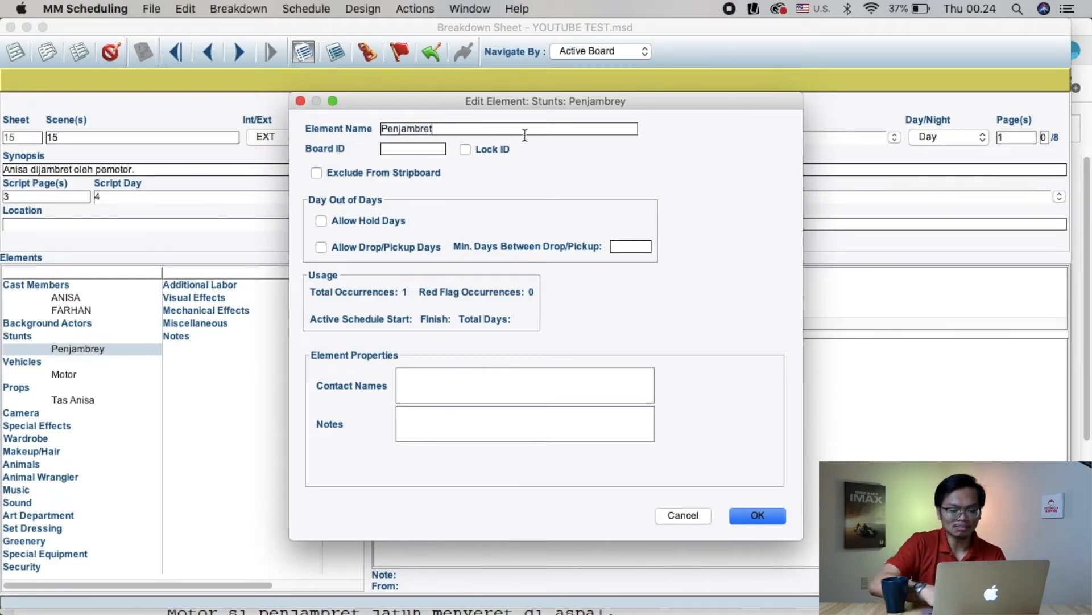
pyautogui.write('tan Tas ')
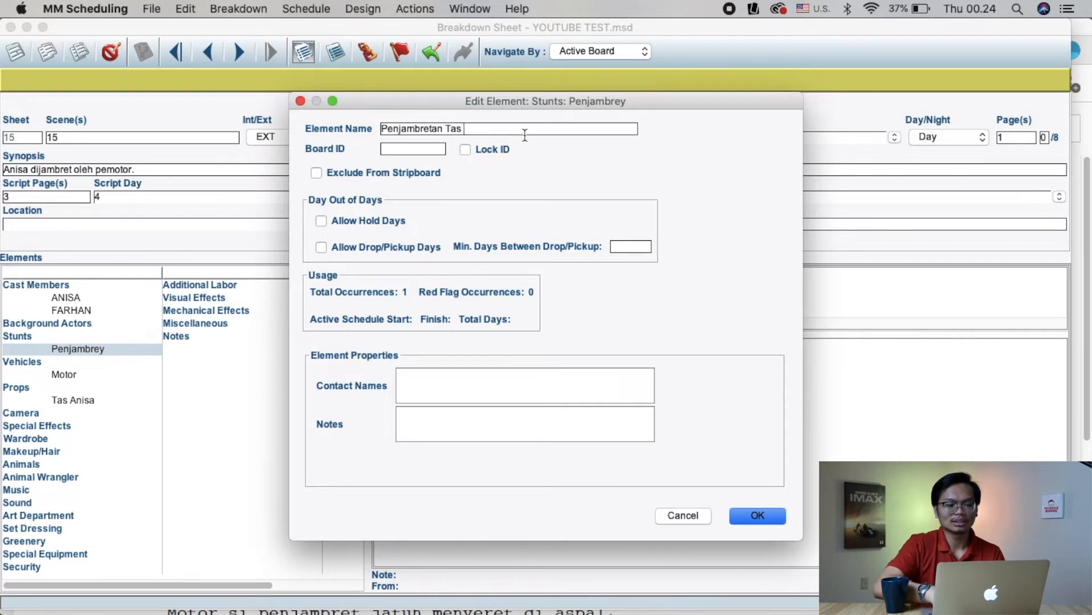
pyautogui.write('Anisa dari atas')
pyautogui.write(' motor')
pyautogui.press('BackSpace')
pyautogui.press('BackSpace')
pyautogui.press('BackSpace')
pyautogui.press('BackSpace')
pyautogui.press('BackSpace')
pyautogui.press('BackSpace')
pyautogui.press('BackSpace')
pyautogui.press('BackSpace')
pyautogui.press('BackSpace')
pyautogui.press('BackSpace')
pyautogui.press('BackSpace')
pyautogui.press('BackSpace')
pyautogui.press('BackSpace')
pyautogui.press('BackSpace')
pyautogui.press('BackSpace')
pyautogui.press('BackSpace')
pyautogui.write('sambil naik motor')
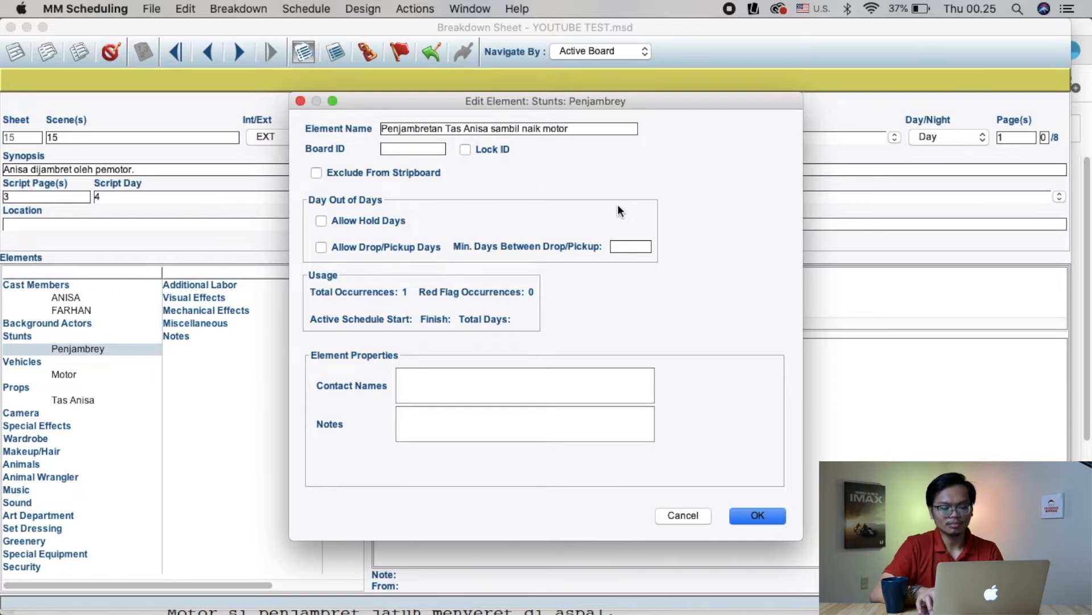
pyautogui.press('Return')
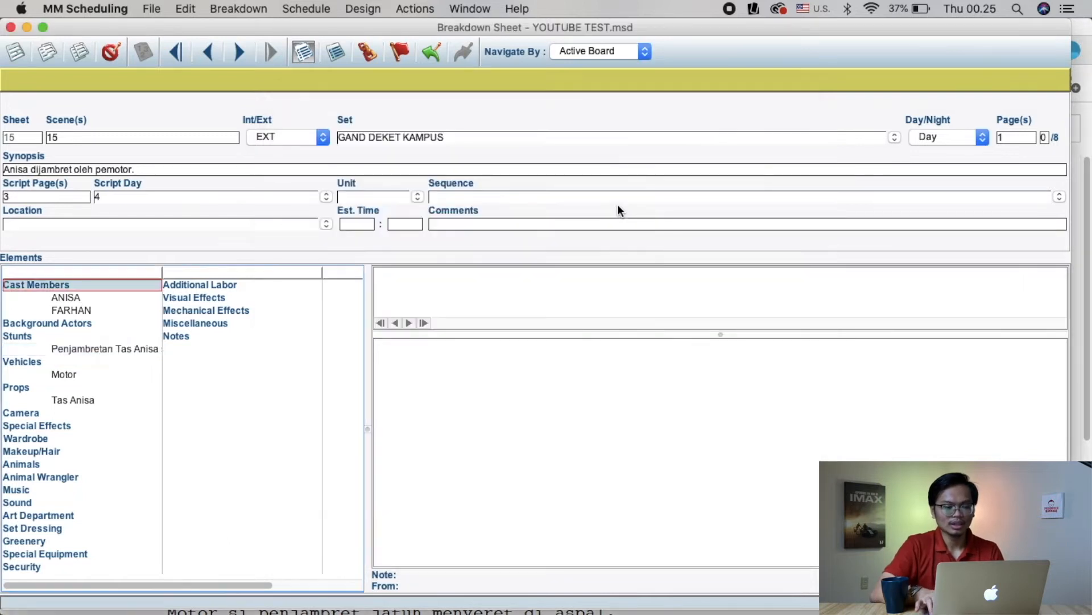
# Add a new element named "Stuntman" to the Cast Members category of scene 15.
pyautogui.doubleClick(57, 285)
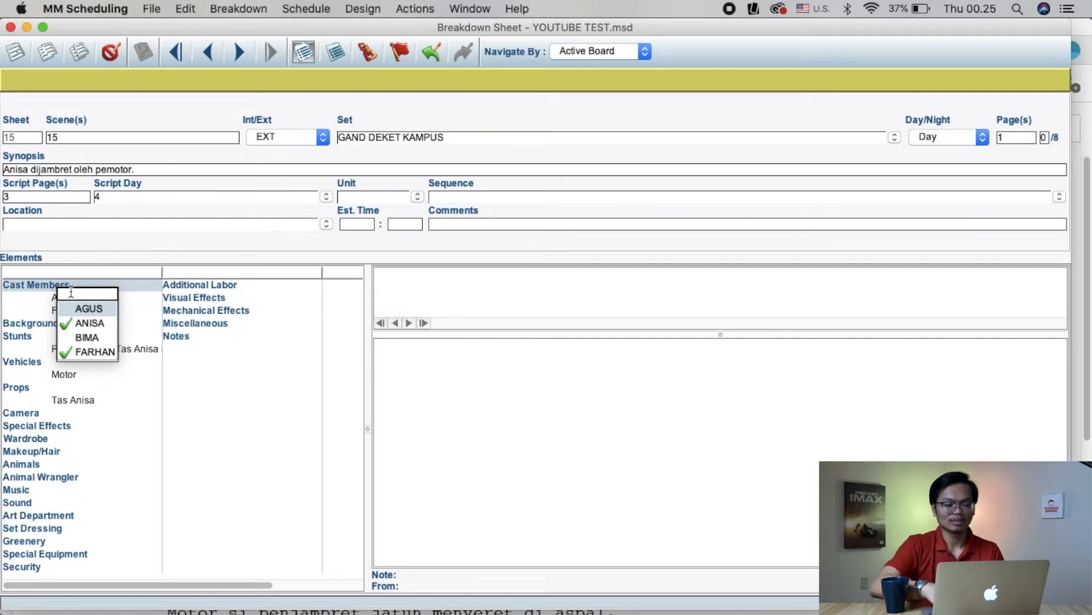
pyautogui.write('Stuntman')
pyautogui.press('Return')
pyautogui.press('Return')
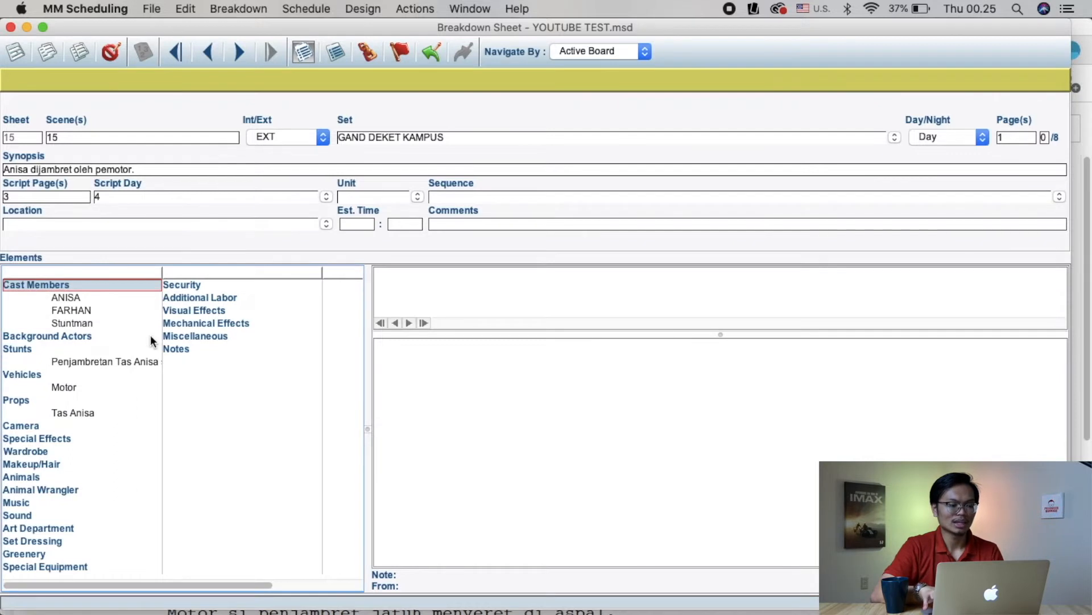
# Rename the stuntman cast element in capitals as "STUNTMAN".
pyautogui.doubleClick(64, 321)
pyautogui.write('S')
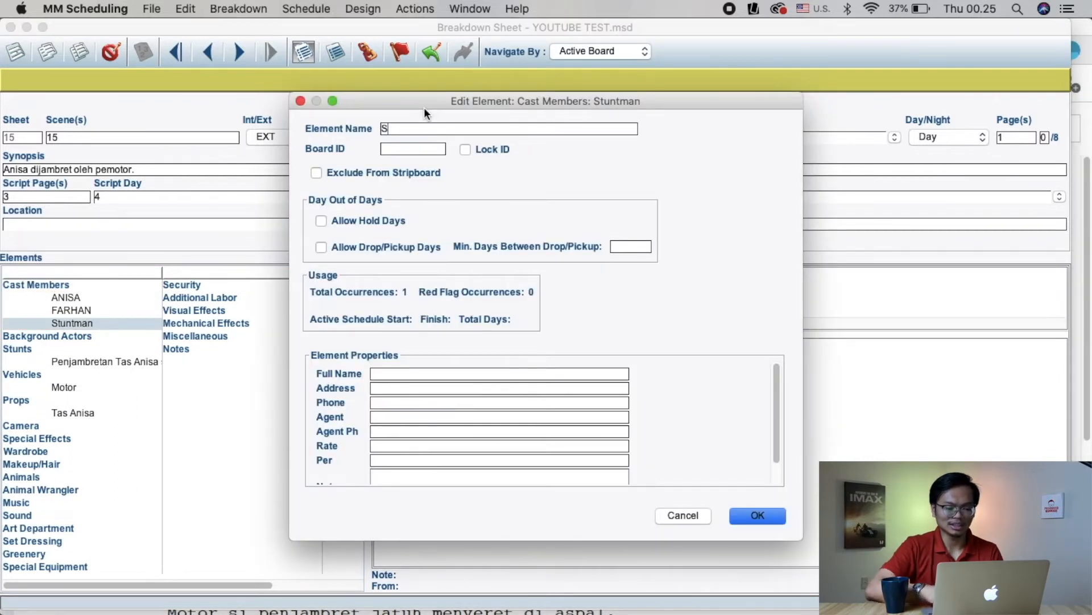
pyautogui.write('TUNTMAN')
pyautogui.press('Return')
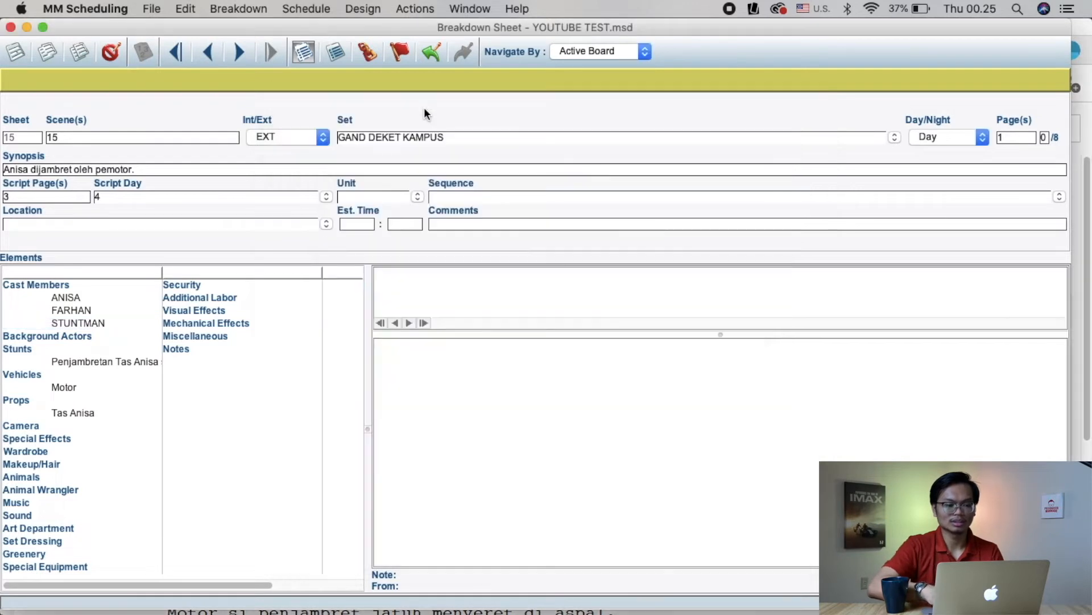
# Add a new element named "STUNT COORDINATOR" to the Cast Members category of scene 15.
pyautogui.doubleClick(53, 283)
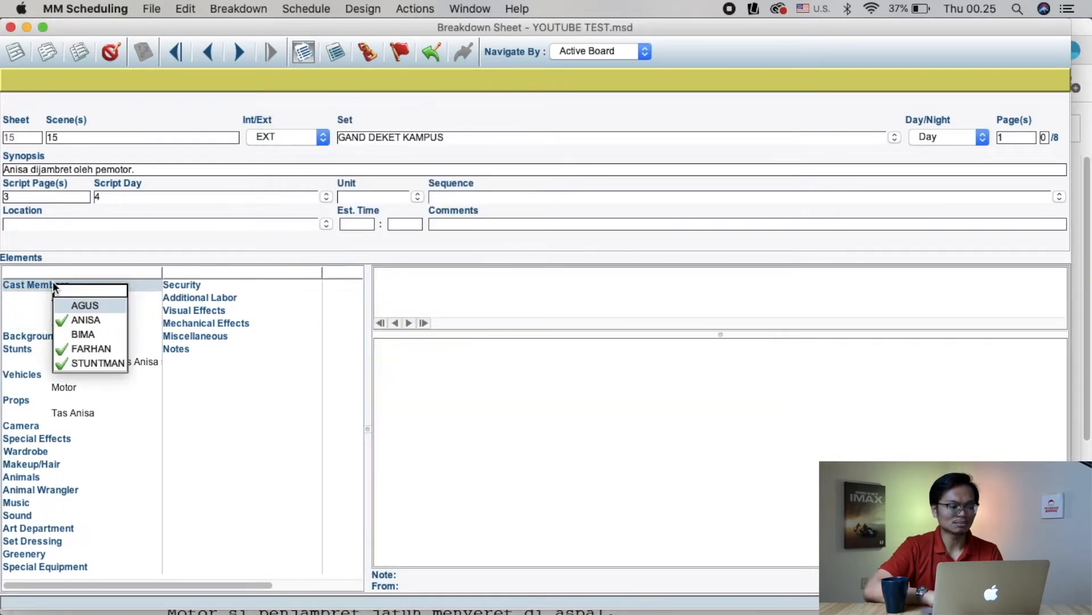
pyautogui.write('ST')
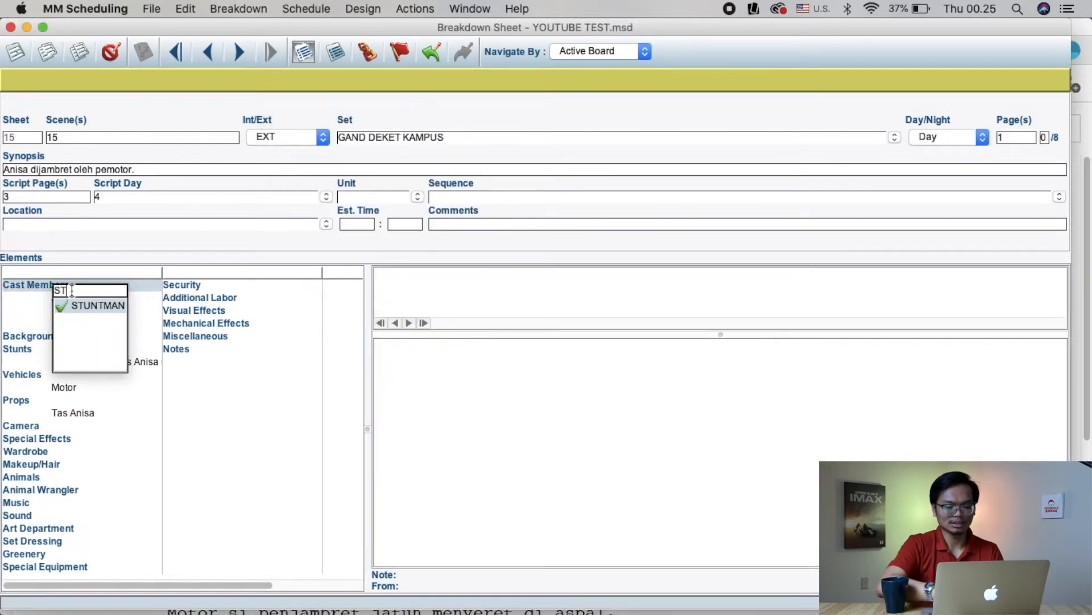
pyautogui.write('UNT C')
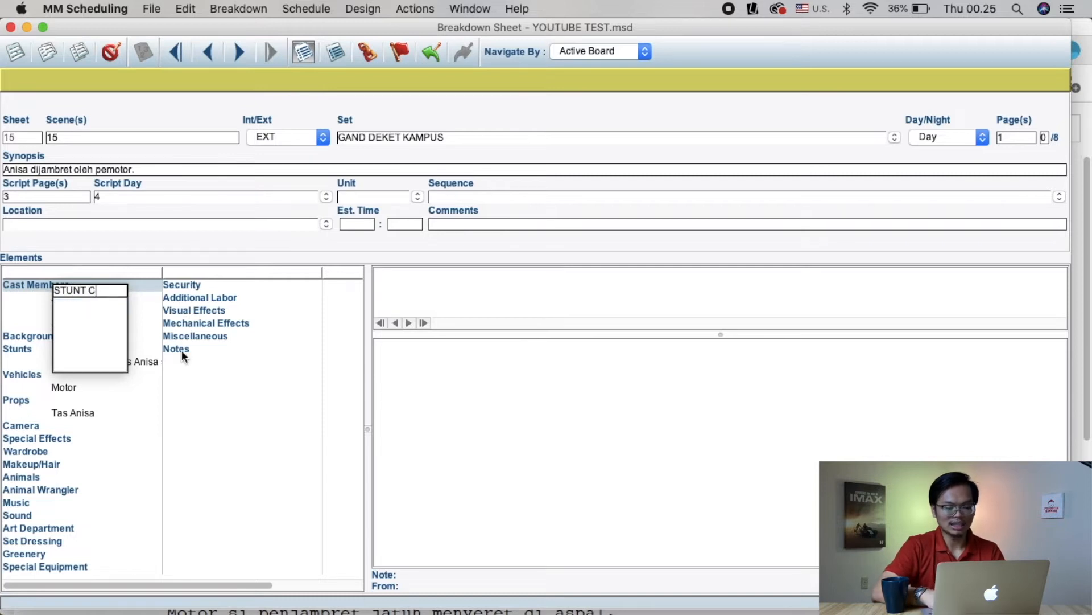
pyautogui.write('OORDINATOR')
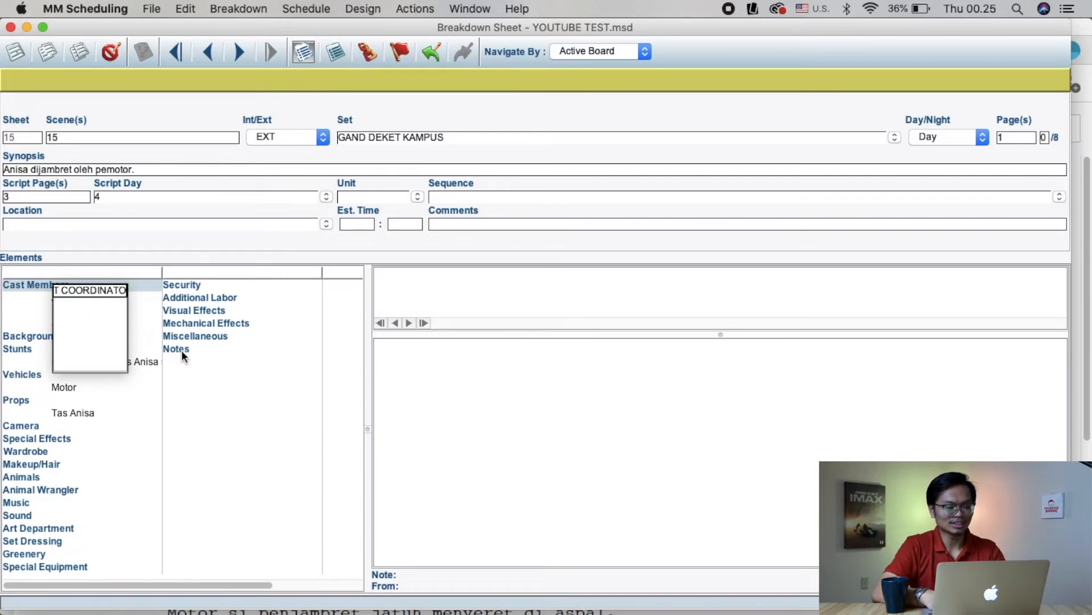
pyautogui.press('Return')
pyautogui.press('Return')
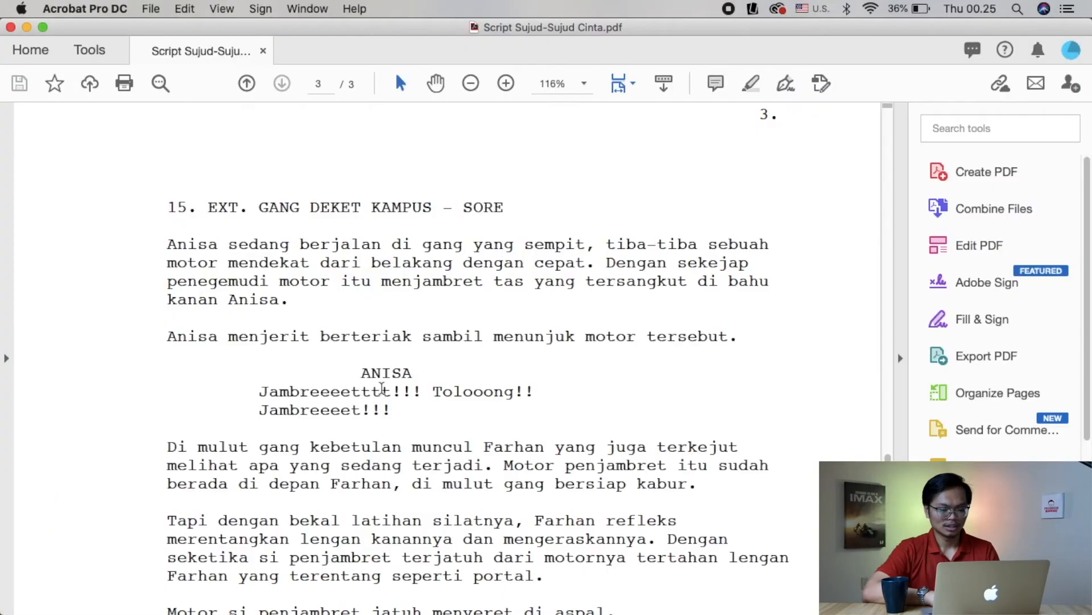
# Read scene 15 of the script PDF through the bag-snatching action, the snatcher's dialogue and the money handover.
pyautogui.scroll(-2, 275, 401)
pyautogui.scroll(-2, 284, 405)
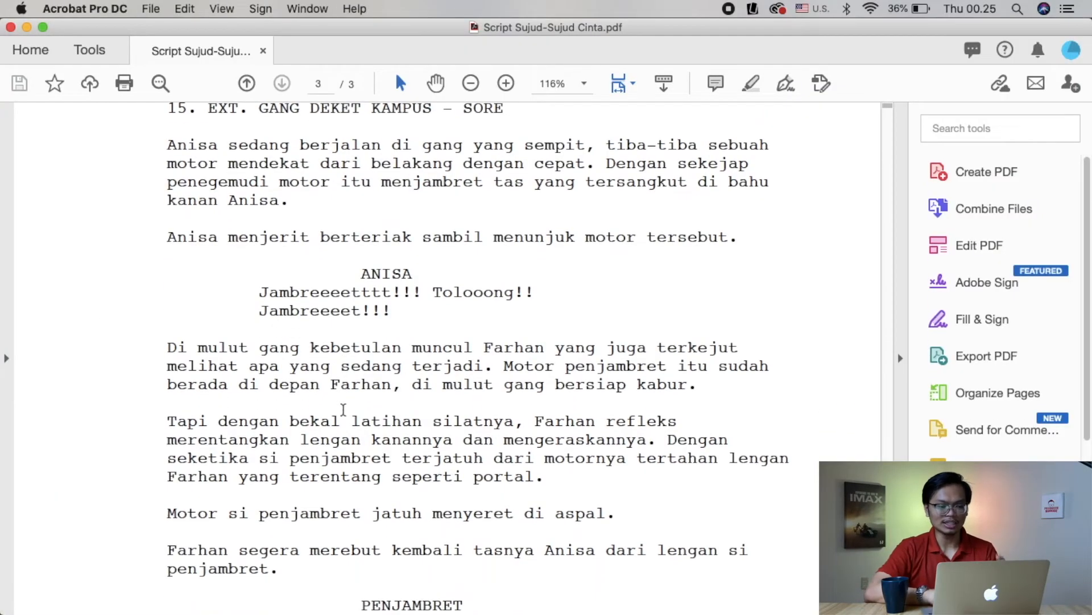
pyautogui.scroll(-4, 319, 412)
pyautogui.scroll(-2, 343, 410)
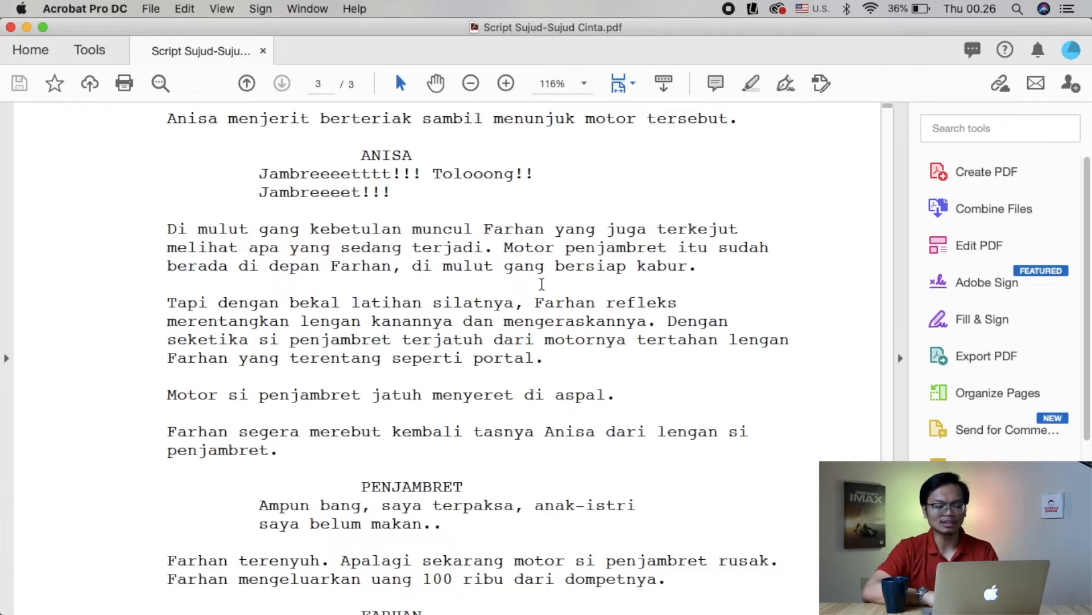
pyautogui.scroll(-1, 771, 303)
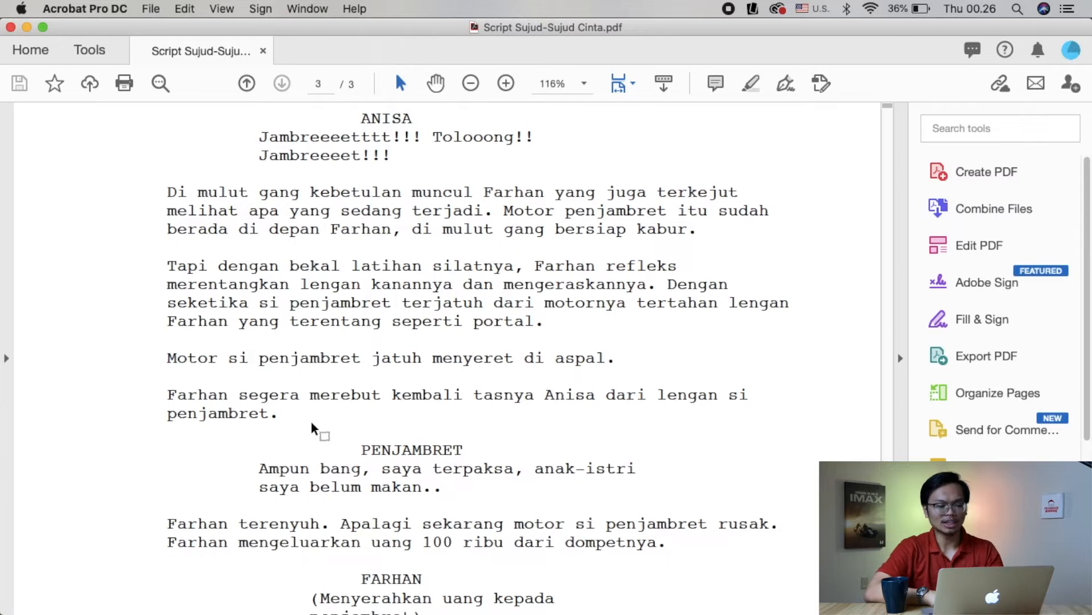
pyautogui.scroll(-1, 312, 429)
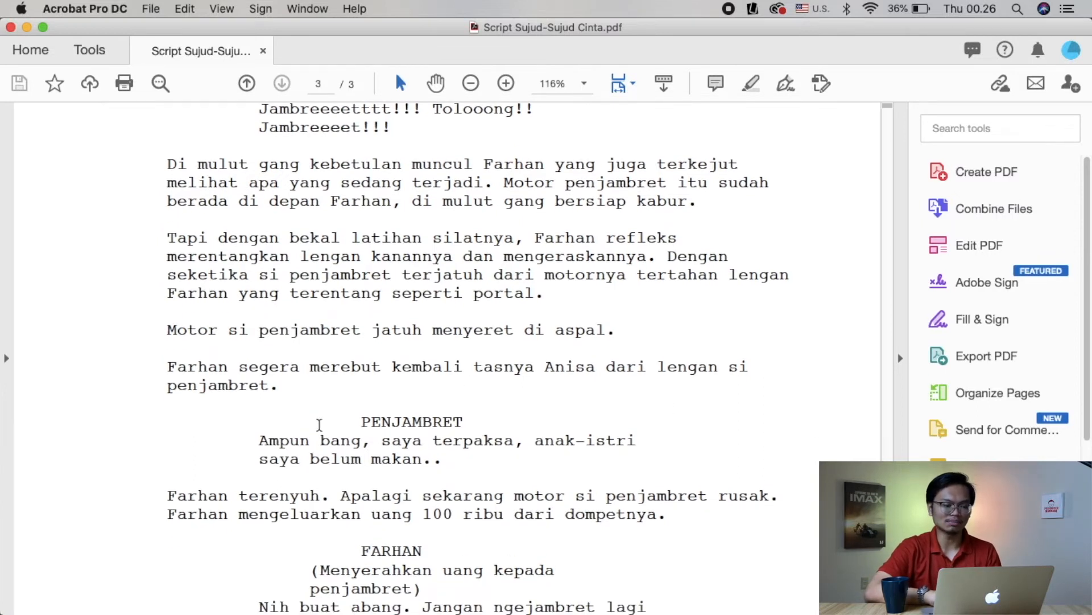
pyautogui.scroll(-1, 317, 422)
pyautogui.scroll(3, 500, 362)
# Switch to MM Scheduling, close the scene 15 breakdown sheet and open scene 1's sheet from the stripboard.
pyautogui.press('super+Tab')
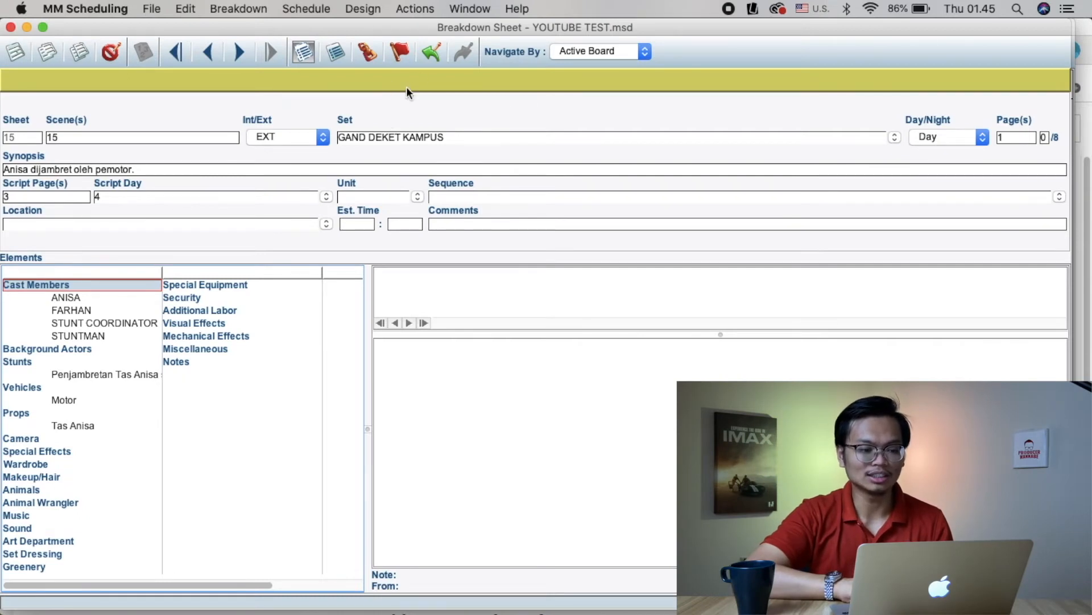
pyautogui.press('super+w')
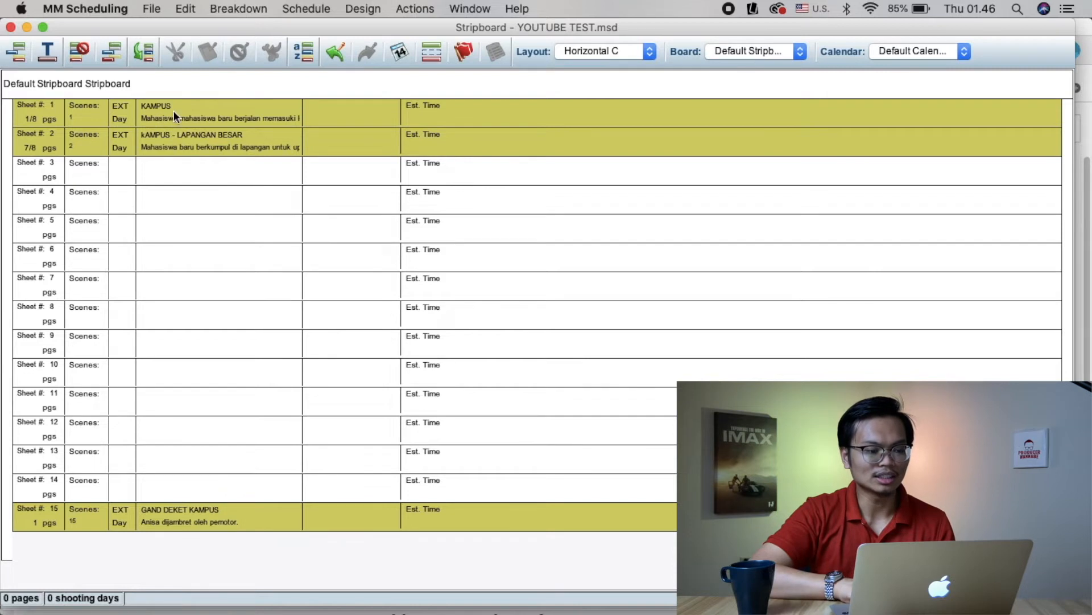
pyautogui.doubleClick(346, 120)
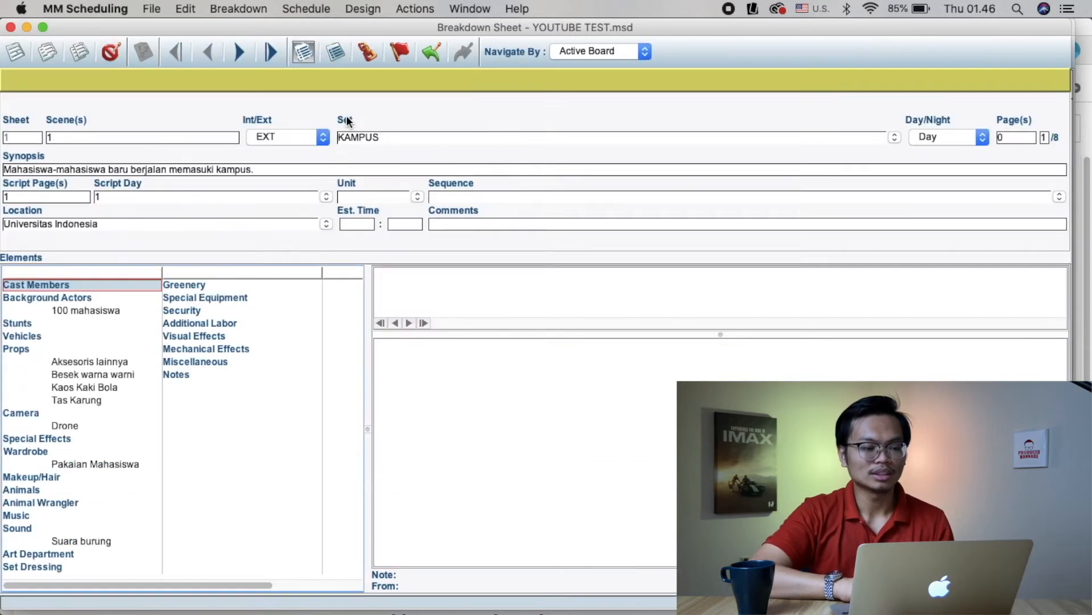
# Renumber the board IDs of all Cast Members elements starting from 1 in the Element Manager, and close the manager.
pyautogui.click(259, 9)
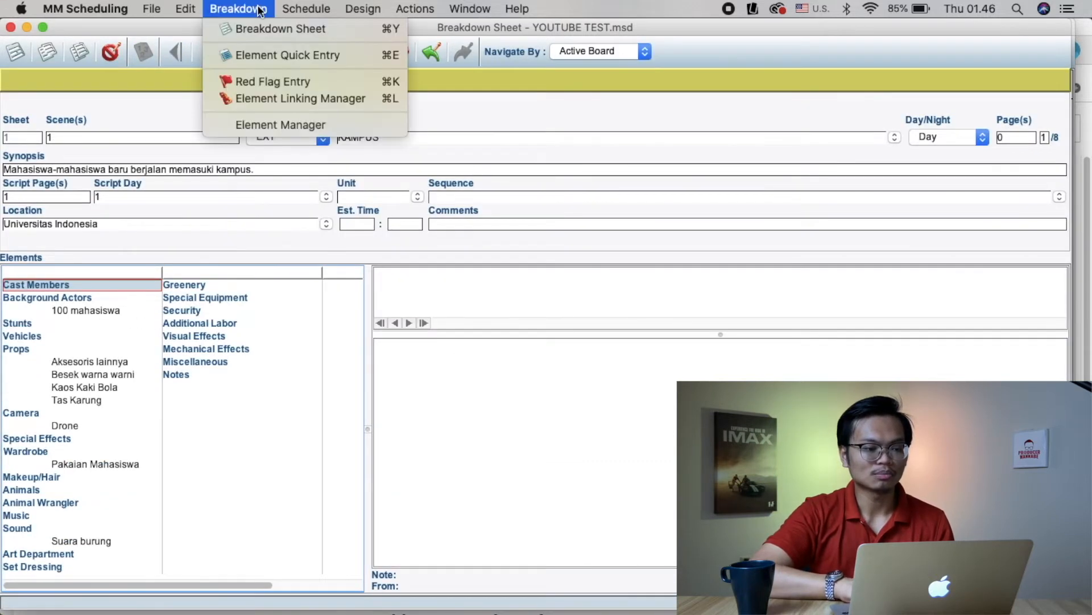
pyautogui.click(250, 124)
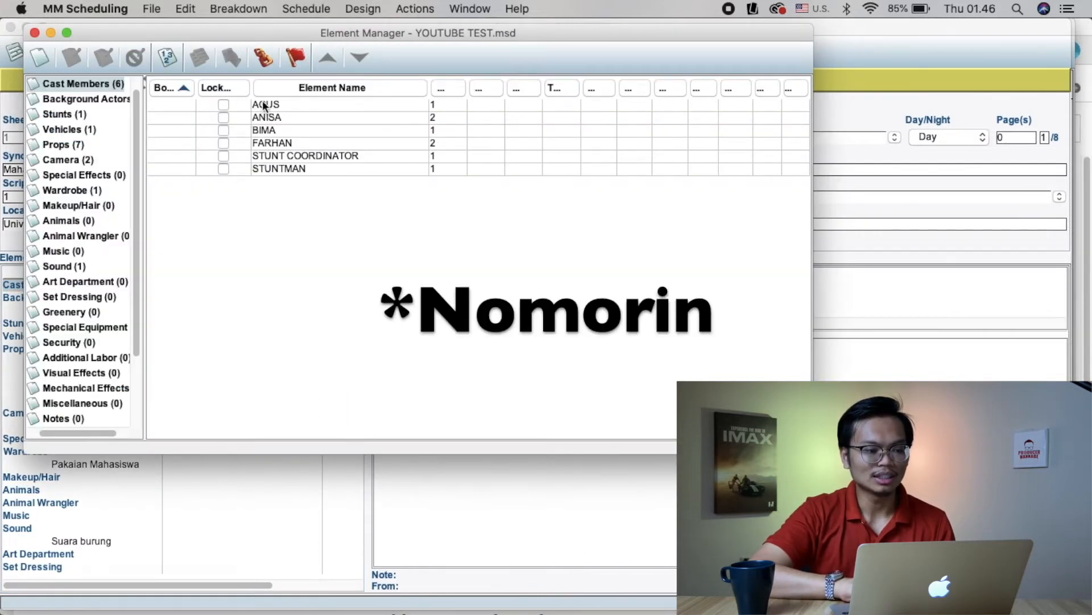
pyautogui.click(166, 58)
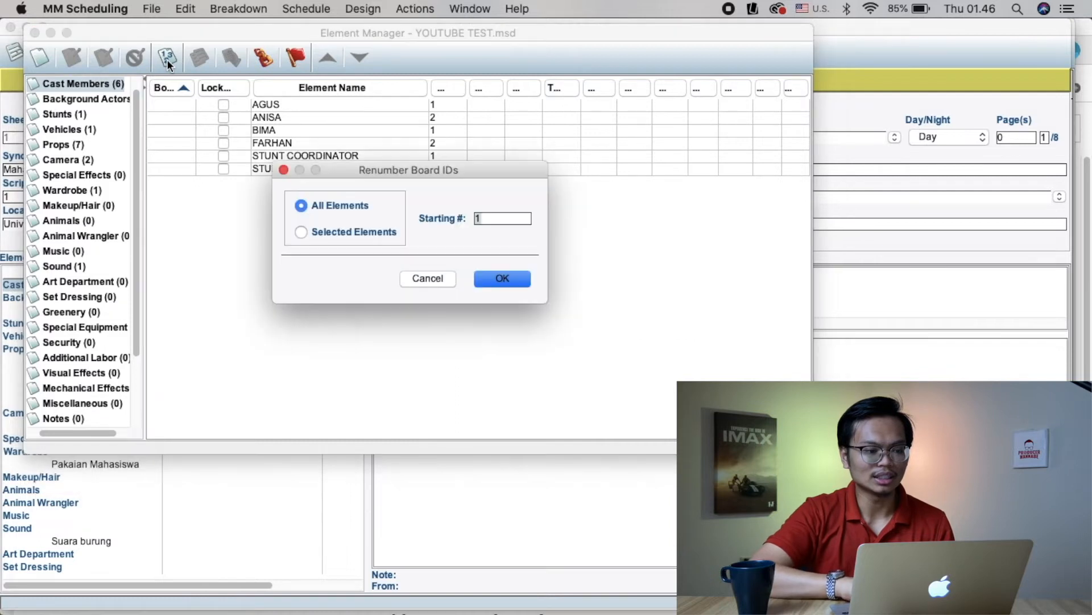
pyautogui.click(500, 275)
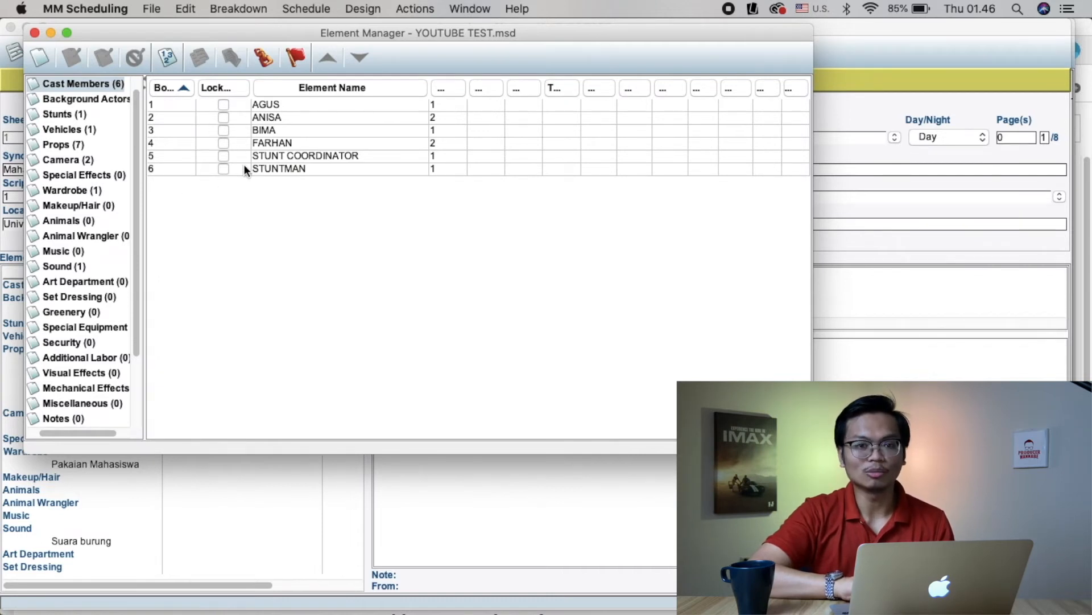
pyautogui.click(35, 32)
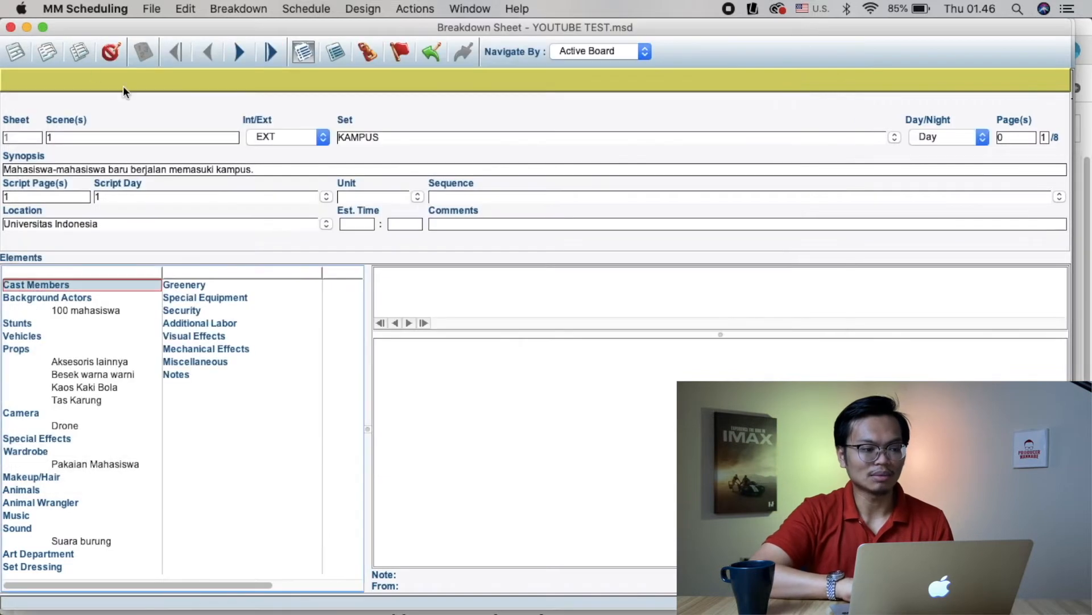
# Compare the cast IDs on scene 2's stripboard strip with the numbered cast members in its breakdown sheet.
pyautogui.doubleClick(123, 87)
pyautogui.click(123, 86)
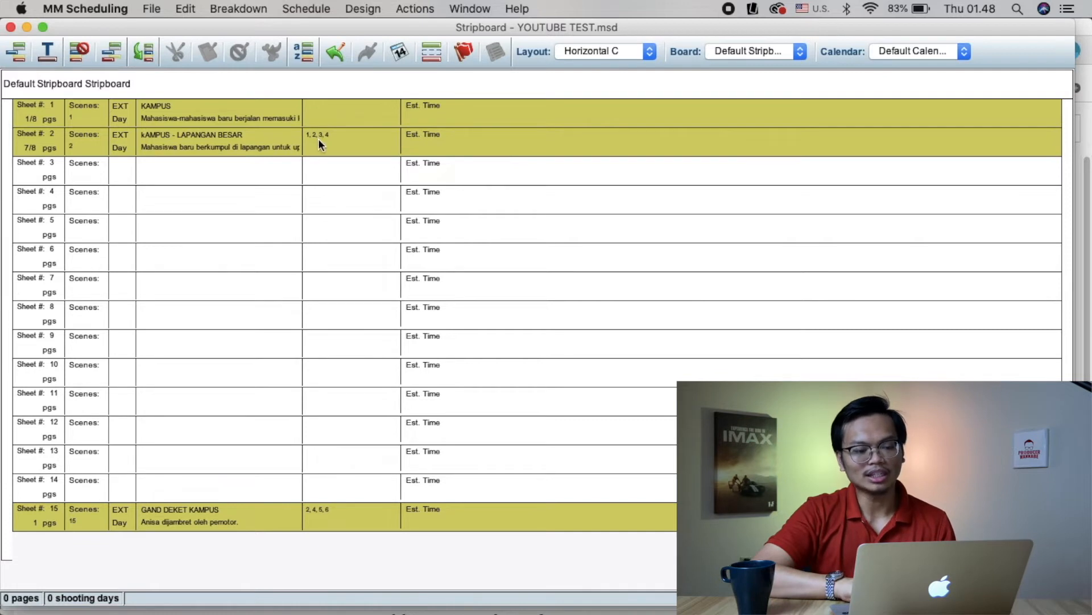
pyautogui.doubleClick(338, 139)
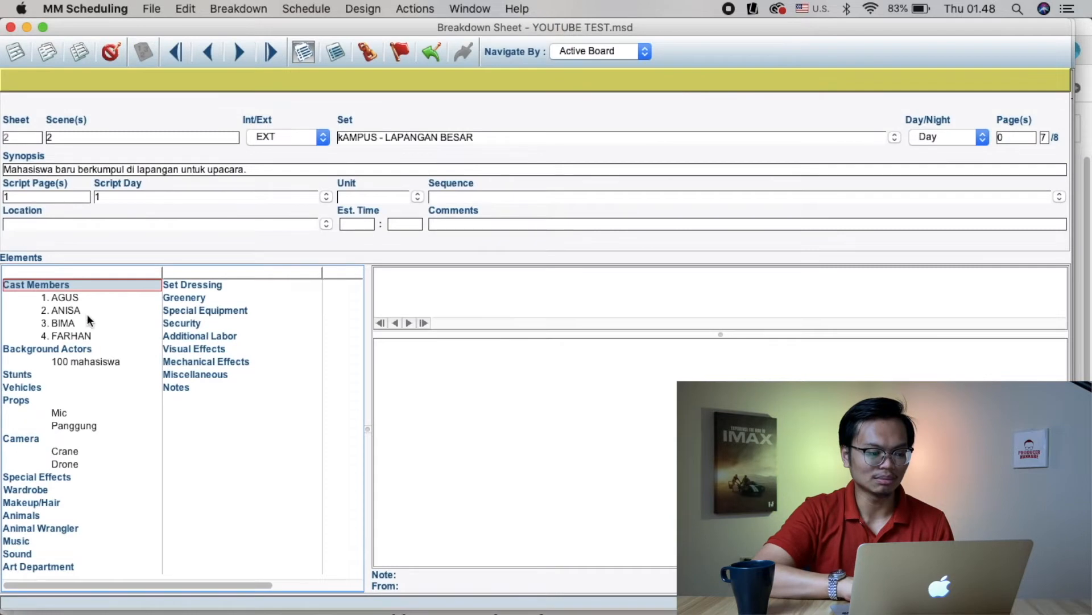
pyautogui.doubleClick(234, 79)
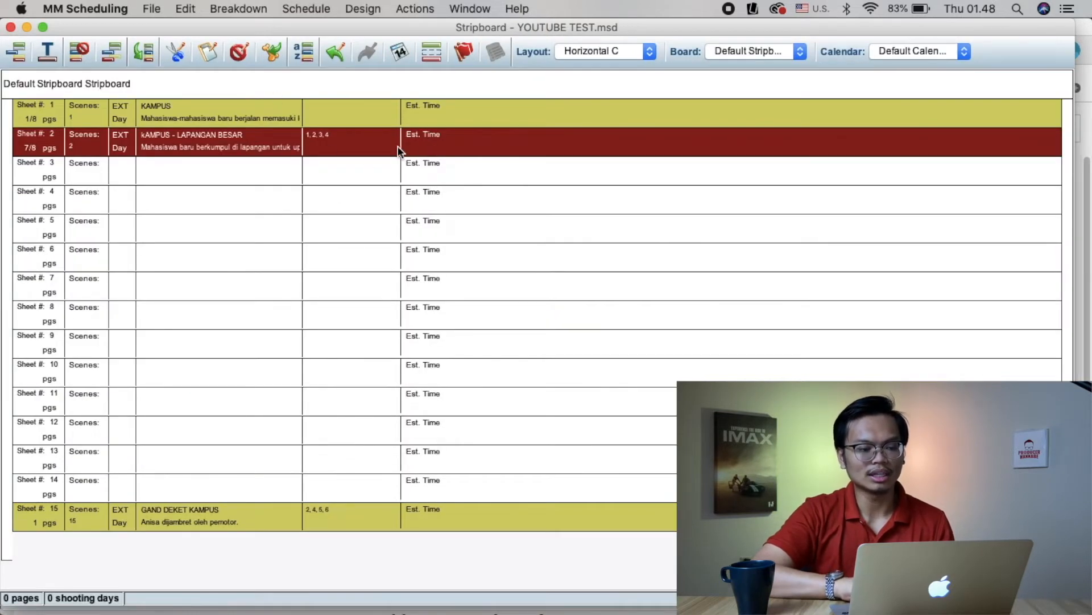
pyautogui.doubleClick(285, 147)
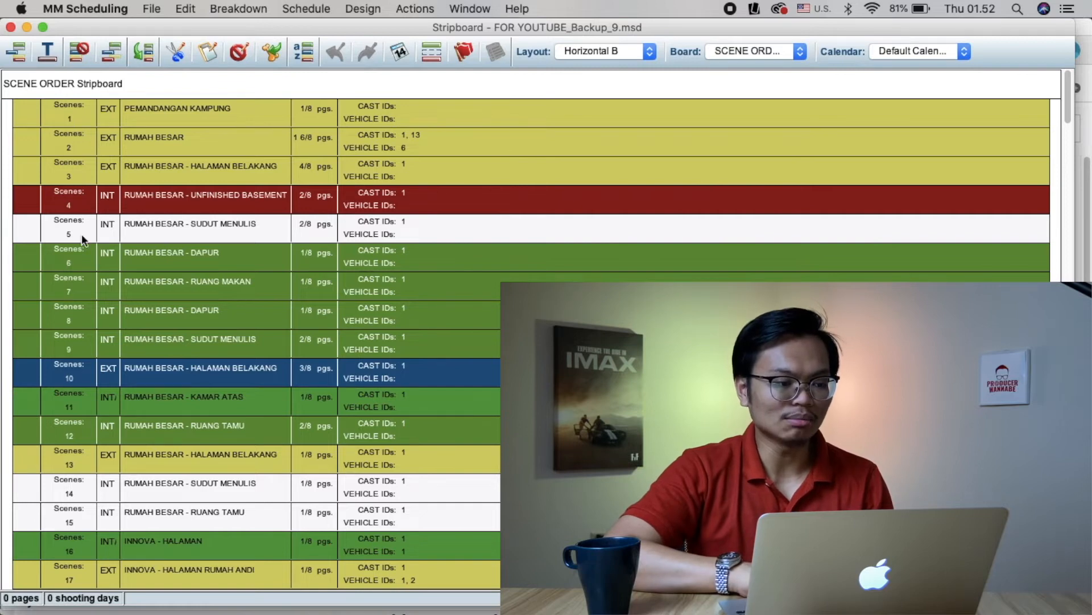
# Look through the entire SCENE ORDER stripboard of FOR YOUTUBE_Backup_9.msd, from scene 1 to the flashback scenes and back.
pyautogui.scroll(-20, 69, 259)
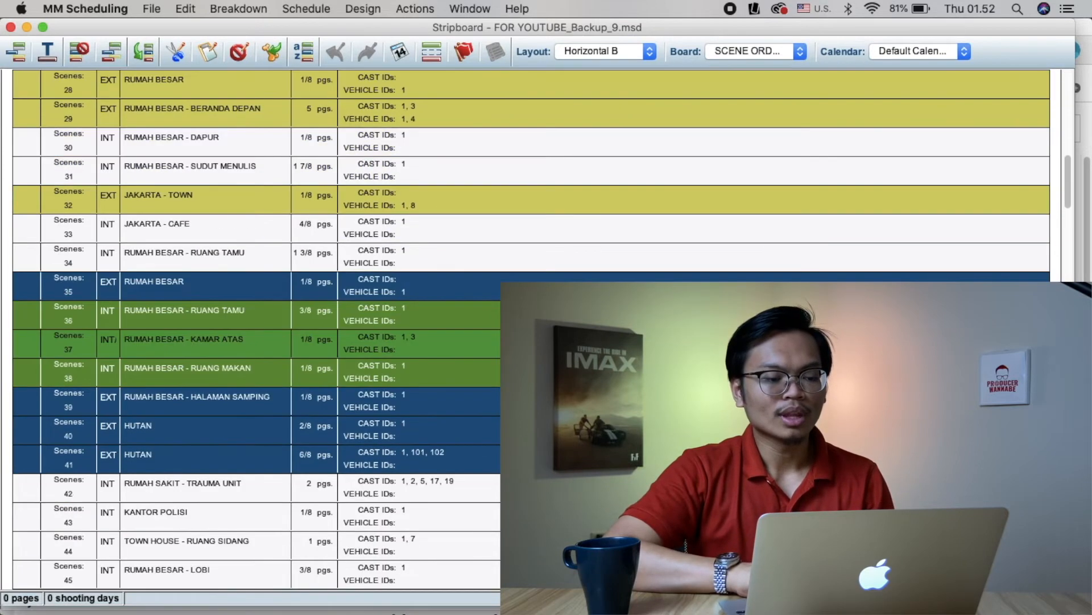
pyautogui.scroll(-20, 214, 408)
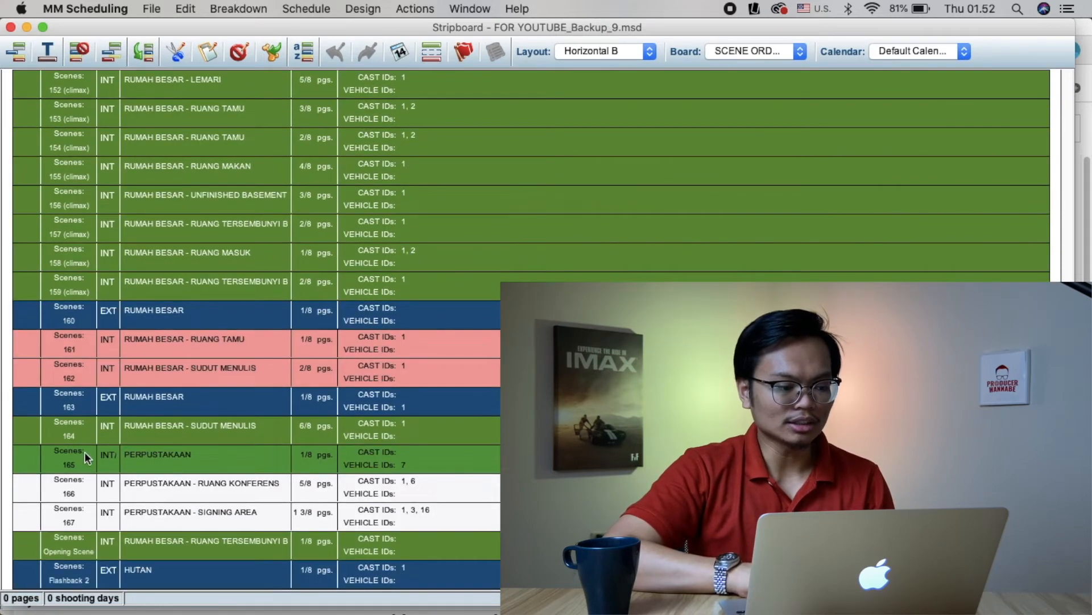
pyautogui.scroll(-2, 80, 504)
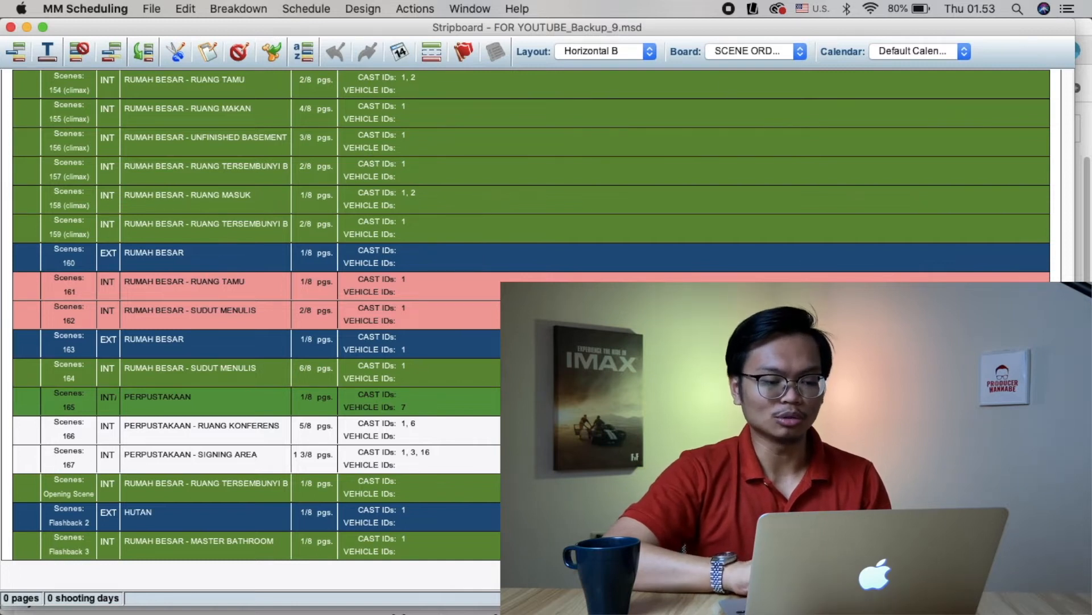
pyautogui.scroll(20, 250, 330)
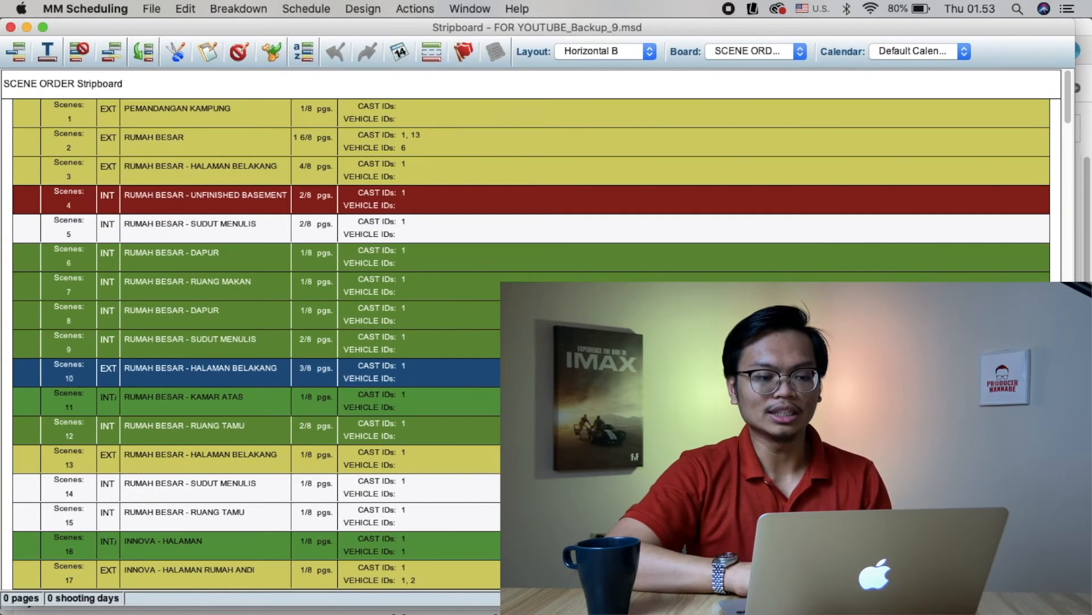
# Select the strips of scenes 13, 14, 9, 1 and 2 in turn to examine their colours, sets and cast IDs.
pyautogui.click(531, 459)
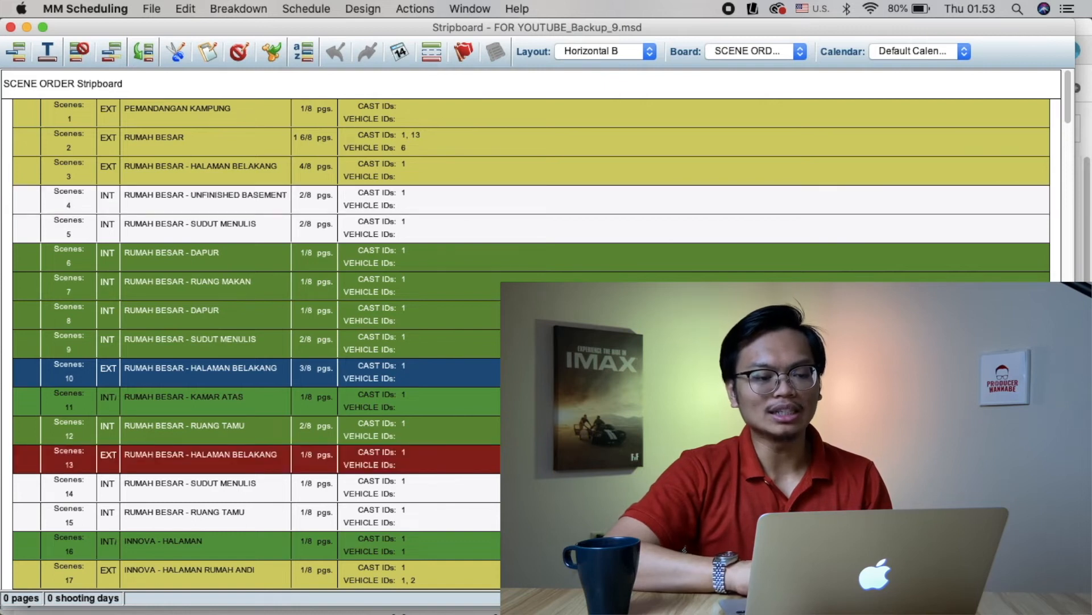
pyautogui.click(531, 488)
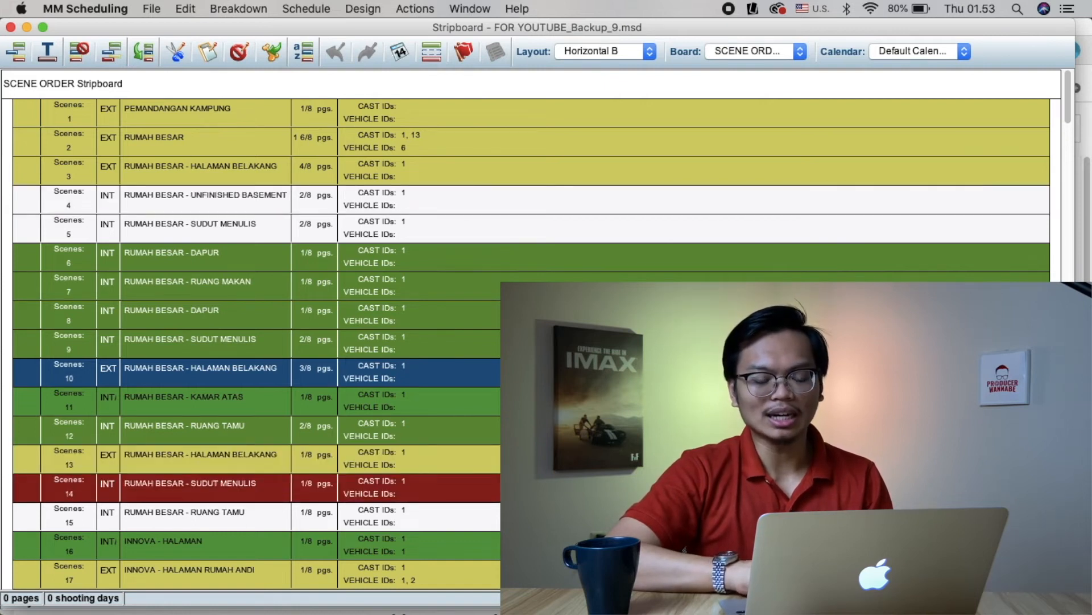
pyautogui.click(531, 344)
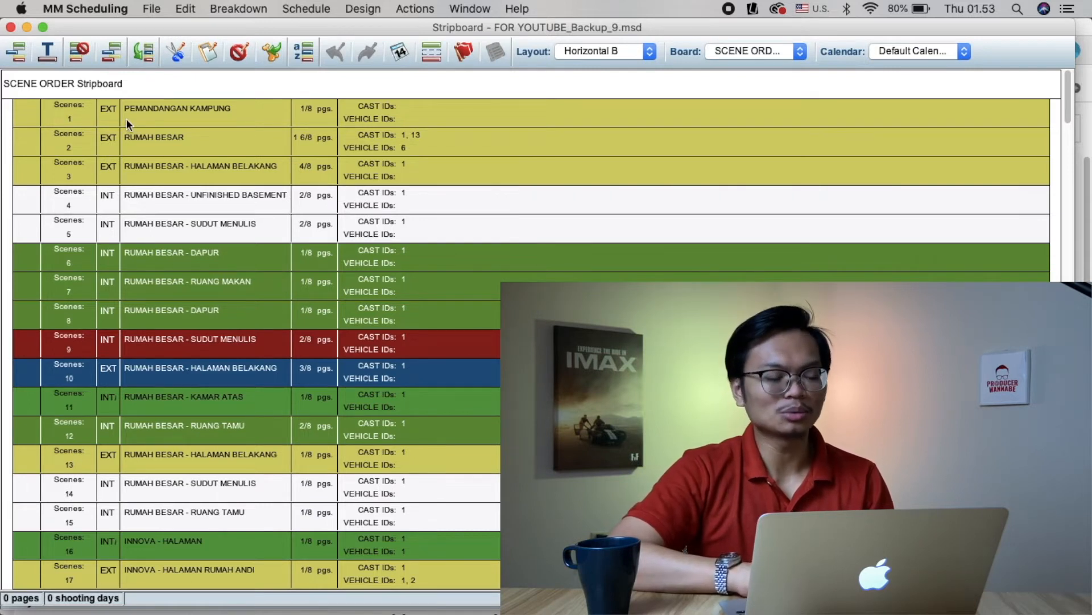
pyautogui.click(462, 108)
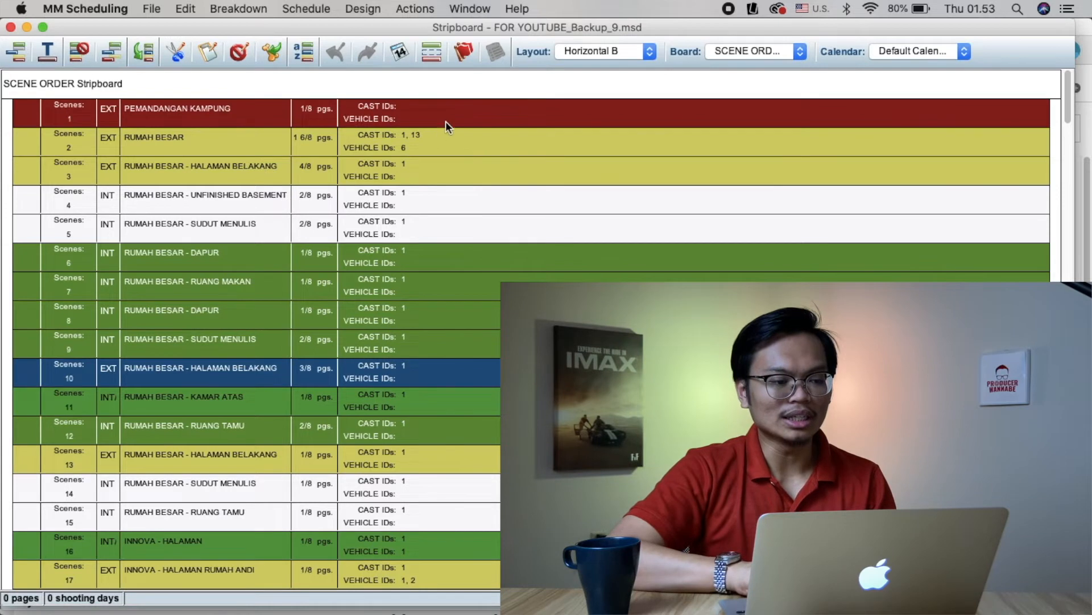
pyautogui.click(408, 132)
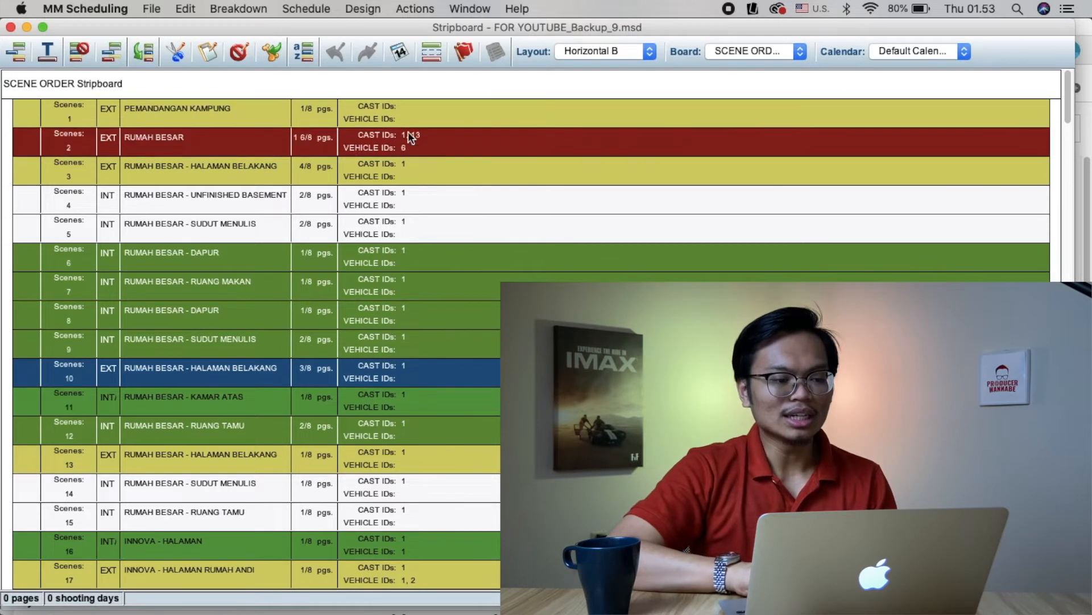
# Examine the breakdown sheets of scenes 1 and 4 for how Int/Ext and Day/Night relate to their strip colours.
pyautogui.click(469, 111)
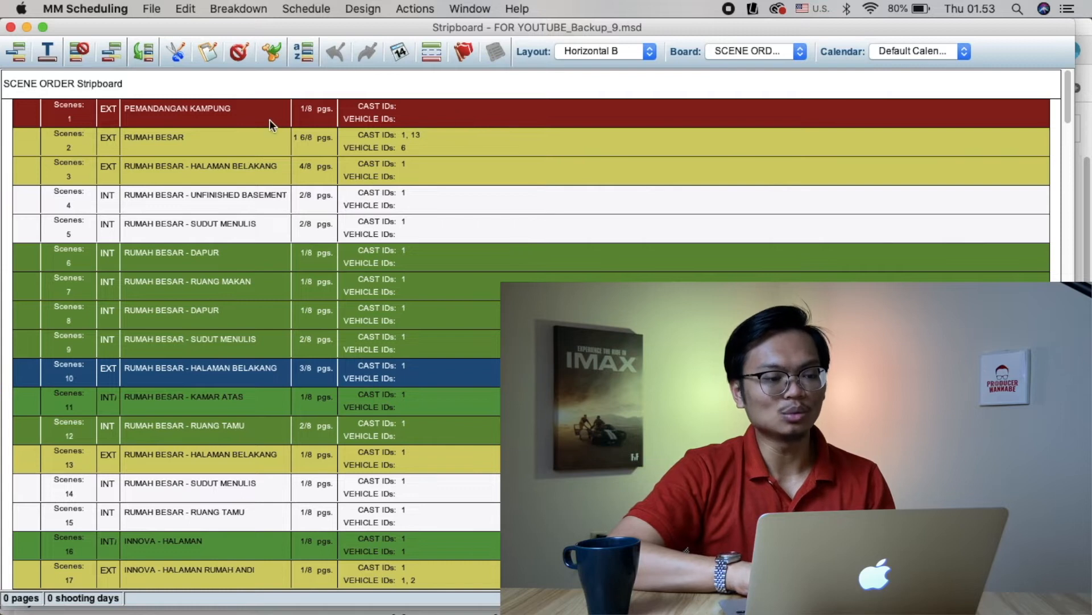
pyautogui.doubleClick(212, 118)
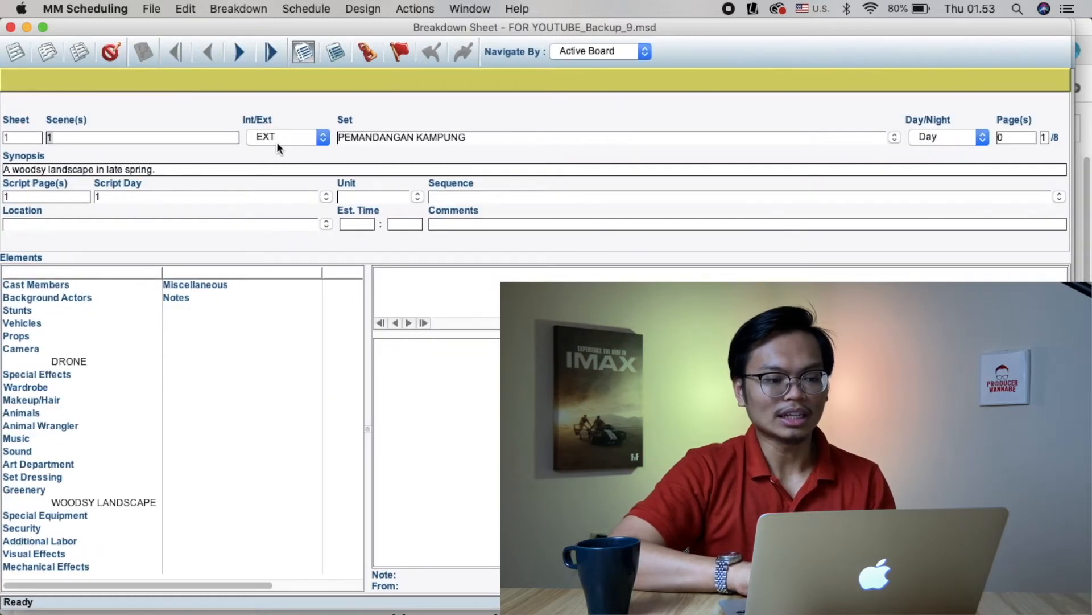
pyautogui.doubleClick(818, 81)
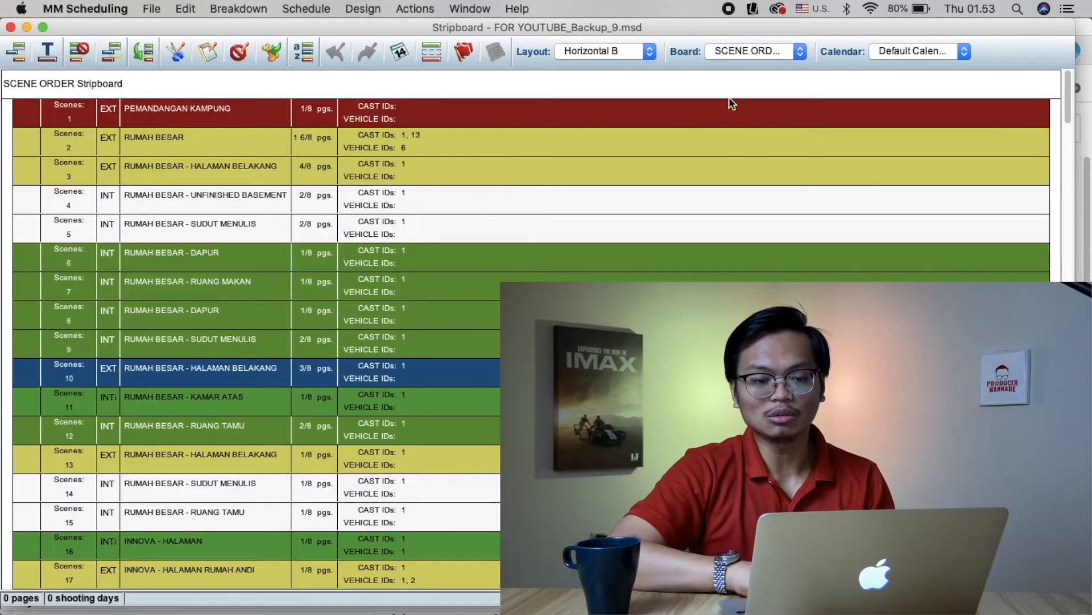
pyautogui.click(249, 199)
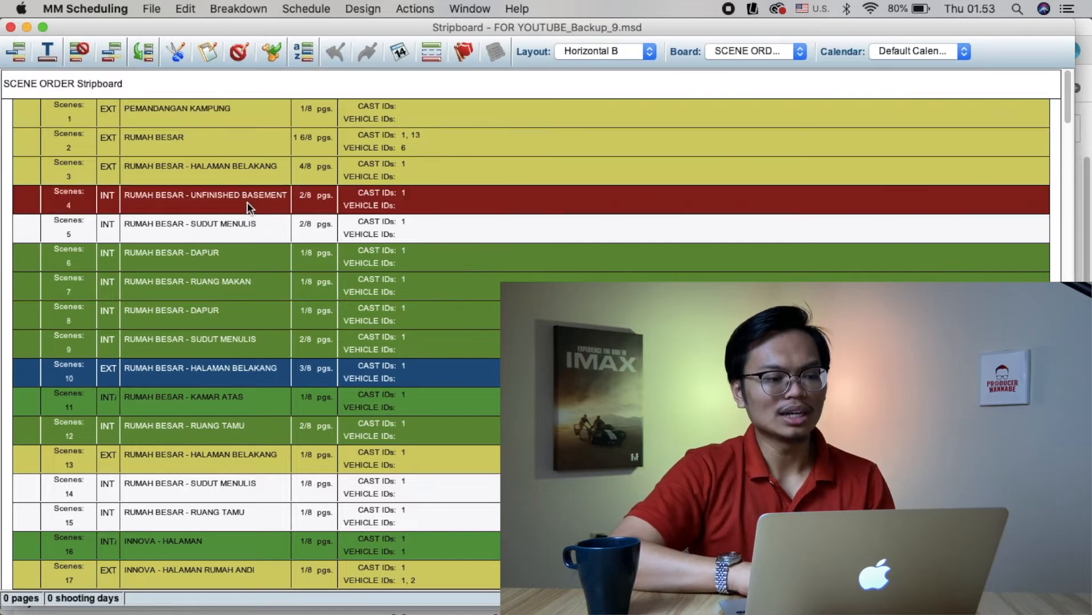
pyautogui.doubleClick(148, 200)
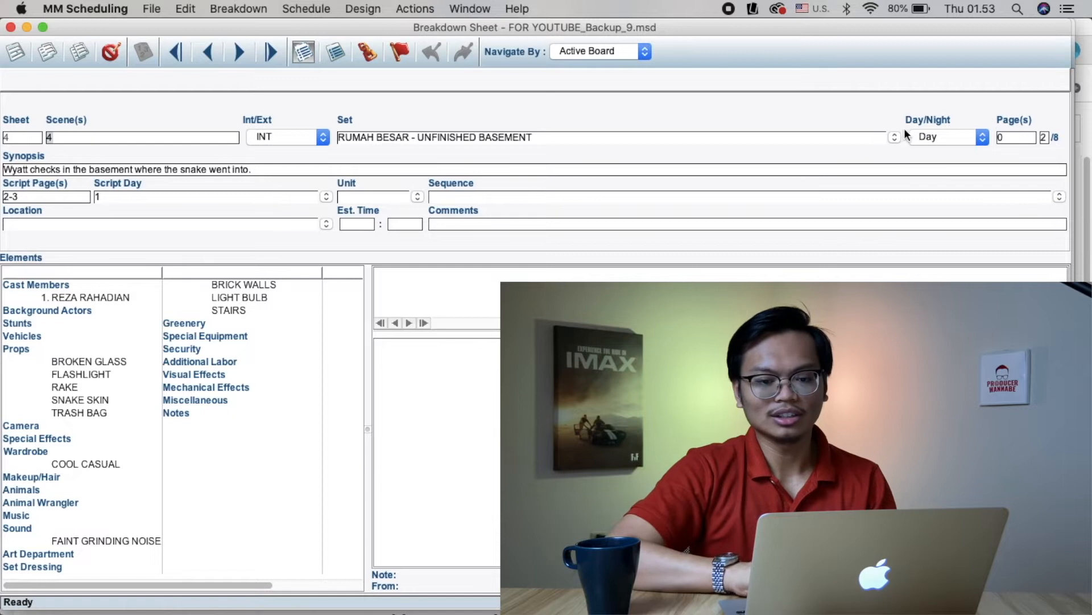
pyautogui.doubleClick(601, 83)
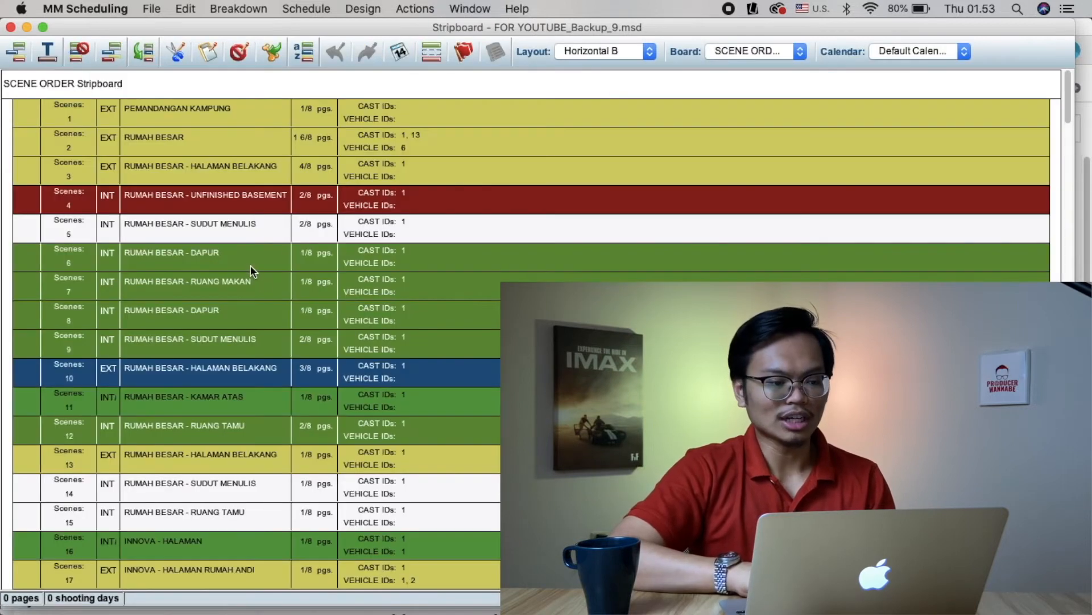
# Examine the breakdown sheets of scenes 6 and 10 for how Int/Ext and Day/Night relate to their strip colours.
pyautogui.doubleClick(251, 264)
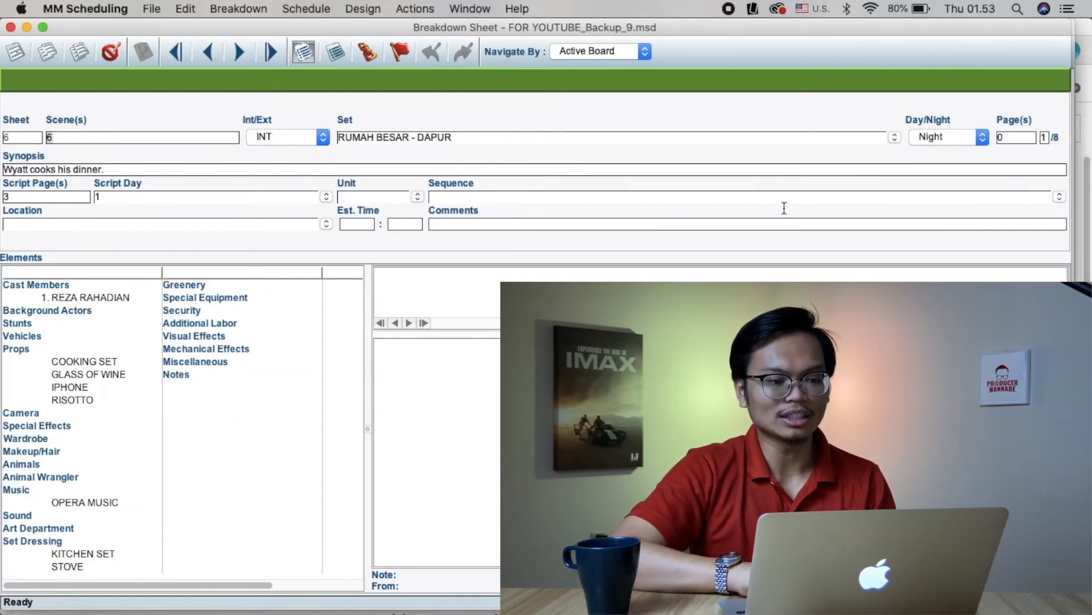
pyautogui.doubleClick(833, 95)
pyautogui.click(450, 364)
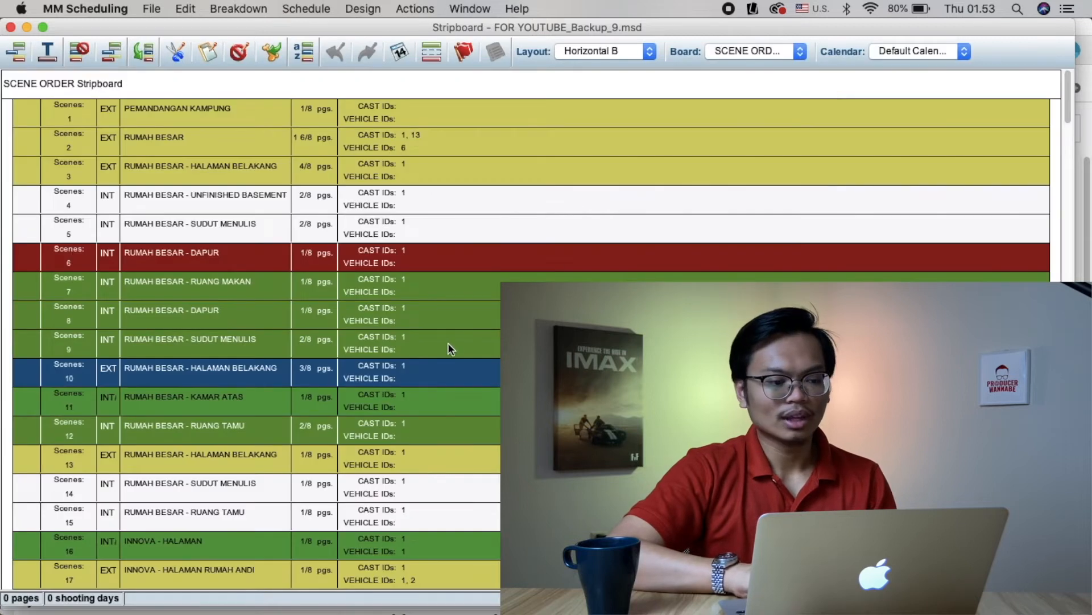
pyautogui.doubleClick(166, 370)
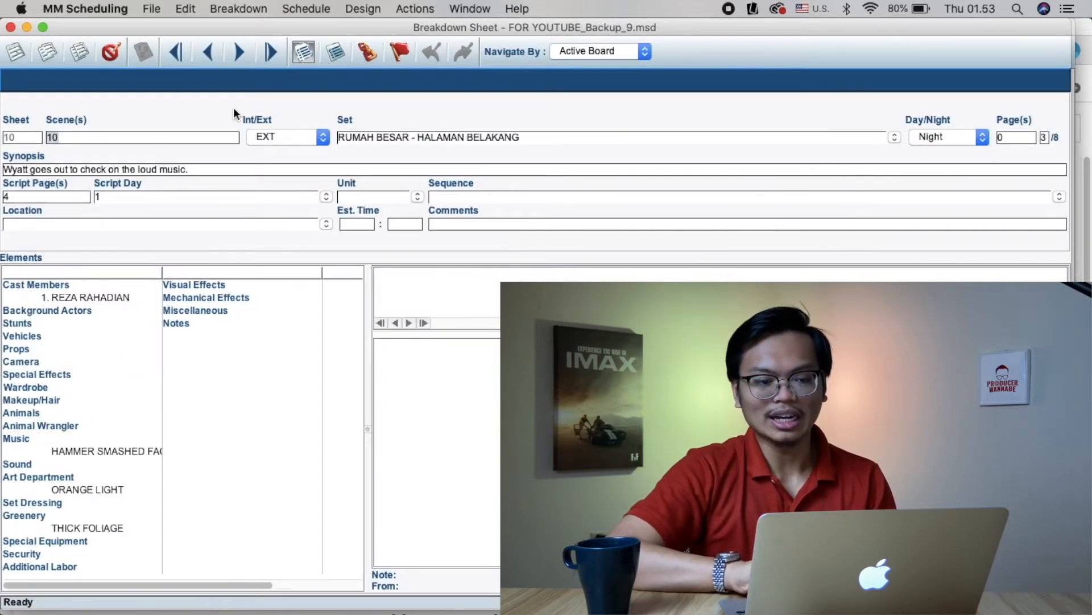
pyautogui.doubleClick(252, 85)
pyautogui.click(239, 429)
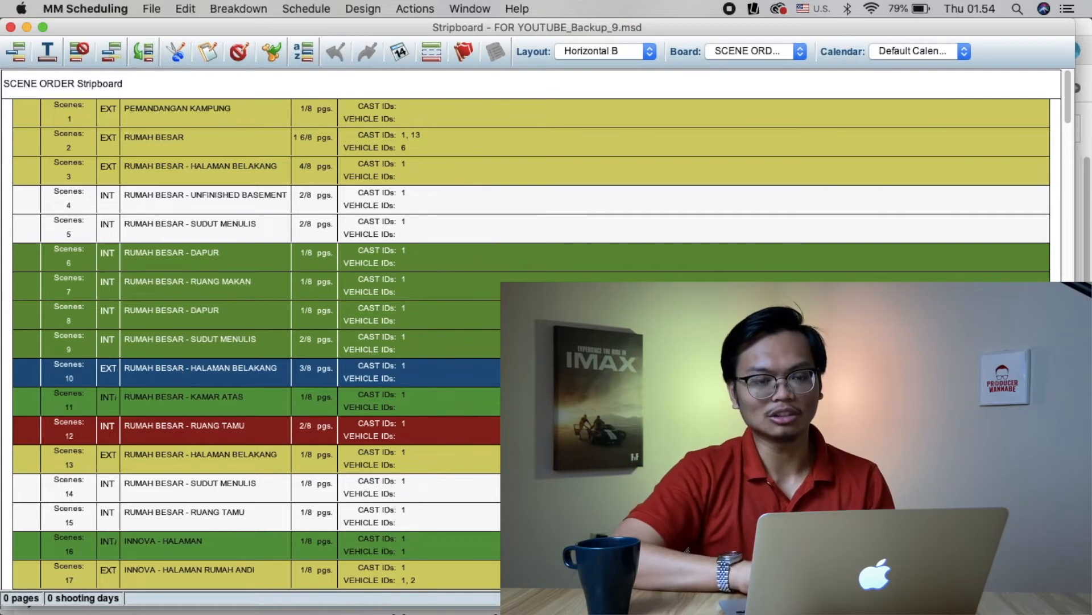
pyautogui.click(455, 497)
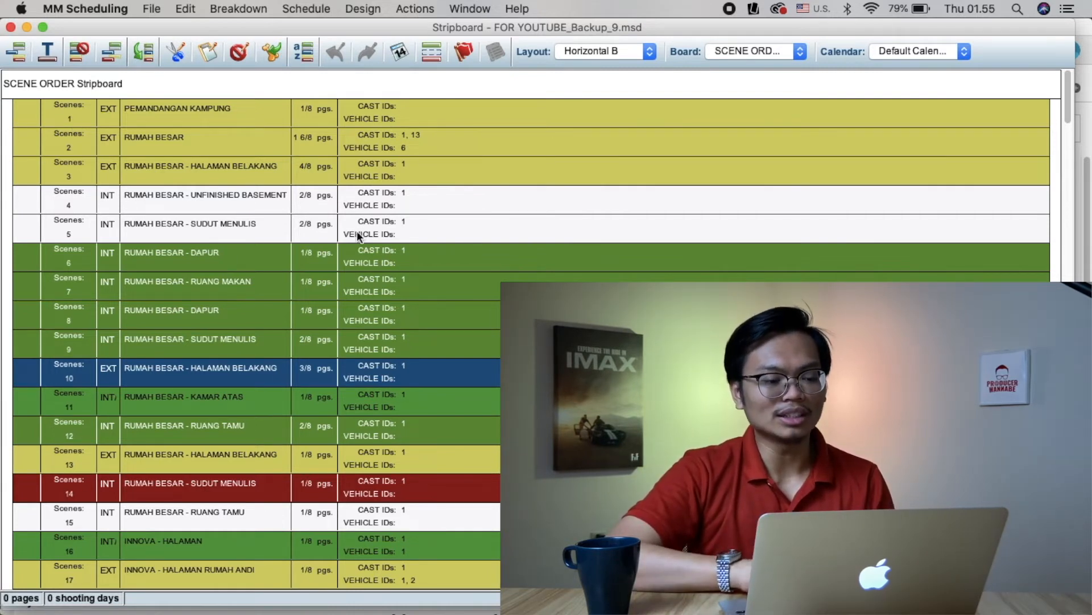
# Duplicate the SCENE ORDER stripboard as "Draft 1 Schedule" and make the copy the active board.
pyautogui.click(305, 10)
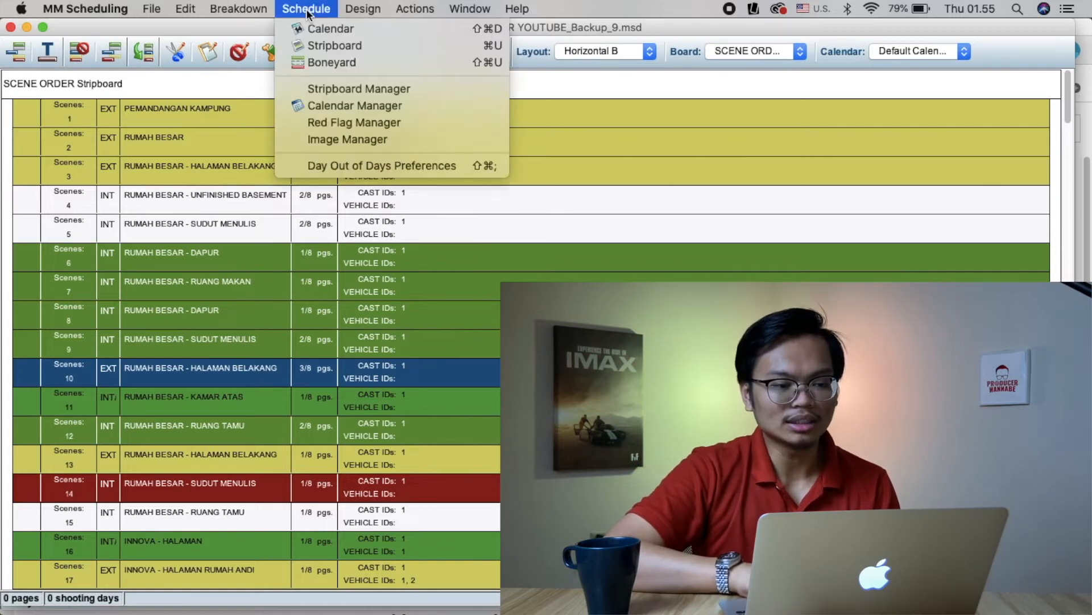
pyautogui.click(363, 89)
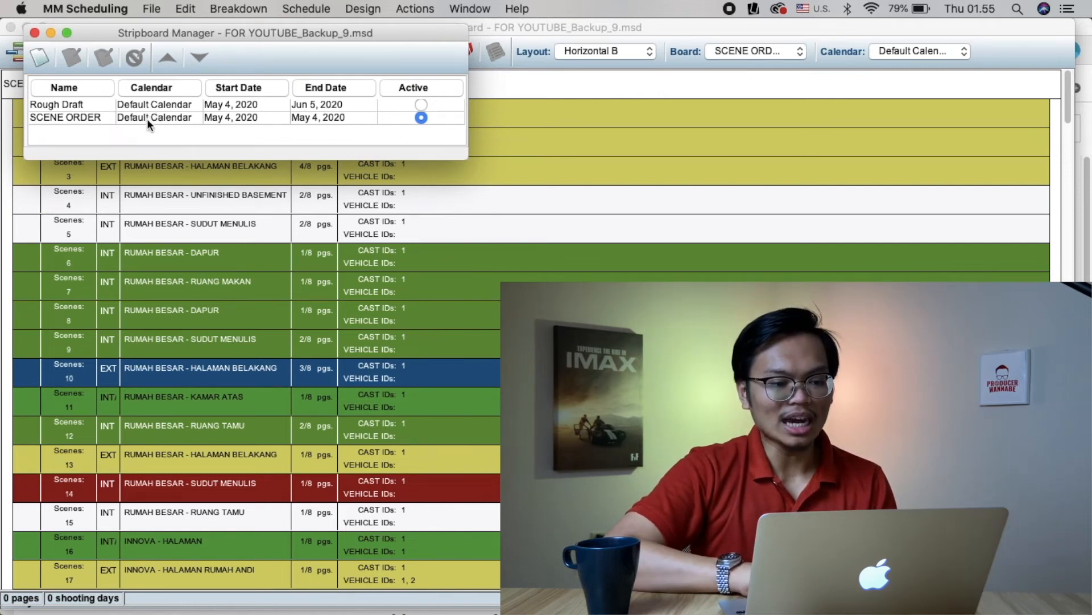
pyautogui.click(100, 117)
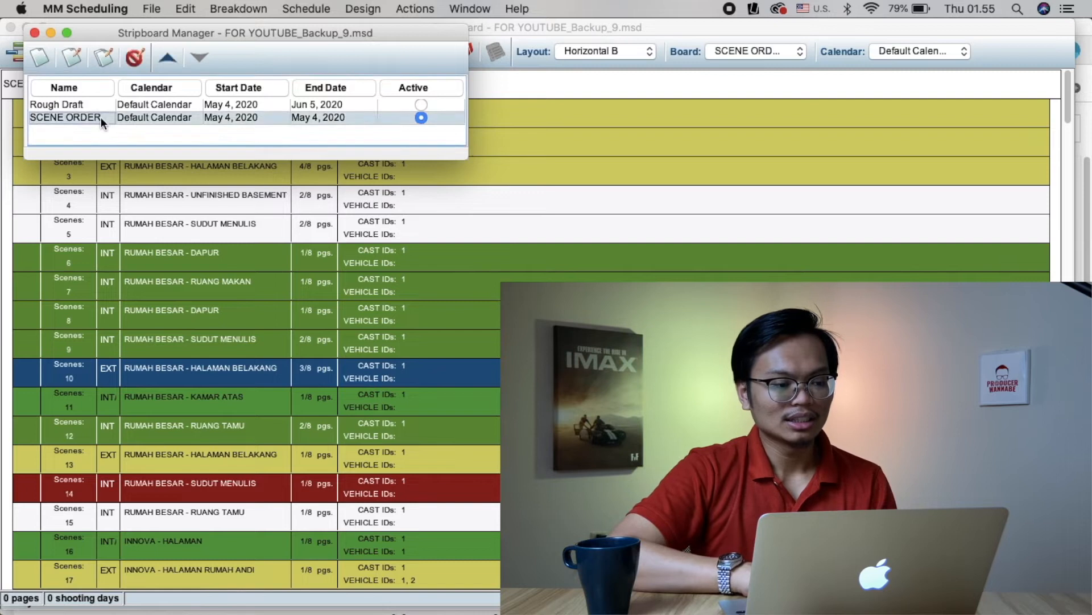
pyautogui.click(104, 57)
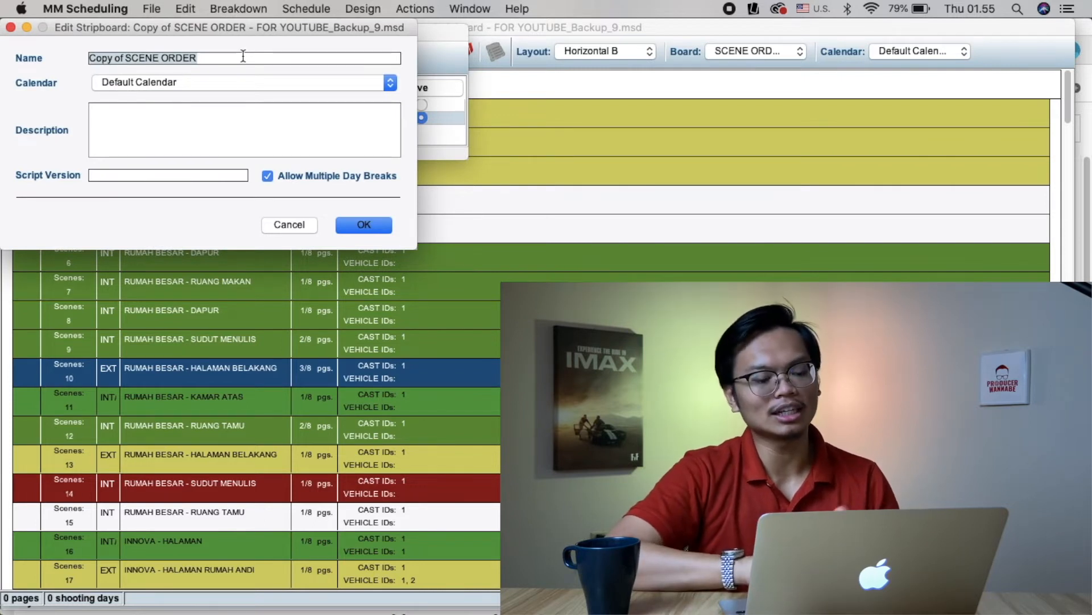
pyautogui.write('Draft 1')
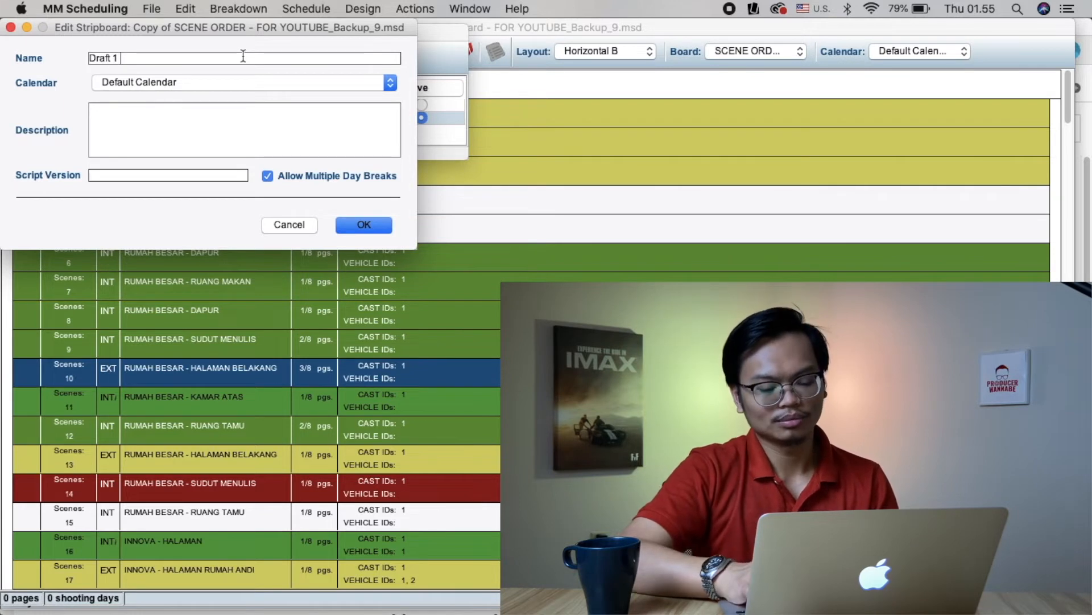
pyautogui.write(' Schedule')
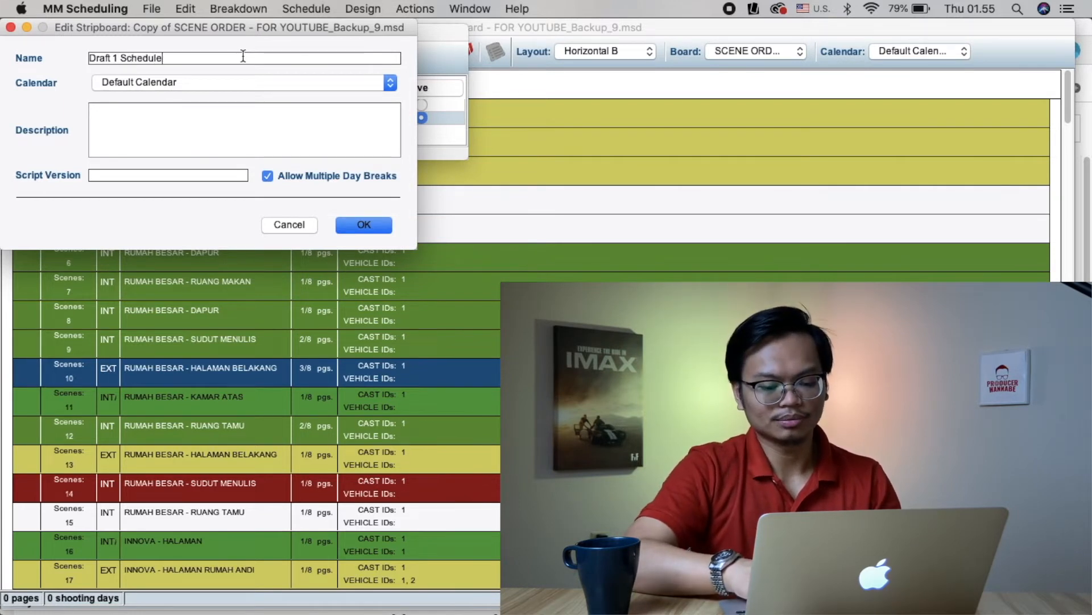
pyautogui.press('Return')
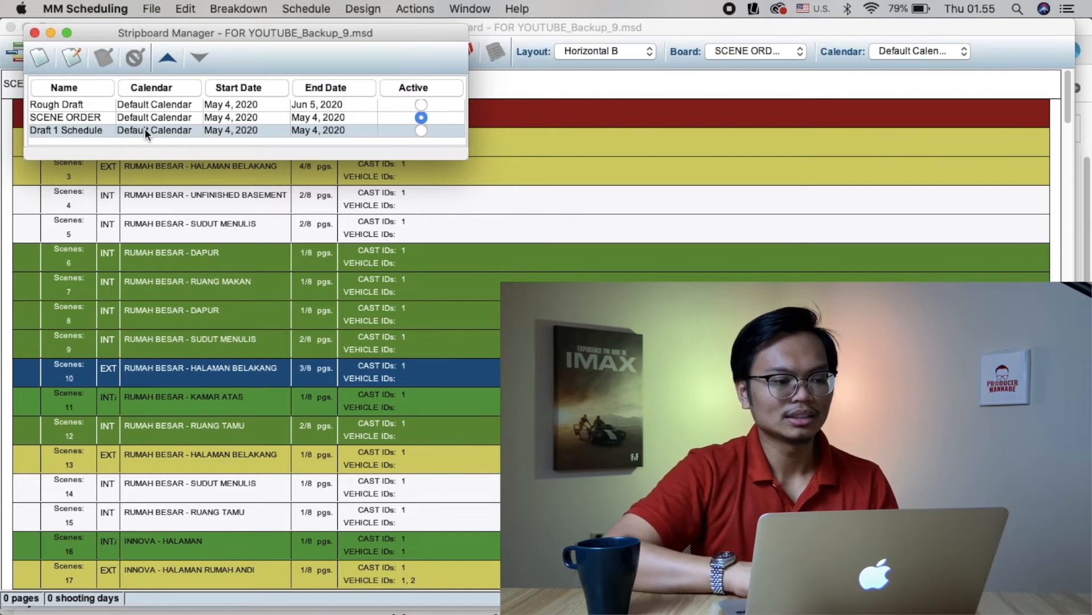
pyautogui.click(421, 130)
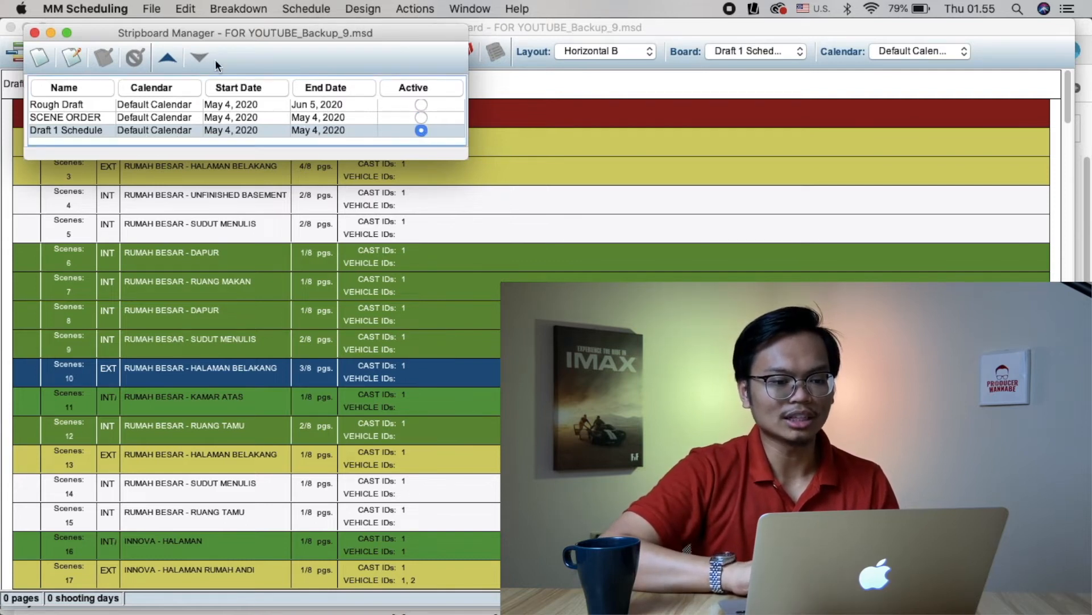
pyautogui.click(34, 33)
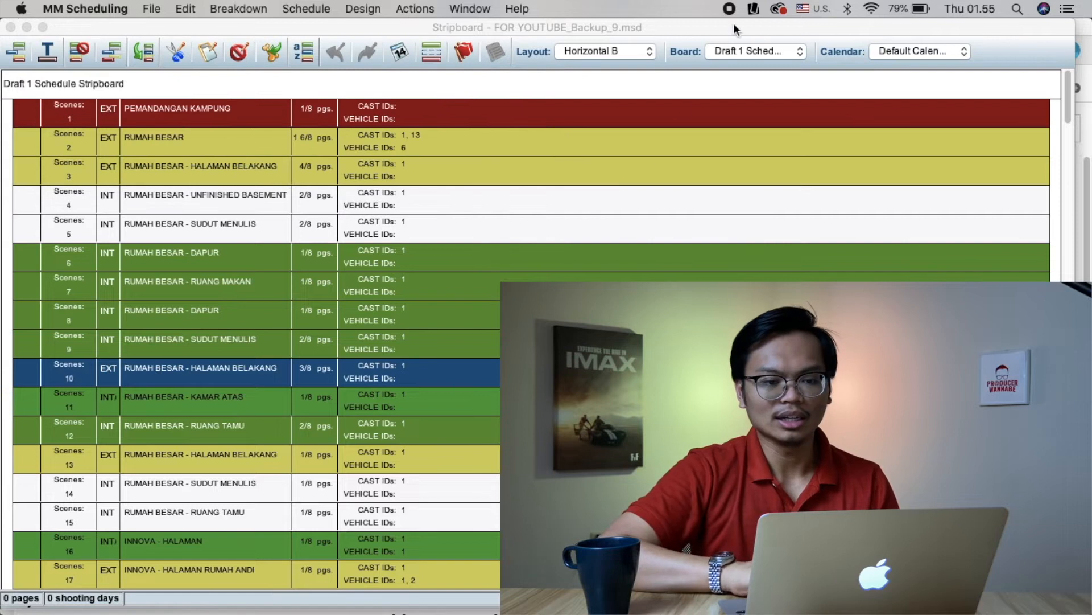
# View the SCENE ORDER board for comparison and return to the Draft 1 Schedule board.
pyautogui.click(721, 54)
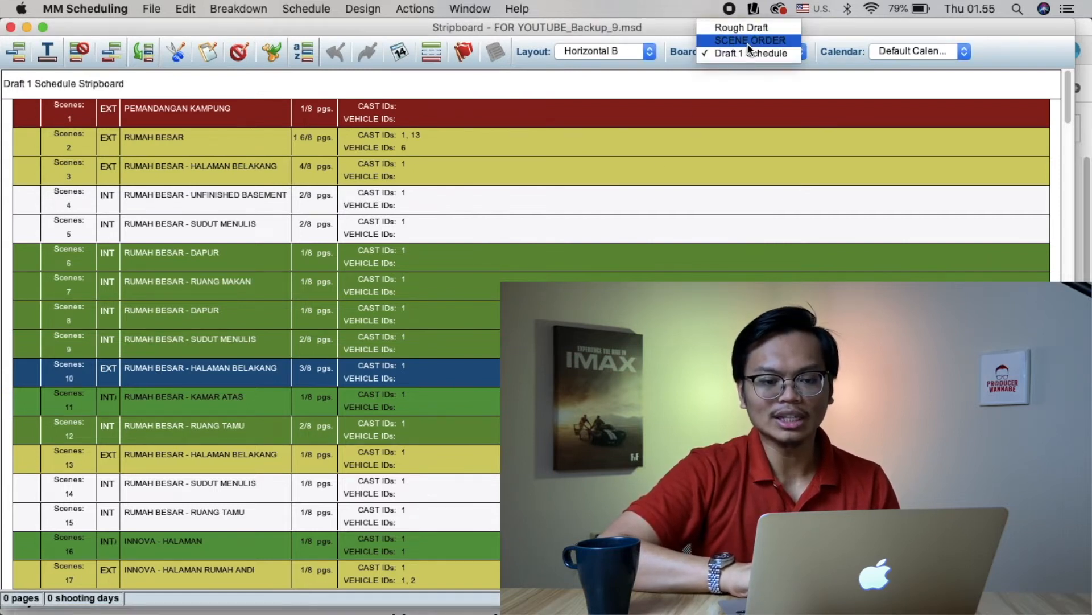
pyautogui.click(746, 41)
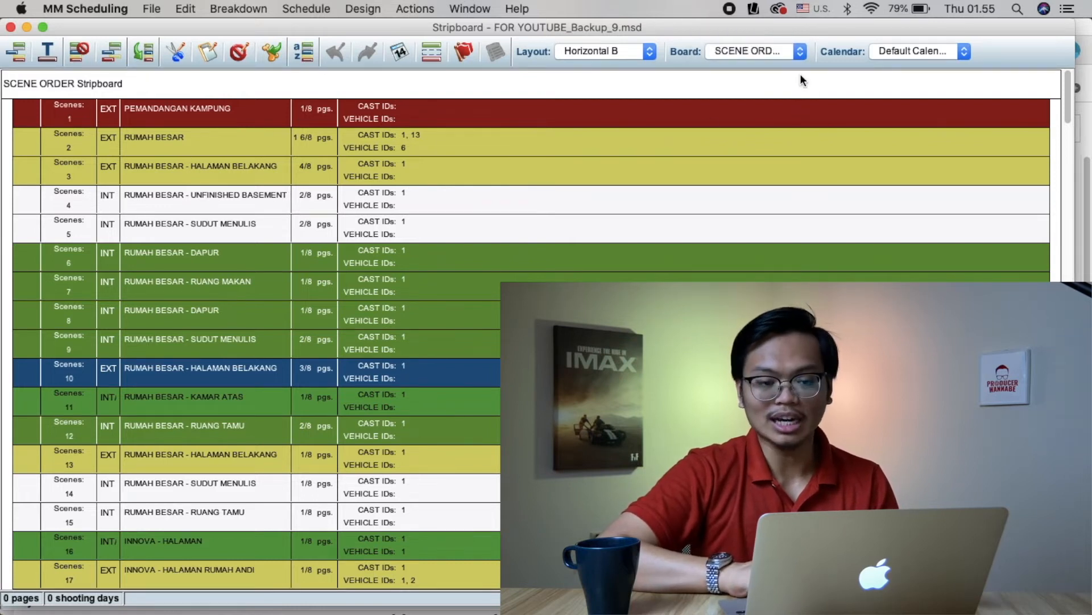
pyautogui.click(782, 53)
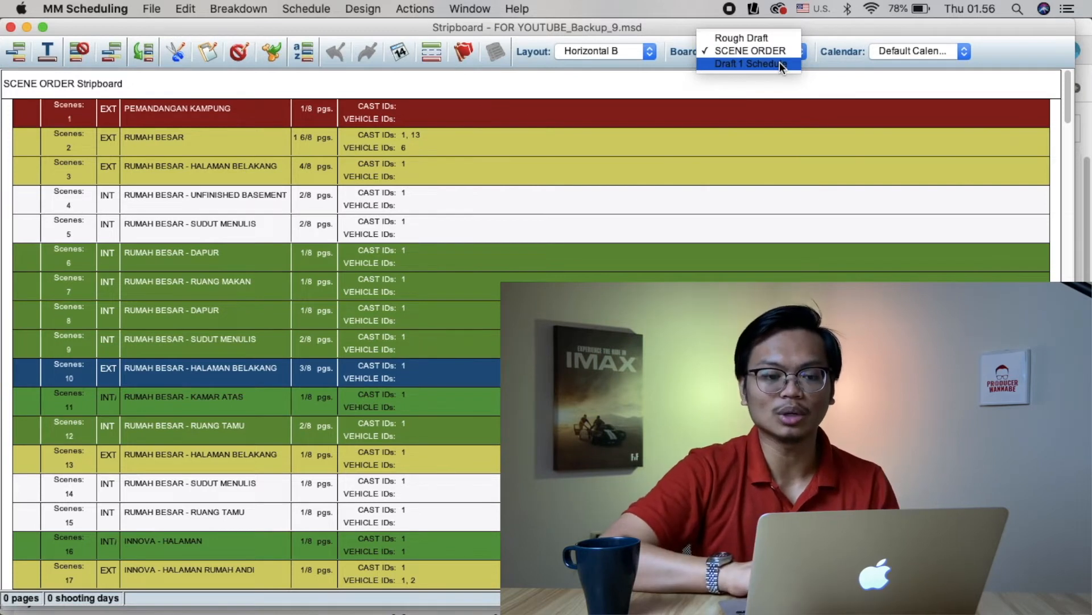
pyautogui.click(779, 62)
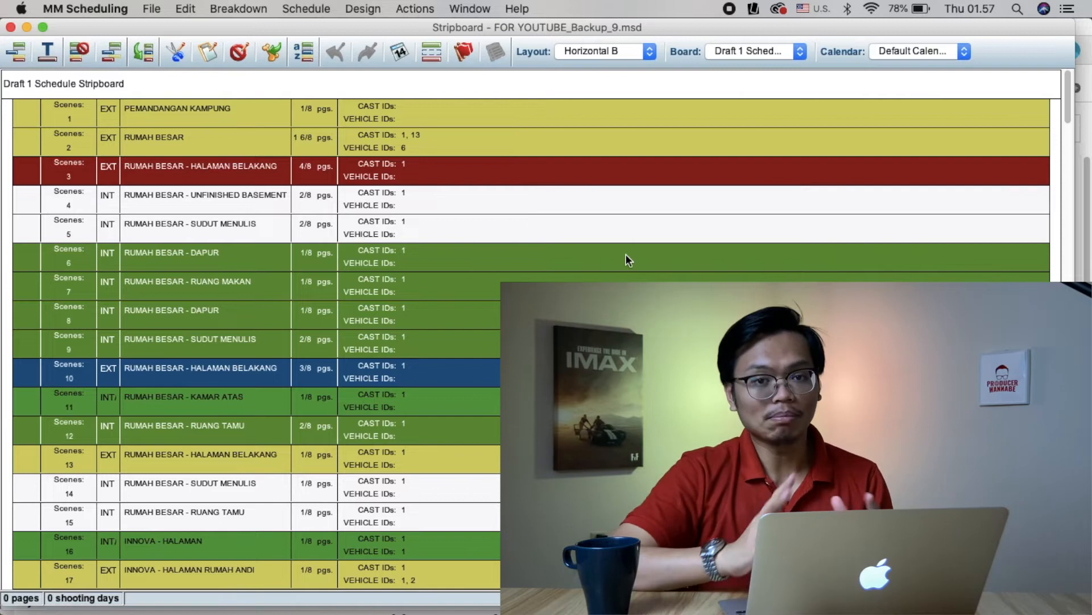
# Set up a sort of all strips on the Draft 1 Schedule board with Set and DN as ascending criteria.
pyautogui.click(300, 56)
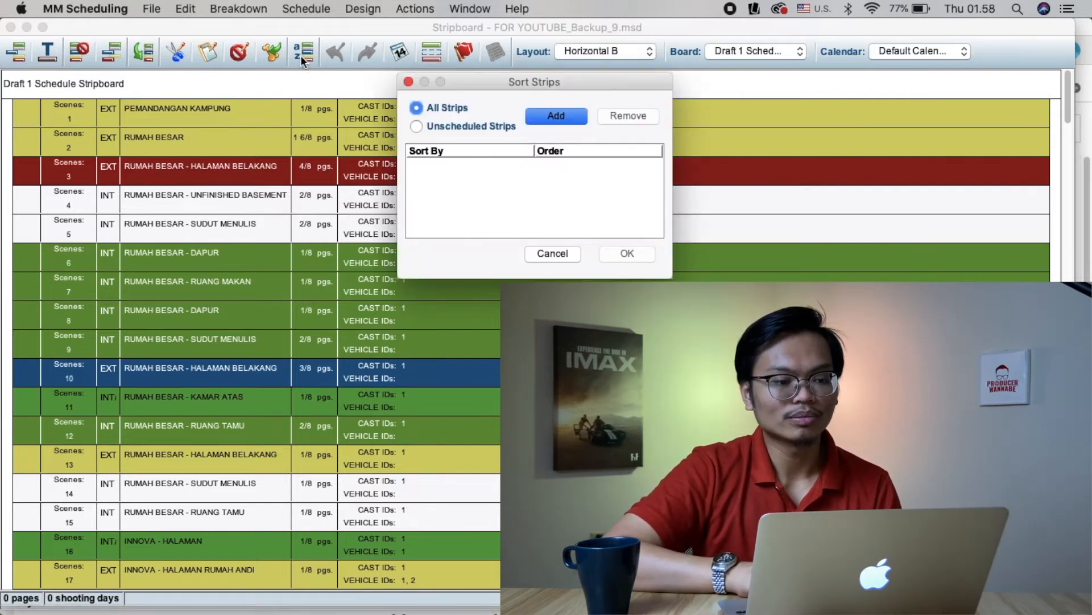
pyautogui.click(552, 120)
pyautogui.click(503, 165)
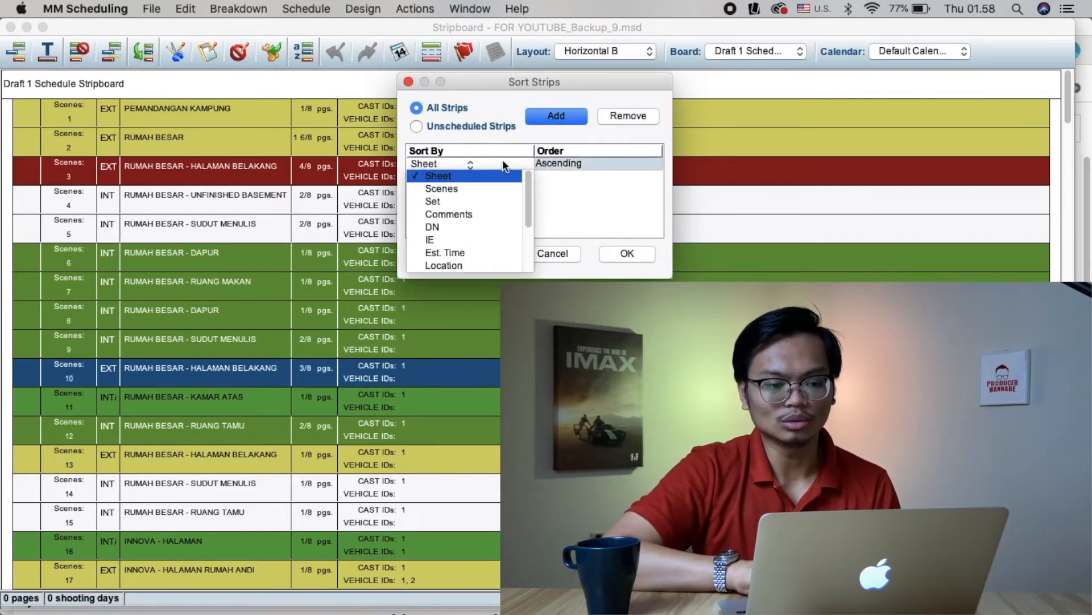
pyautogui.click(435, 203)
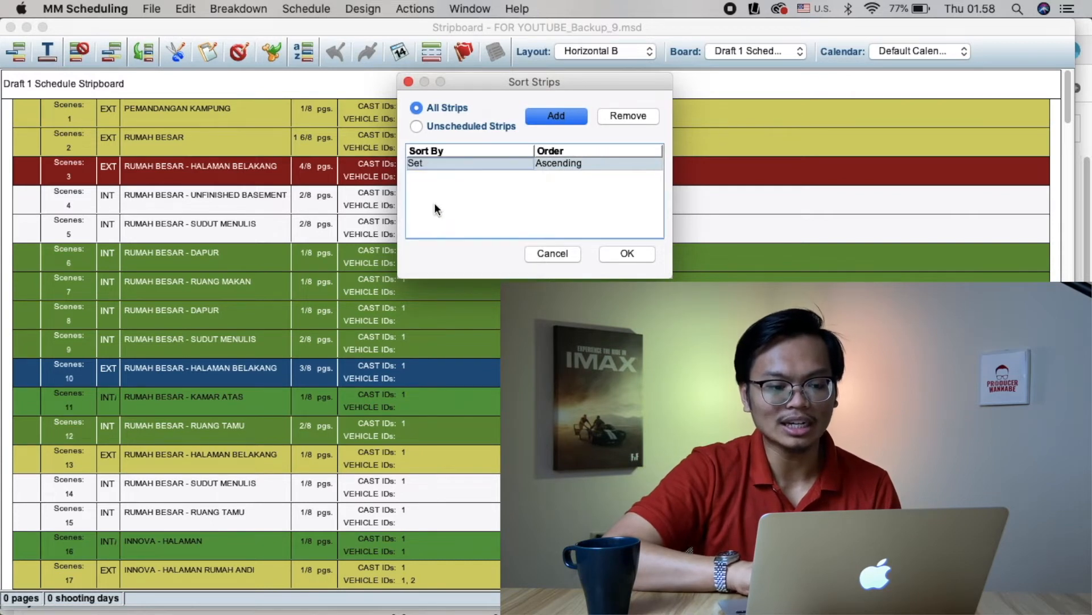
pyautogui.click(550, 116)
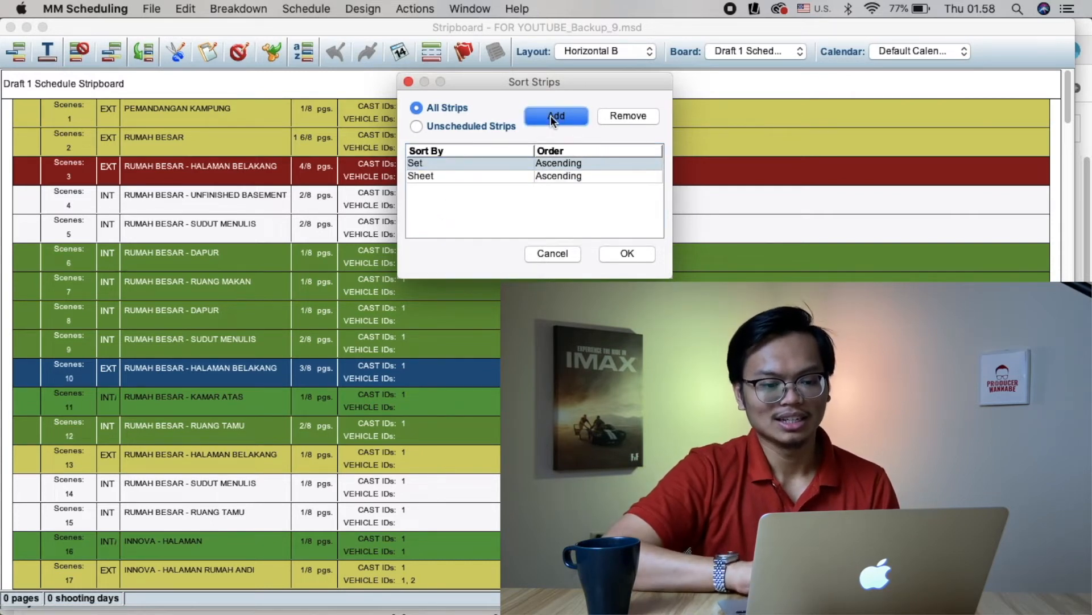
pyautogui.click(489, 175)
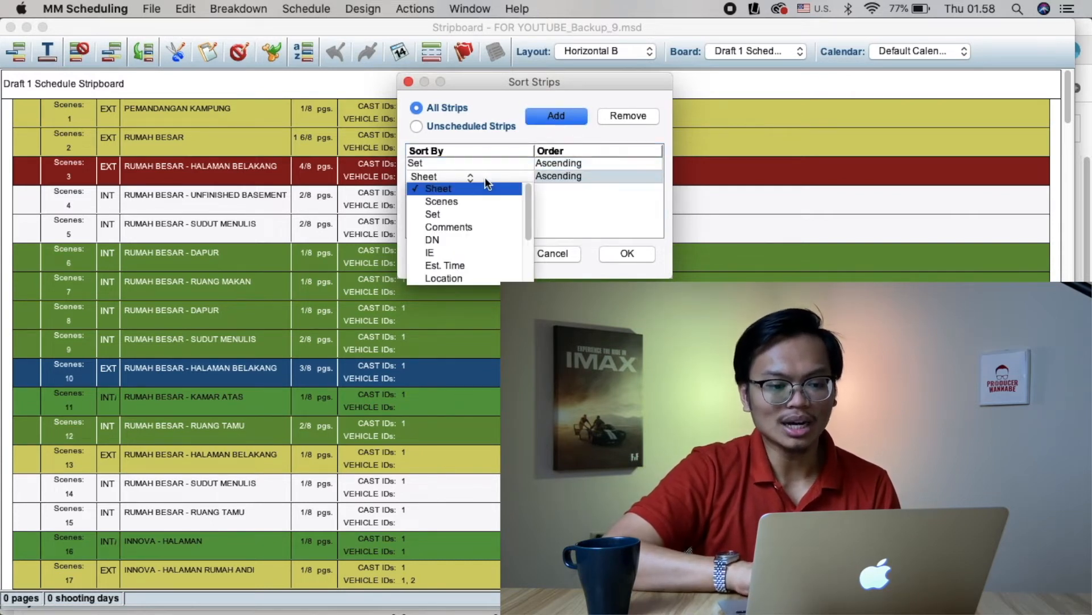
pyautogui.click(450, 239)
# Add IE as the third ascending sort criterion, apply the sort and look over the reordered strips.
pyautogui.click(563, 118)
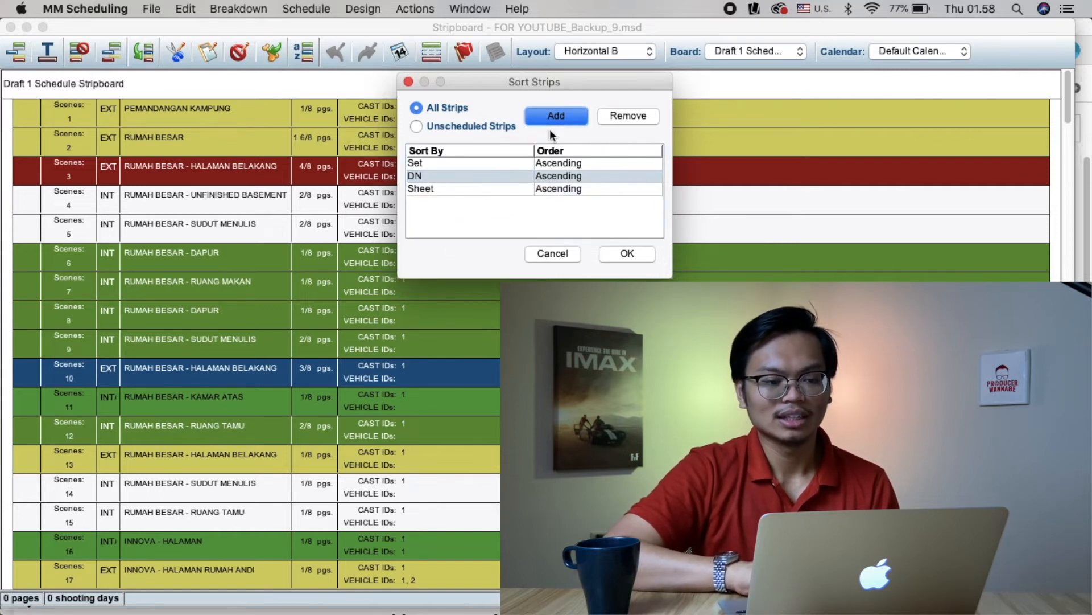
pyautogui.click(471, 191)
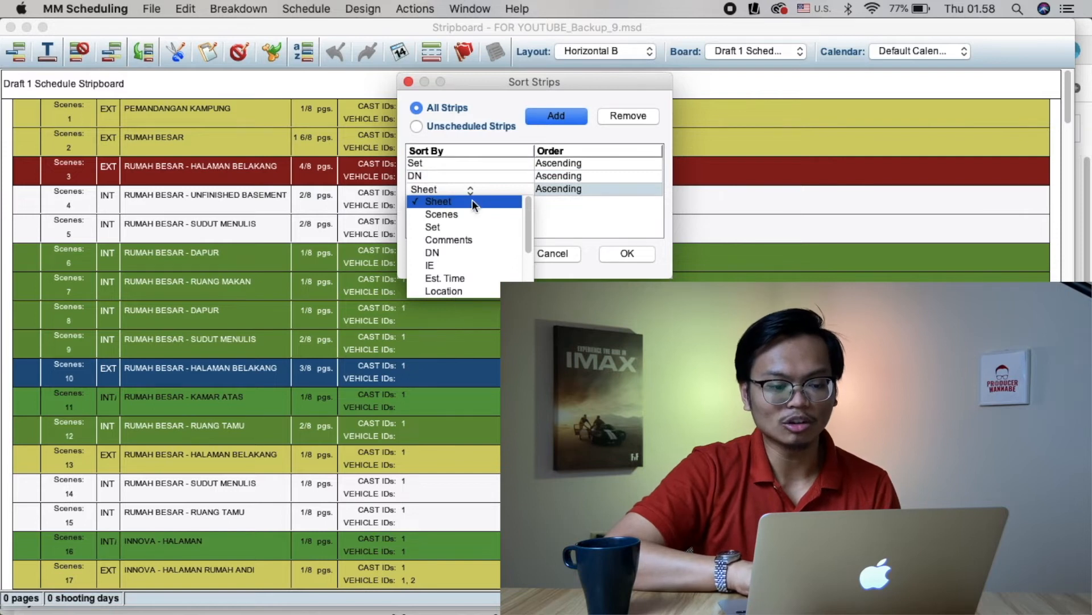
pyautogui.click(442, 265)
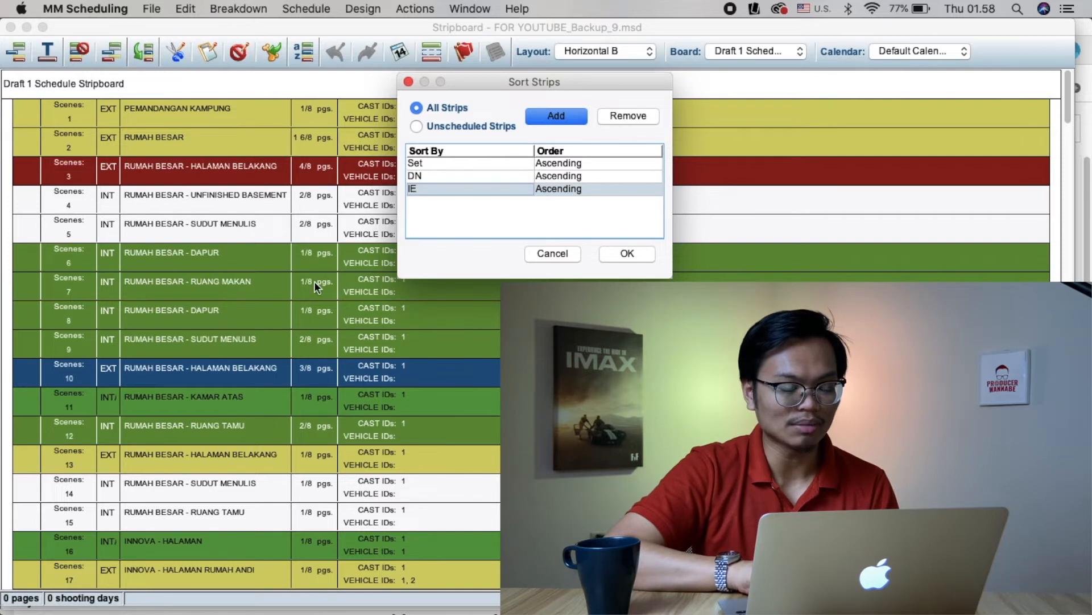
pyautogui.click(623, 254)
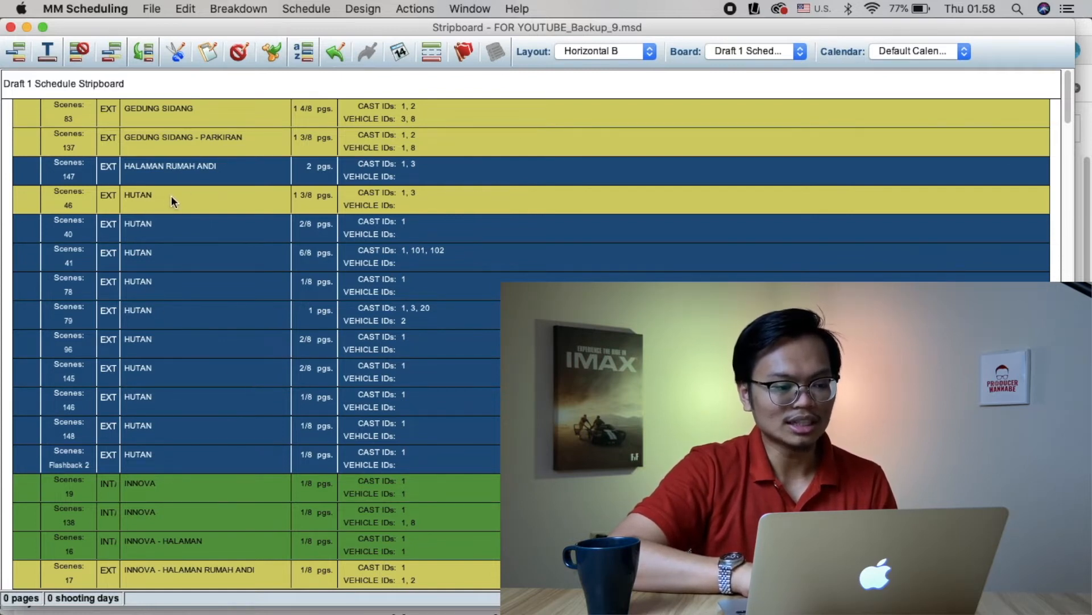
pyautogui.scroll(-5, 173, 452)
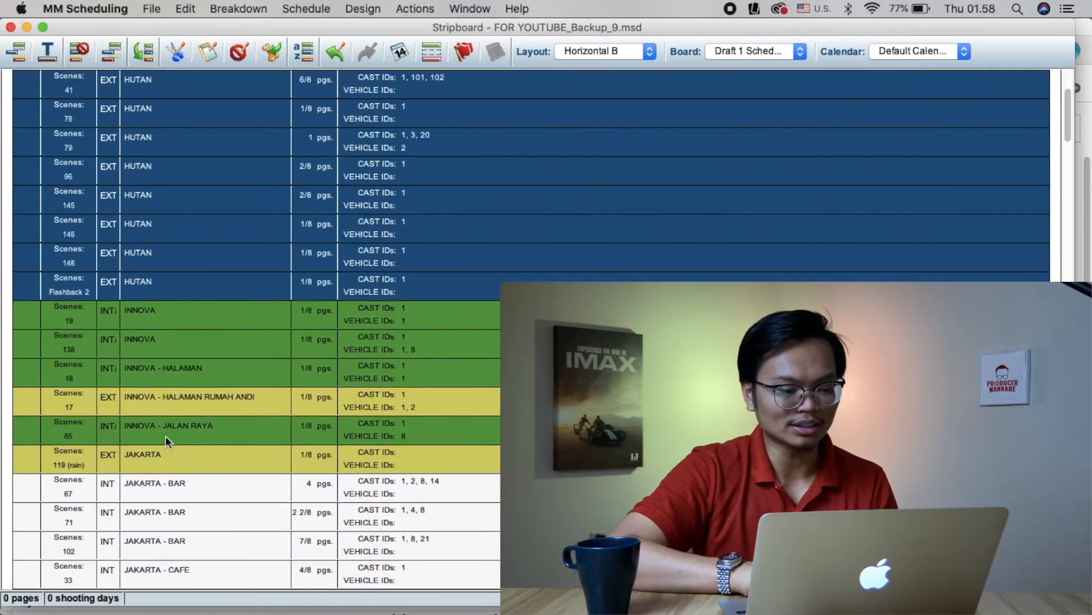
pyautogui.scroll(-6, 158, 433)
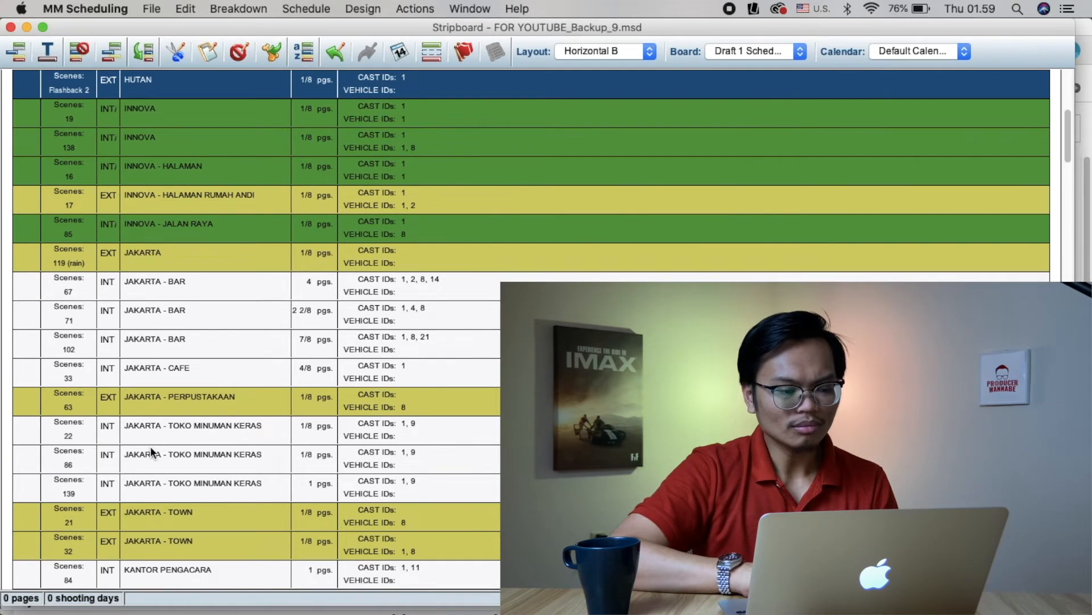
# Look through the sorted Draft 1 Schedule strips from the JAKARTA sets down to RUMAH BESAR to see how each location is grouped.
pyautogui.scroll(-7, 150, 446)
pyautogui.scroll(-4, 156, 374)
pyautogui.scroll(2, 158, 435)
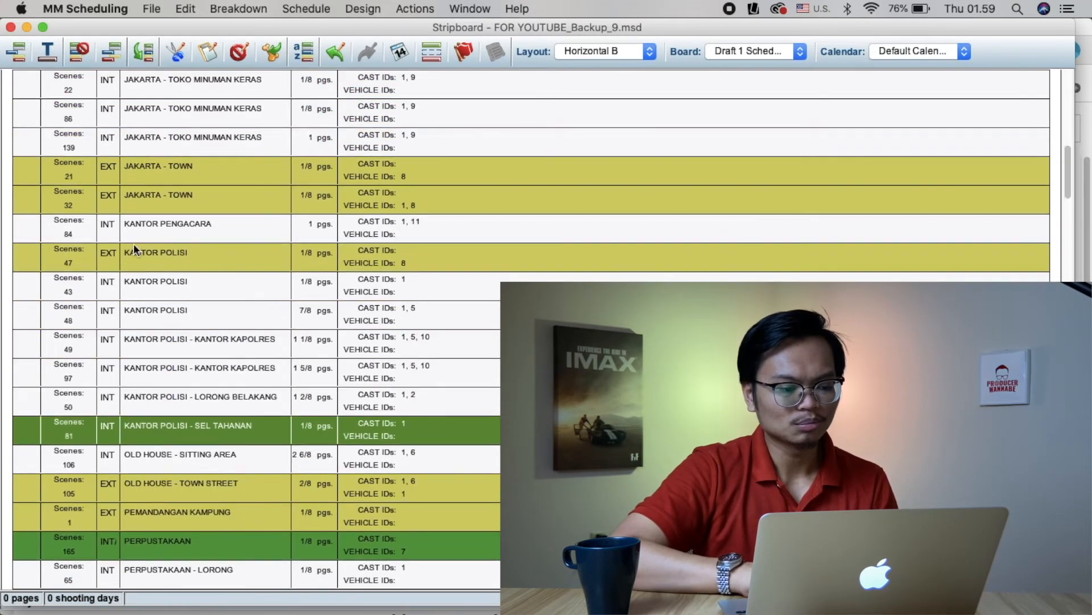
pyautogui.scroll(-4, 159, 364)
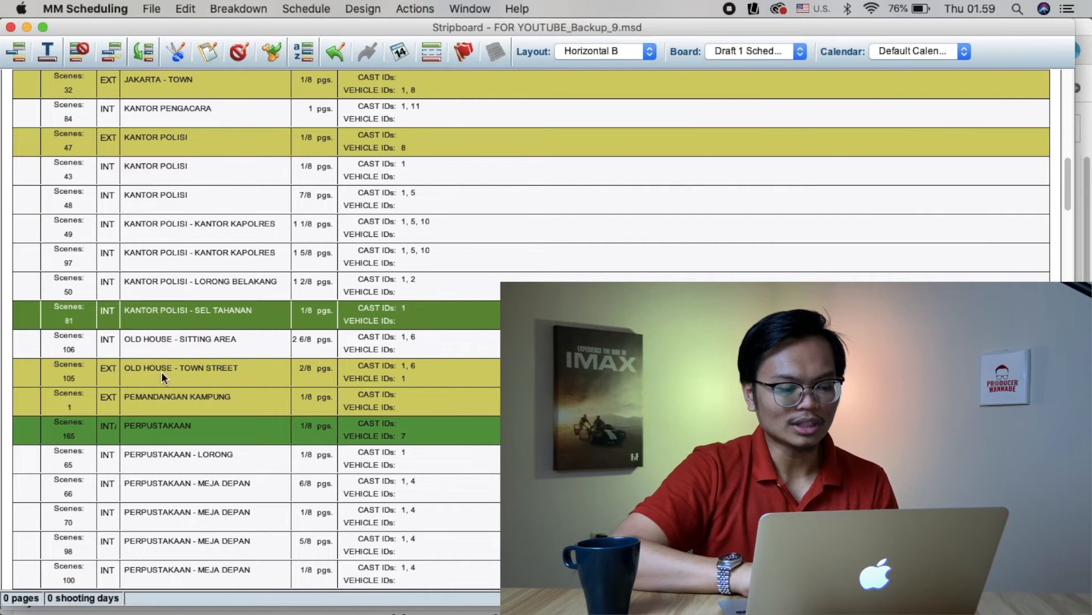
pyautogui.scroll(-9, 161, 371)
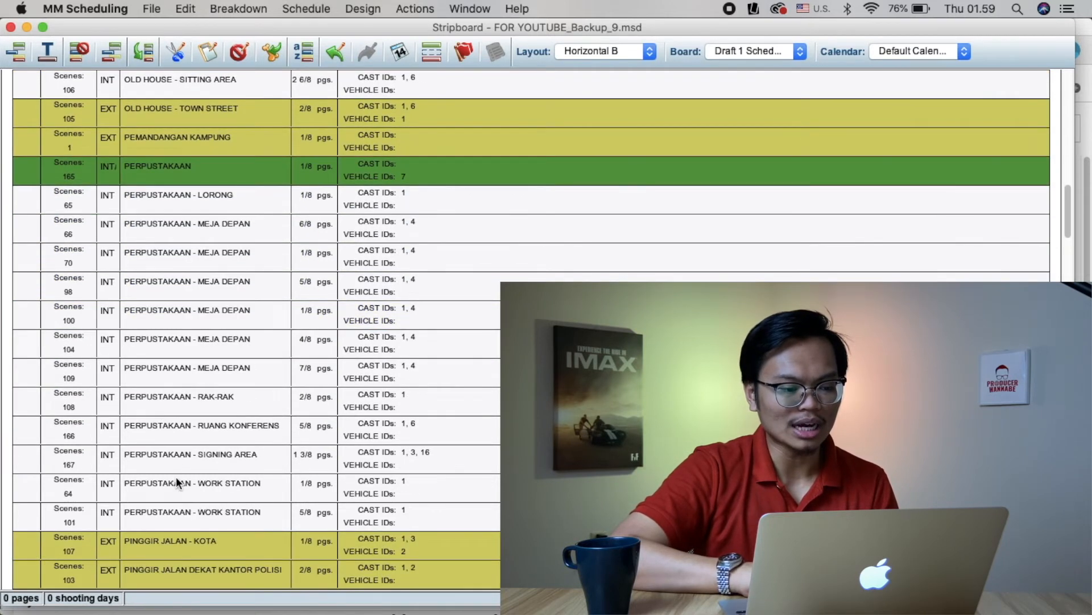
pyautogui.scroll(-8, 176, 462)
pyautogui.scroll(-6, 197, 504)
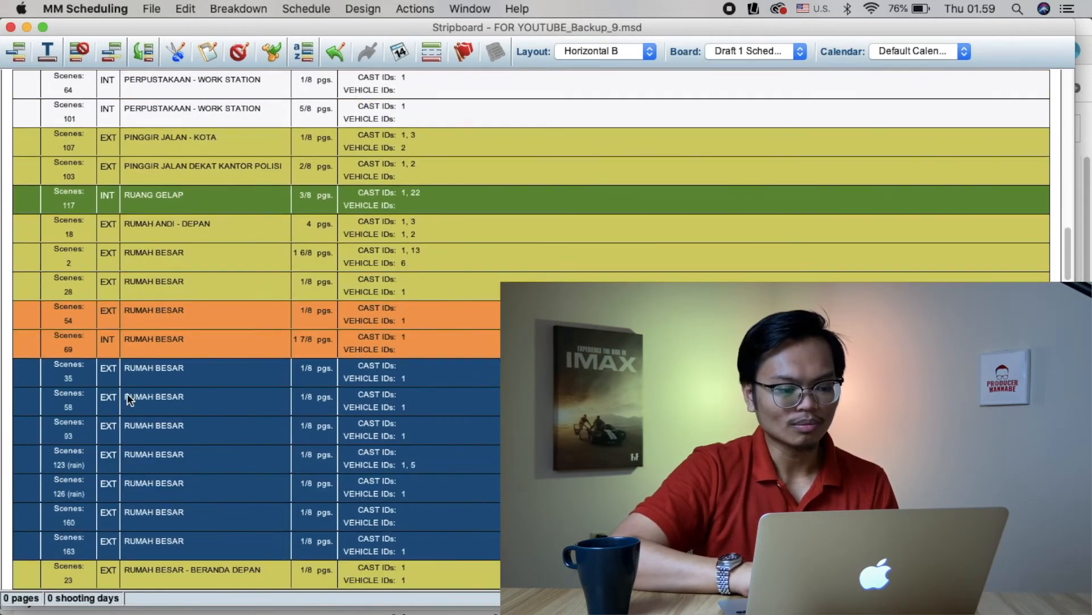
pyautogui.scroll(-9, 177, 510)
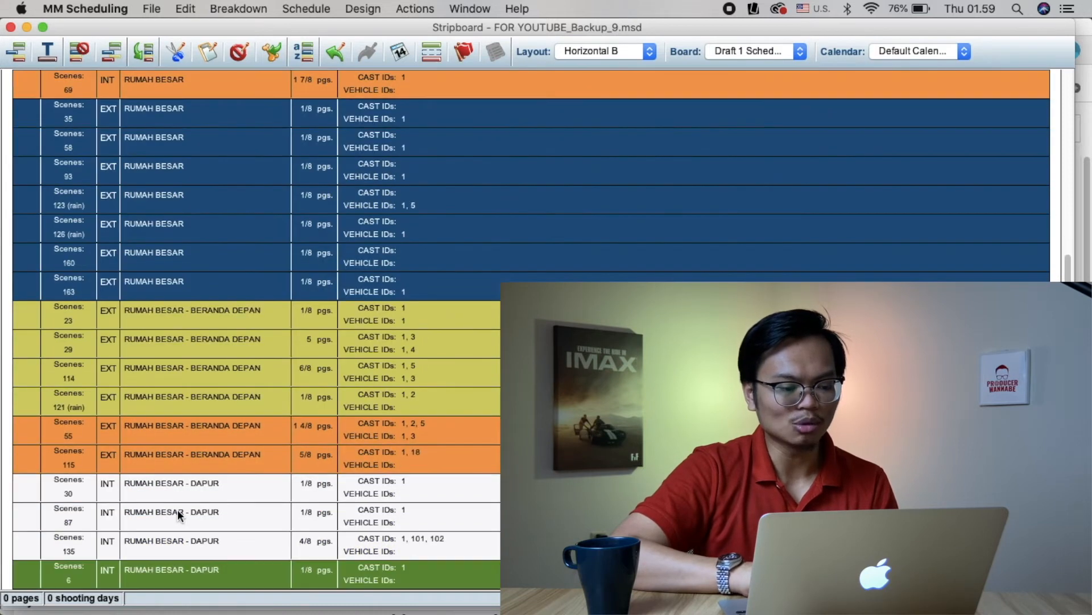
pyautogui.scroll(-1, 178, 510)
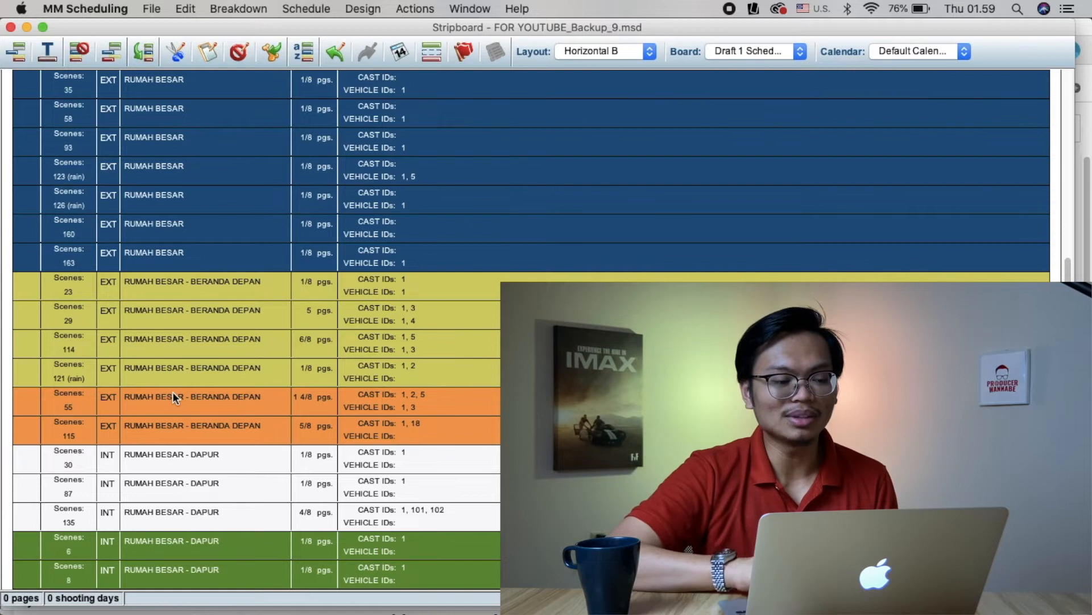
pyautogui.scroll(3, 173, 392)
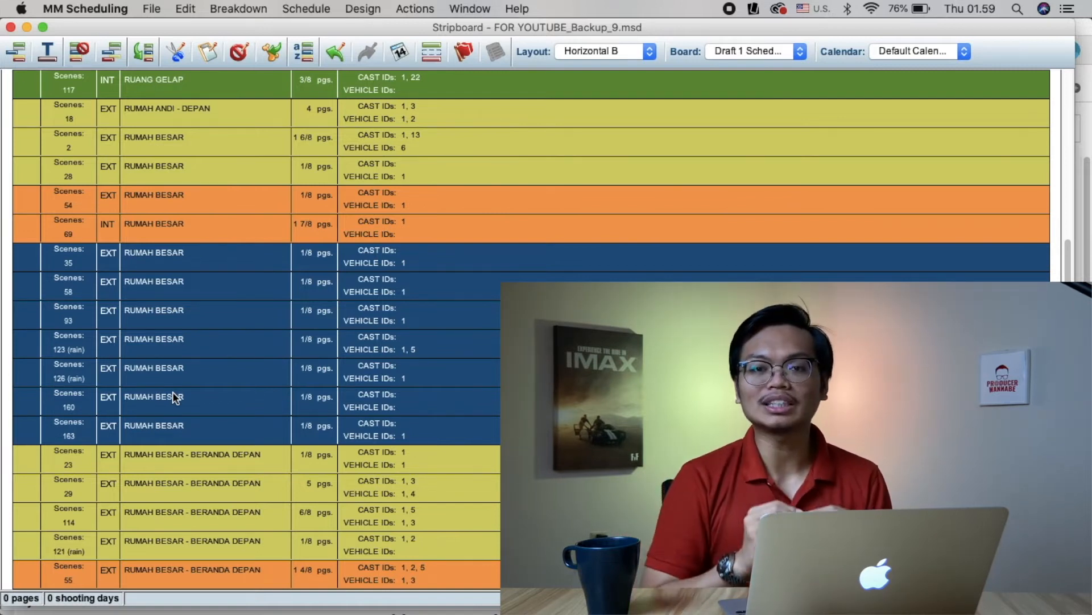
# Select all RUMAH BESAR strips, including those of its rooms and yards, and move them together to the start of the Draft 1 Schedule board.
pyautogui.click(184, 150)
pyautogui.scroll(2, 183, 149)
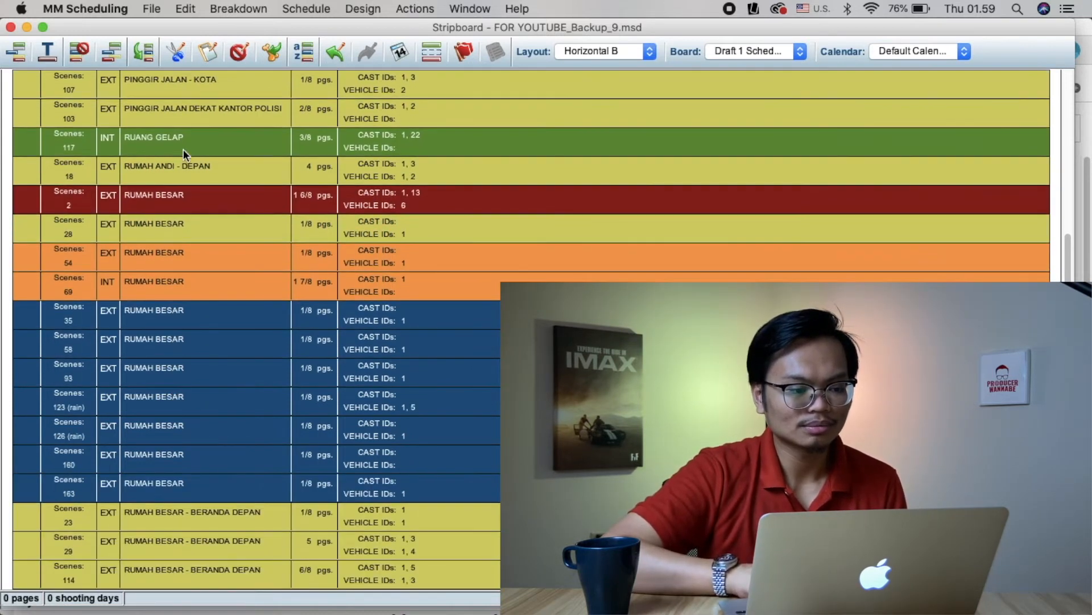
pyautogui.click(180, 221)
pyautogui.click(186, 199)
pyautogui.keyDown('super'); pyautogui.click(185, 219); pyautogui.keyUp('super')
pyautogui.keyDown('super'); pyautogui.click(182, 252); pyautogui.keyUp('super')
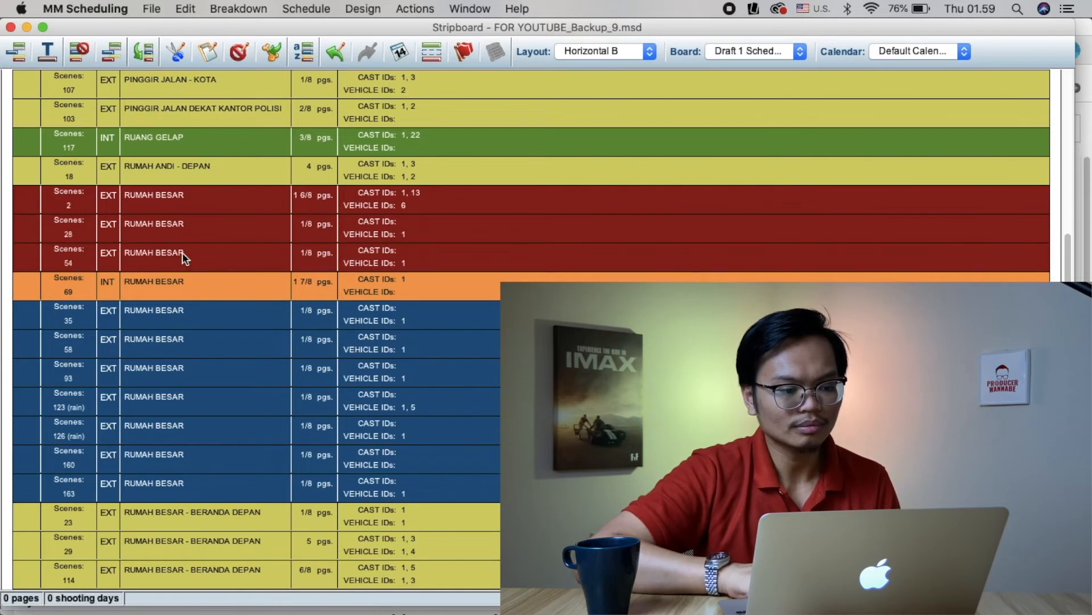
pyautogui.keyDown('super'); pyautogui.click(176, 285); pyautogui.keyUp('super')
pyautogui.scroll(-2, 170, 257)
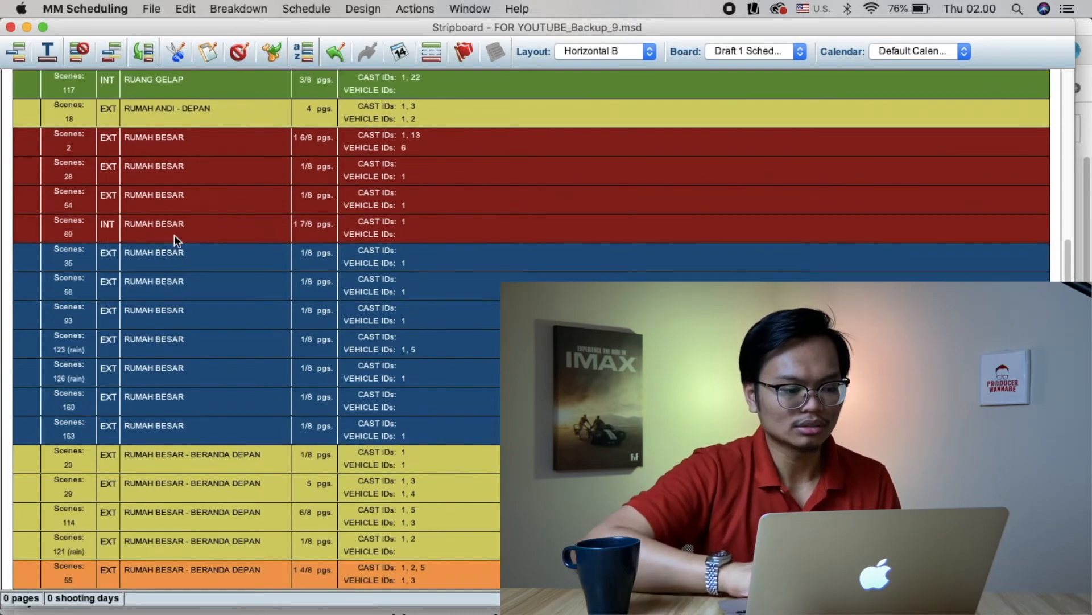
pyautogui.keyDown('super'); pyautogui.click(171, 254); pyautogui.keyUp('super')
pyautogui.keyDown('super'); pyautogui.click(171, 289); pyautogui.keyUp('super')
pyautogui.keyDown('super'); pyautogui.click(168, 313); pyautogui.keyUp('super')
pyautogui.keyDown('super'); pyautogui.click(169, 342); pyautogui.keyUp('super')
pyautogui.keyDown('super'); pyautogui.click(169, 375); pyautogui.keyUp('super')
pyautogui.keyDown('super'); pyautogui.click(169, 394); pyautogui.keyUp('super')
pyautogui.scroll(-6, 170, 394)
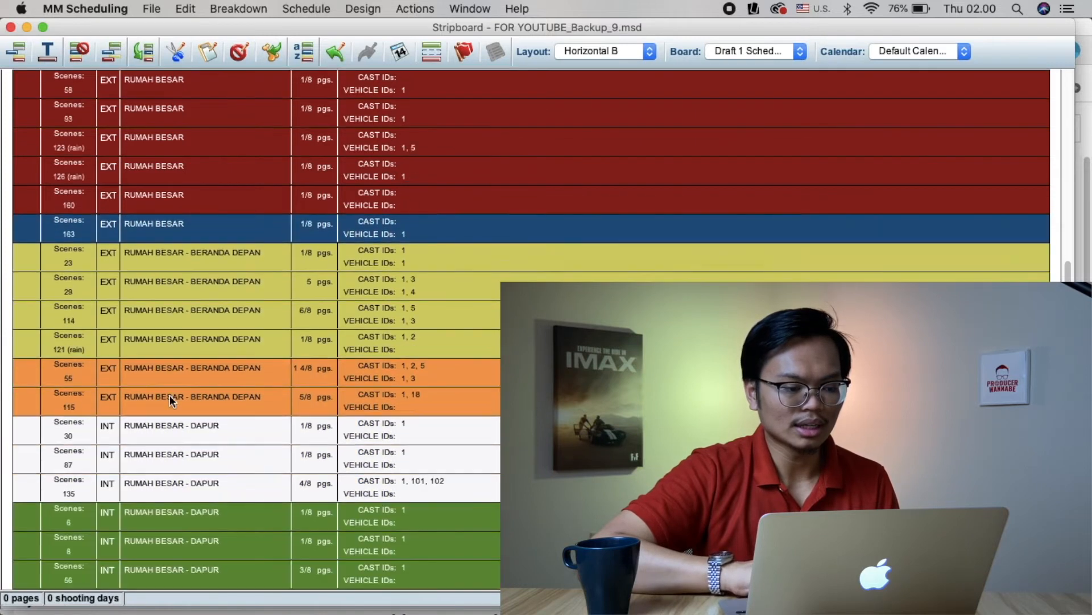
pyautogui.keyDown('super'); pyautogui.click(185, 256); pyautogui.keyUp('super')
pyautogui.keyDown('super'); pyautogui.click(186, 284); pyautogui.keyUp('super')
pyautogui.moveTo(186, 313); pyautogui.dragTo(187, 513)
pyautogui.scroll(-12, 187, 513)
pyautogui.moveTo(197, 197); pyautogui.dragTo(177, 431)
pyautogui.scroll(-8, 166, 377)
pyautogui.moveTo(173, 228); pyautogui.dragTo(175, 486)
pyautogui.scroll(-3, 176, 487)
pyautogui.scroll(-2, 175, 486)
pyautogui.moveTo(178, 370); pyautogui.dragTo(190, 483)
pyautogui.scroll(-4, 190, 483)
pyautogui.moveTo(192, 343); pyautogui.dragTo(200, 543)
pyautogui.scroll(-8, 201, 543)
pyautogui.moveTo(217, 162); pyautogui.dragTo(210, 544)
pyautogui.scroll(-6, 211, 544)
pyautogui.moveTo(222, 373); pyautogui.dragTo(206, 513)
pyautogui.scroll(-8, 206, 513)
pyautogui.moveTo(204, 286); pyautogui.dragTo(199, 515)
pyautogui.scroll(-8, 200, 515)
pyautogui.moveTo(217, 285); pyautogui.dragTo(200, 564)
pyautogui.scroll(-8, 200, 564)
pyautogui.moveTo(219, 137); pyautogui.dragTo(221, 396)
pyautogui.scroll(20, 221, 397)
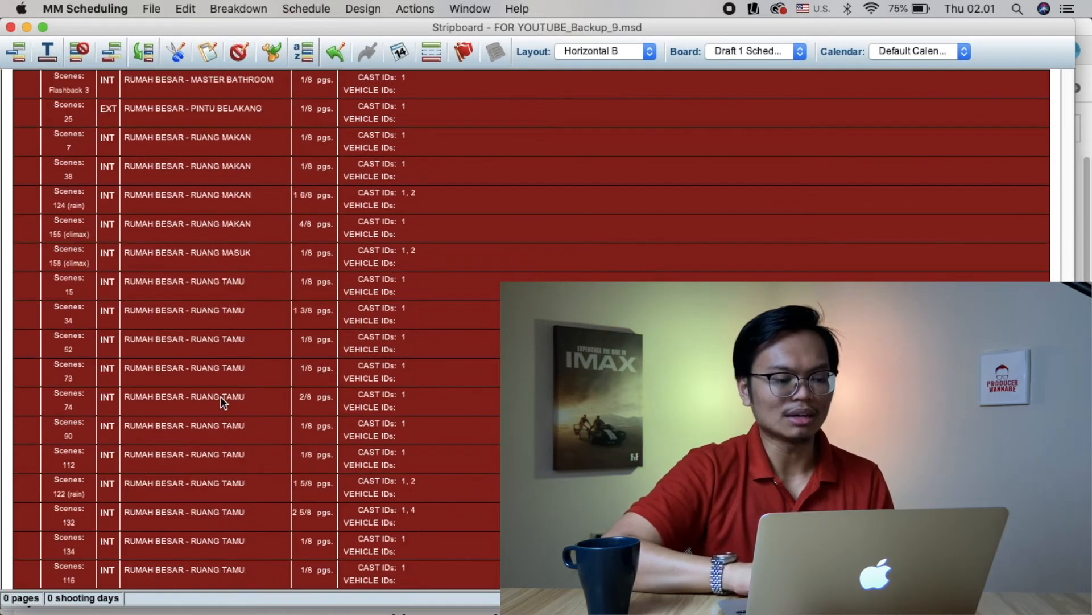
pyautogui.scroll(10, 221, 396)
pyautogui.scroll(-3, 221, 396)
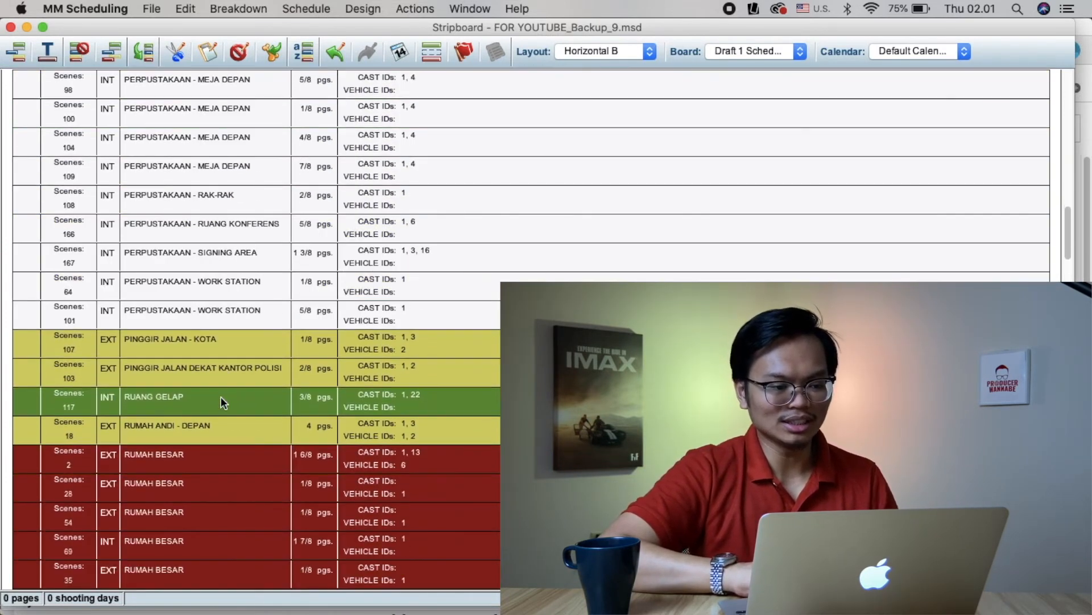
pyautogui.scroll(1, 221, 396)
pyautogui.moveTo(200, 480); pyautogui.dragTo(182, 104)
pyautogui.scroll(10, 191, 402)
pyautogui.click(197, 170)
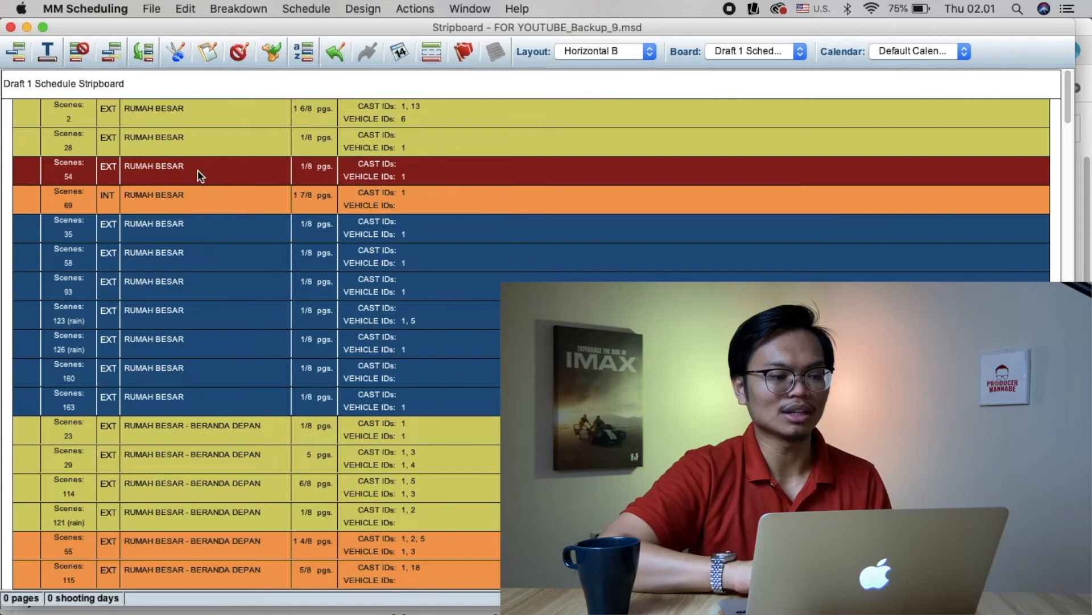
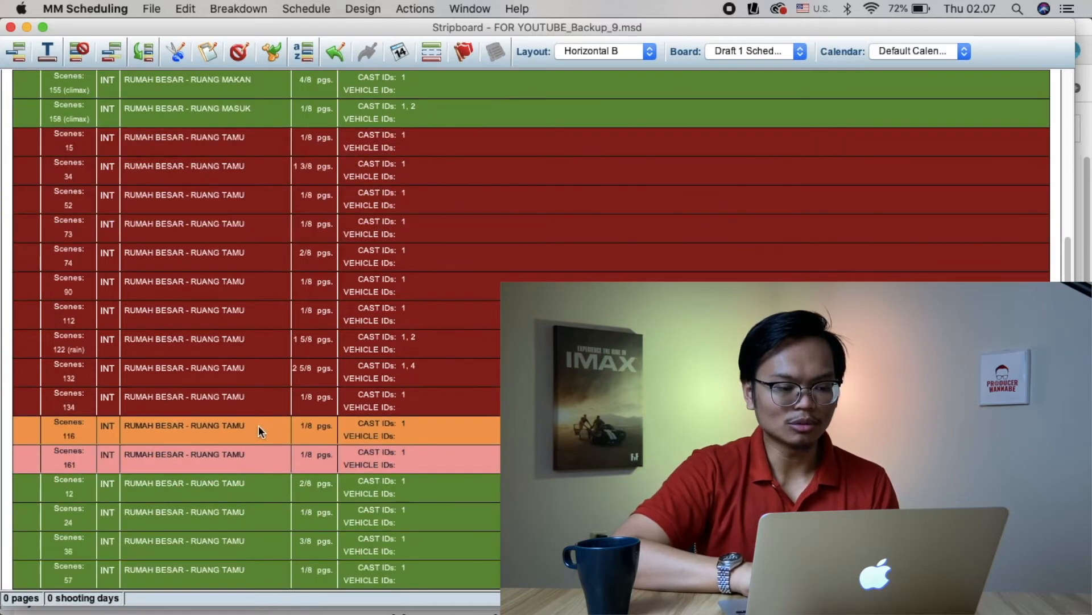
# Add scenes 116 and 161 to the selected RUMAH BESAR - RUANG TAMU strips and move the group to the start of the board.
pyautogui.click(259, 425)
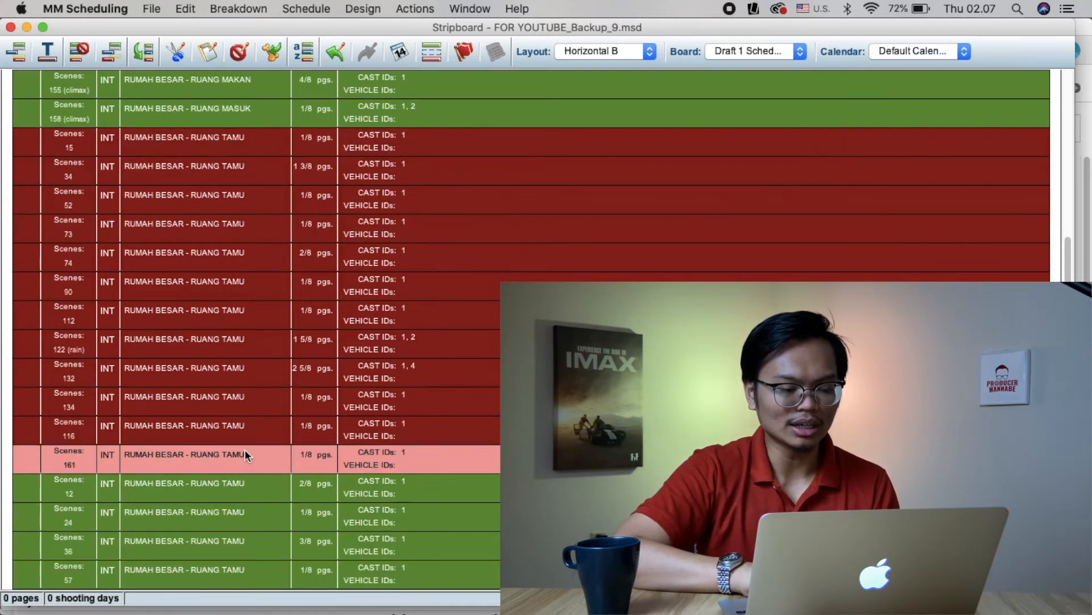
pyautogui.click(243, 456)
pyautogui.moveTo(243, 456); pyautogui.dragTo(211, 95)
pyautogui.scroll(15, 231, 299)
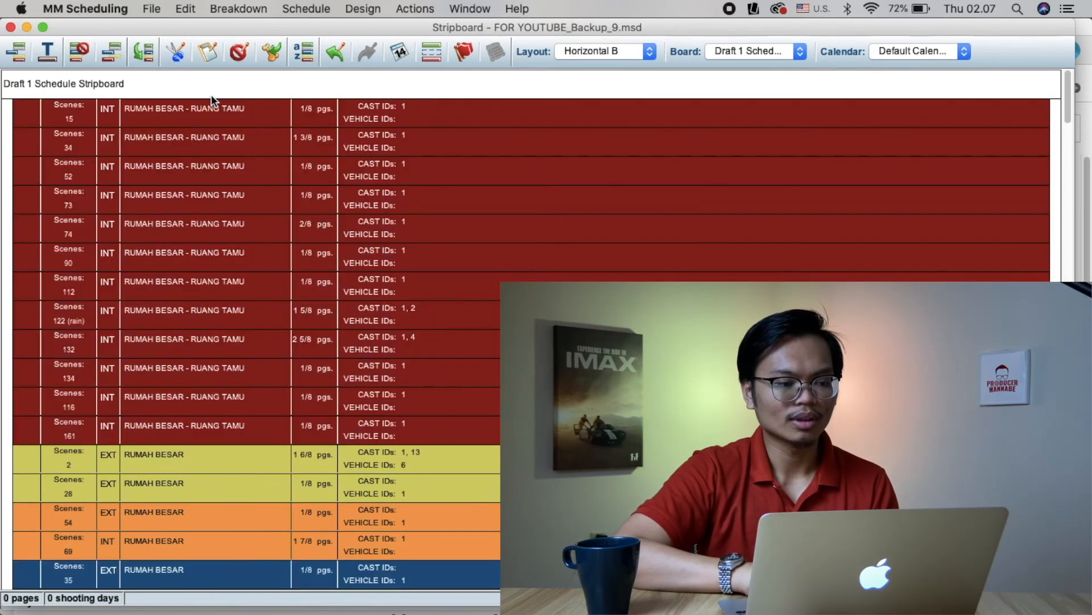
pyautogui.click(233, 207)
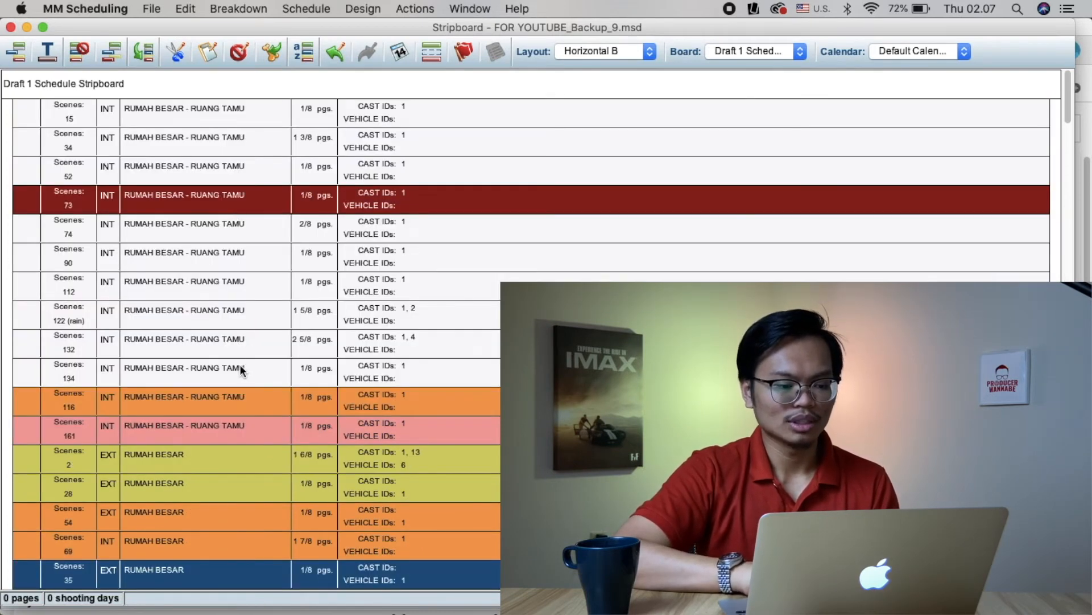
# Insert an end-of-day break directly after the scene 134 strip to close Shooting Day 1.
pyautogui.click(181, 368)
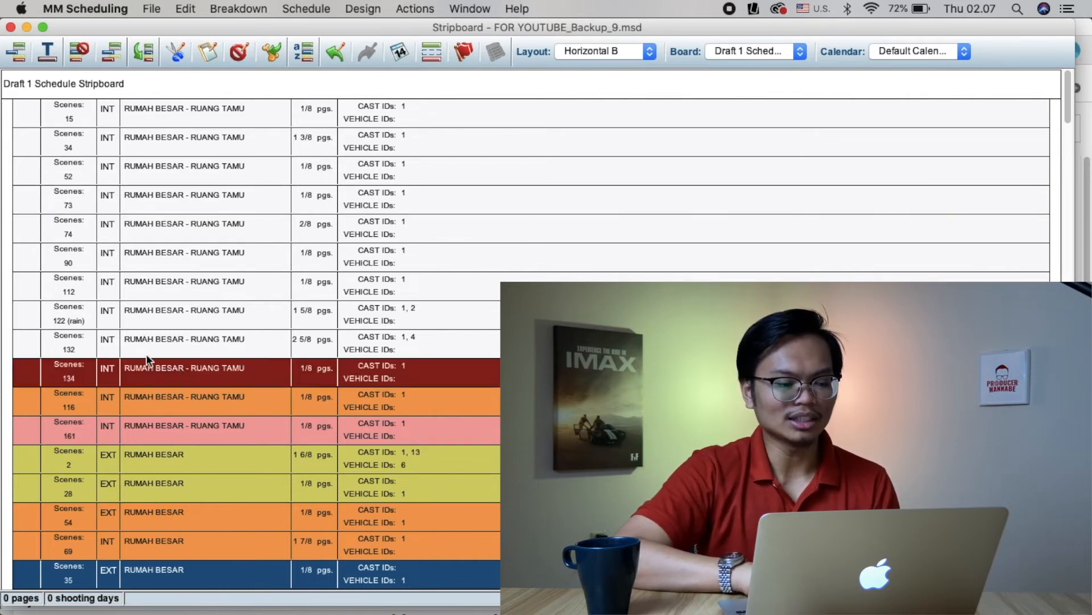
pyautogui.scroll(-1, 148, 368)
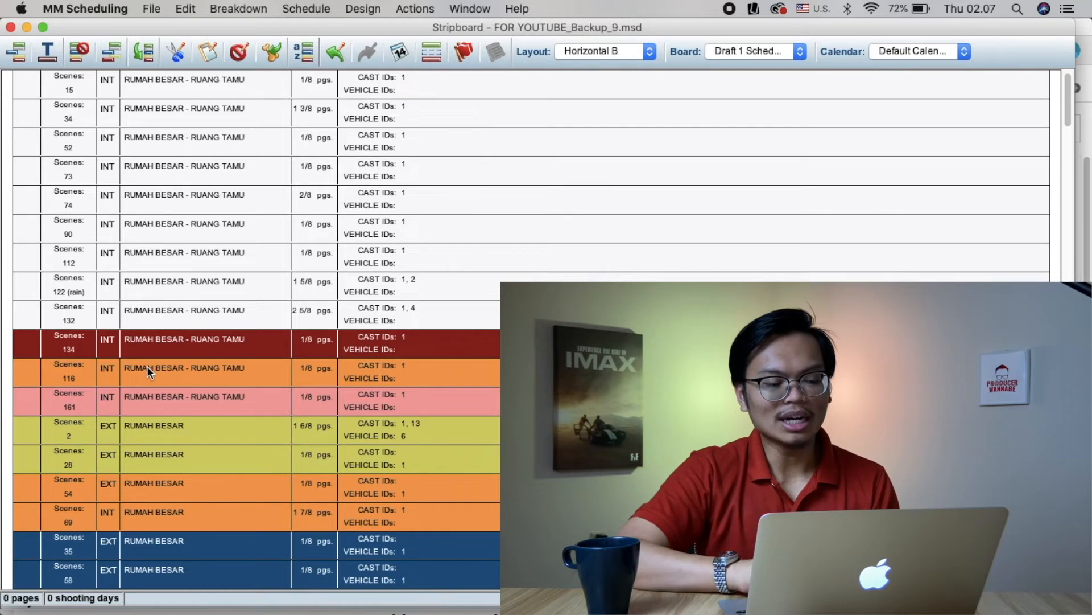
pyautogui.scroll(1, 147, 369)
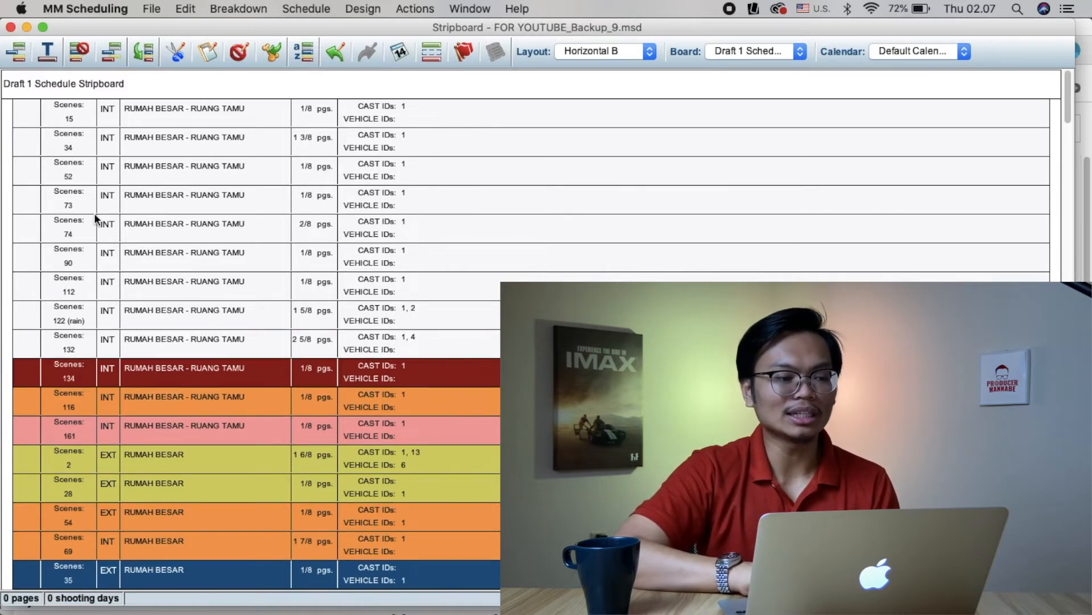
pyautogui.click(16, 54)
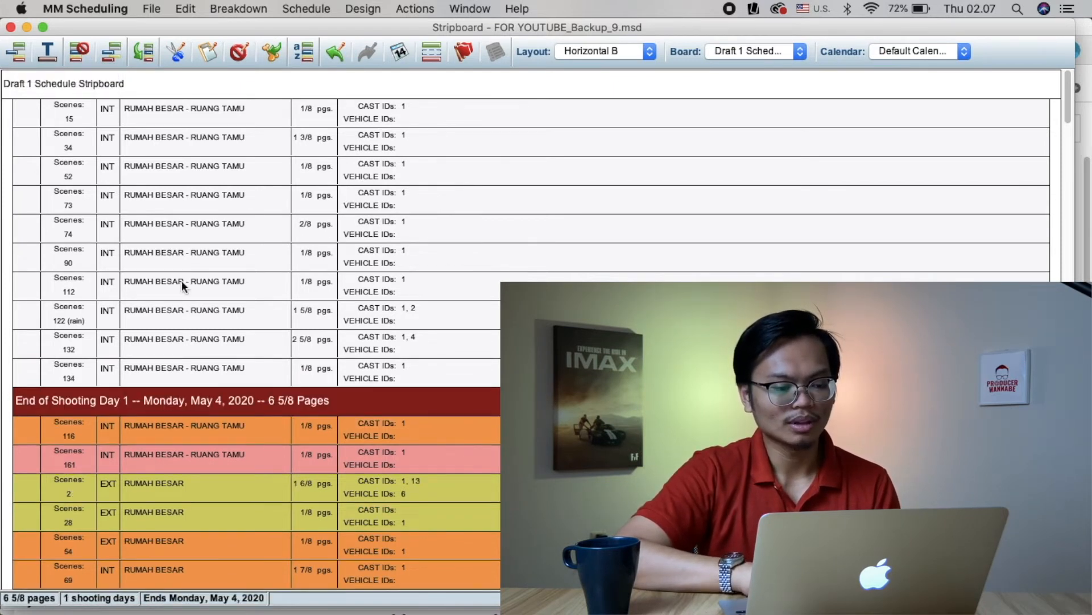
# Move the scene 122 (rain) strip out of Shooting Day 1, placing it directly below the day break.
pyautogui.click(75, 435)
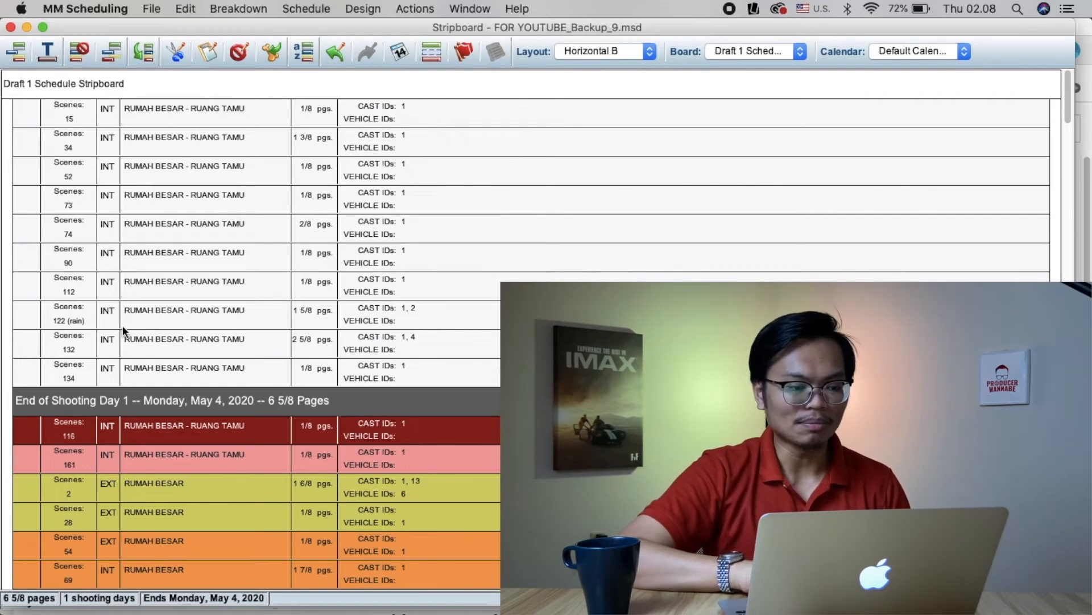
pyautogui.moveTo(152, 310); pyautogui.dragTo(143, 412)
pyautogui.click(231, 456)
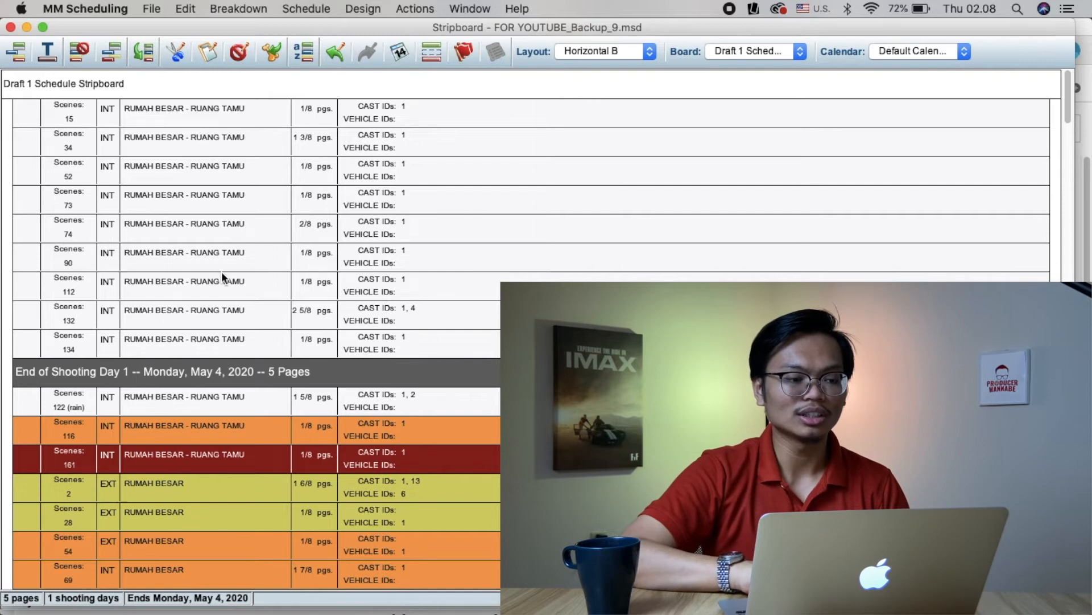
pyautogui.click(332, 527)
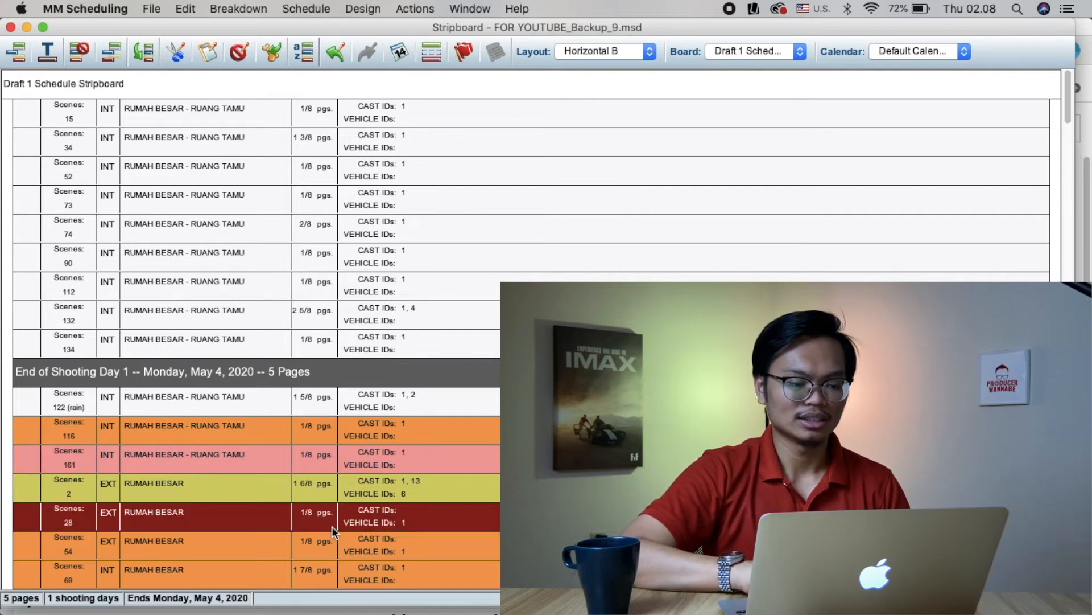
pyautogui.click(311, 366)
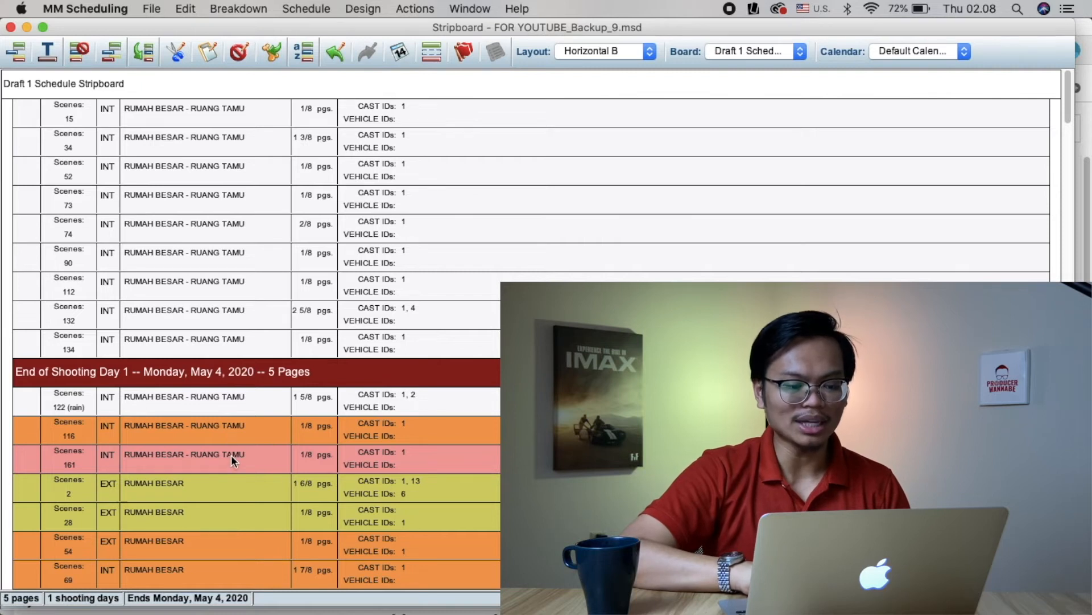
# Check the Day/Night setting on the breakdown sheets of scenes 116 and 161, returning to the stripboard after each.
pyautogui.doubleClick(247, 426)
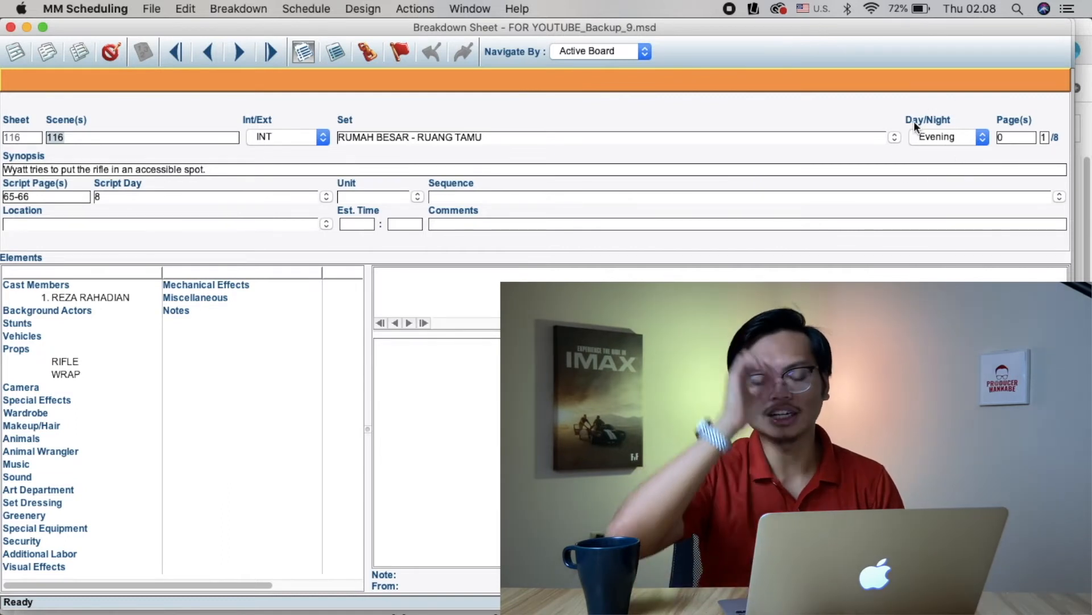
pyautogui.click(494, 87)
pyautogui.doubleClick(495, 86)
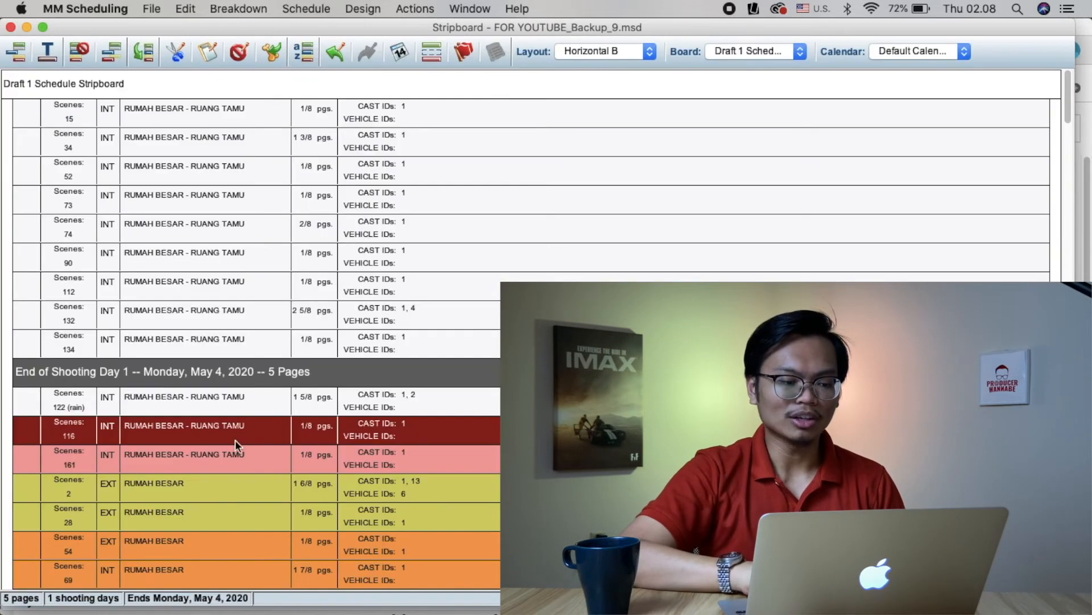
pyautogui.click(230, 457)
pyautogui.doubleClick(231, 458)
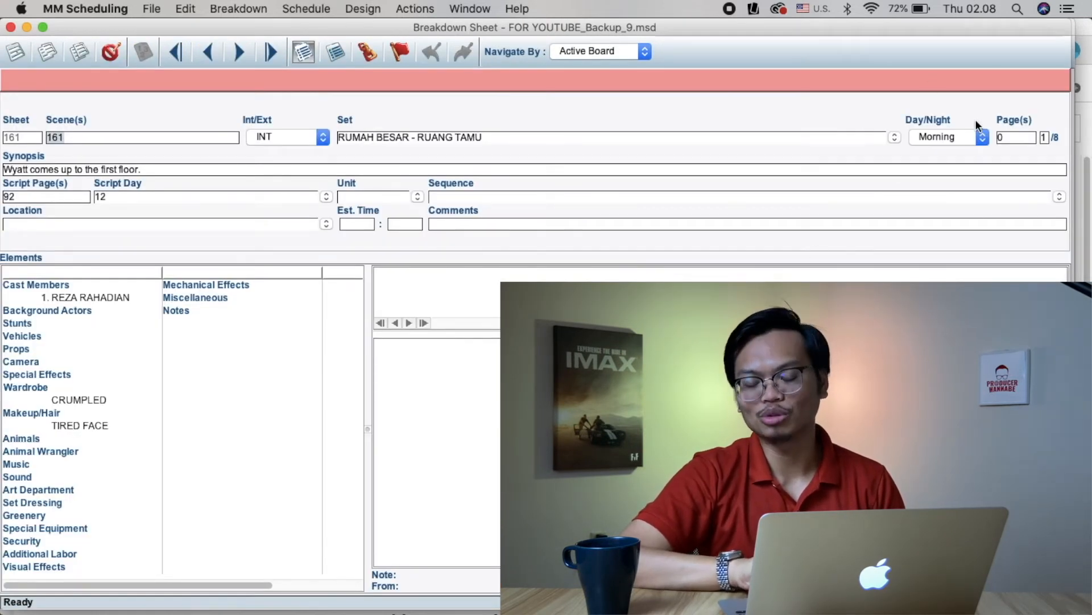
pyautogui.doubleClick(640, 83)
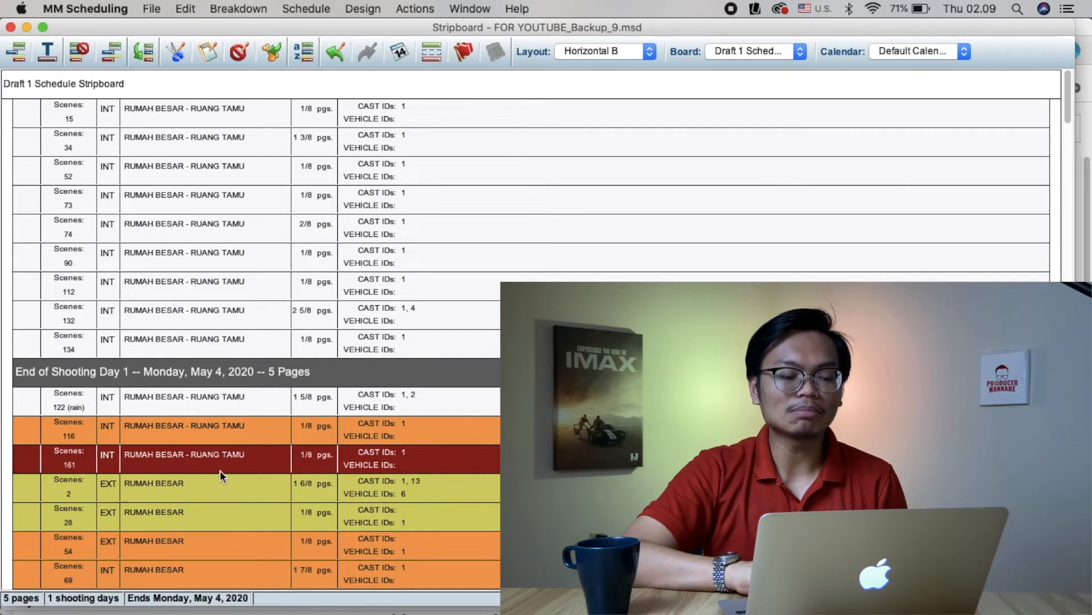
# Look over the RUMAH BESAR strips remaining after the Day 1 break and return to the start of the board.
pyautogui.scroll(-3, 330, 516)
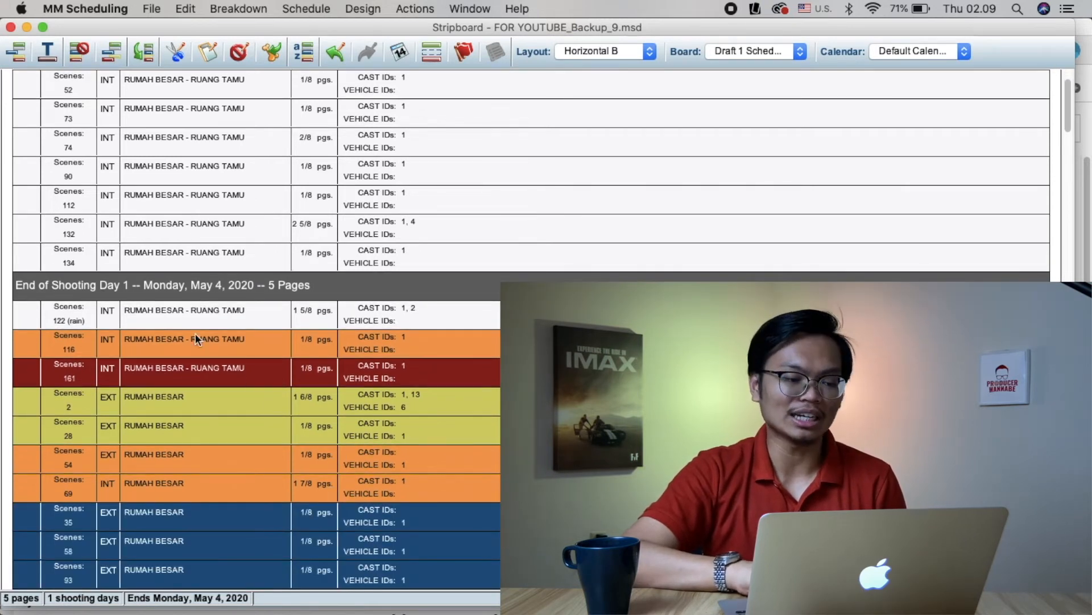
pyautogui.scroll(-1, 253, 450)
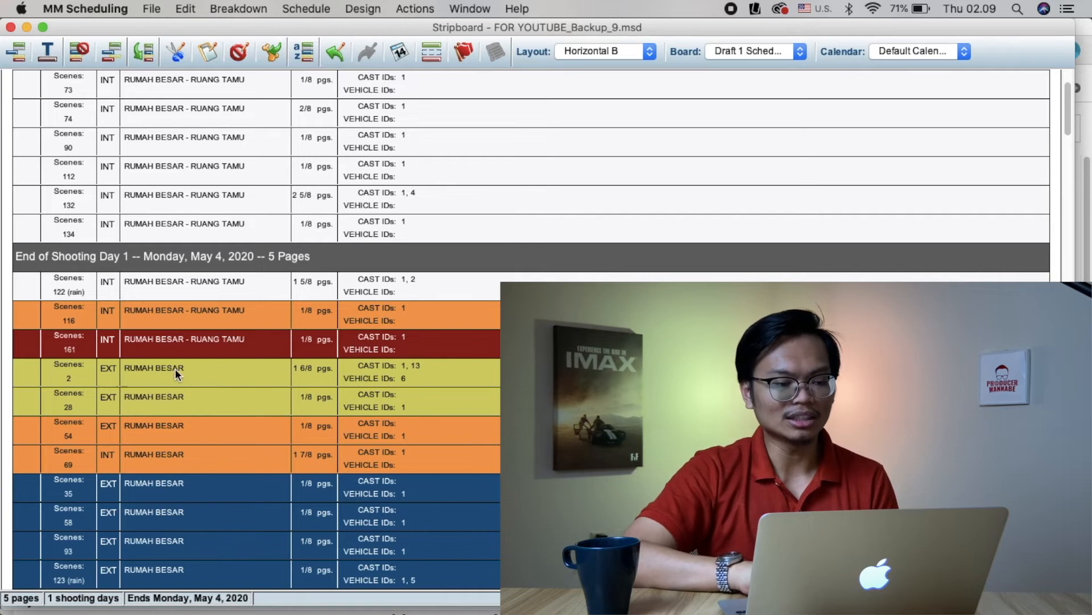
pyautogui.scroll(-4, 177, 369)
pyautogui.scroll(-15, 175, 367)
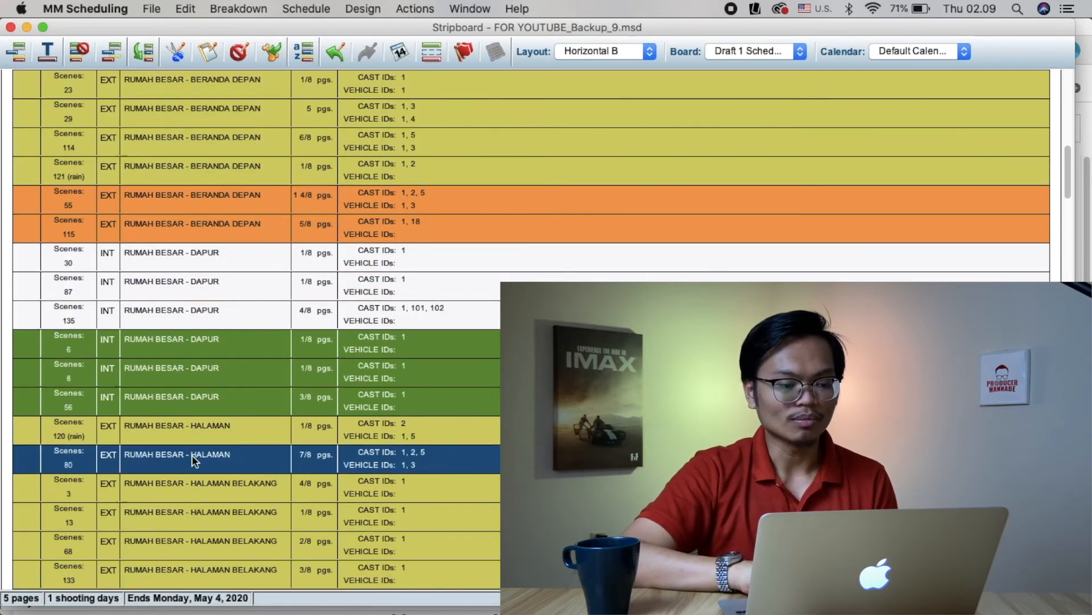
pyautogui.scroll(-5, 192, 455)
pyautogui.scroll(-13, 193, 455)
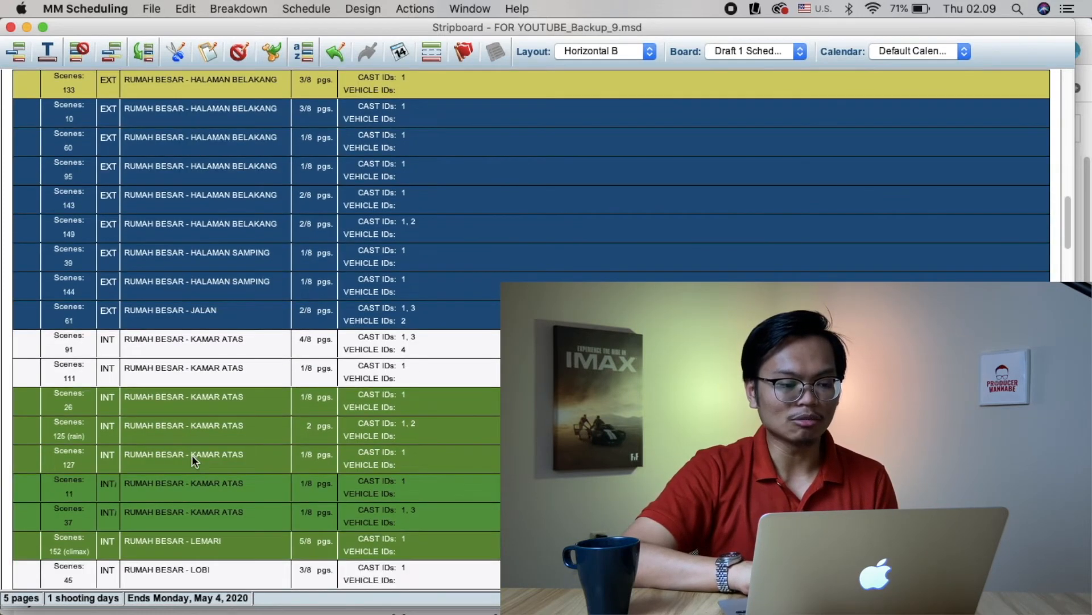
pyautogui.scroll(20, 192, 454)
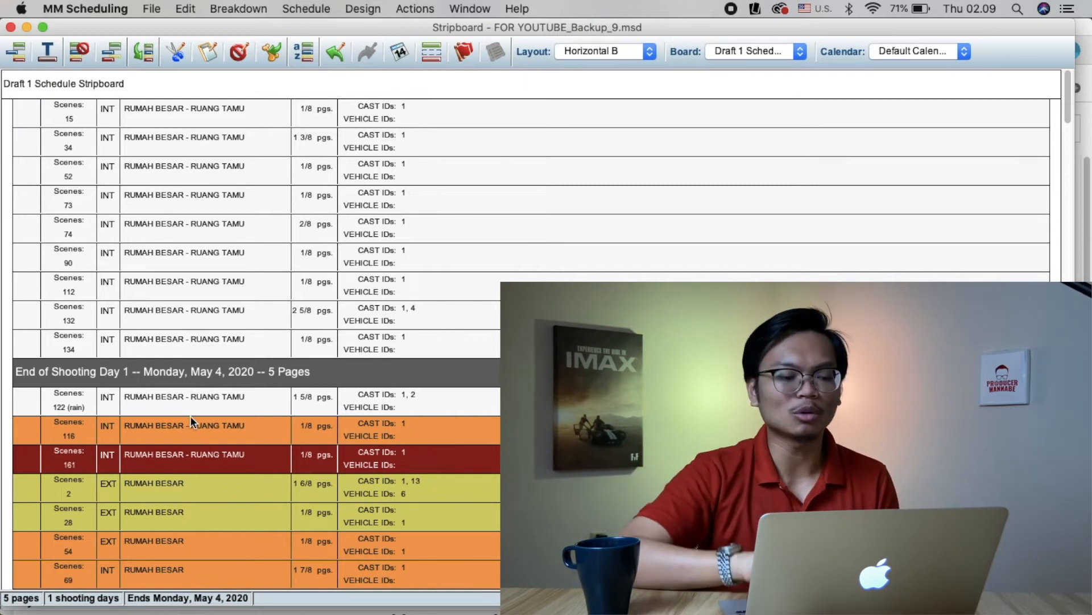
# Move the white RUMAH BESAR - SUDUT MENULIS strips, scenes 5 through 131, together with scene 162, directly below the Day 1 break.
pyautogui.scroll(-15, 195, 530)
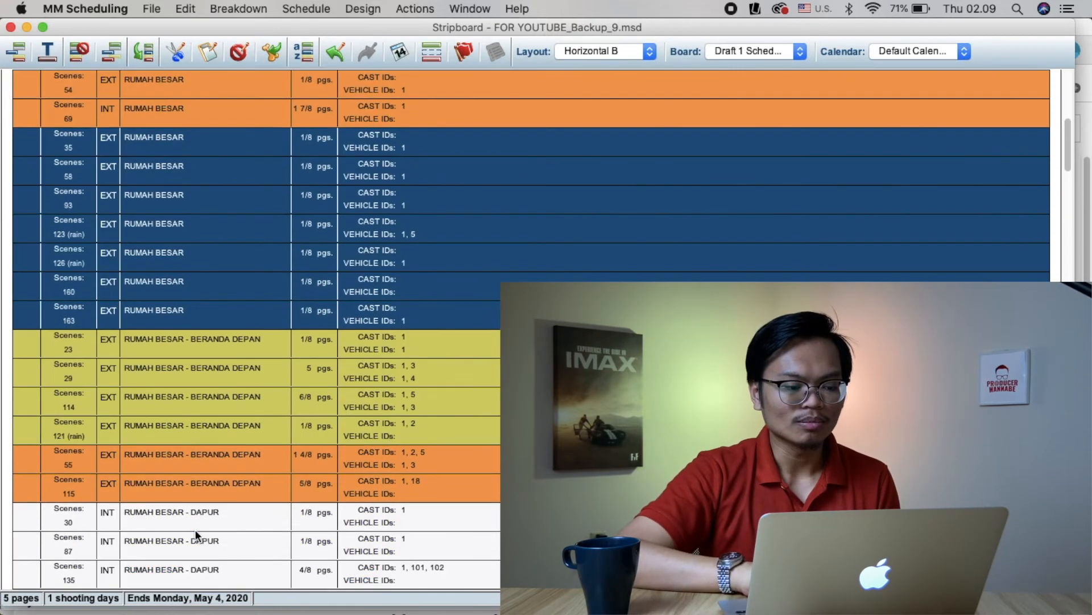
pyautogui.scroll(-20, 196, 529)
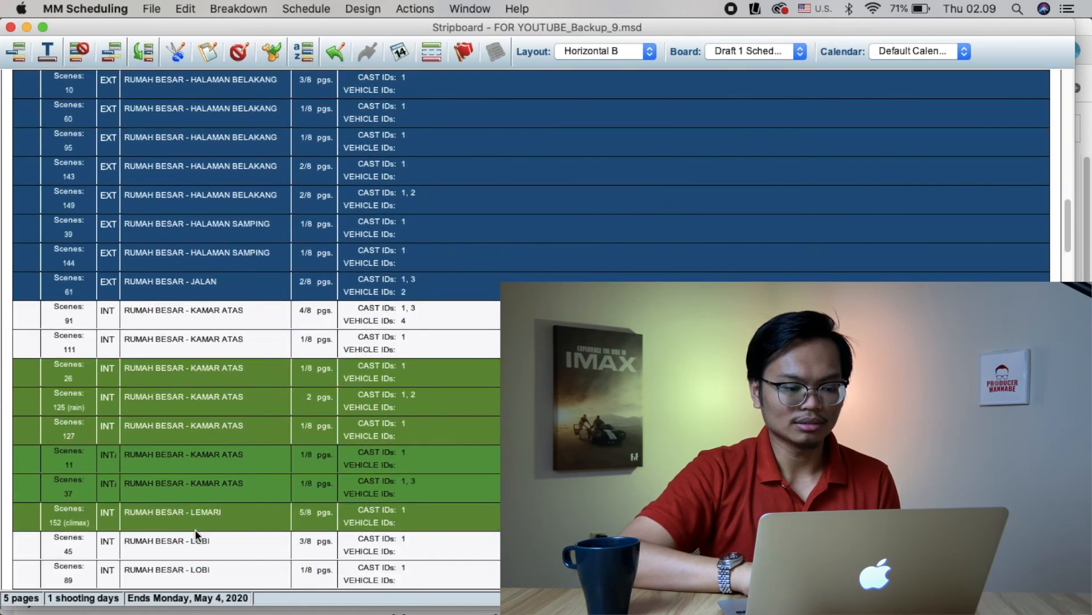
pyautogui.scroll(-10, 196, 530)
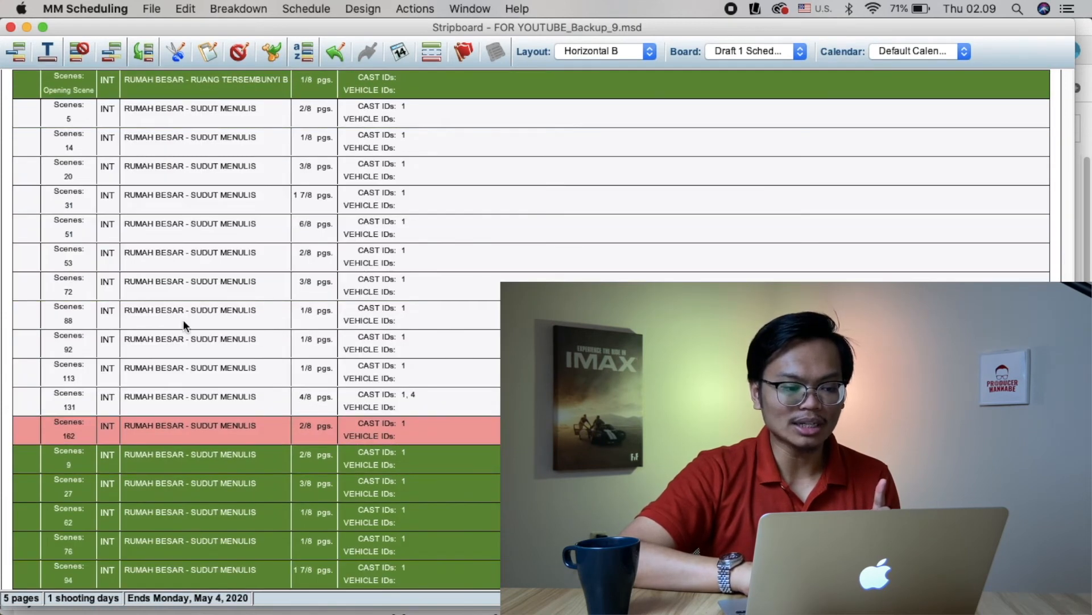
pyautogui.click(217, 116)
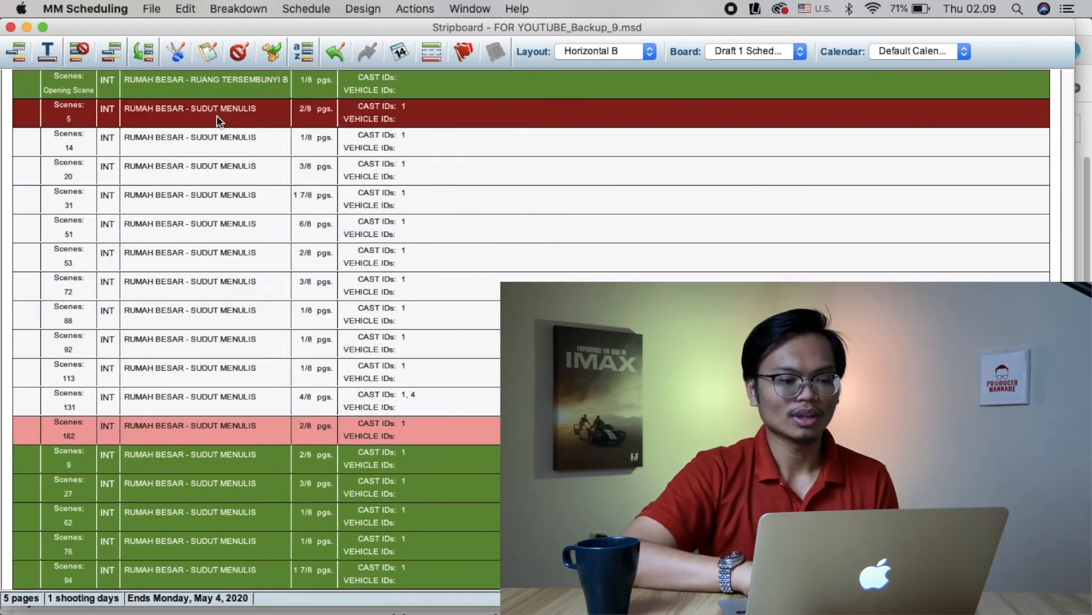
pyautogui.keyDown('shift'); pyautogui.click(214, 141); pyautogui.keyUp('shift')
pyautogui.keyDown('shift'); pyautogui.click(213, 165); pyautogui.keyUp('shift')
pyautogui.keyDown('shift'); pyautogui.click(215, 194); pyautogui.keyUp('shift')
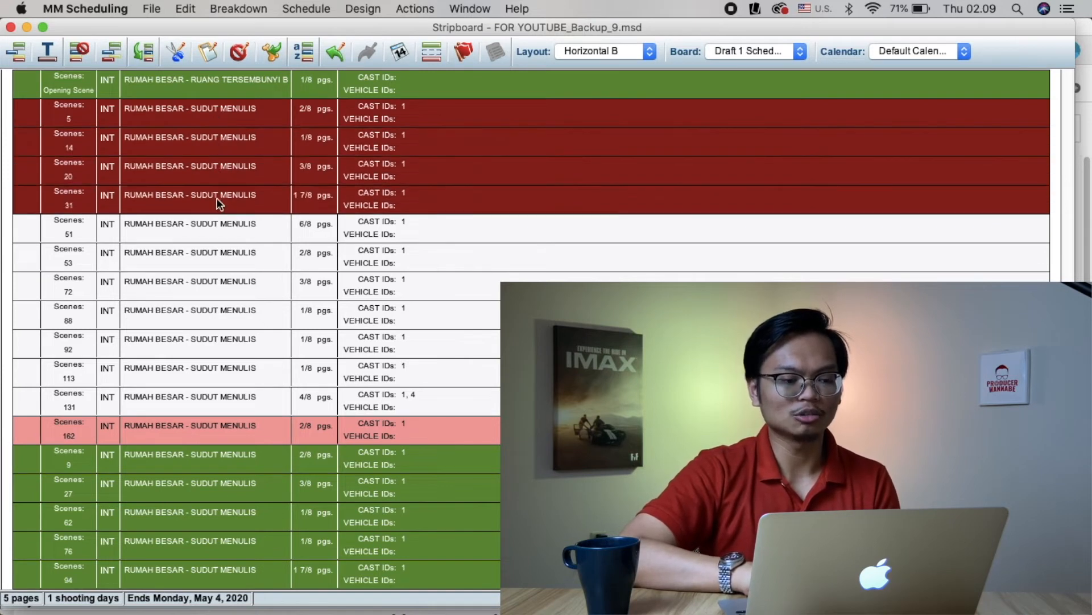
pyautogui.keyDown('shift'); pyautogui.click(216, 223); pyautogui.keyUp('shift')
pyautogui.keyDown('shift'); pyautogui.click(222, 251); pyautogui.keyUp('shift')
pyautogui.keyDown('shift'); pyautogui.click(225, 287); pyautogui.keyUp('shift')
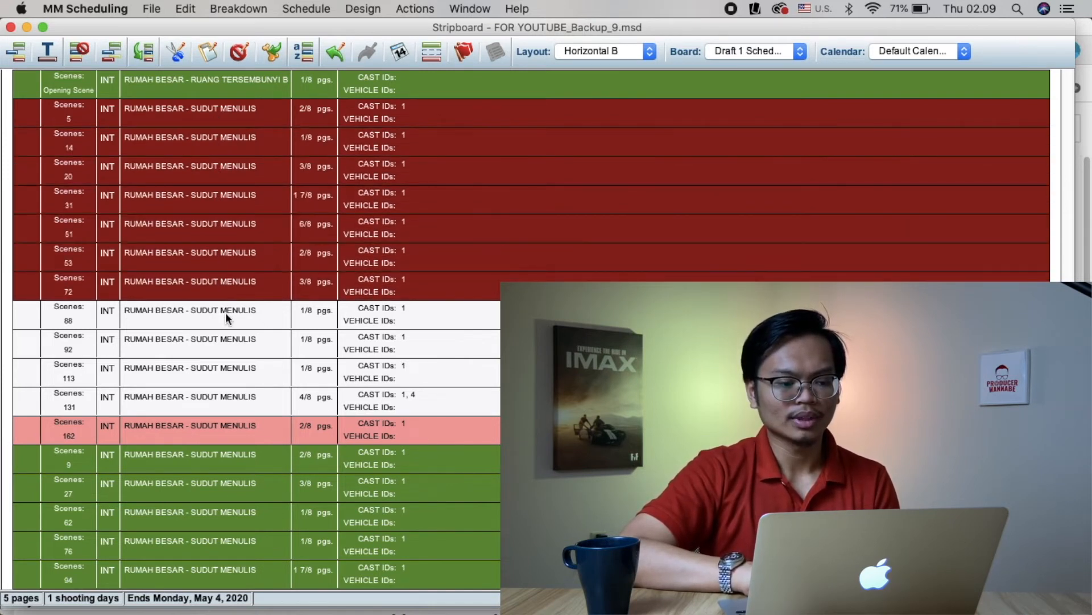
pyautogui.keyDown('shift'); pyautogui.click(225, 313); pyautogui.keyUp('shift')
pyautogui.keyDown('shift'); pyautogui.click(228, 345); pyautogui.keyUp('shift')
pyautogui.keyDown('shift'); pyautogui.click(230, 364); pyautogui.keyUp('shift')
pyautogui.keyDown('shift'); pyautogui.click(230, 395); pyautogui.keyUp('shift')
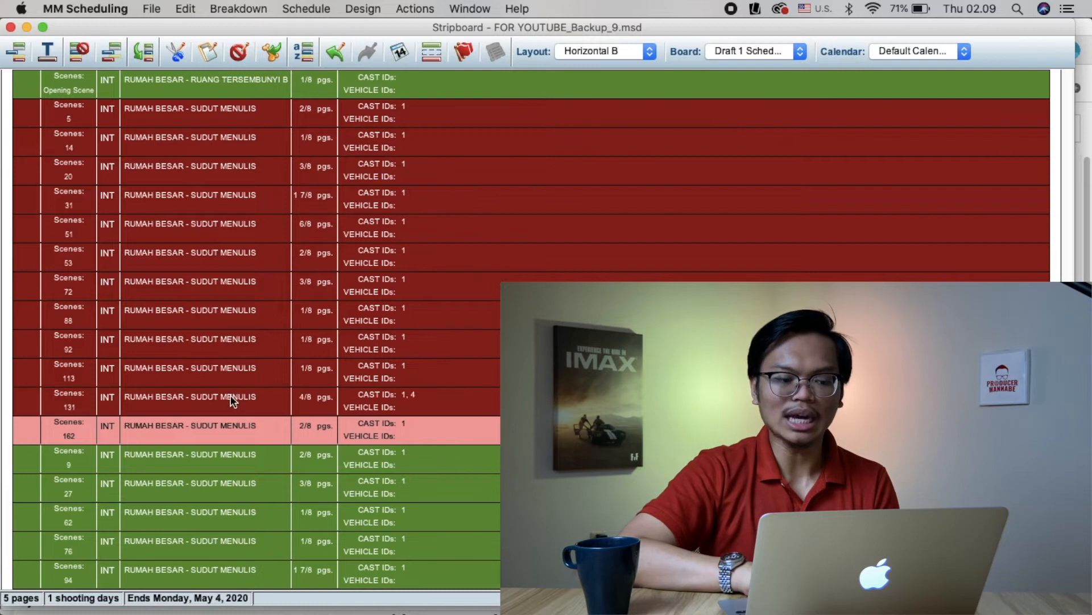
pyautogui.keyDown('shift'); pyautogui.click(233, 430); pyautogui.keyUp('shift')
pyautogui.moveTo(233, 429); pyautogui.dragTo(210, 392)
pyautogui.scroll(20, 234, 318)
pyautogui.click(227, 488)
# Insert an end-of-day break directly after the scene 162 strip to close Shooting Day 2.
pyautogui.scroll(-10, 230, 495)
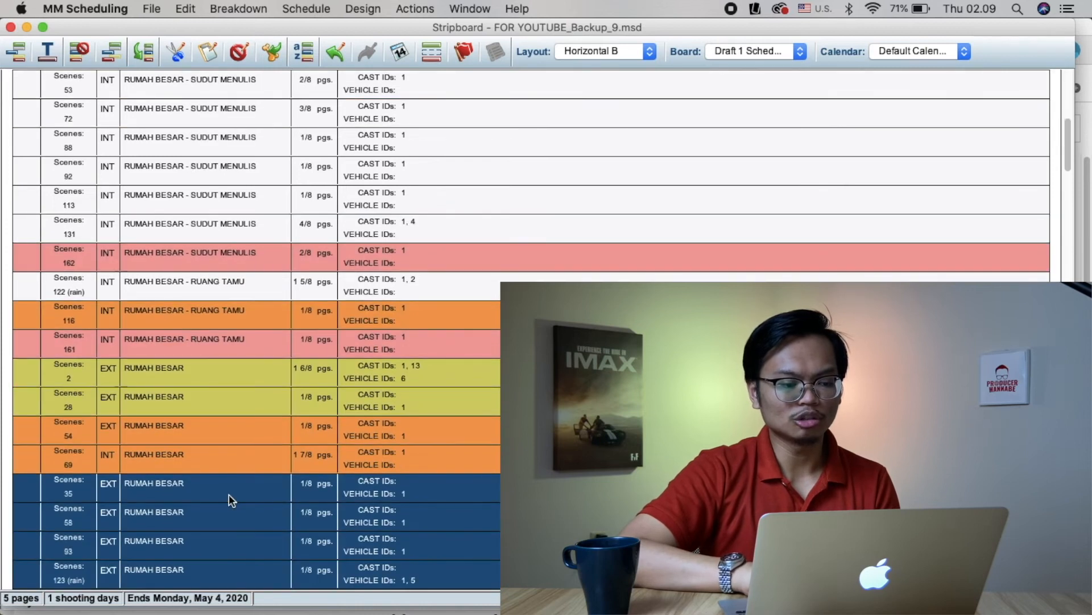
pyautogui.scroll(3, 229, 494)
pyautogui.click(229, 406)
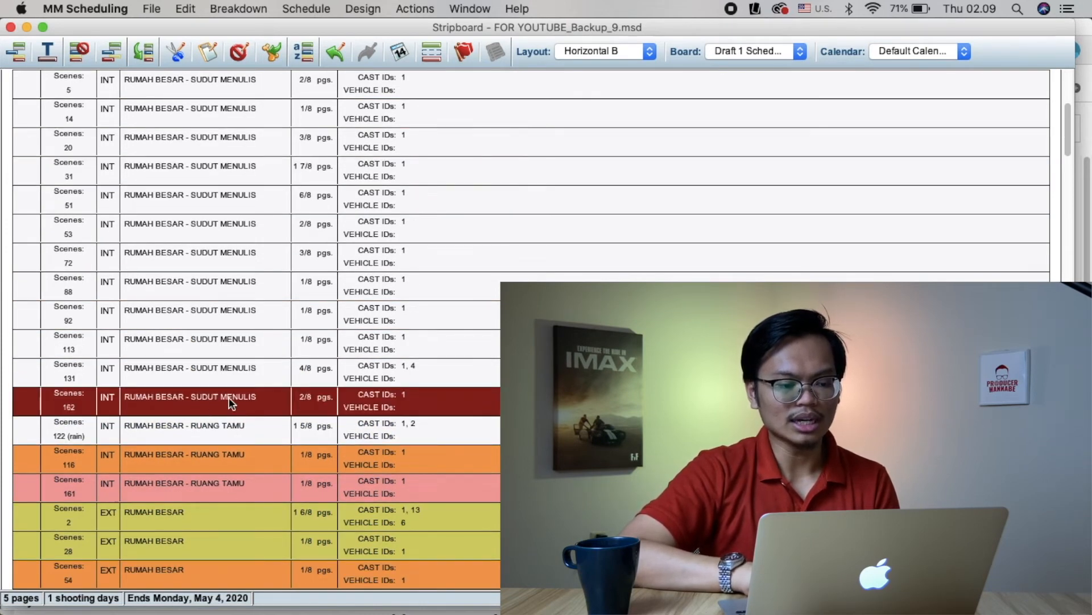
pyautogui.click(18, 53)
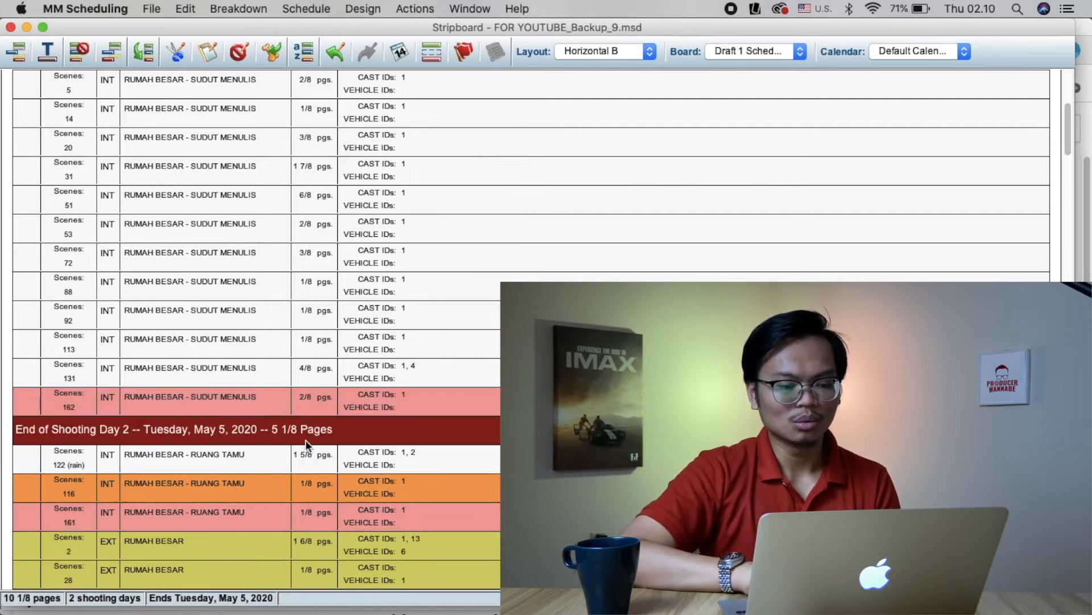
pyautogui.click(271, 475)
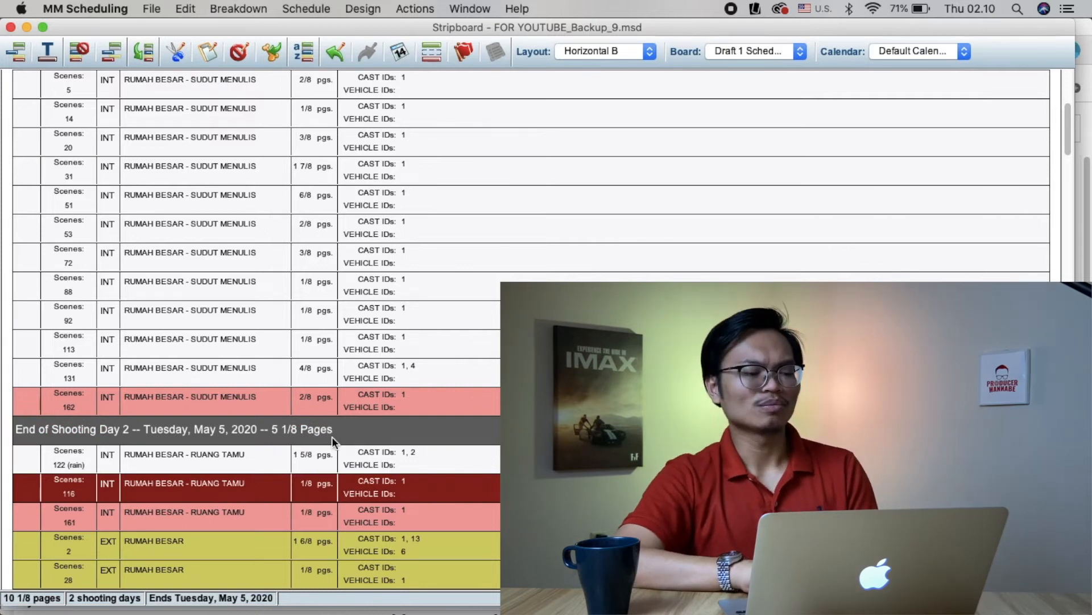
# Review the scene grouping and page totals of Shooting Days 1 and 2 on the Draft 1 Schedule board.
pyautogui.scroll(5, 332, 436)
pyautogui.scroll(-4, 332, 436)
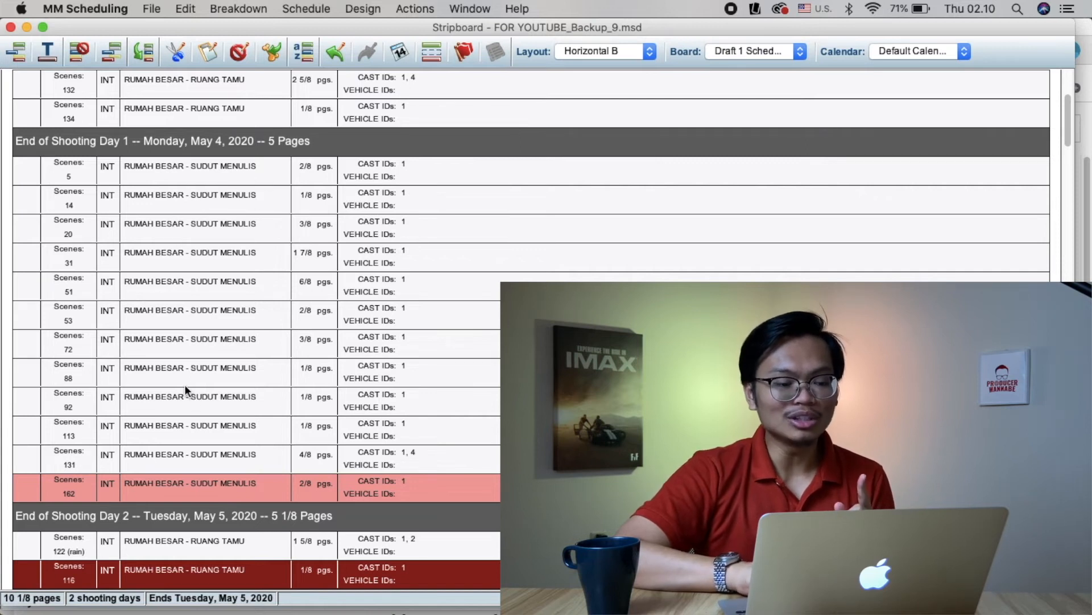
pyautogui.scroll(3, 287, 330)
pyautogui.scroll(-3, 286, 331)
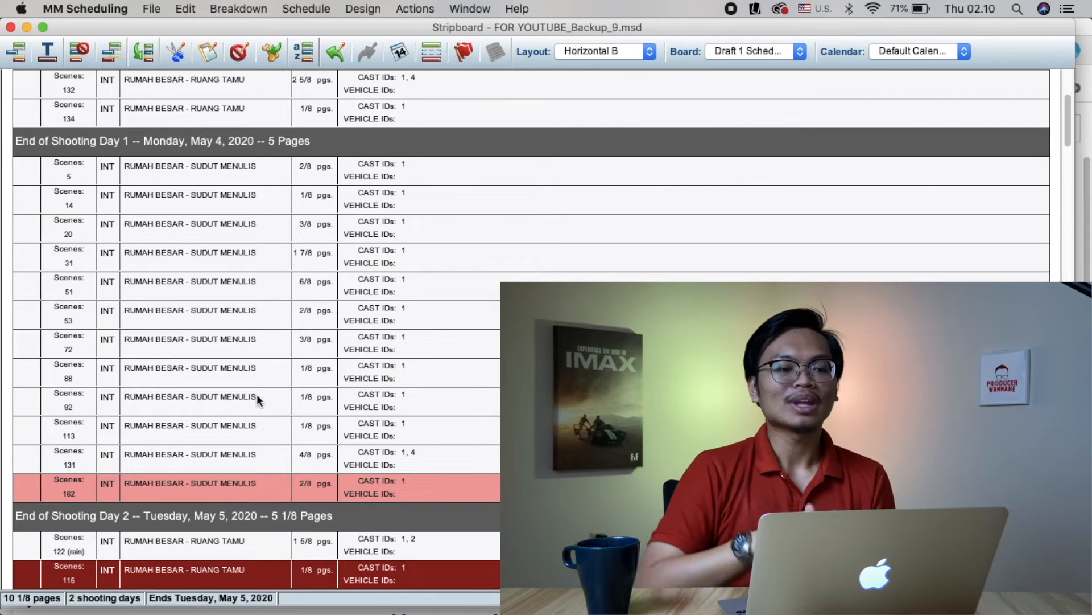
pyautogui.scroll(5, 250, 278)
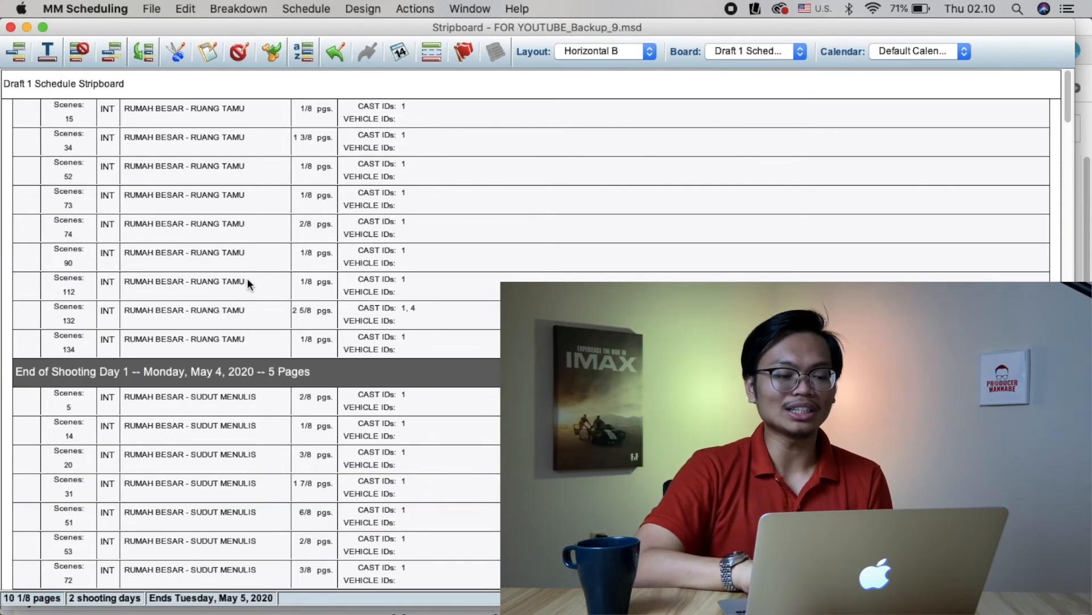
pyautogui.scroll(-1, 230, 373)
pyautogui.scroll(-4, 231, 374)
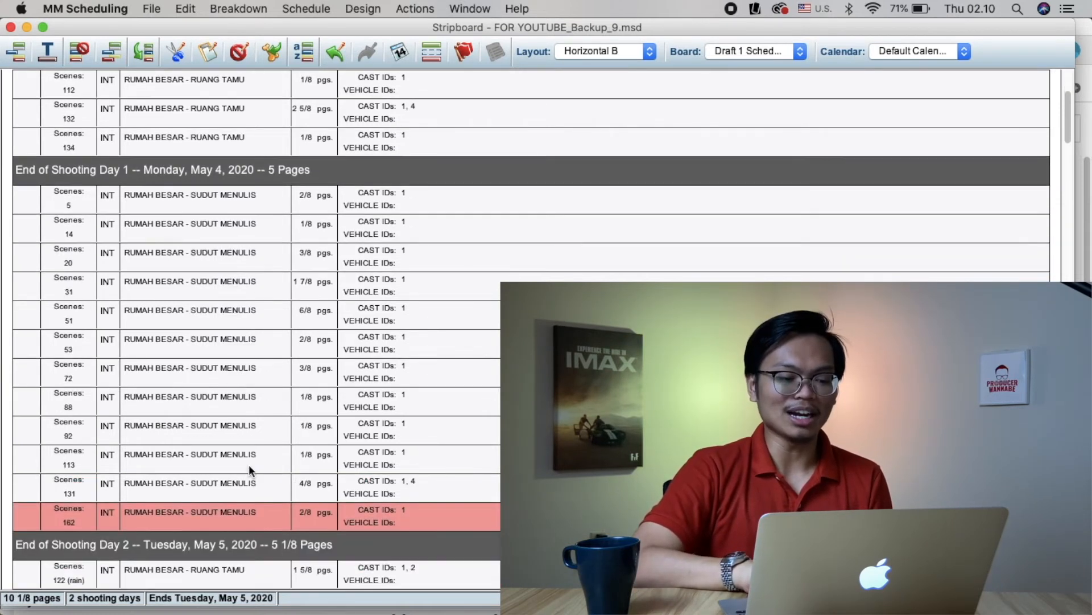
pyautogui.click(449, 399)
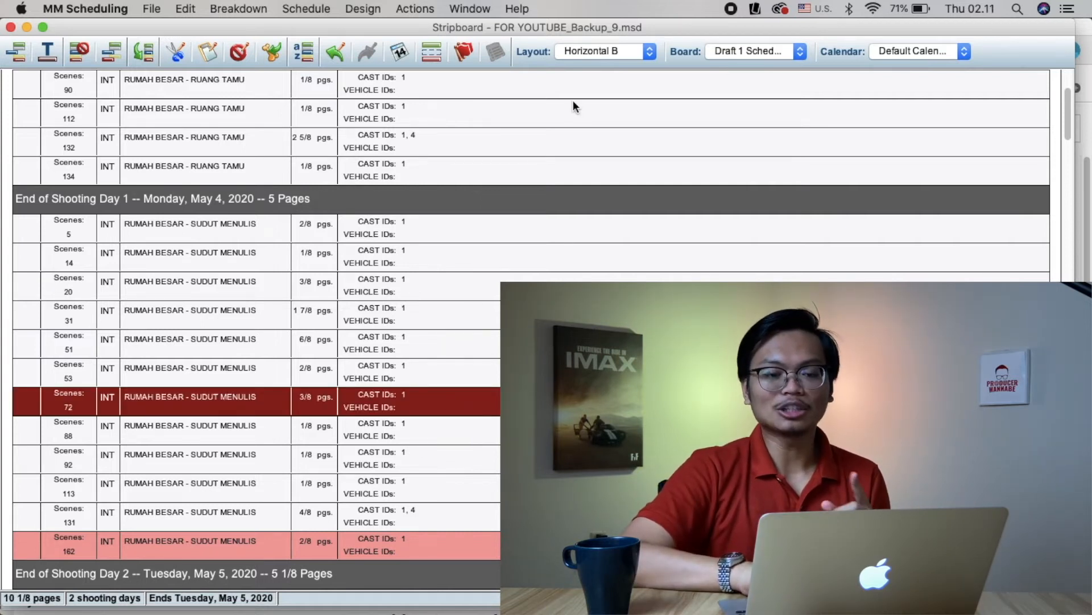
# Switch to the Rough Draft board and examine how the RUMAH BESAR scenes are divided into shooting days, especially Days 5 to 8.
pyautogui.click(721, 51)
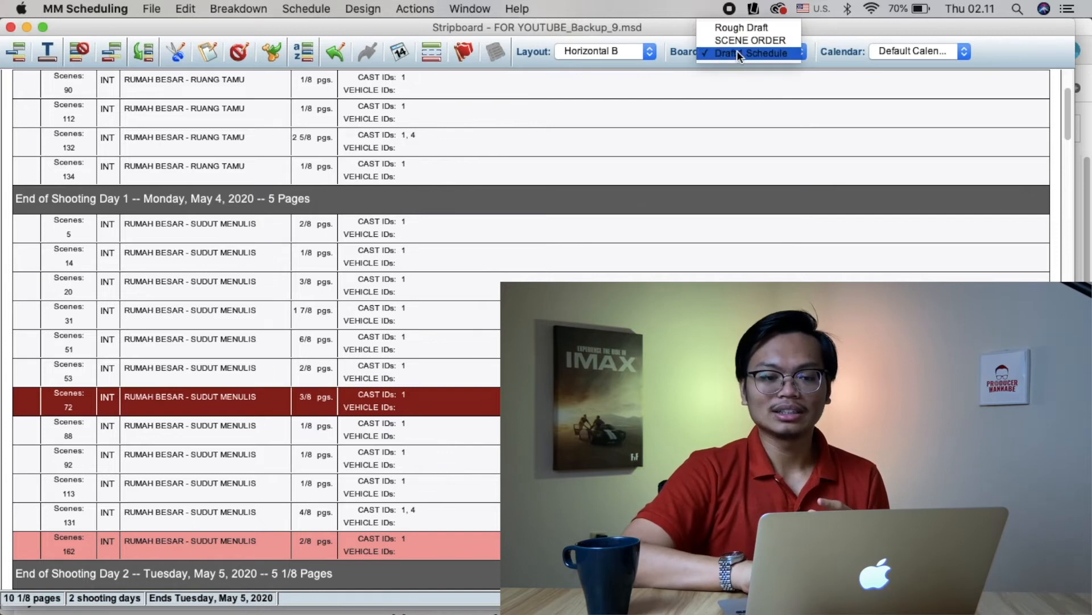
pyautogui.click(759, 30)
pyautogui.scroll(6, 505, 267)
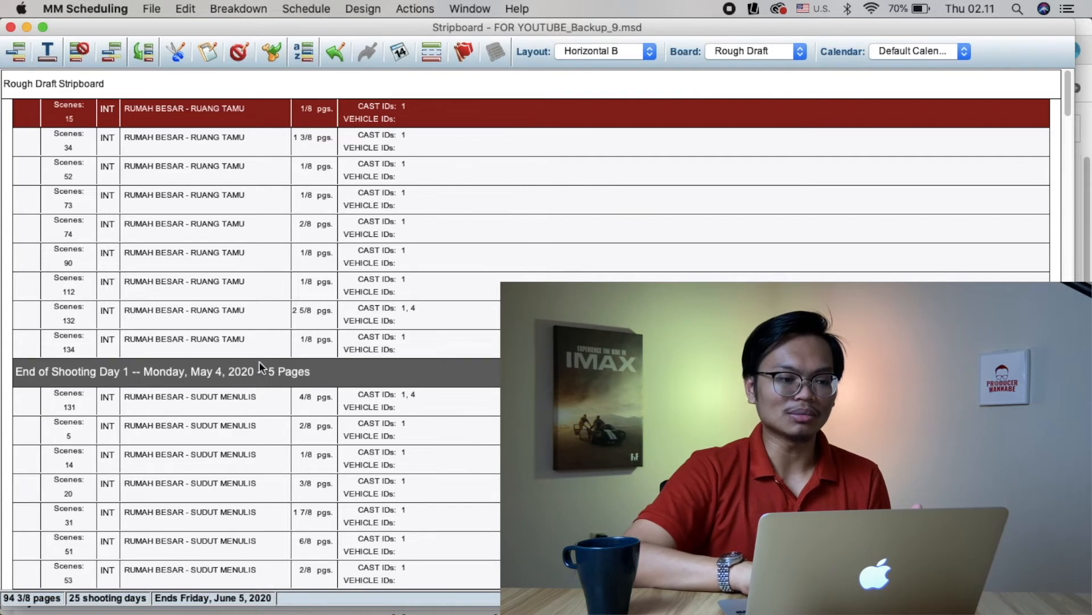
pyautogui.scroll(-20, 258, 362)
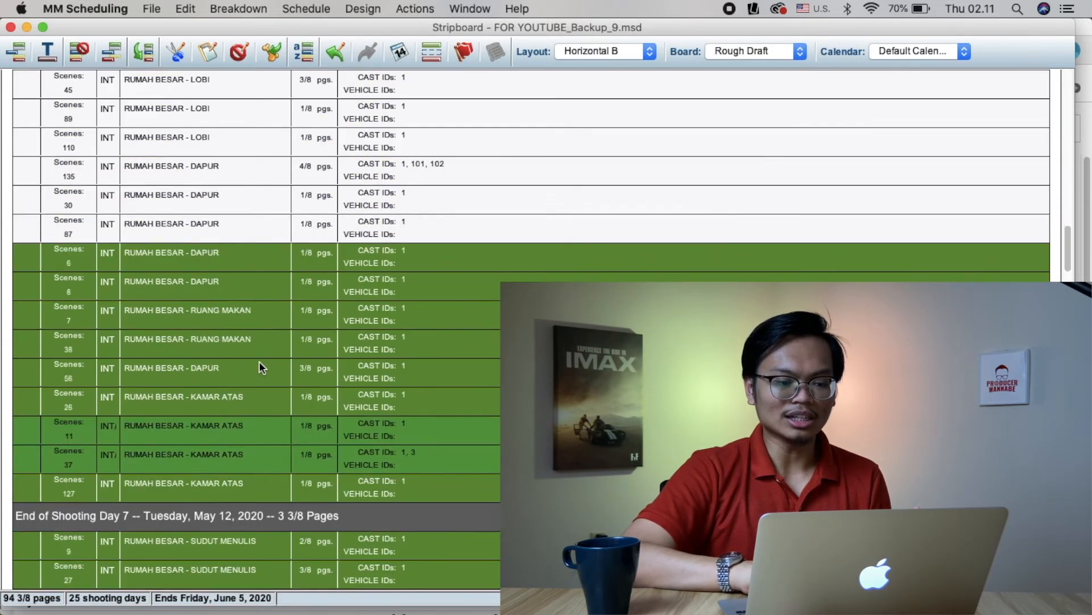
pyautogui.scroll(-10, 259, 361)
pyautogui.scroll(7, 259, 361)
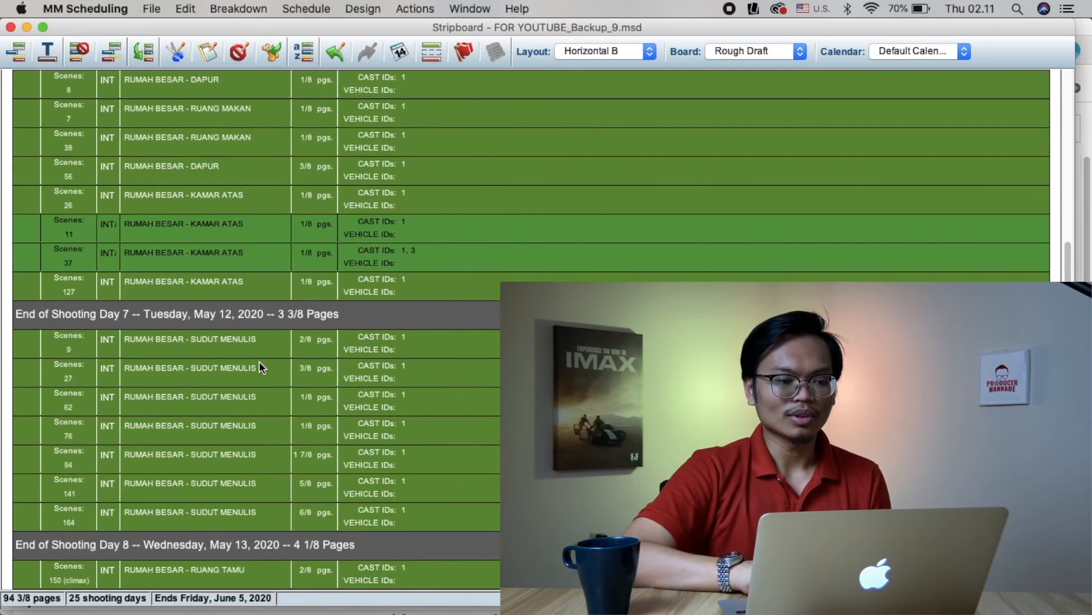
pyautogui.scroll(2, 259, 362)
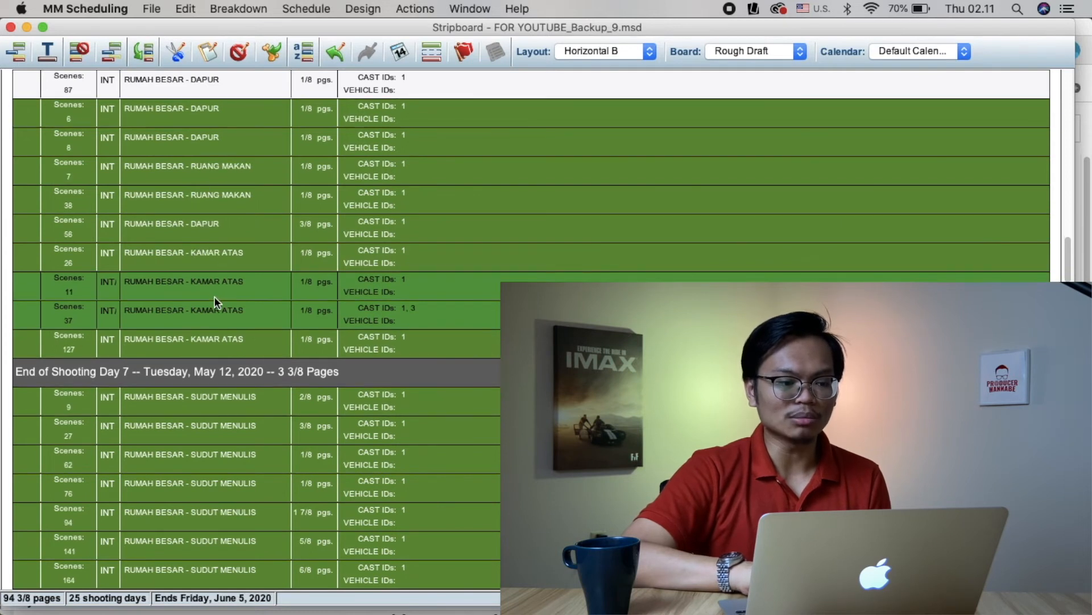
pyautogui.scroll(11, 223, 298)
pyautogui.scroll(-1, 216, 250)
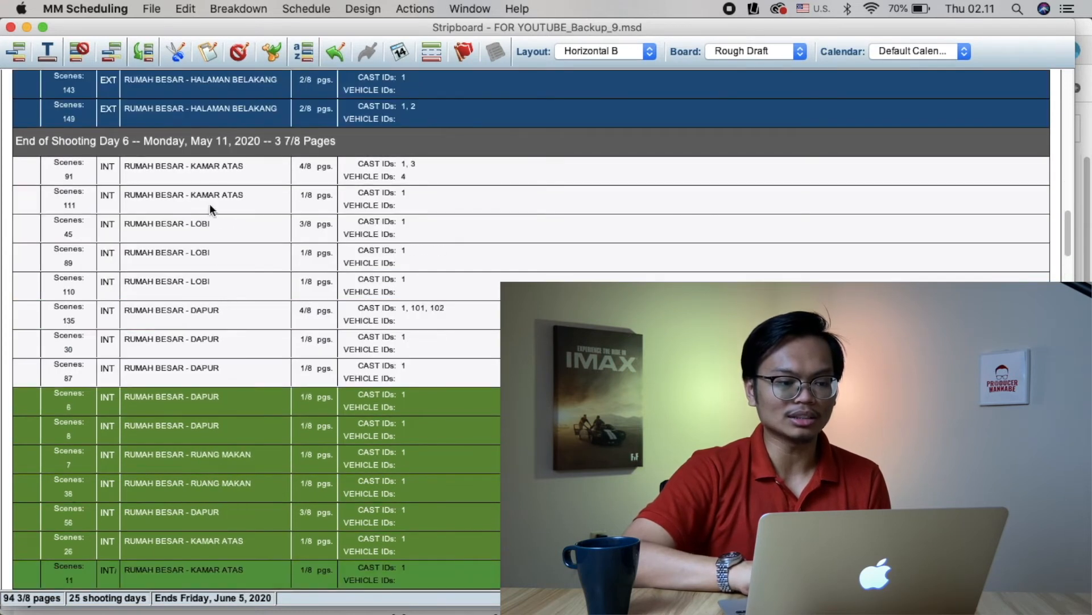
pyautogui.scroll(13, 202, 244)
pyautogui.scroll(-1, 196, 254)
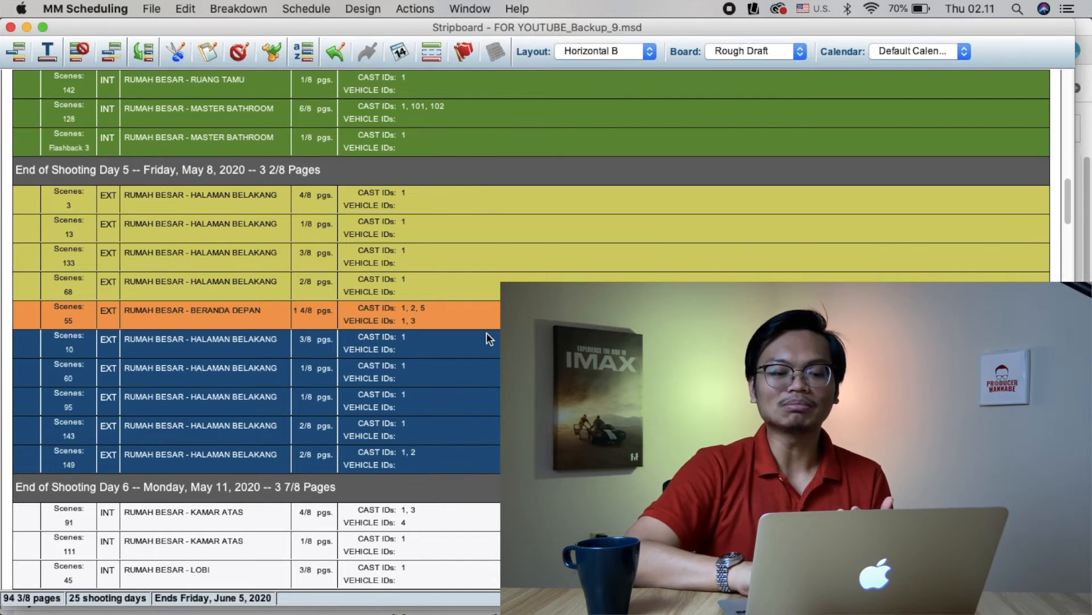
pyautogui.scroll(-5, 476, 419)
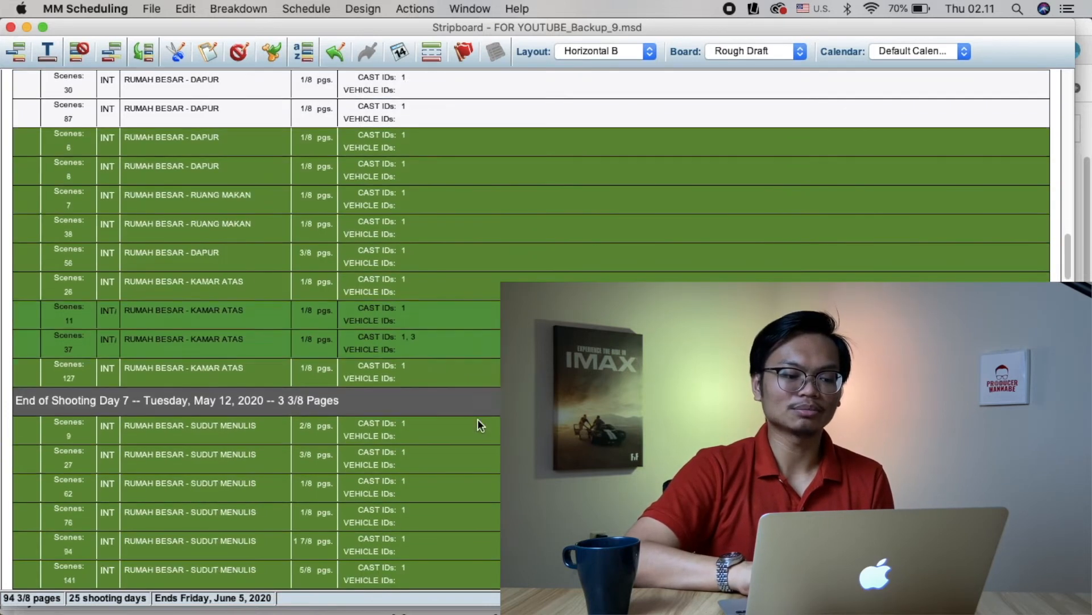
pyautogui.scroll(8, 478, 419)
# Examine the later shooting days of the Rough Draft board, from Day 9 through the final Day 25, across the remaining locations.
pyautogui.scroll(-20, 333, 500)
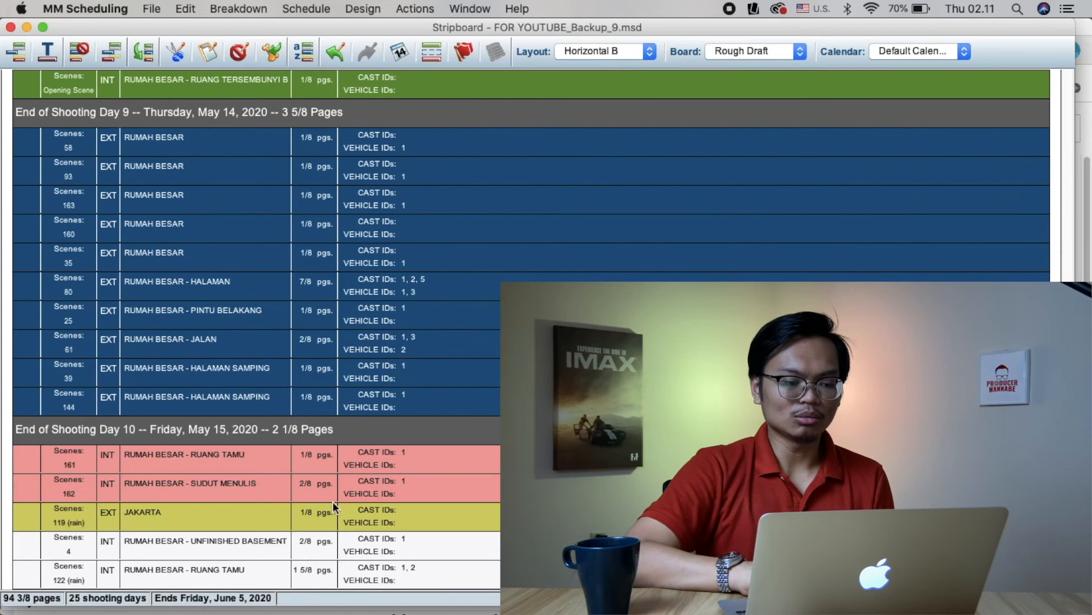
pyautogui.scroll(-10, 311, 475)
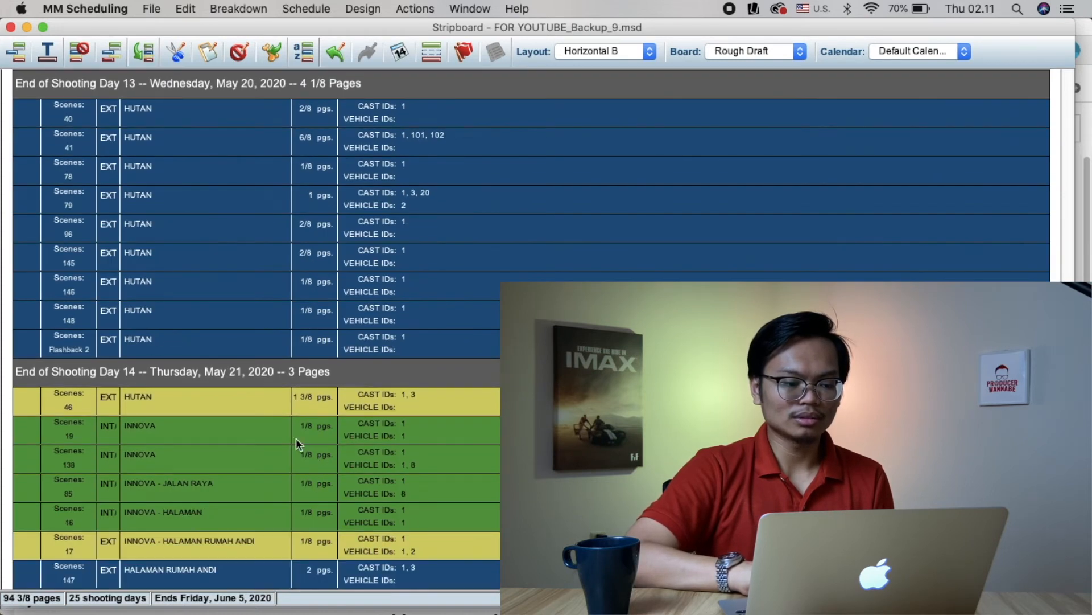
pyautogui.scroll(4, 308, 239)
pyautogui.scroll(-2, 298, 201)
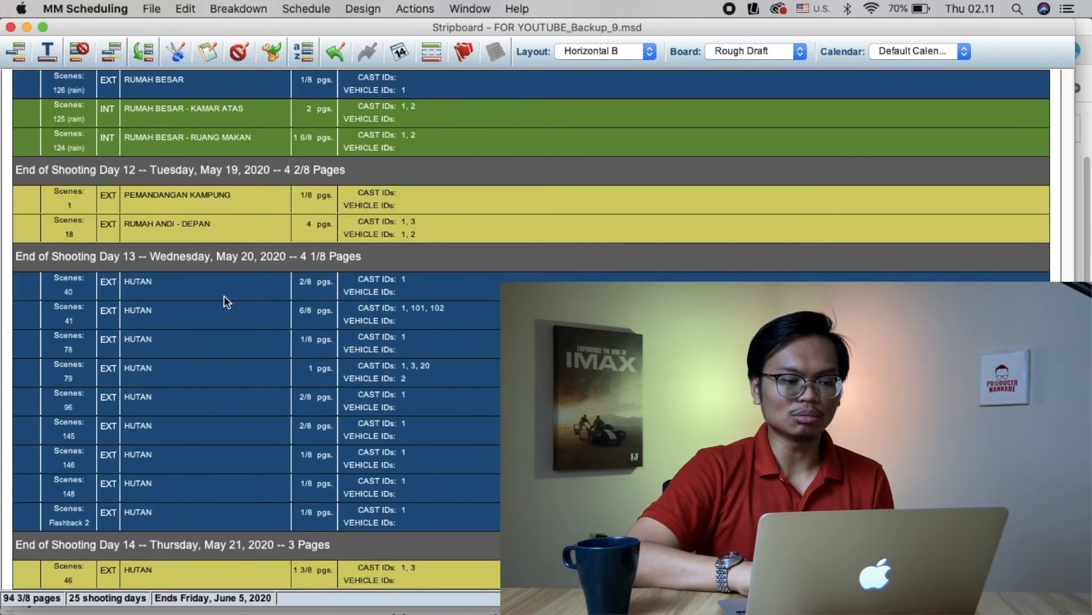
pyautogui.scroll(-13, 287, 409)
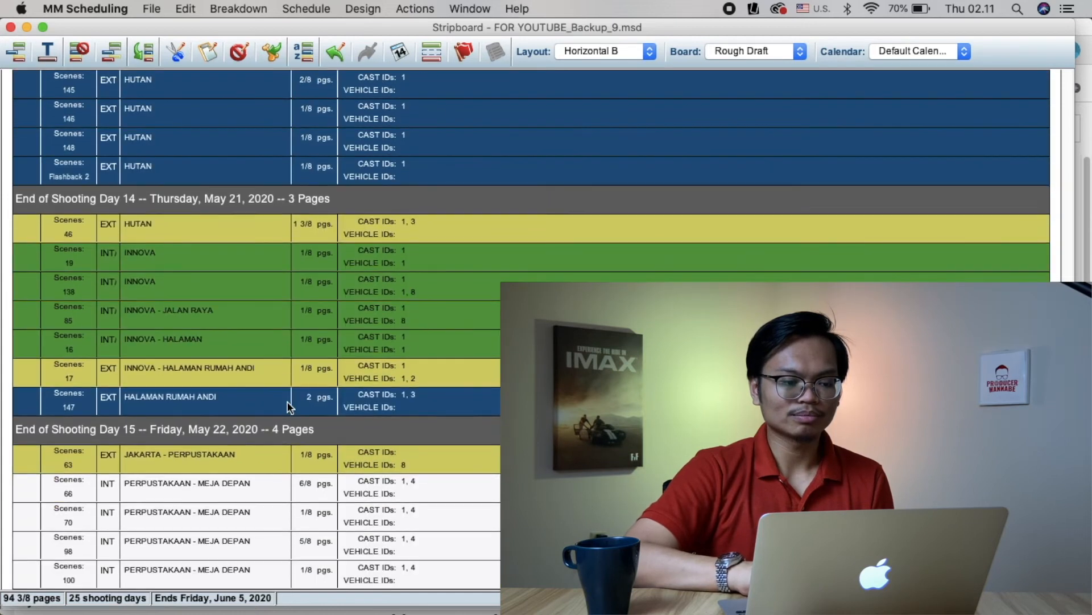
pyautogui.scroll(-18, 239, 372)
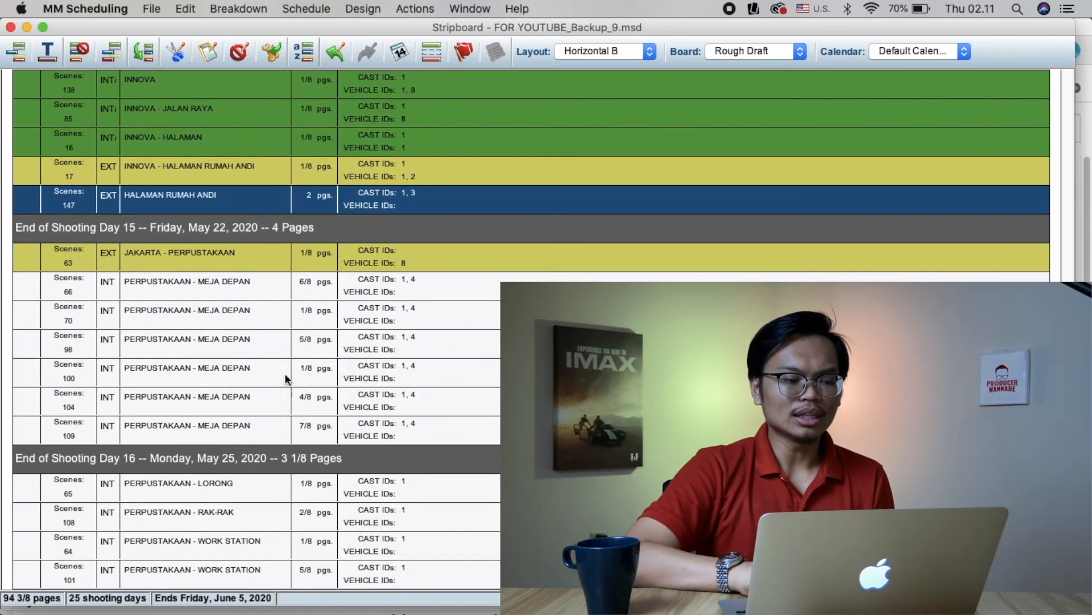
pyautogui.scroll(-16, 249, 437)
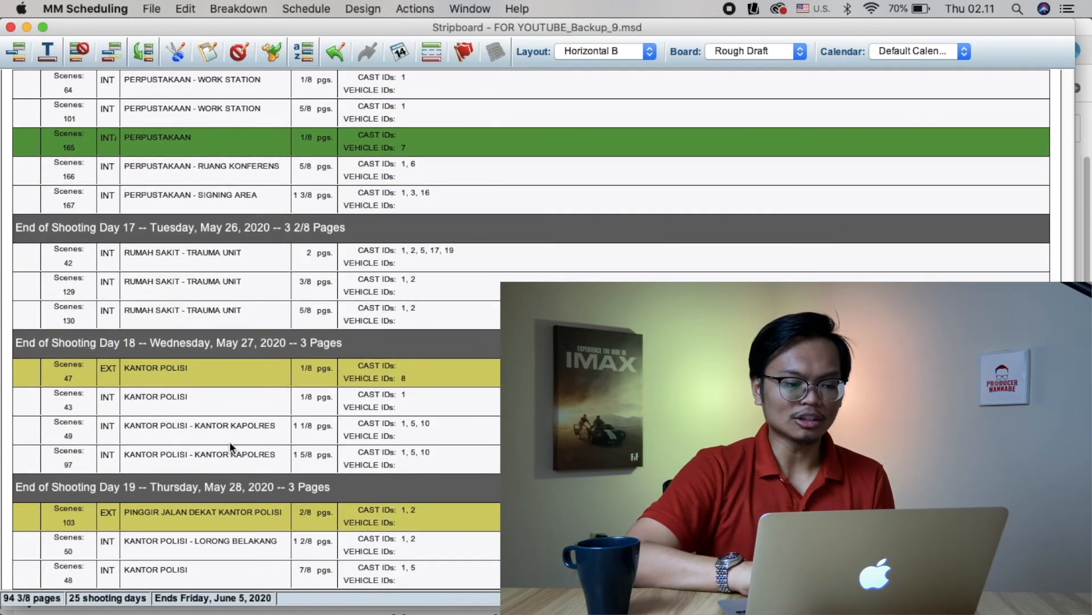
pyautogui.scroll(-15, 230, 441)
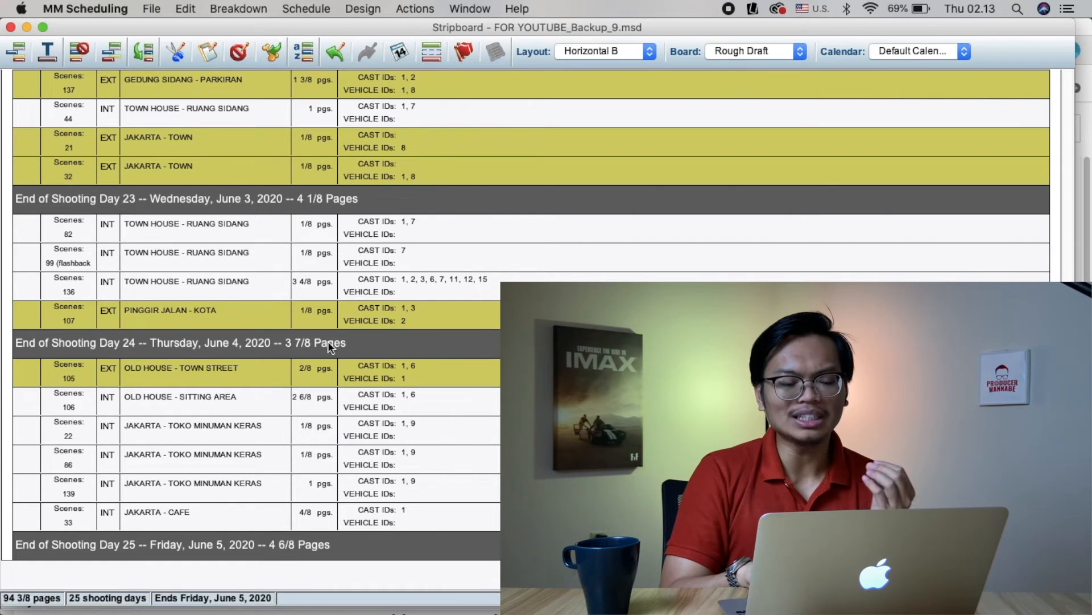
# Review the location grouping and page totals backward from Shooting Day 24 to Day 16 on the Rough Draft board.
pyautogui.scroll(5, 362, 335)
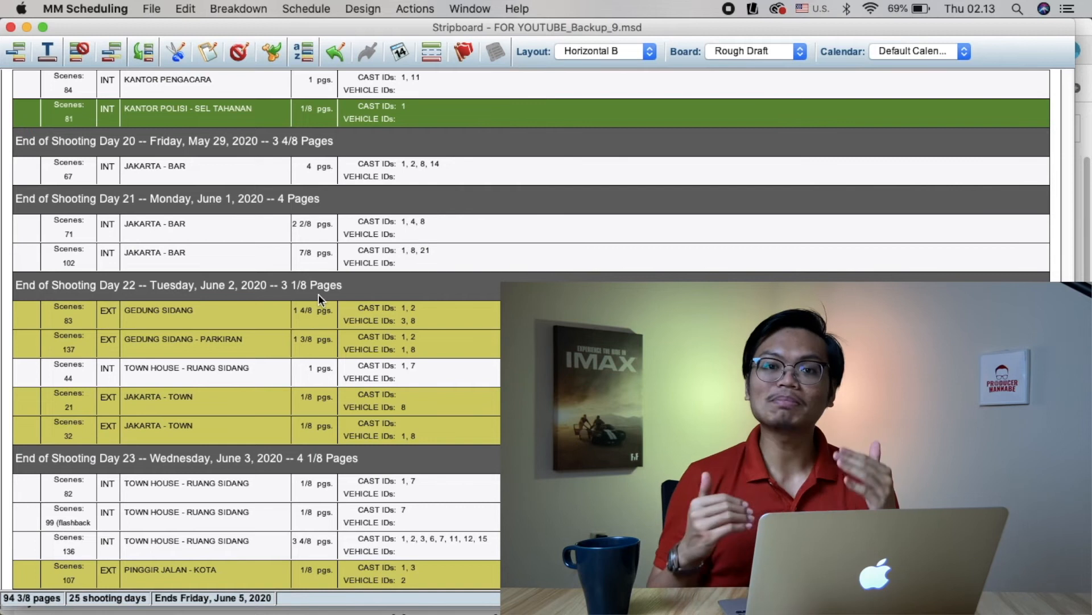
pyautogui.scroll(7, 319, 294)
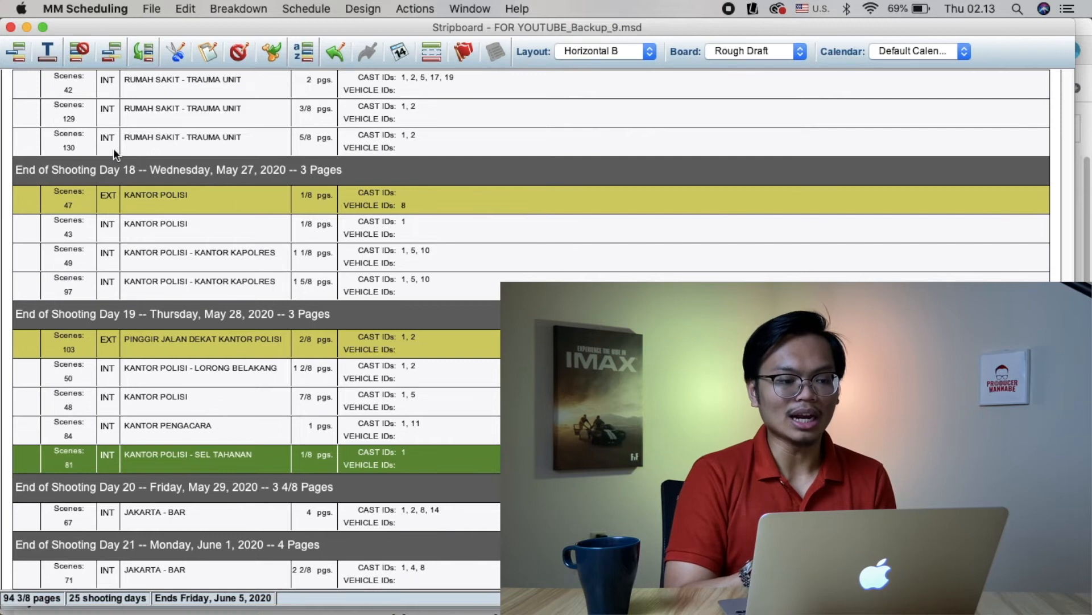
pyautogui.scroll(3, 332, 180)
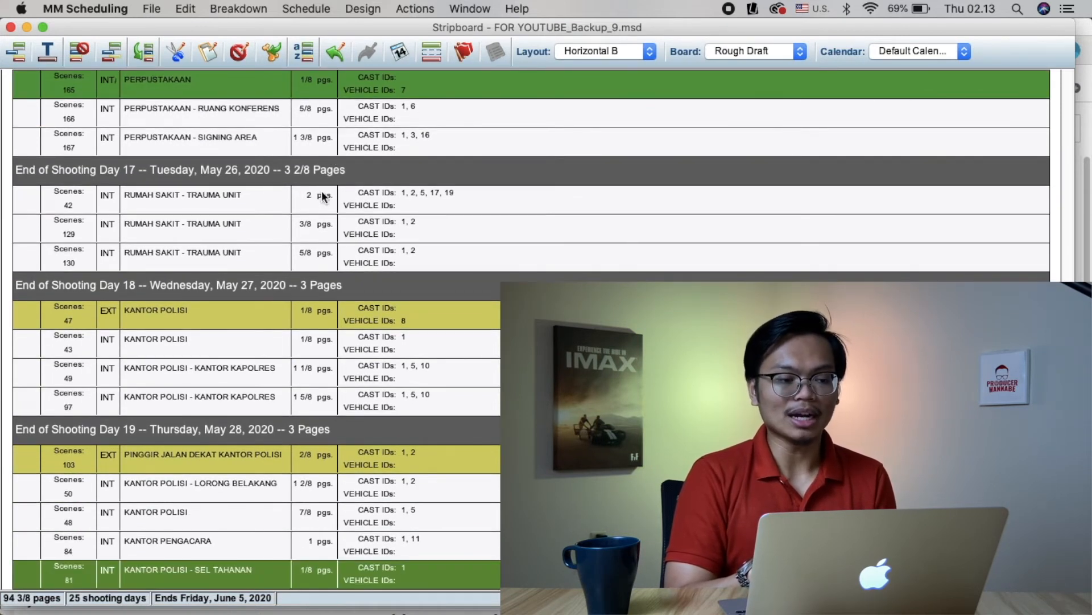
pyautogui.scroll(3, 348, 194)
pyautogui.scroll(1, 348, 193)
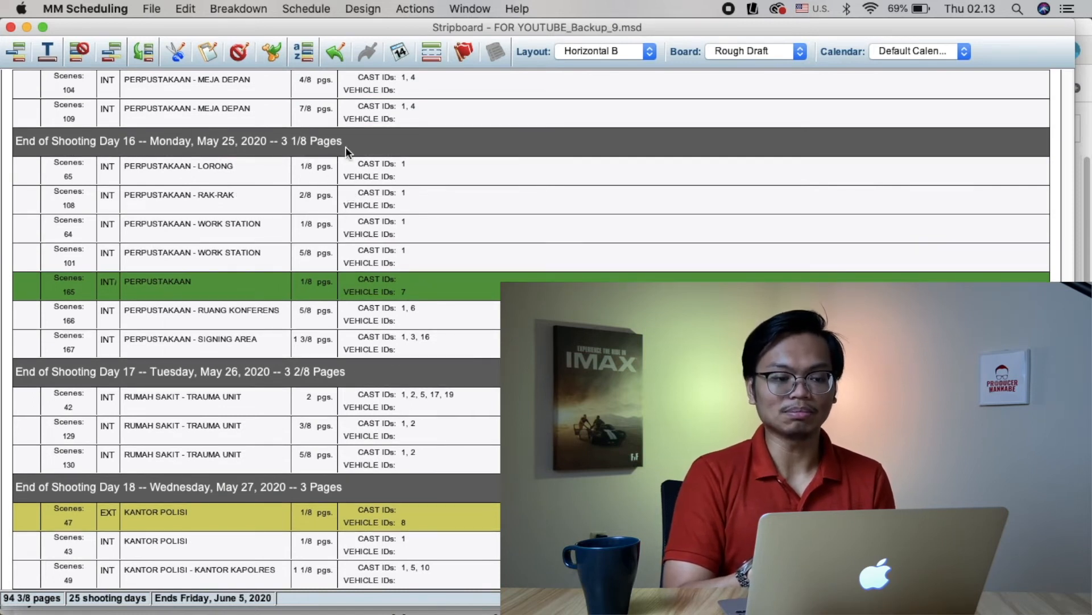
# Move the Scene 105 OLD HOUSE - TOWN STREET strip from Shooting Day 25 to the end of Shooting Day 24.
pyautogui.scroll(-2, 387, 164)
pyautogui.scroll(-10, 453, 253)
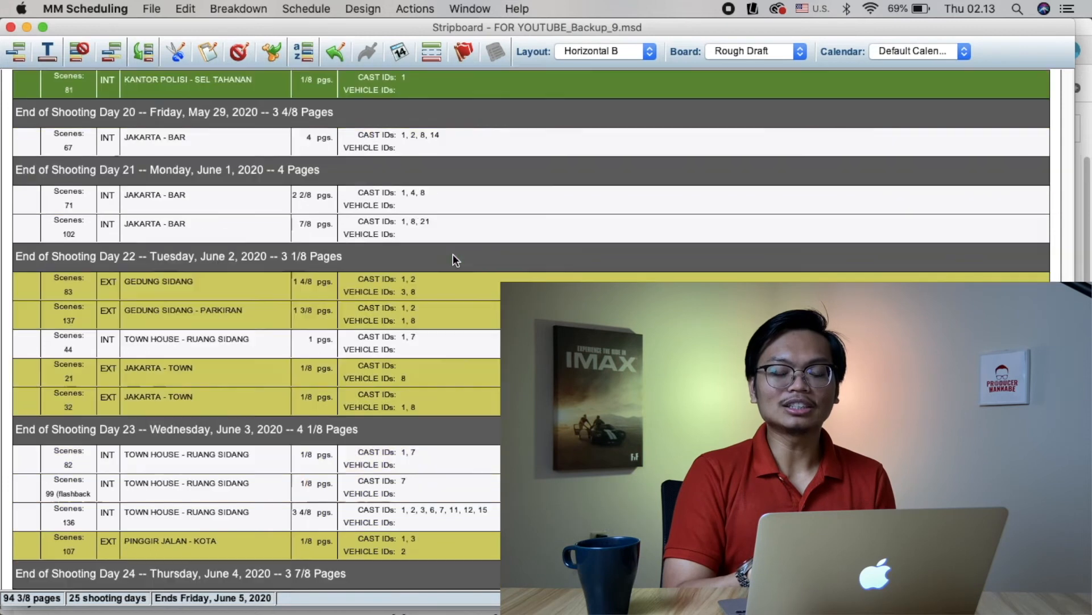
pyautogui.scroll(-5, 453, 255)
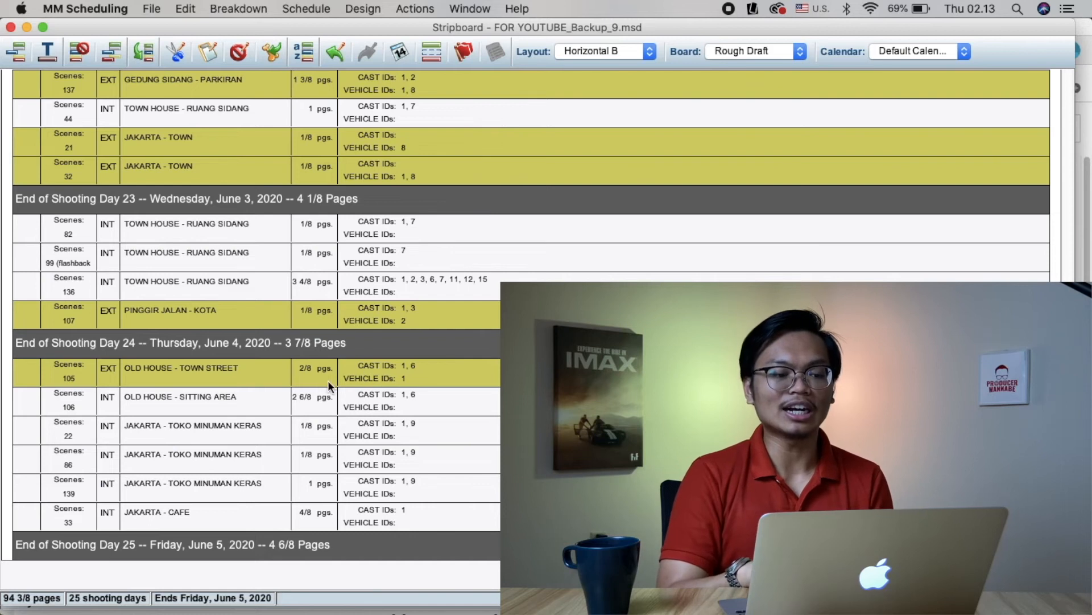
pyautogui.moveTo(302, 366); pyautogui.dragTo(300, 359)
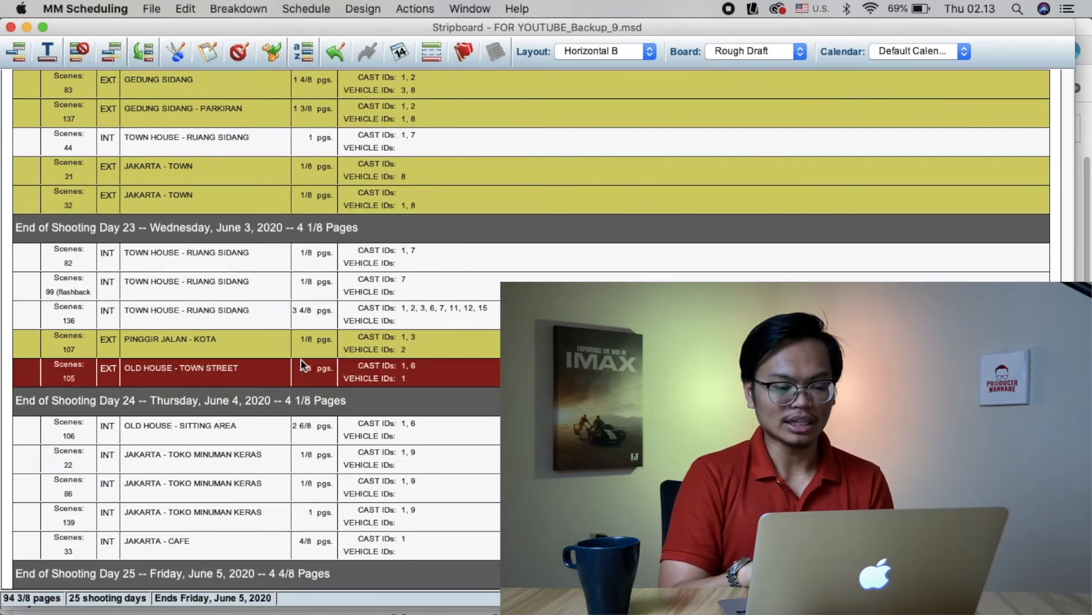
pyautogui.click(347, 320)
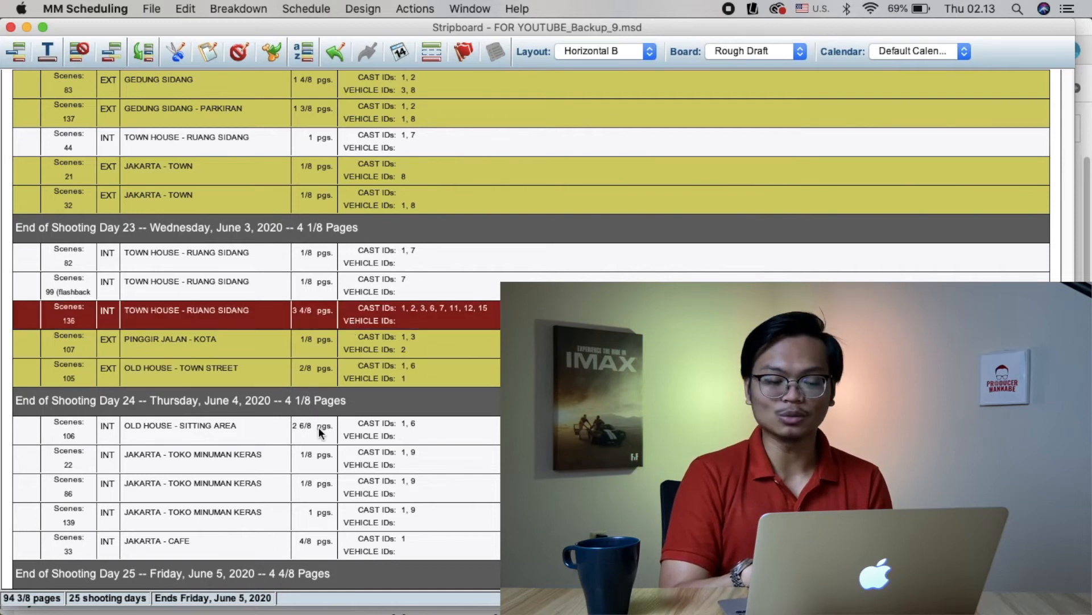
# Select the Scene 106 OLD HOUSE - SITTING AREA strip and look over the Rough Draft board from its first to its last shooting day.
pyautogui.moveTo(317, 433)
pyautogui.mouseDown()
pyautogui.moveTo(311, 388)
pyautogui.moveTo(302, 444)
pyautogui.mouseUp()
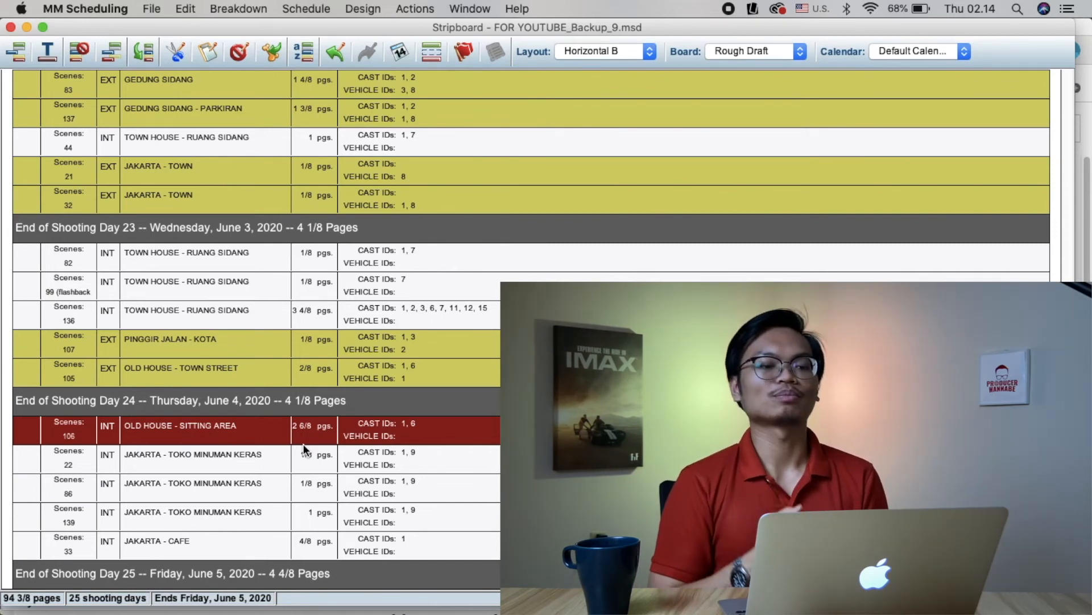
pyautogui.scroll(20, 303, 444)
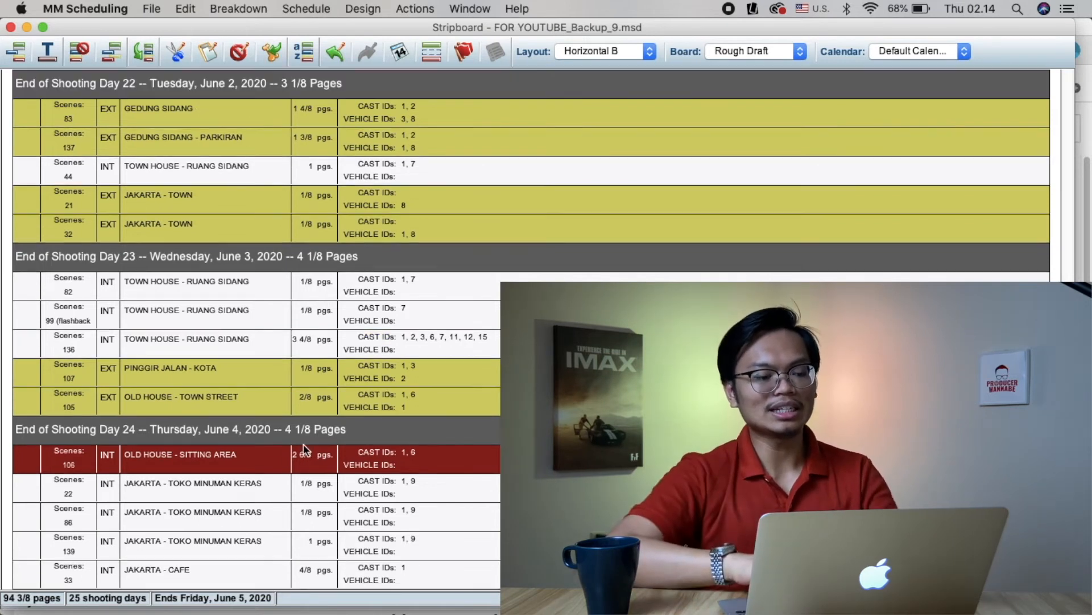
pyautogui.scroll(8, 304, 447)
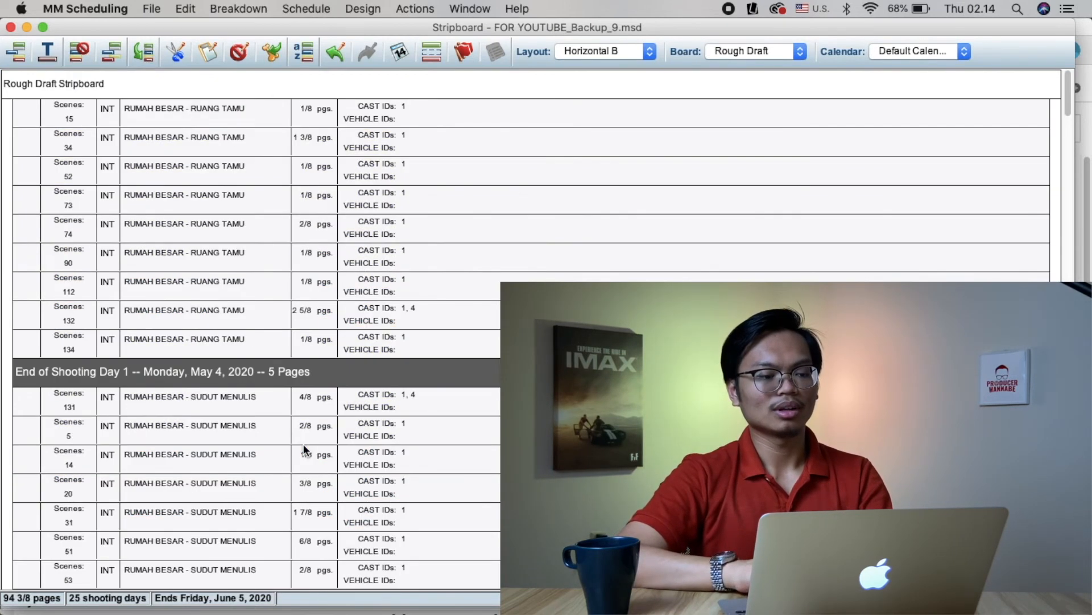
pyautogui.scroll(-20, 303, 448)
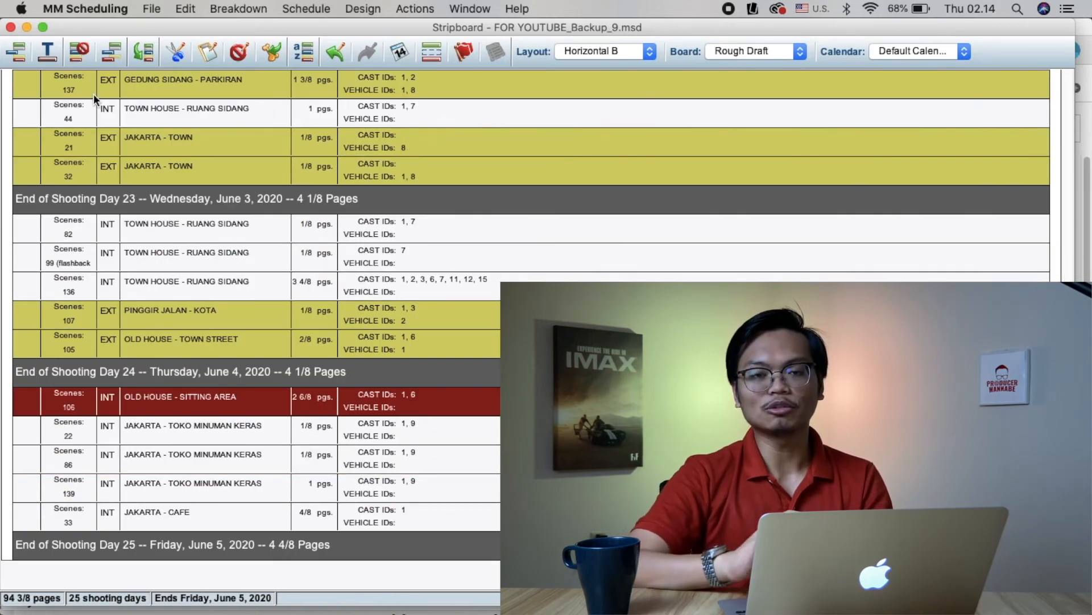
# Set up printing of the Rough Draft stripboard with the Horizontal B strip layout and bring up the print options.
pyautogui.click(152, 13)
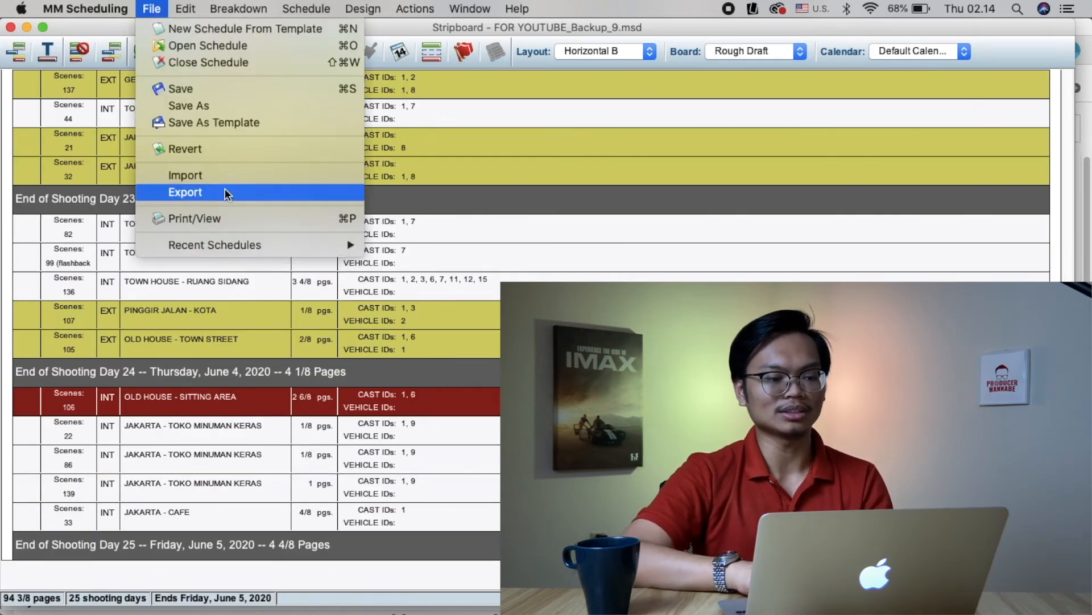
pyautogui.click(224, 218)
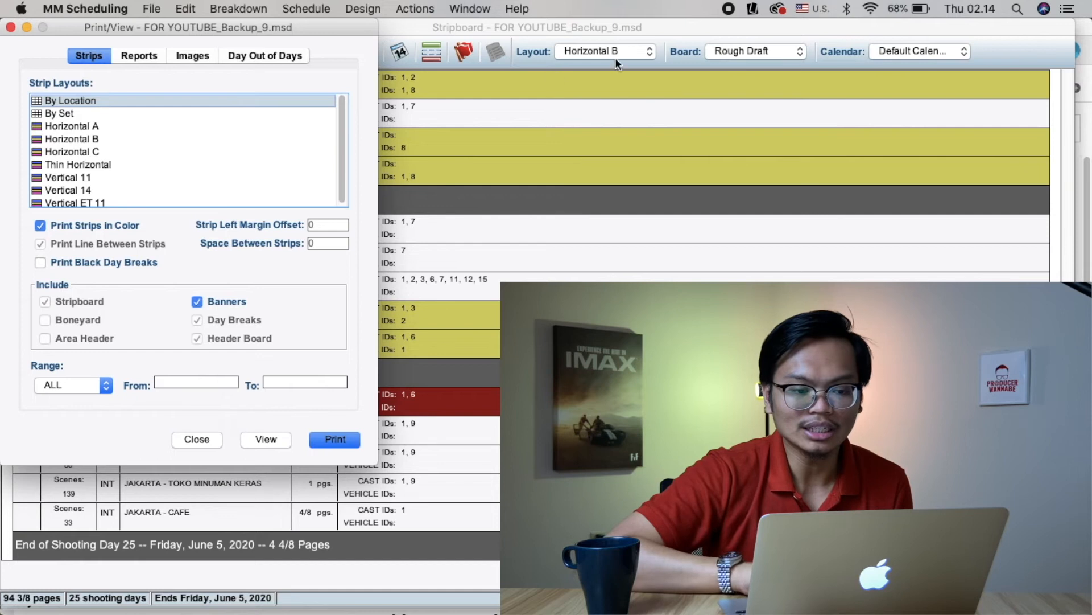
pyautogui.click(80, 140)
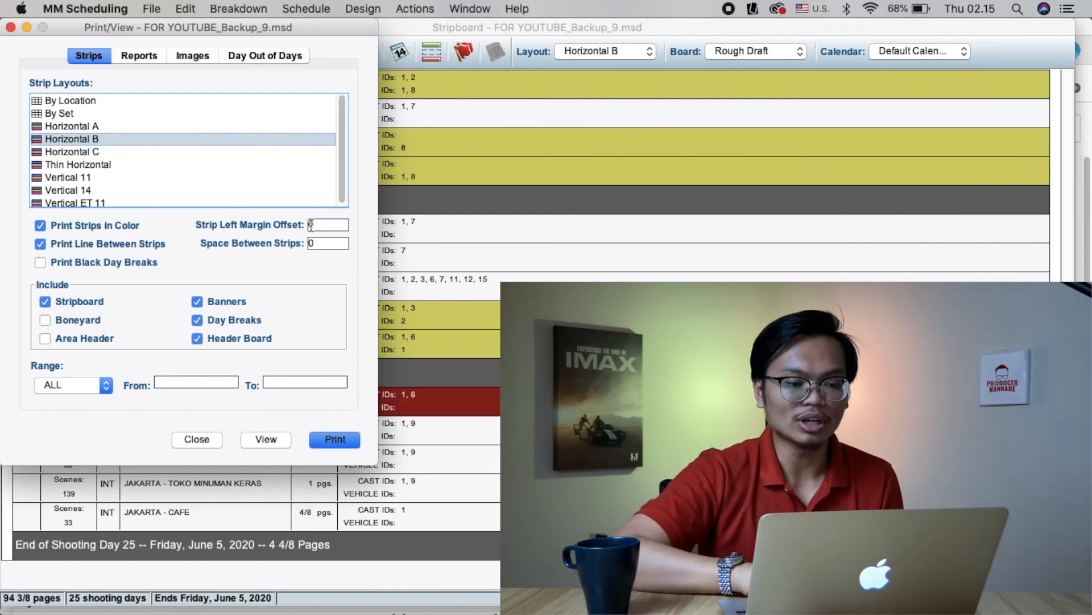
pyautogui.click(340, 439)
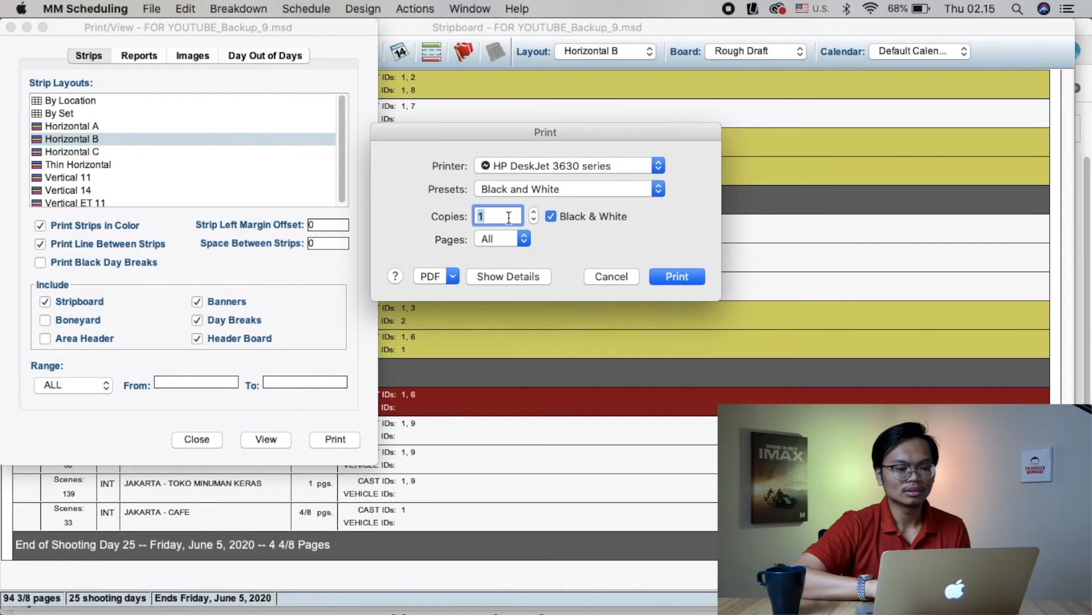
# Save the stripboard printout as a PDF named Jadwal Draft 1 in Documents and close the print window.
pyautogui.click(564, 168)
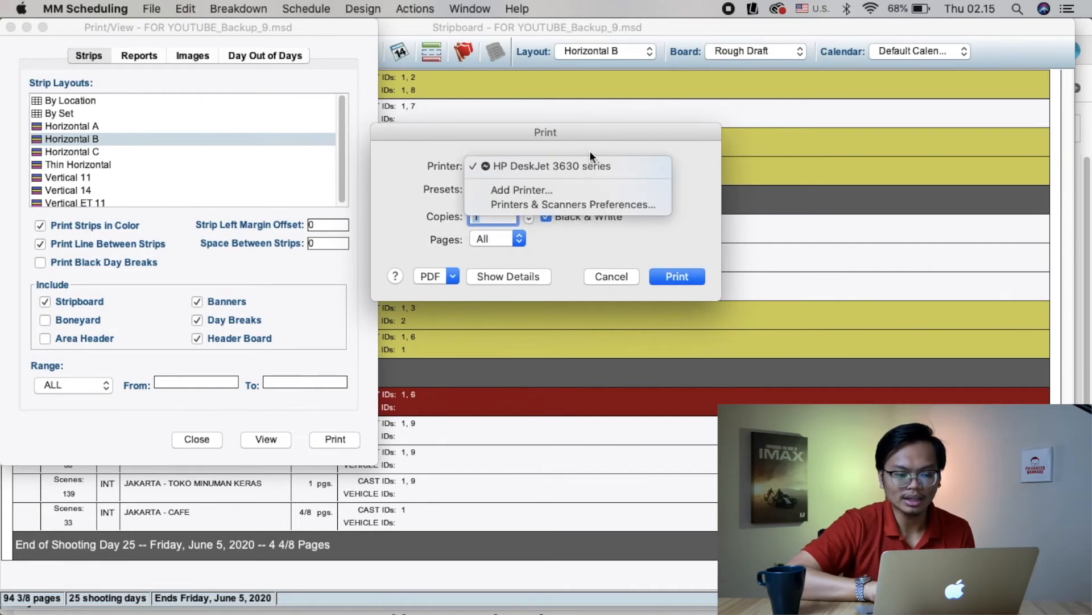
pyautogui.click(605, 143)
pyautogui.click(449, 279)
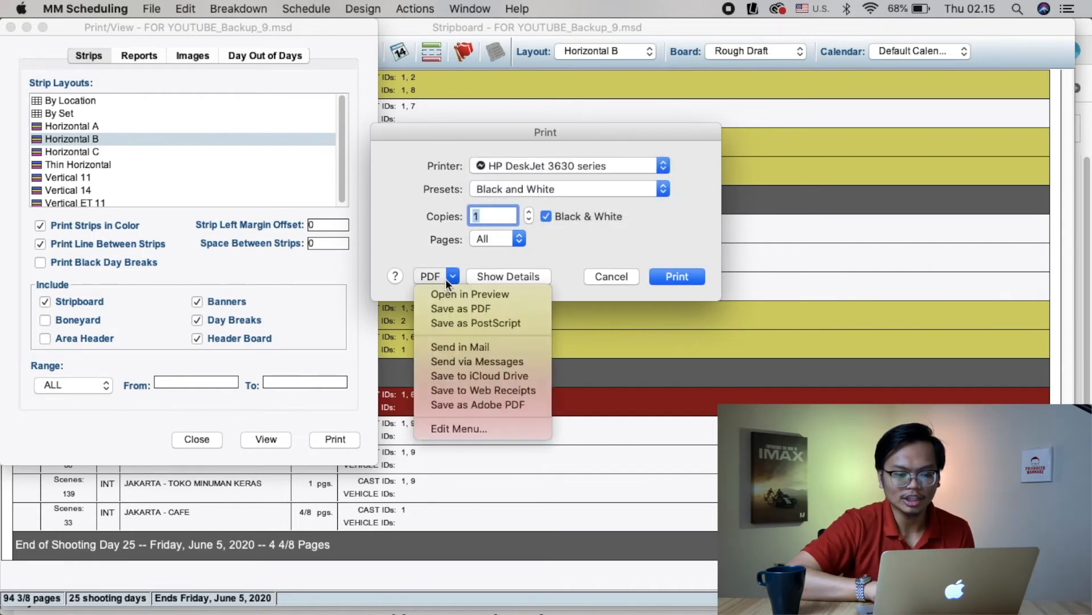
pyautogui.click(477, 313)
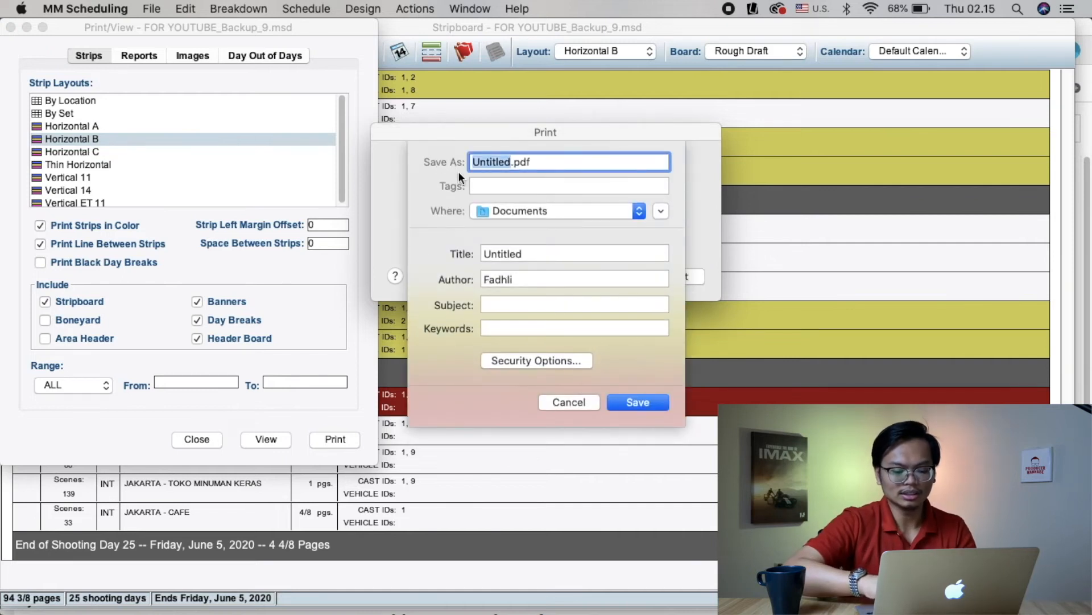
pyautogui.write('Jadwal ')
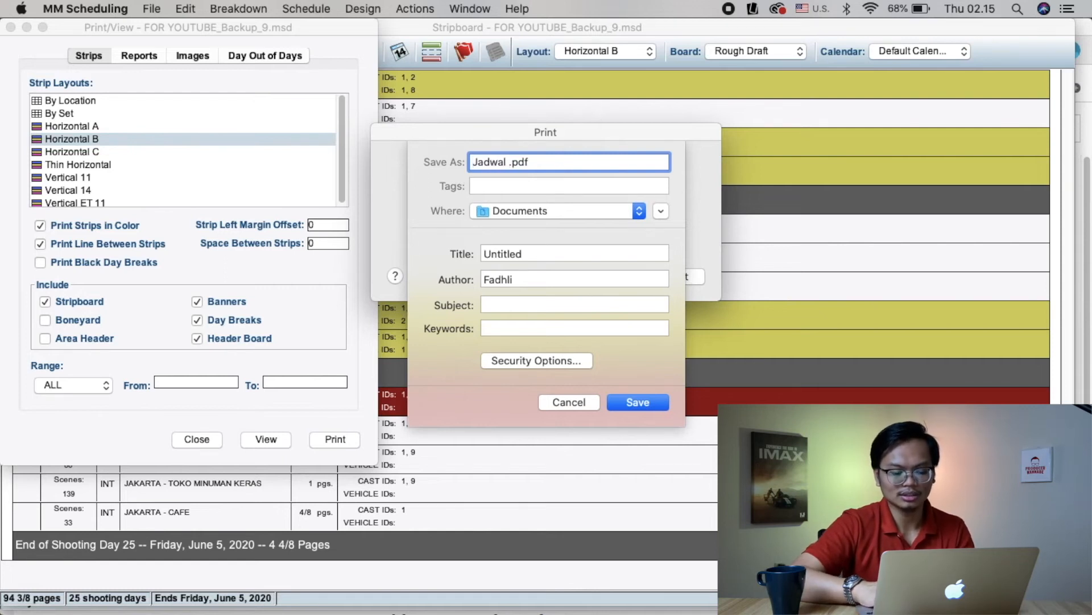
pyautogui.write('Draft 1')
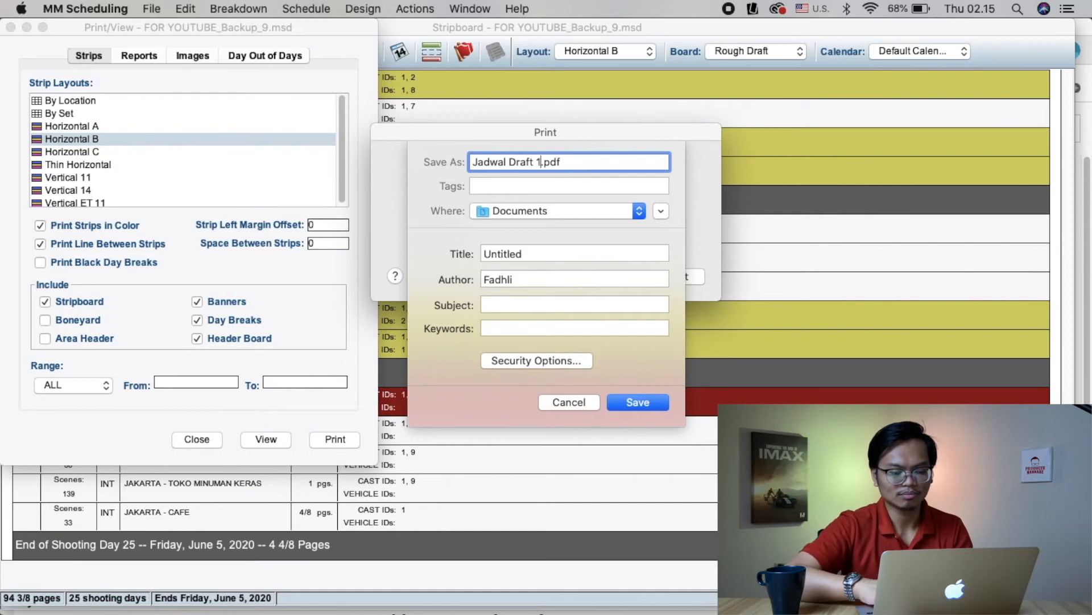
pyautogui.press('Return')
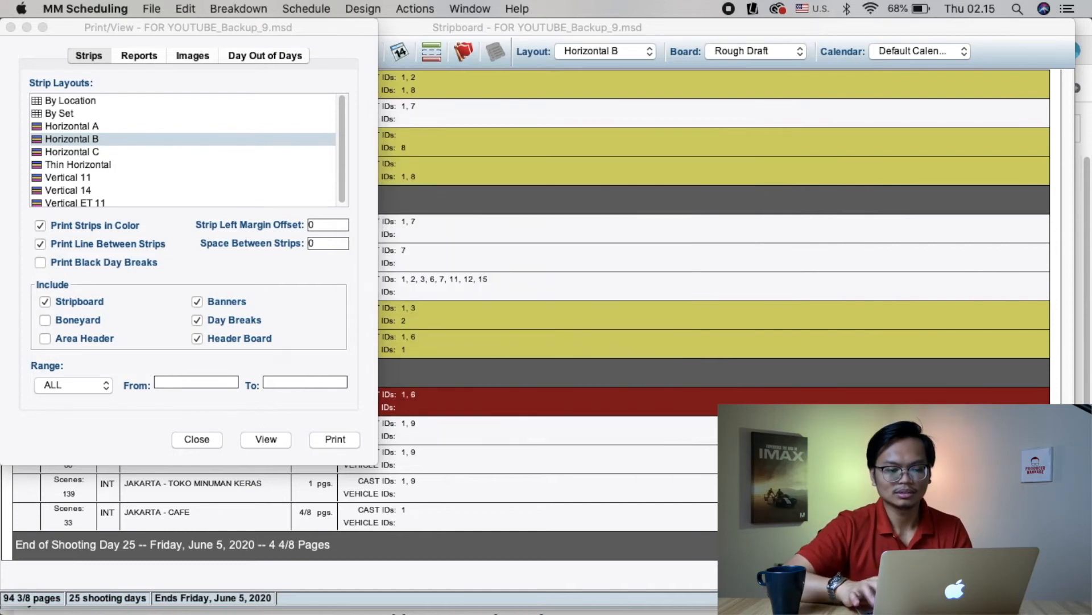
pyautogui.click(217, 440)
# Switch to Finder and open Jadwal Draft 1.pdf from the Documents folder.
pyautogui.press('super+Tab')
pyautogui.press('super+Tab')
pyautogui.press('super+Tab')
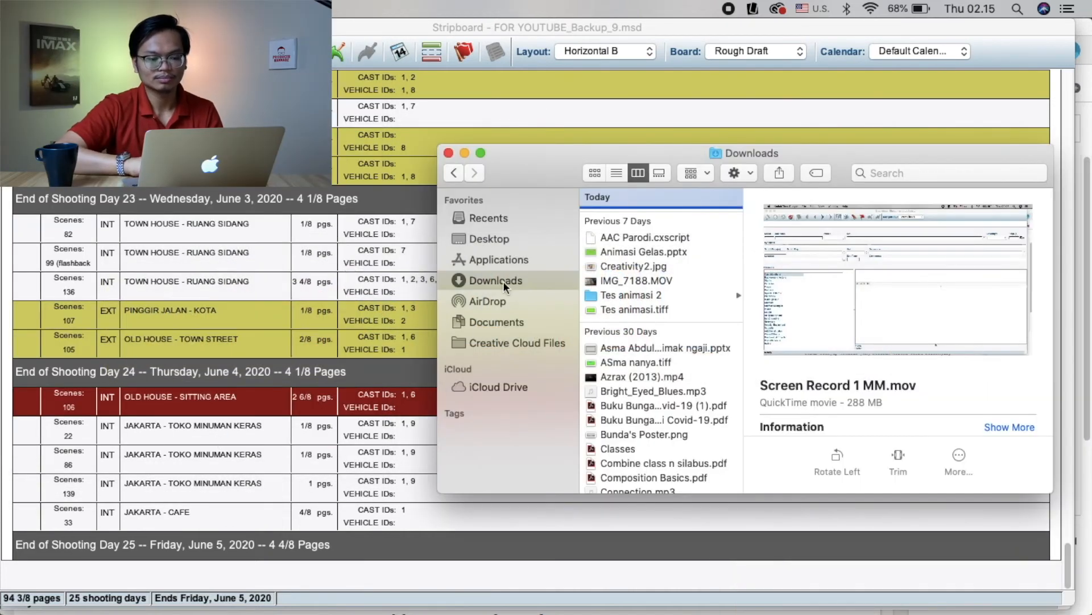
pyautogui.click(494, 322)
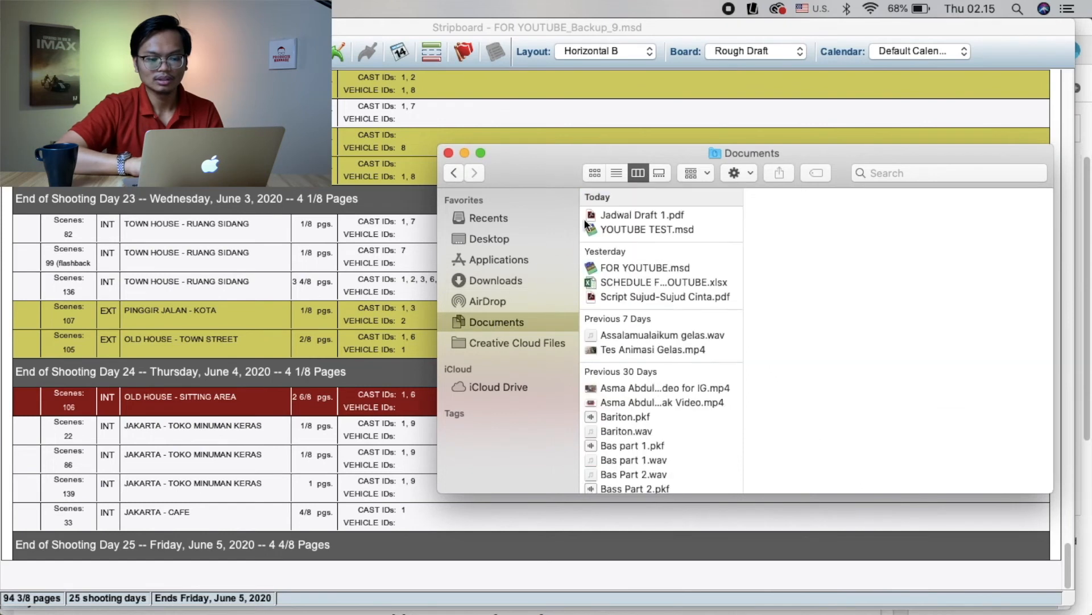
pyautogui.doubleClick(628, 215)
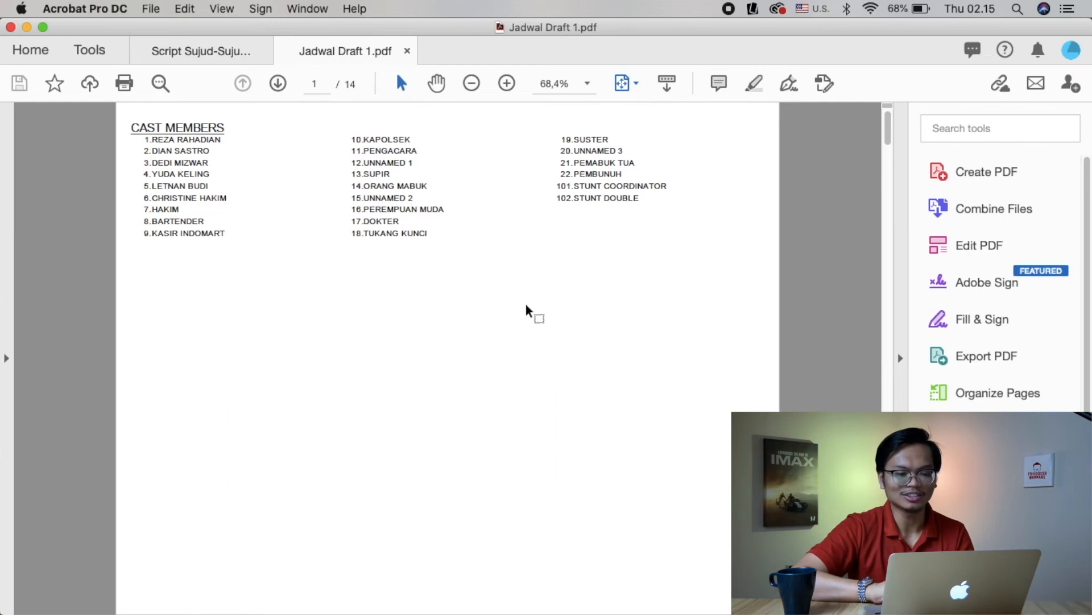
# Page through the exported schedule PDF from the cast list to the last shooting day to check its contents.
pyautogui.click(278, 84)
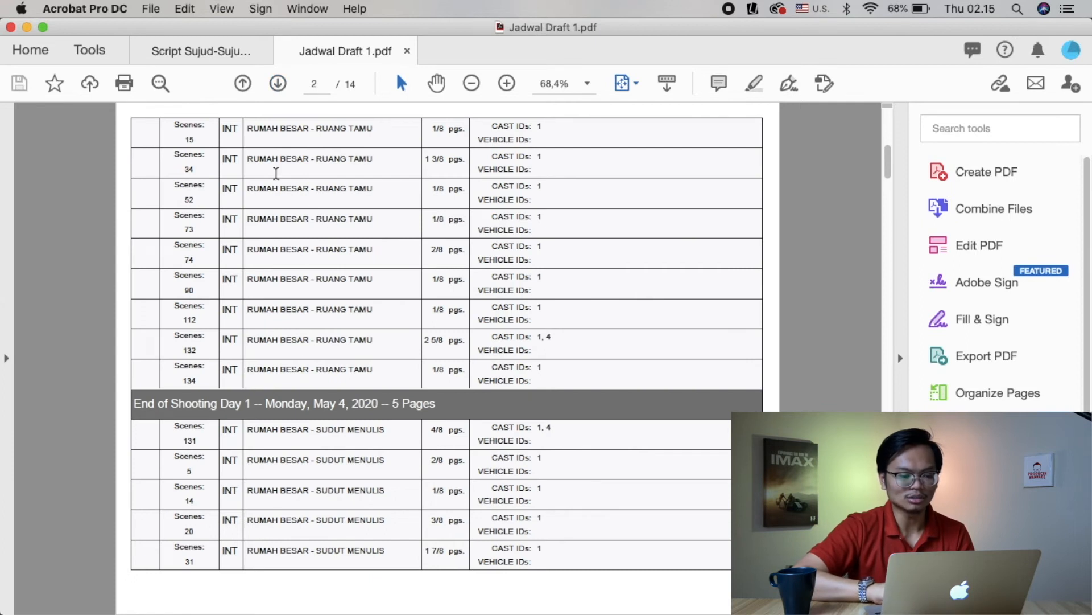
pyautogui.click(278, 85)
pyautogui.click(278, 85)
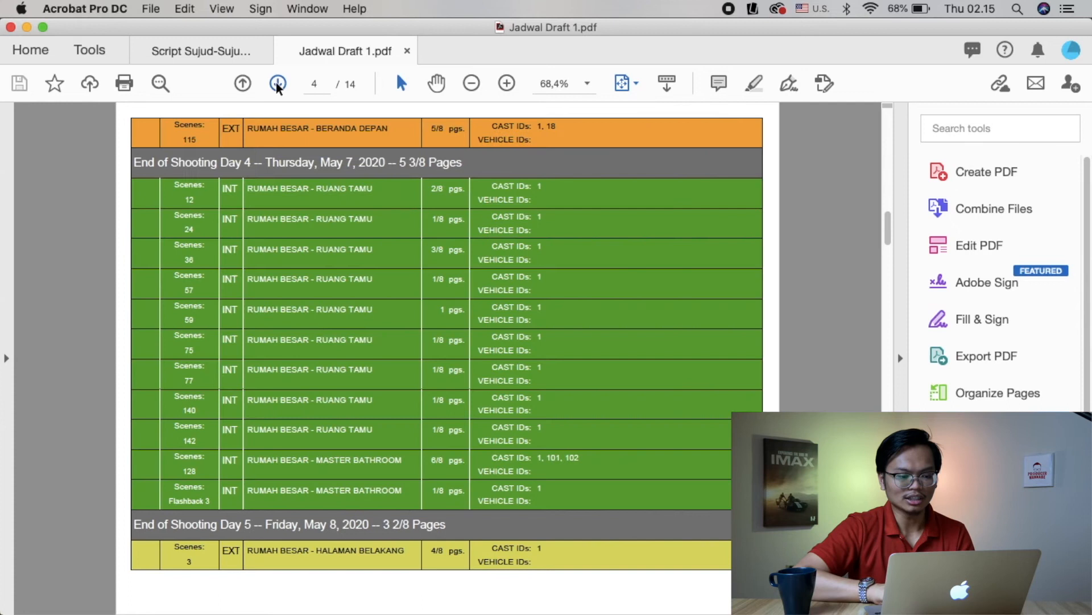
pyautogui.click(279, 85)
pyautogui.click(278, 85)
pyautogui.click(279, 87)
pyautogui.click(280, 87)
pyautogui.click(280, 90)
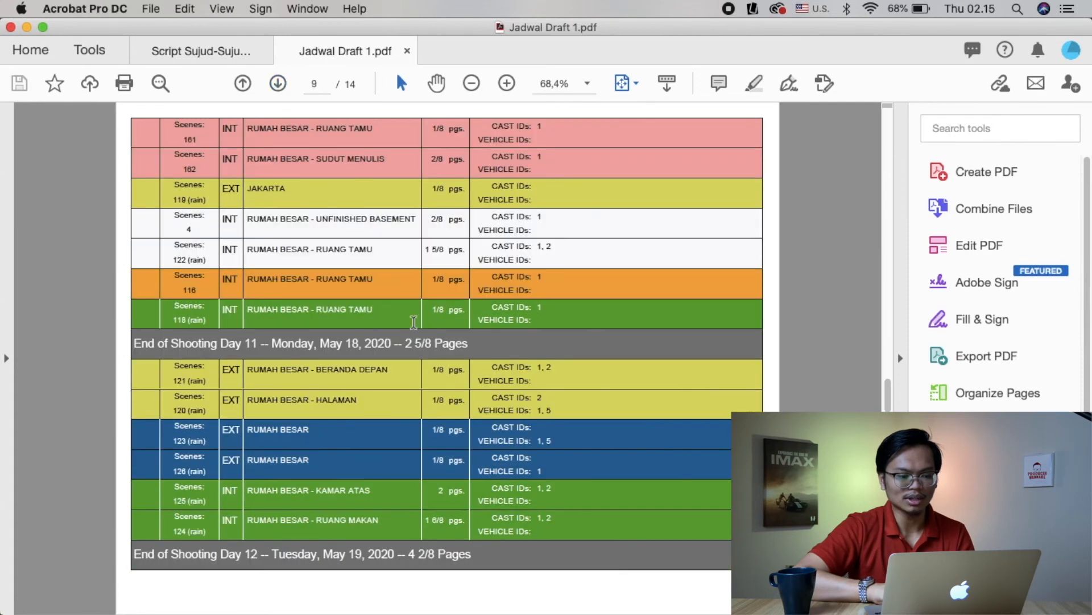
pyautogui.scroll(-20, 414, 321)
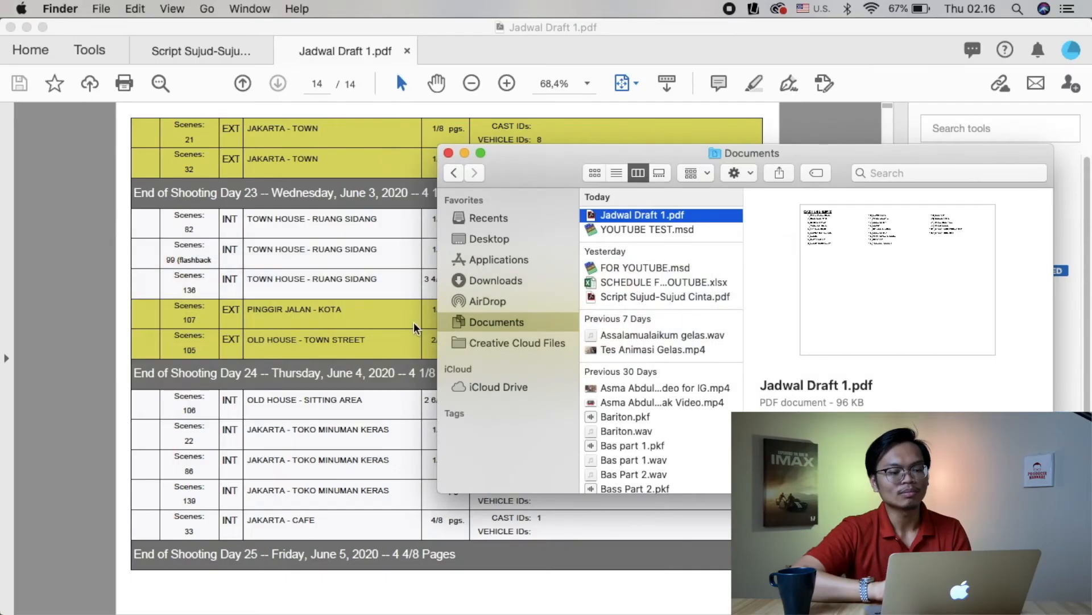
# Switch back to MM Scheduling and examine the report layouts available for printing.
pyautogui.press('super+Tab')
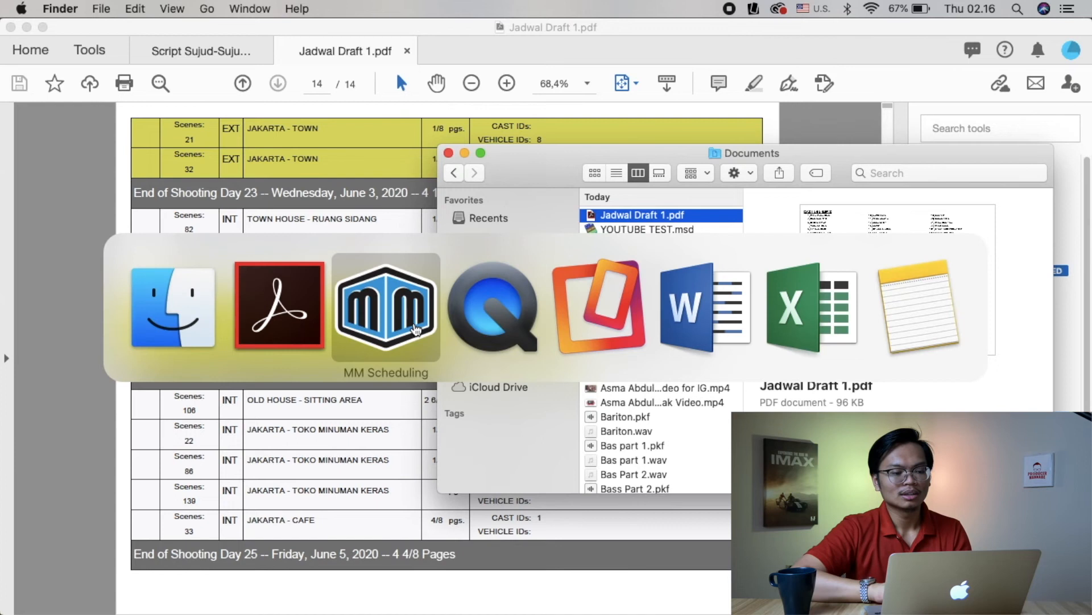
pyautogui.click(152, 9)
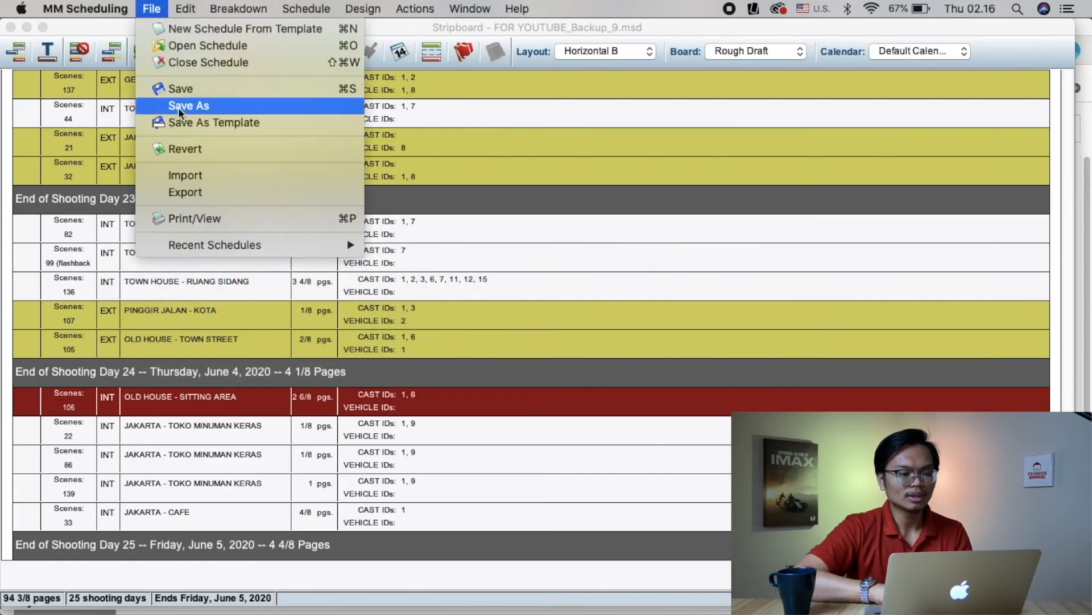
pyautogui.click(204, 220)
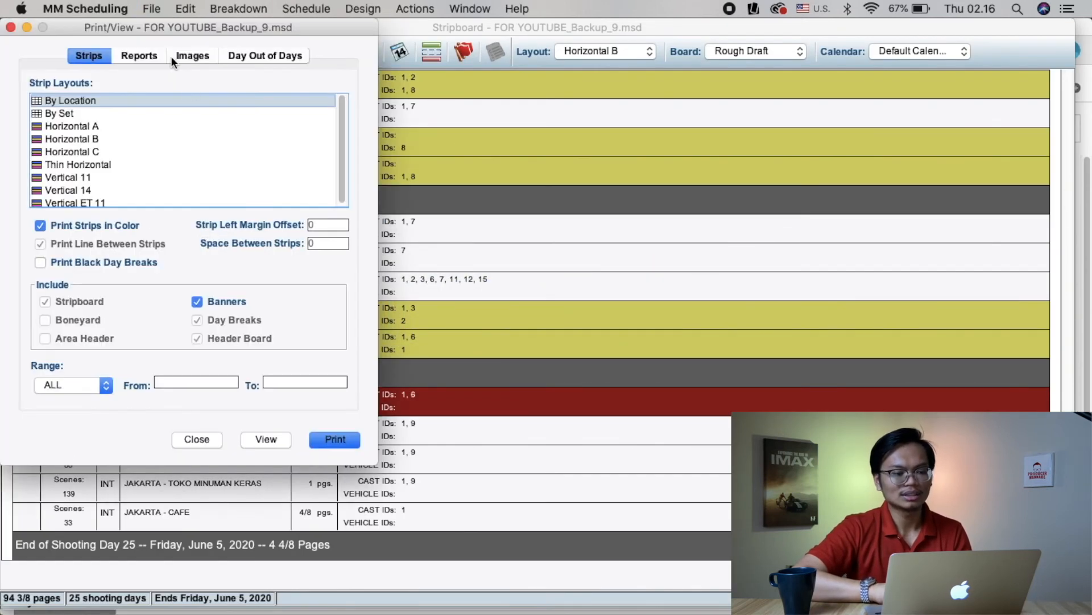
pyautogui.click(151, 56)
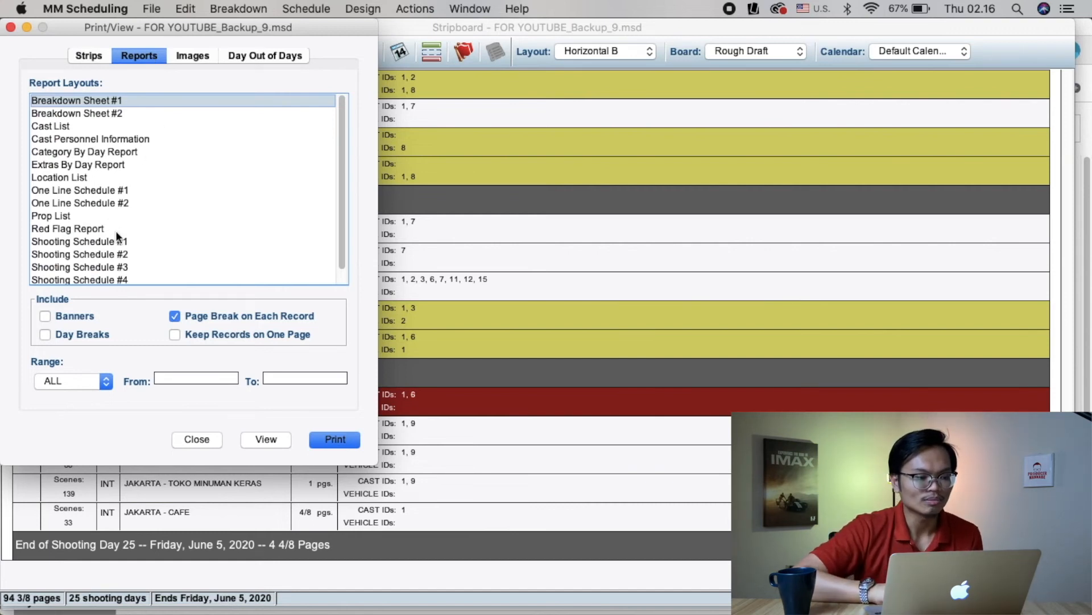
pyautogui.scroll(-1, 117, 234)
pyautogui.scroll(1, 117, 235)
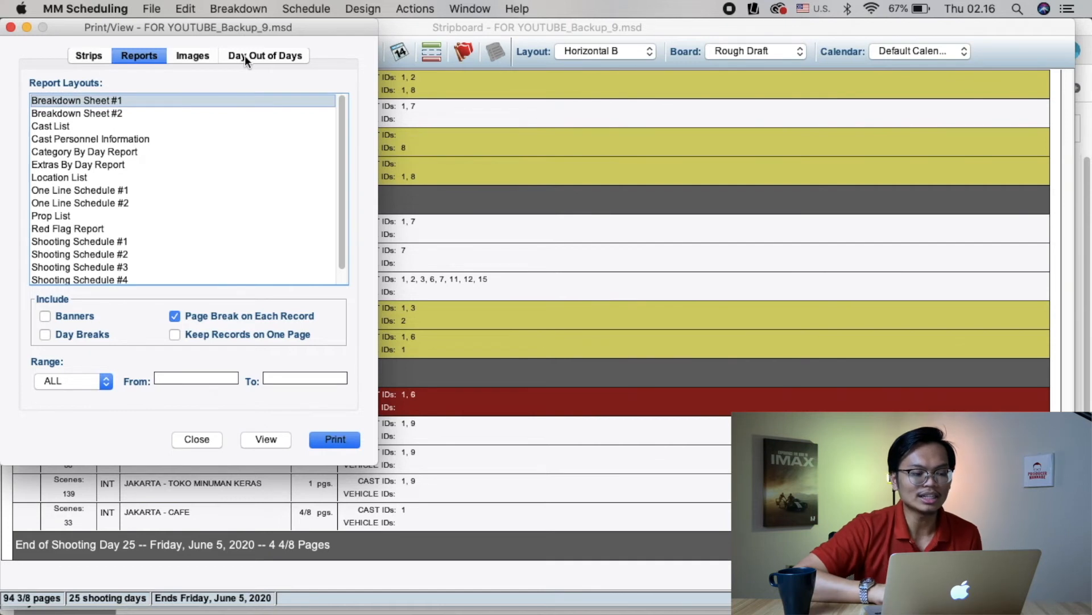
# Save the Day Out of Days report for Cast Members as a PDF named Cast Members Days out in Documents and close the print window.
pyautogui.click(287, 57)
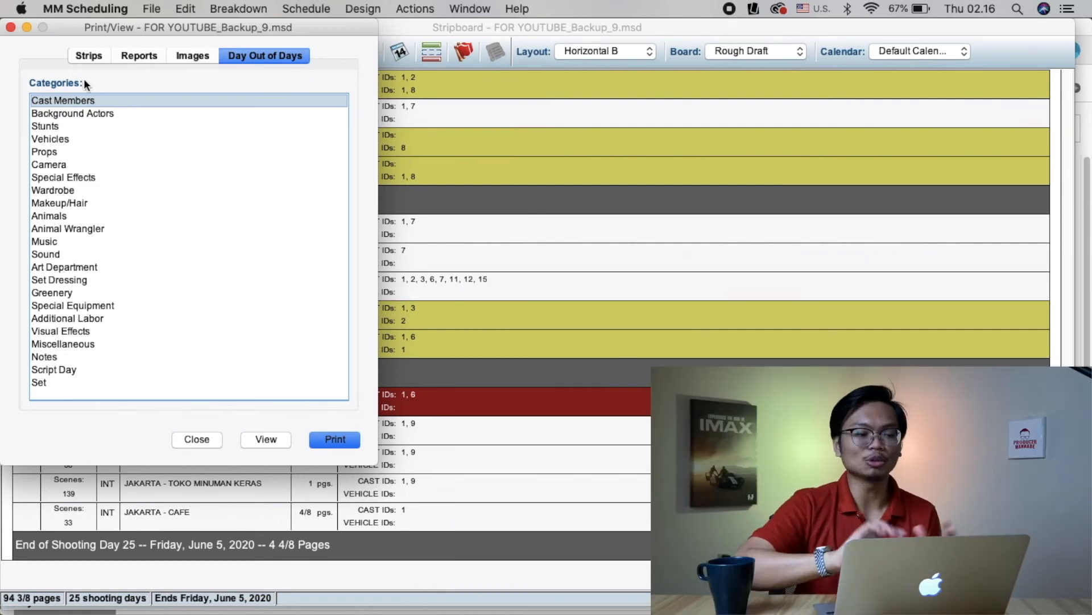
pyautogui.click(335, 440)
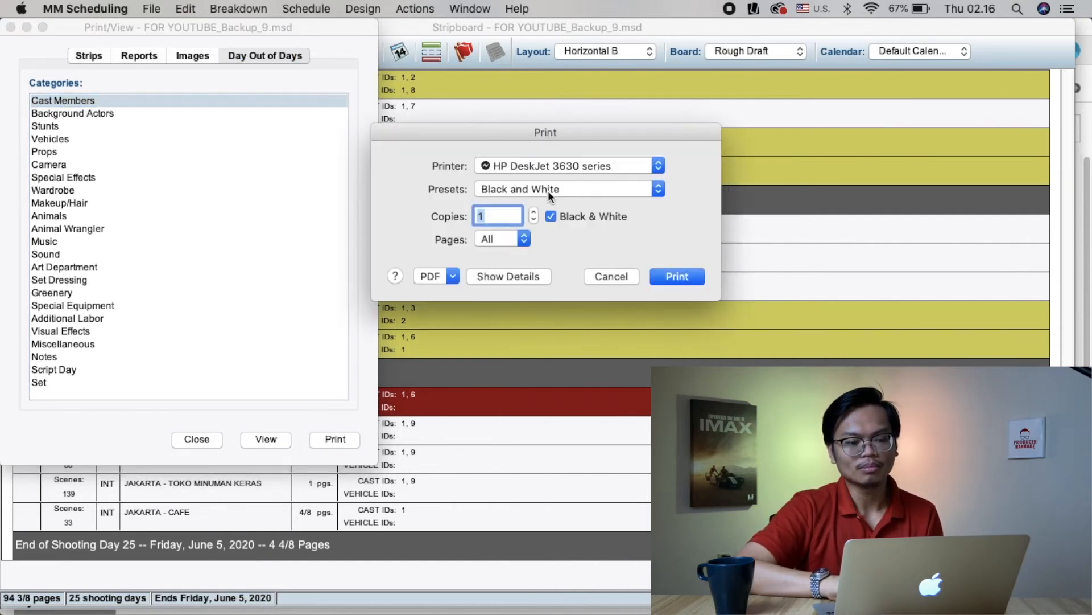
pyautogui.click(450, 274)
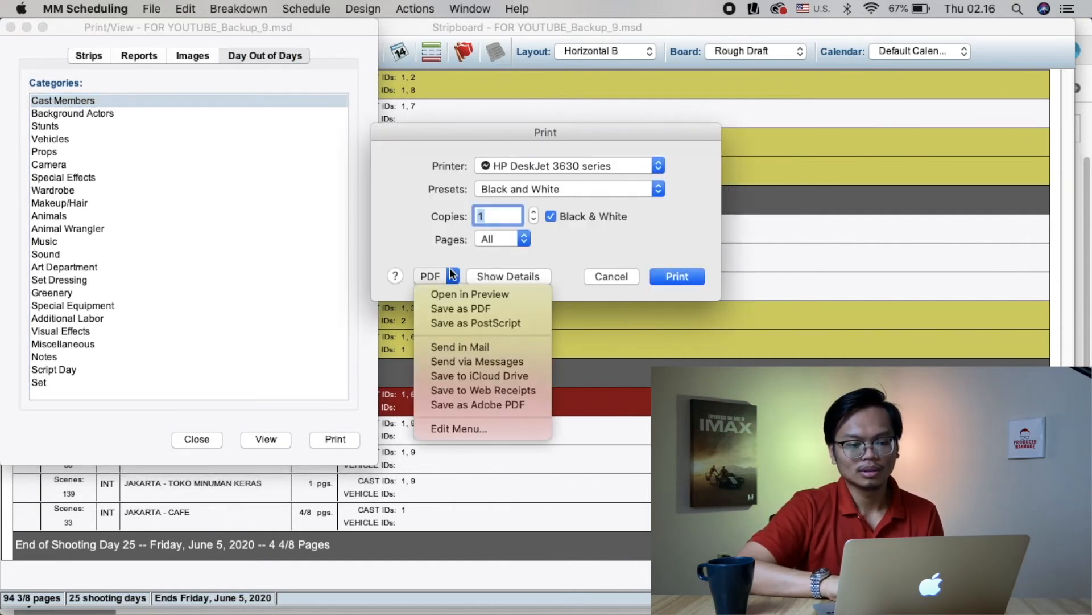
pyautogui.click(458, 312)
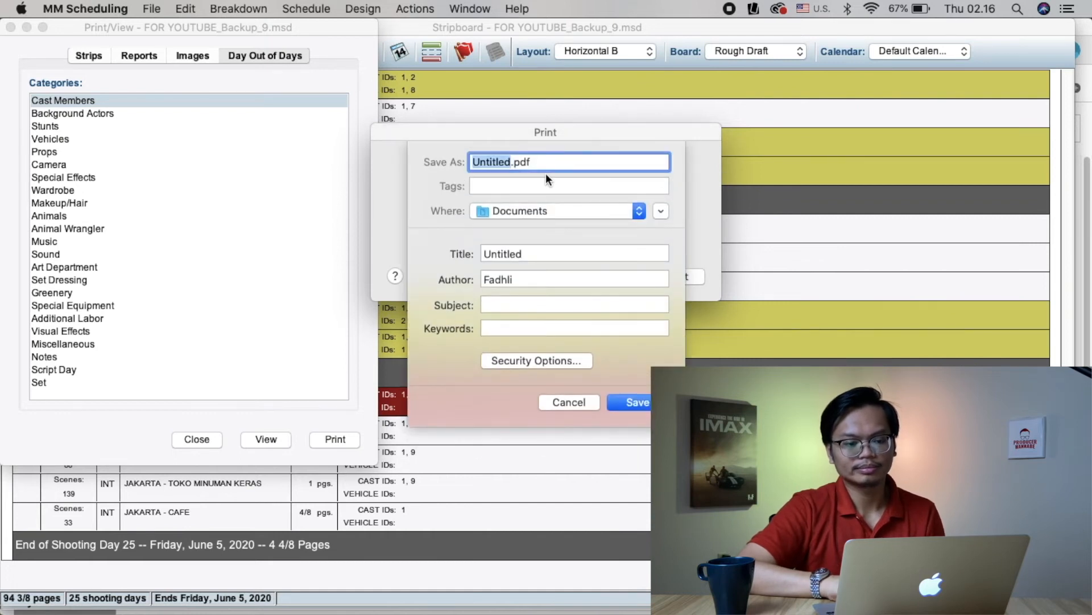
pyautogui.write('Cast Members')
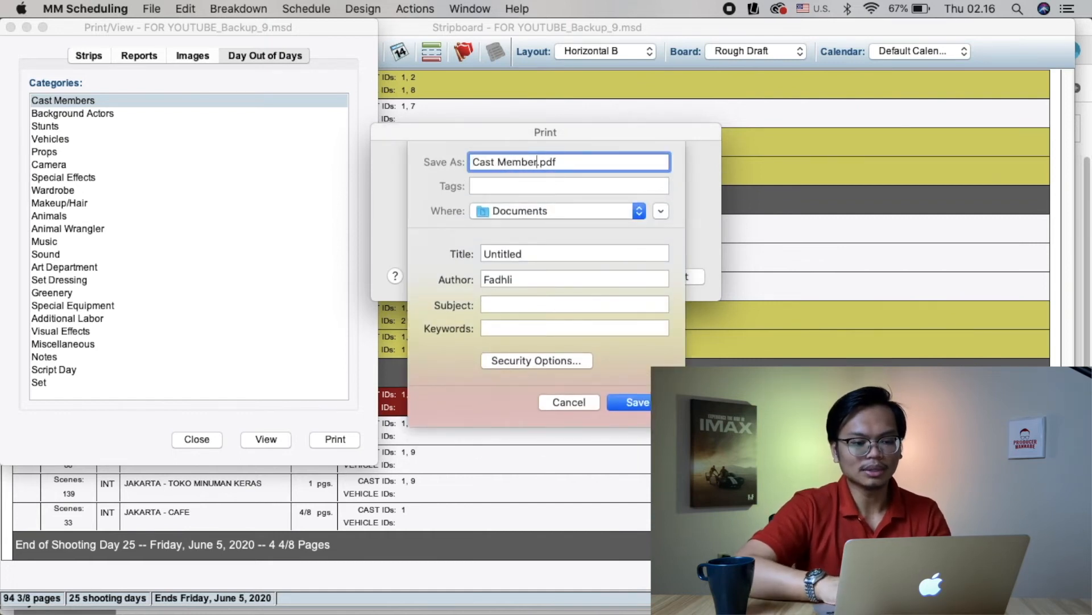
pyautogui.write(' Days oy')
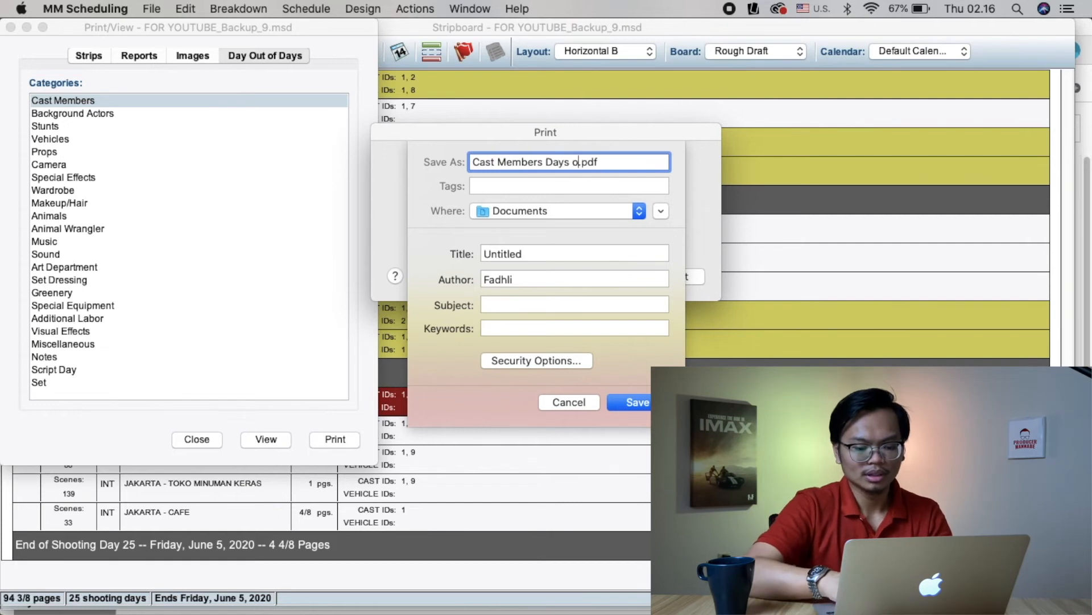
pyautogui.press('BackSpace')
pyautogui.write('ut')
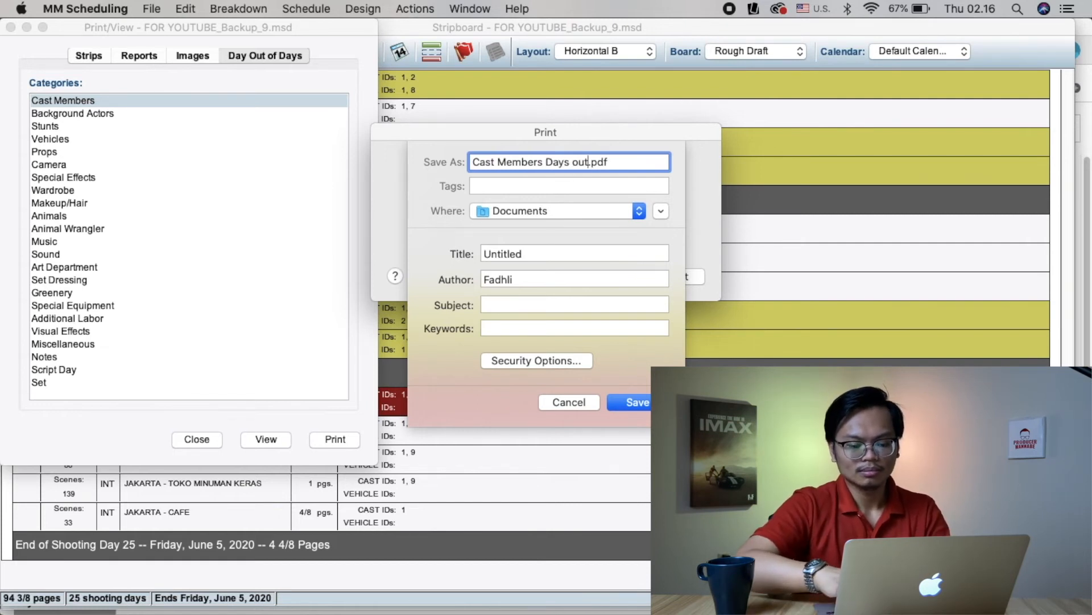
pyautogui.press('Return')
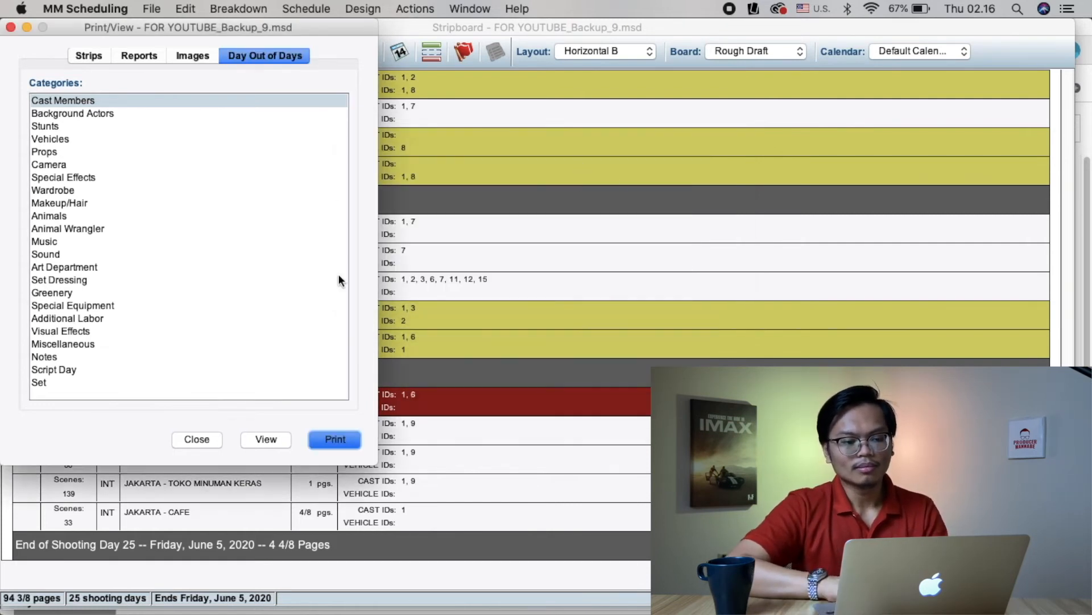
pyautogui.click(197, 440)
# Switch to Finder, open Cast Members Days out.pdf from Documents and examine the cast's working days across the report pages.
pyautogui.press('super+Tab')
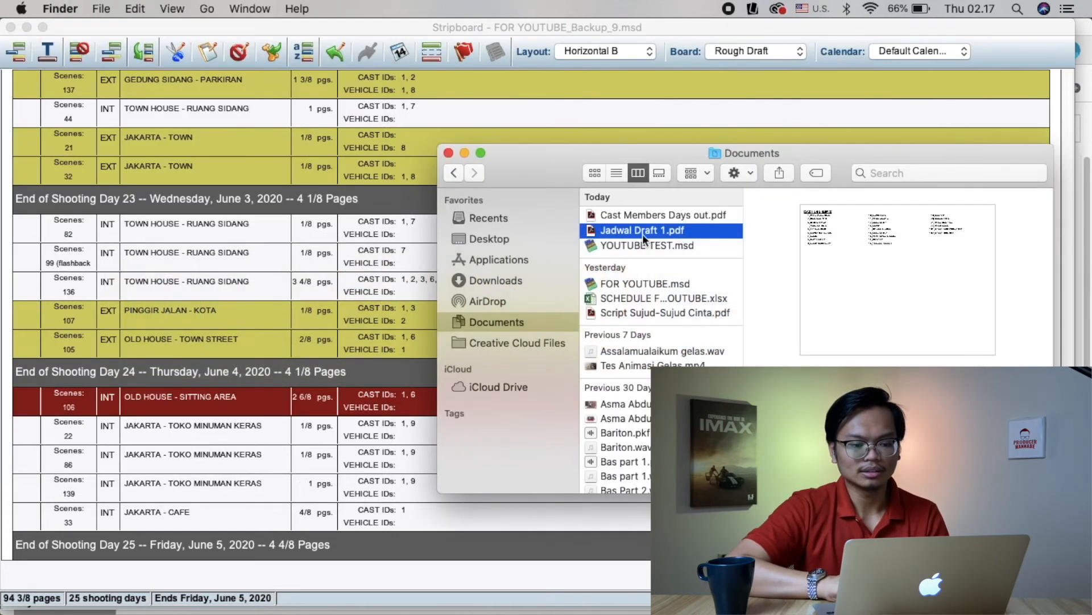
pyautogui.doubleClick(669, 216)
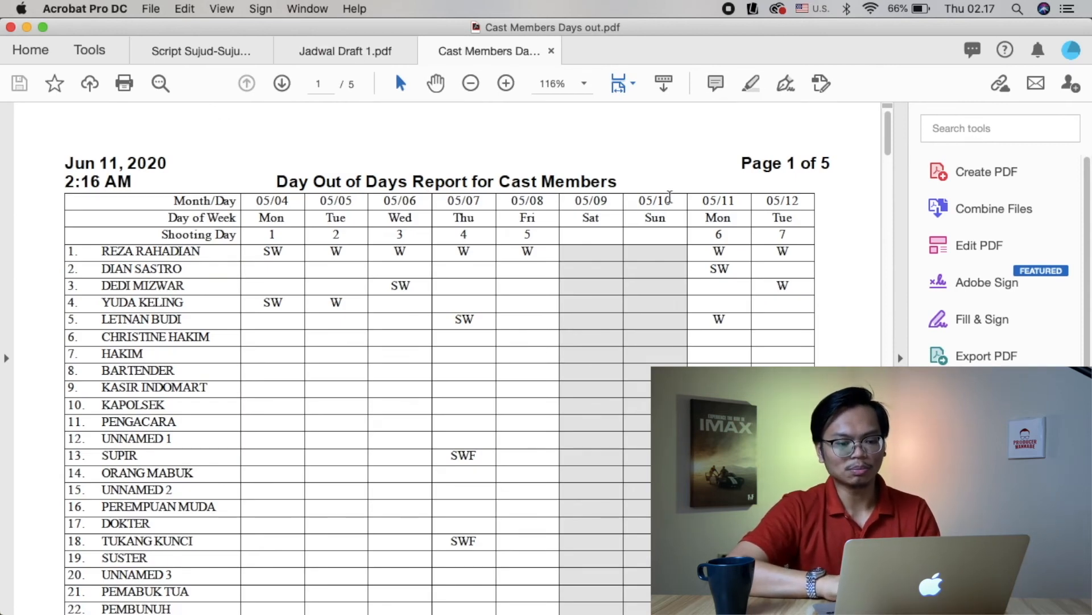
pyautogui.scroll(-1, 850, 280)
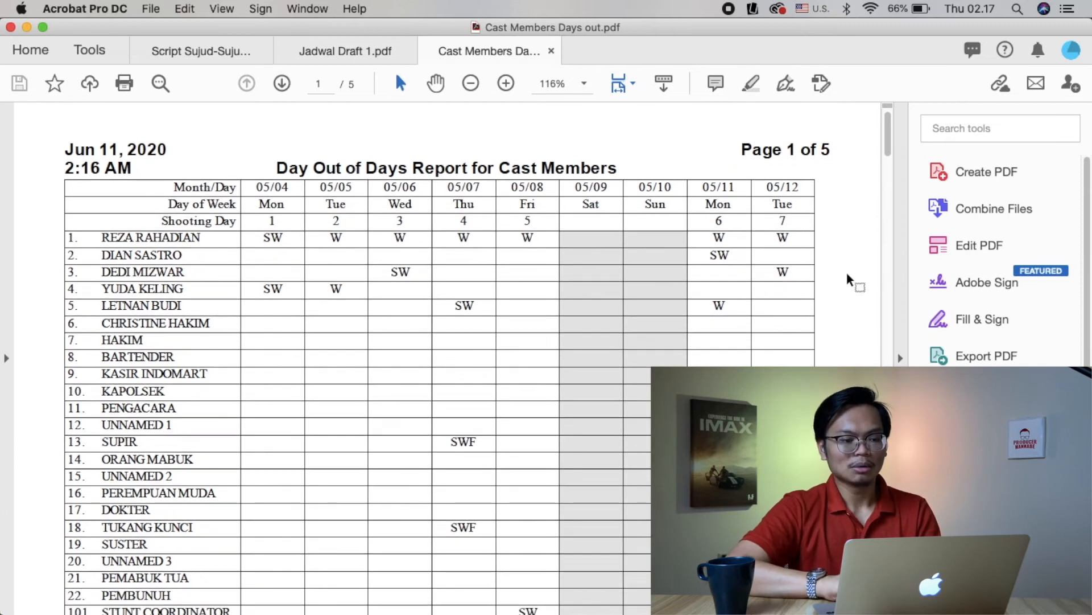
pyautogui.scroll(-2, 849, 280)
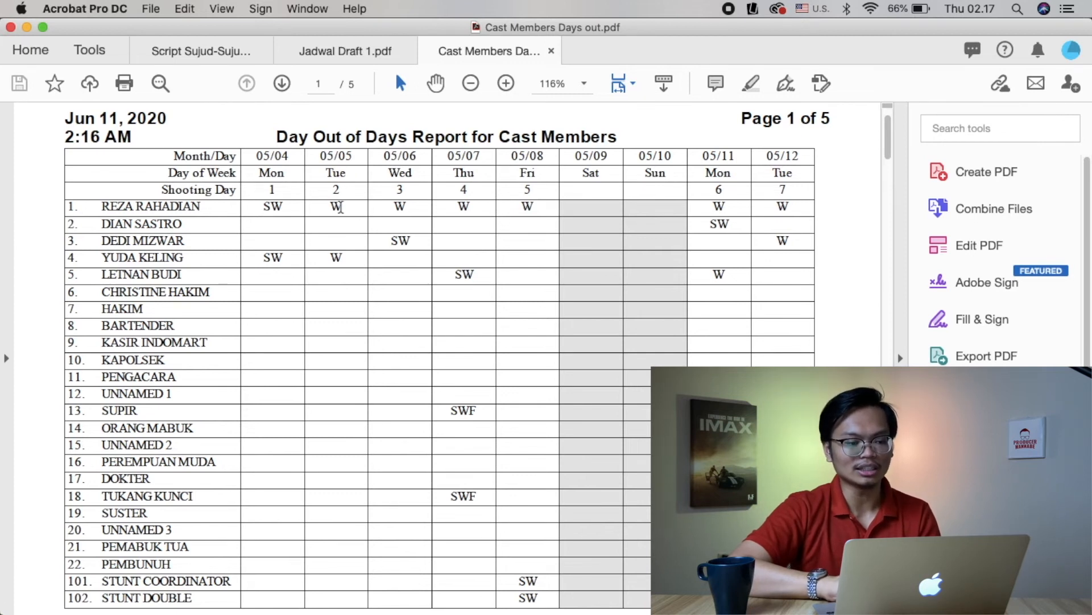
pyautogui.scroll(-5, 388, 290)
pyautogui.scroll(3, 389, 287)
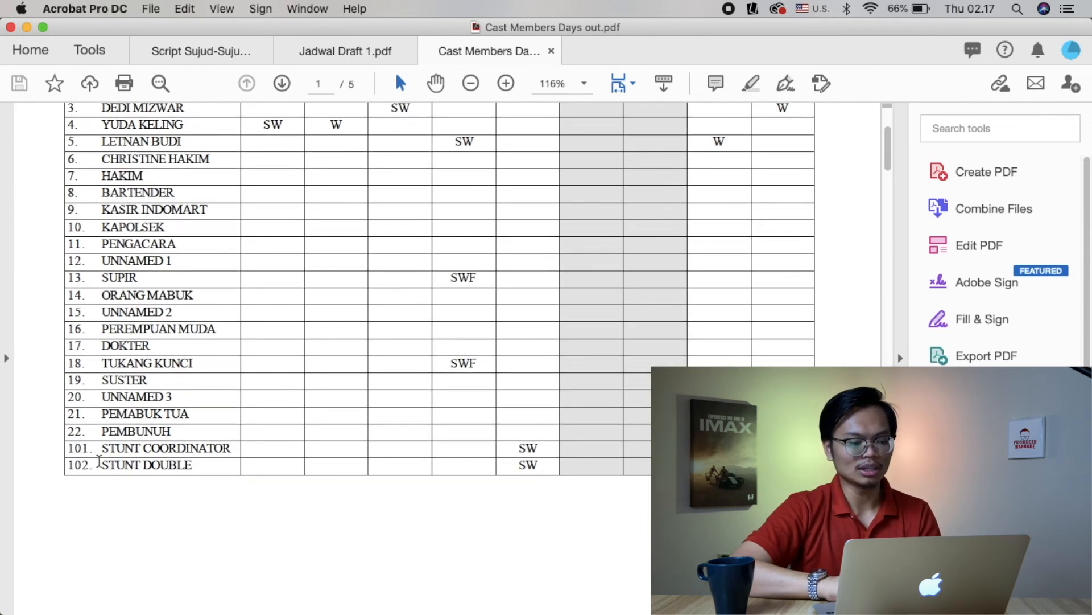
pyautogui.scroll(-5, 293, 422)
pyautogui.scroll(-5, 293, 422)
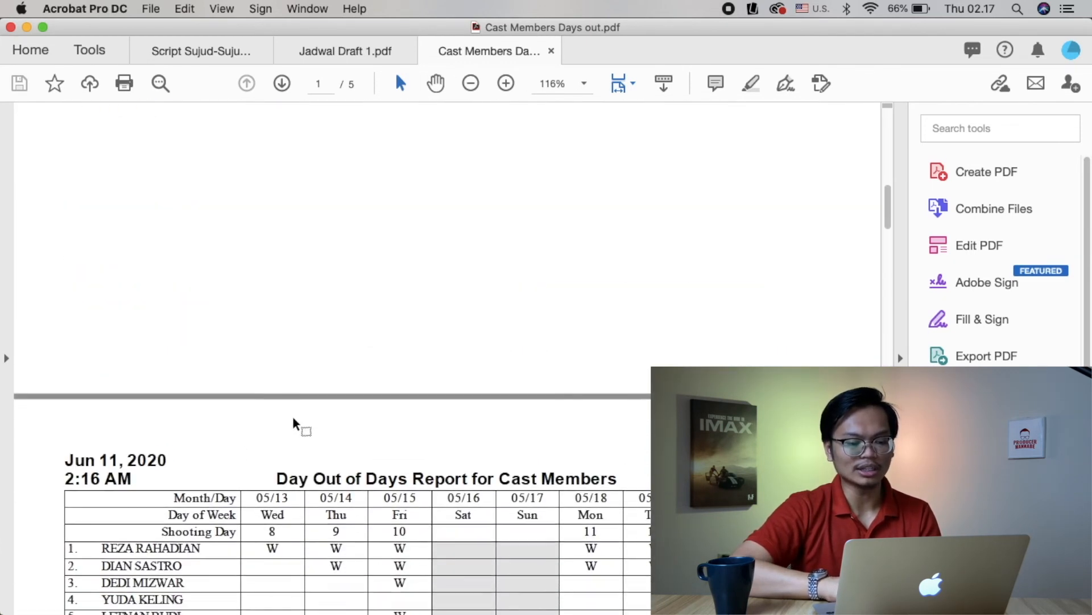
pyautogui.scroll(-5, 293, 421)
pyautogui.scroll(15, 293, 418)
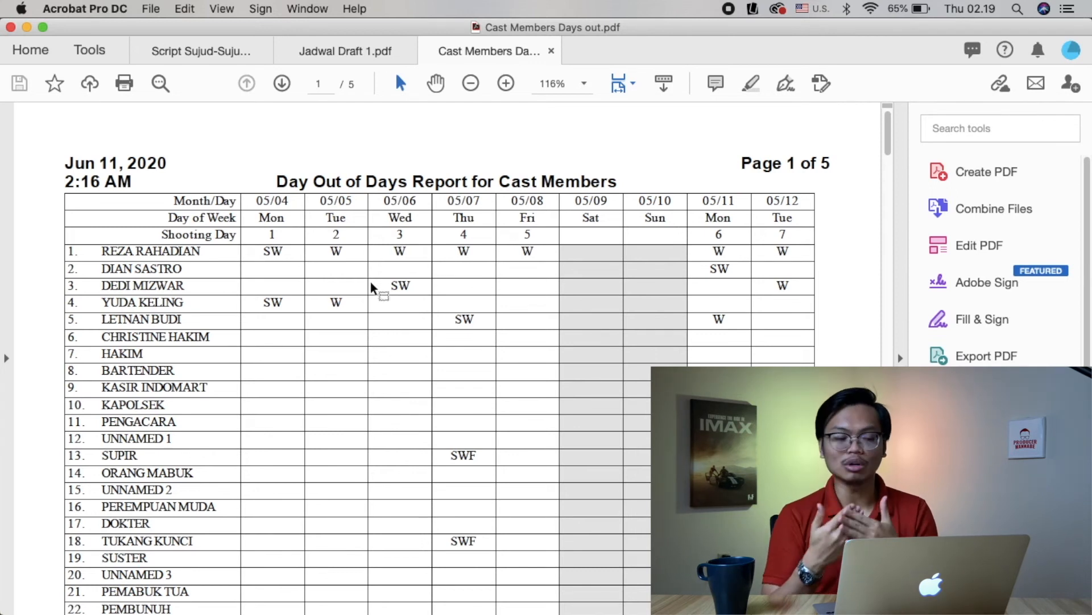
pyautogui.scroll(-2, 409, 462)
pyautogui.scroll(-2, 380, 446)
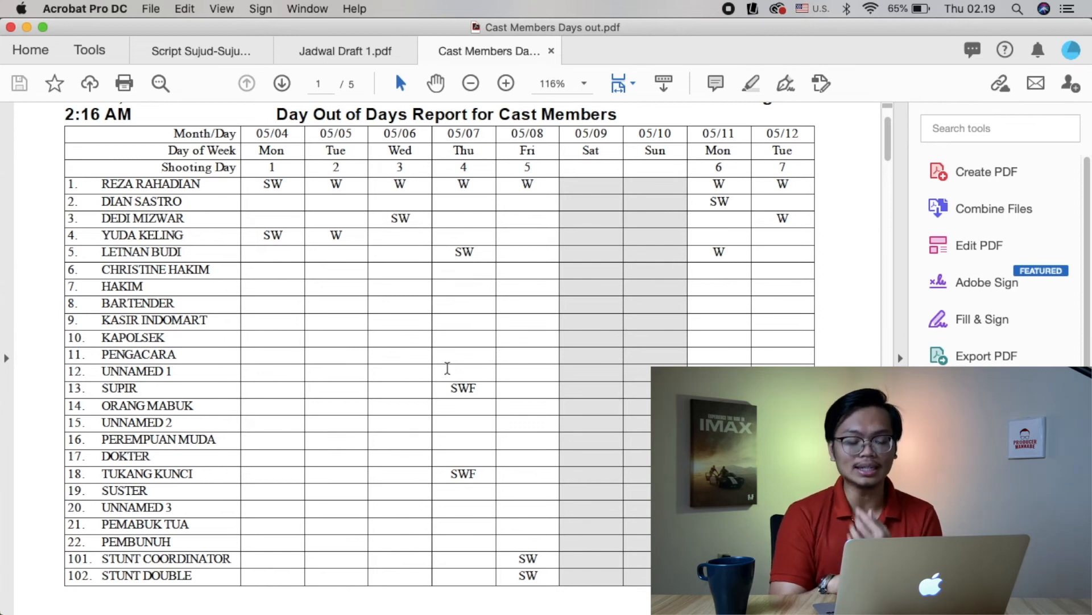
pyautogui.scroll(-5, 476, 422)
# Switch back to MM Scheduling and choose the Camera category for a Day Out of Days printout.
pyautogui.press('super+Tab')
pyautogui.press('super+Tab')
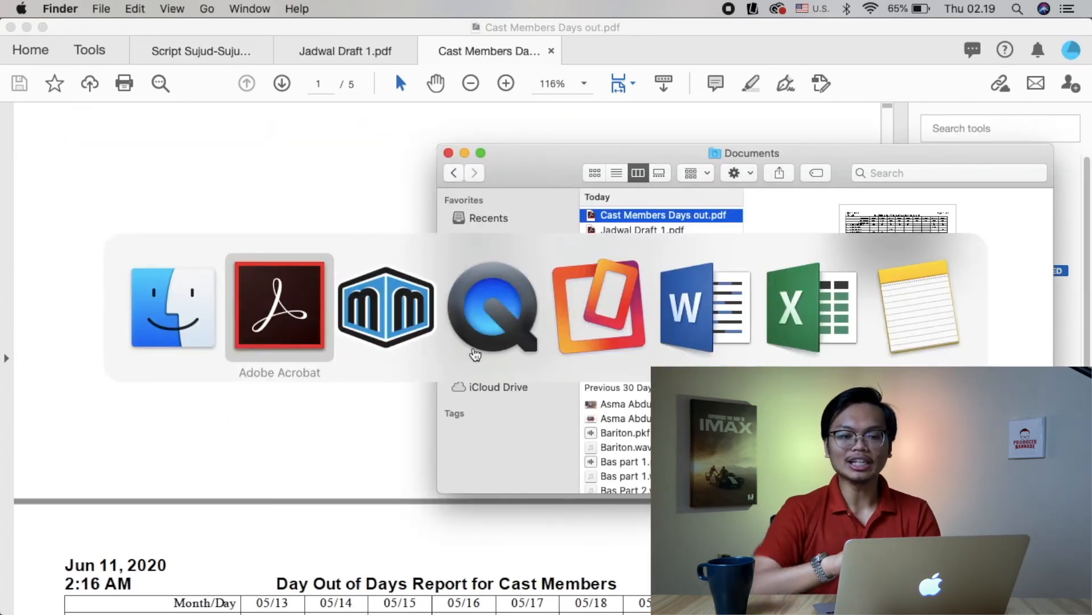
pyautogui.press('super+Tab')
pyautogui.click(152, 9)
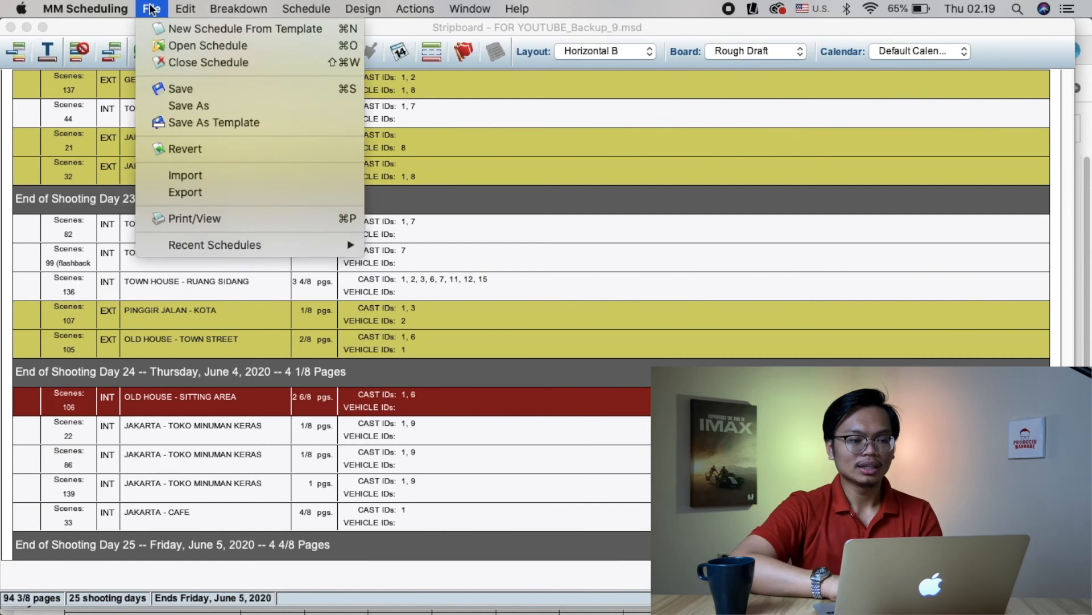
pyautogui.click(203, 220)
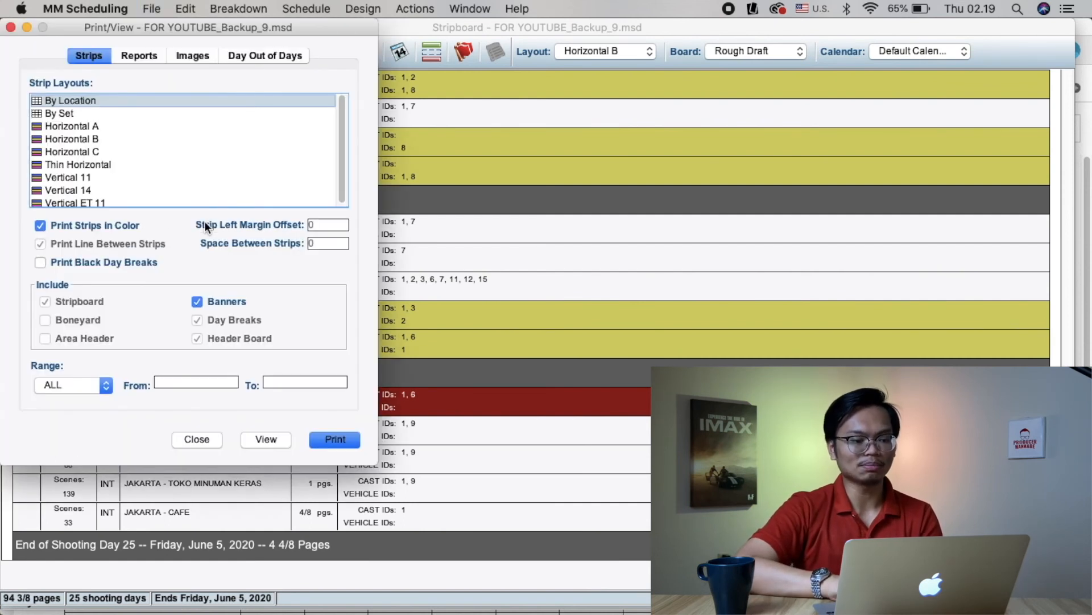
pyautogui.click(253, 55)
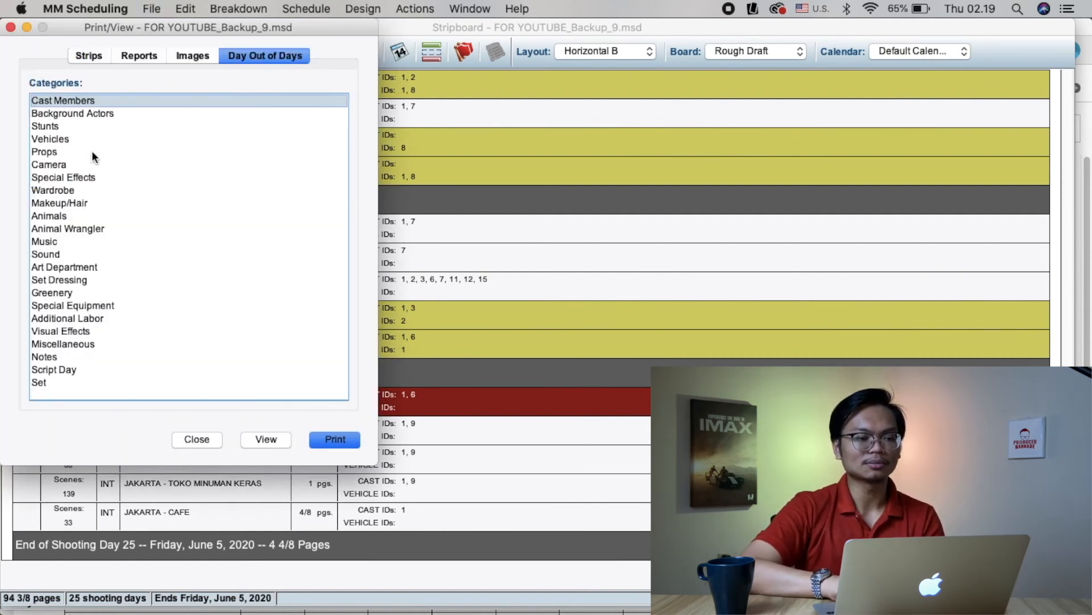
pyautogui.click(55, 164)
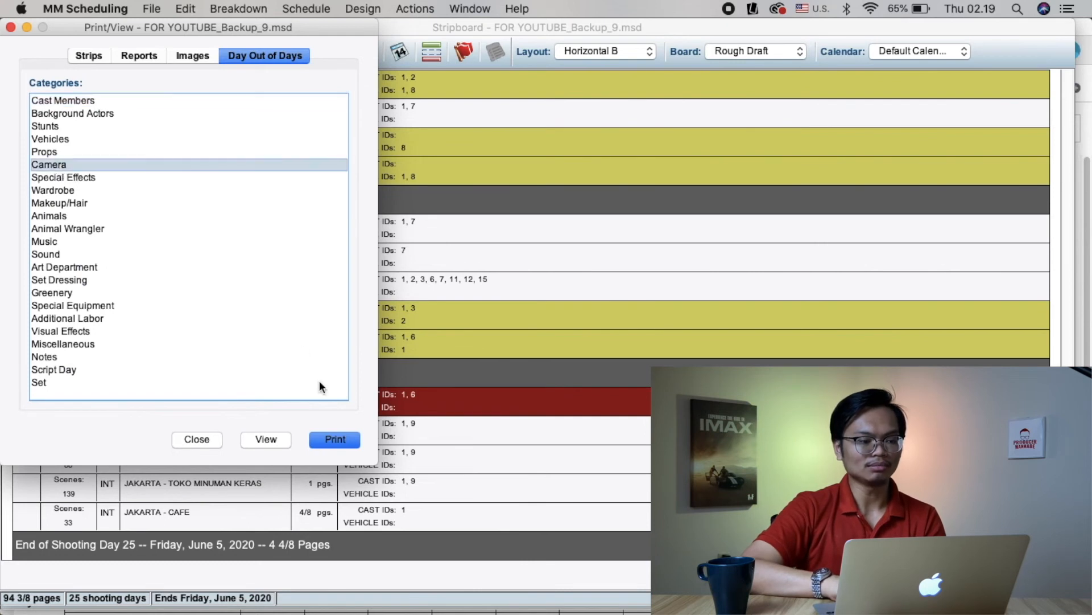
# Save the Camera report as a PDF named Camera Days Out in the Documents folder.
pyautogui.click(337, 440)
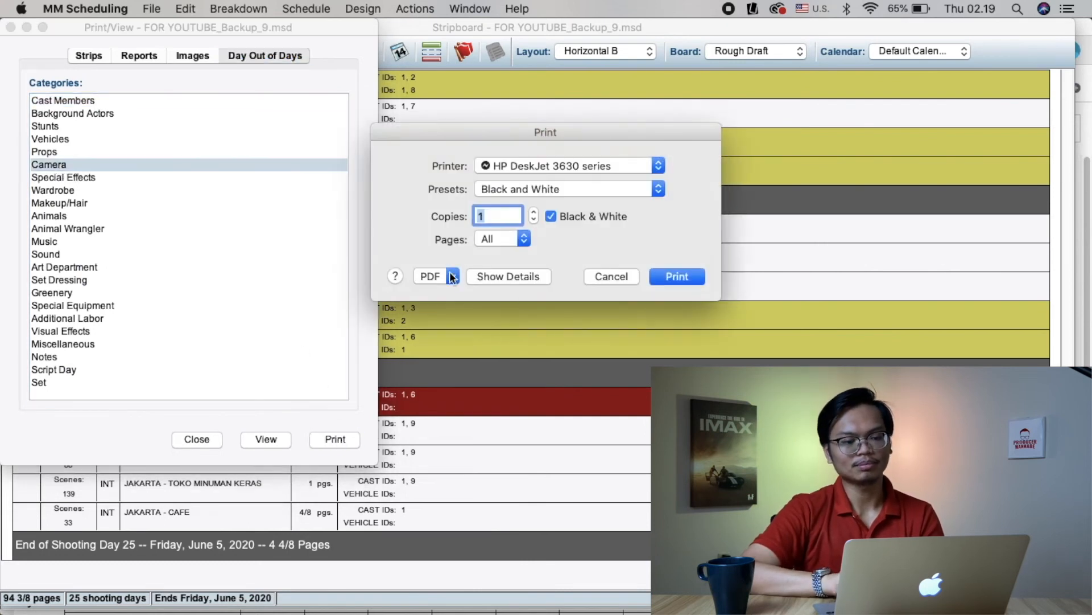
pyautogui.click(454, 276)
pyautogui.click(458, 311)
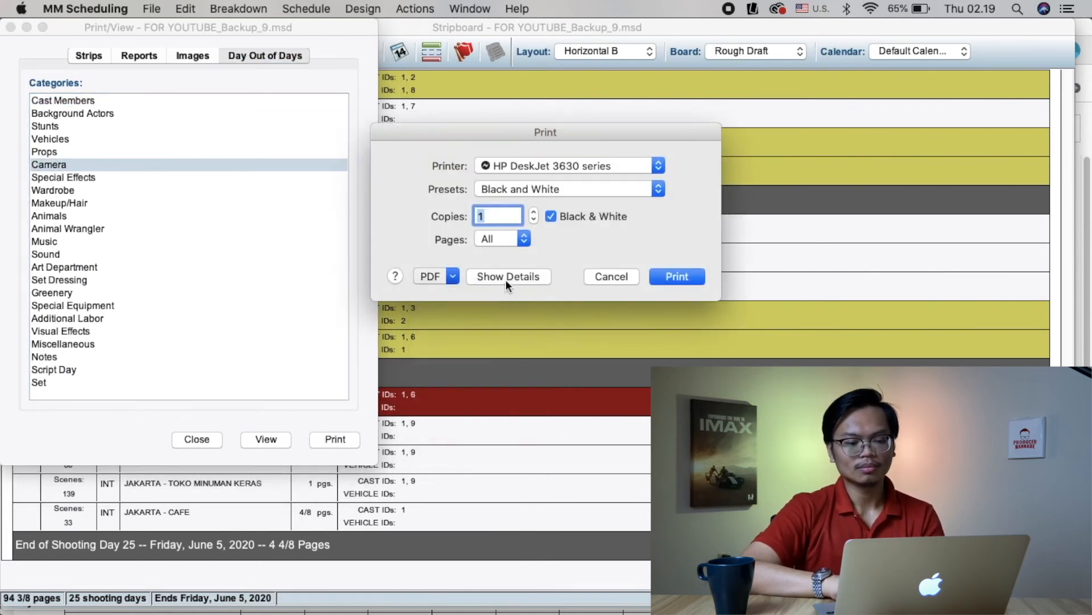
pyautogui.write('C')
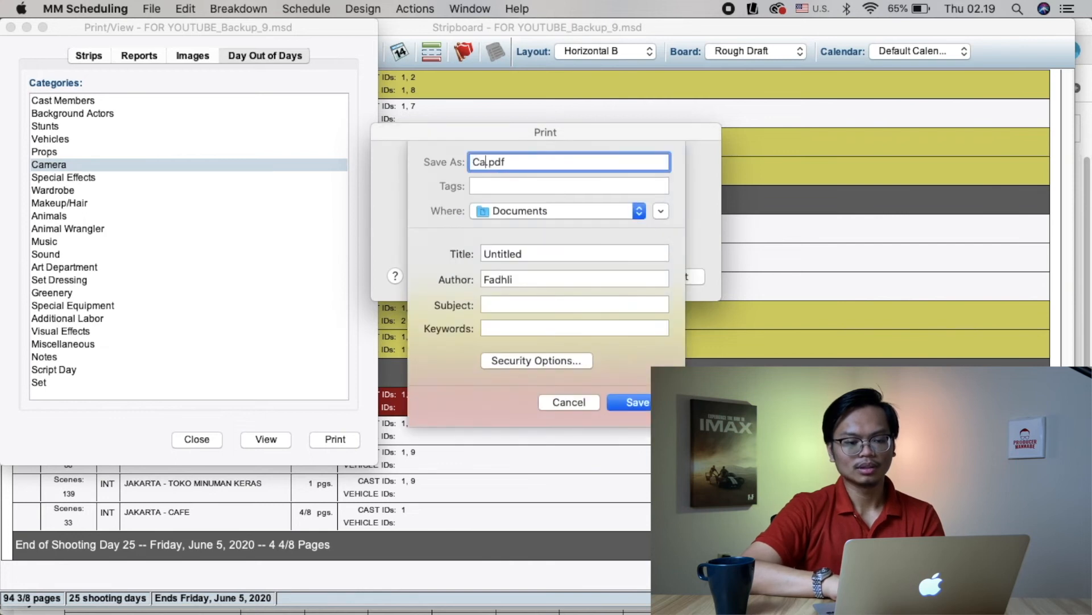
pyautogui.write('amera Days Out')
pyautogui.press('Return')
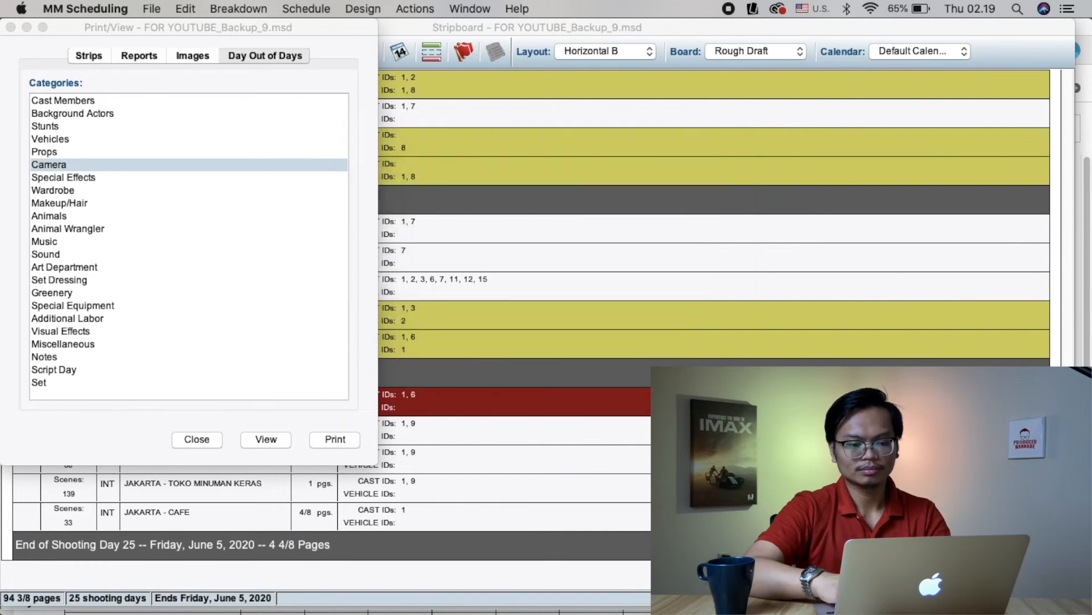
# Close the print window, open Camera Days Out.pdf from Documents in Finder and examine the camera equipment's scheduled days.
pyautogui.press('super+Tab')
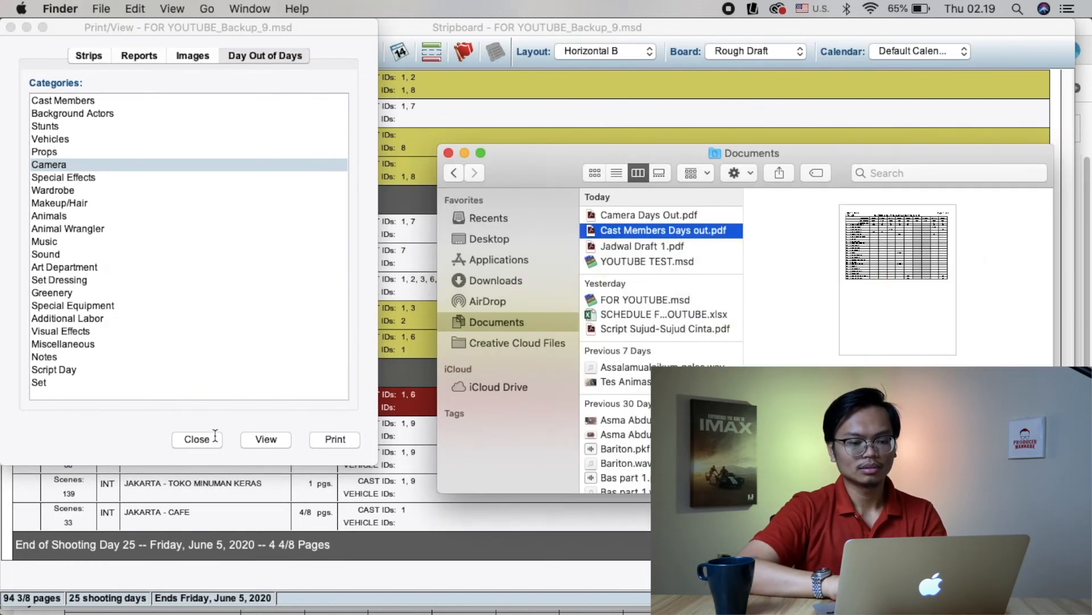
pyautogui.click(213, 439)
pyautogui.click(654, 212)
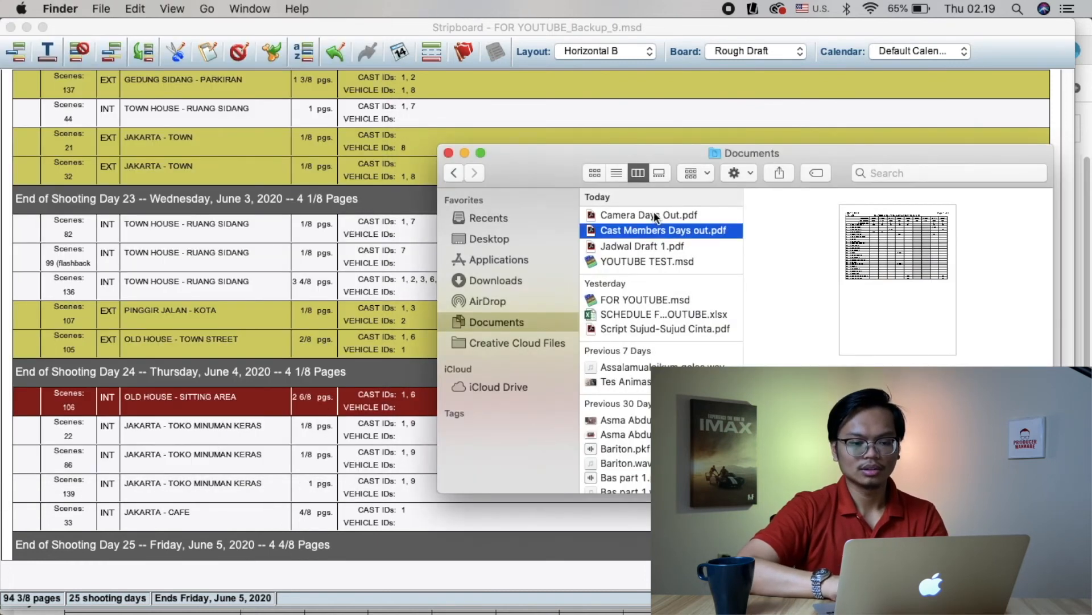
pyautogui.doubleClick(654, 215)
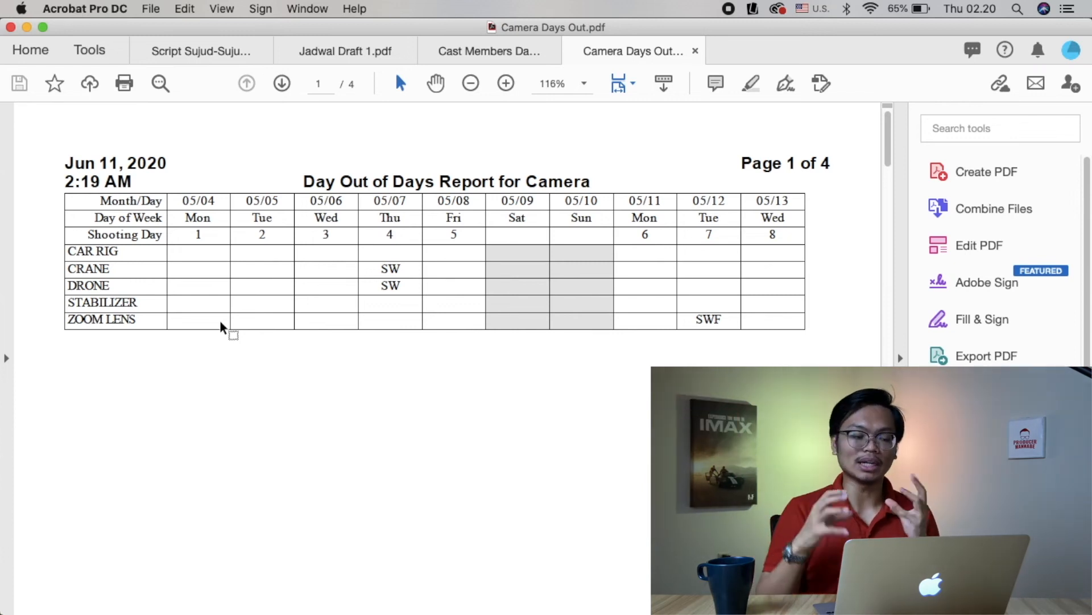
pyautogui.scroll(-10, 221, 321)
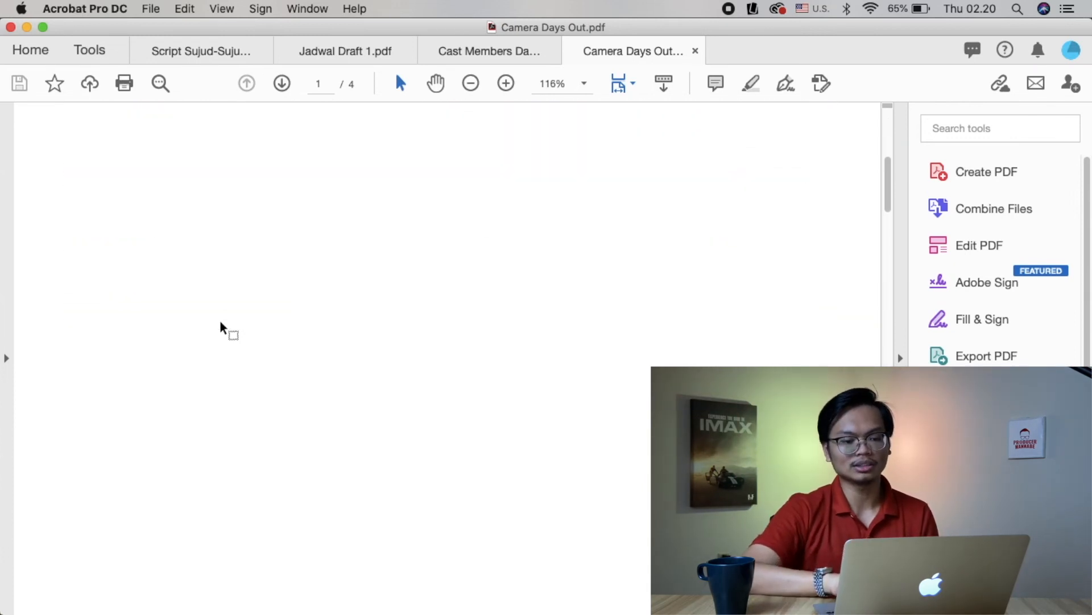
pyautogui.scroll(10, 223, 320)
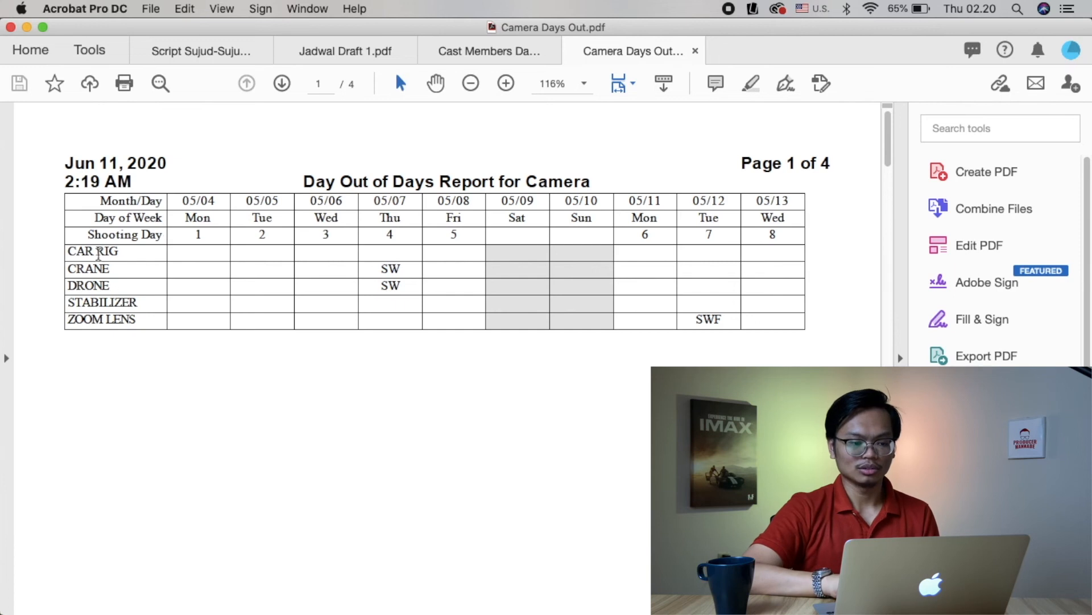
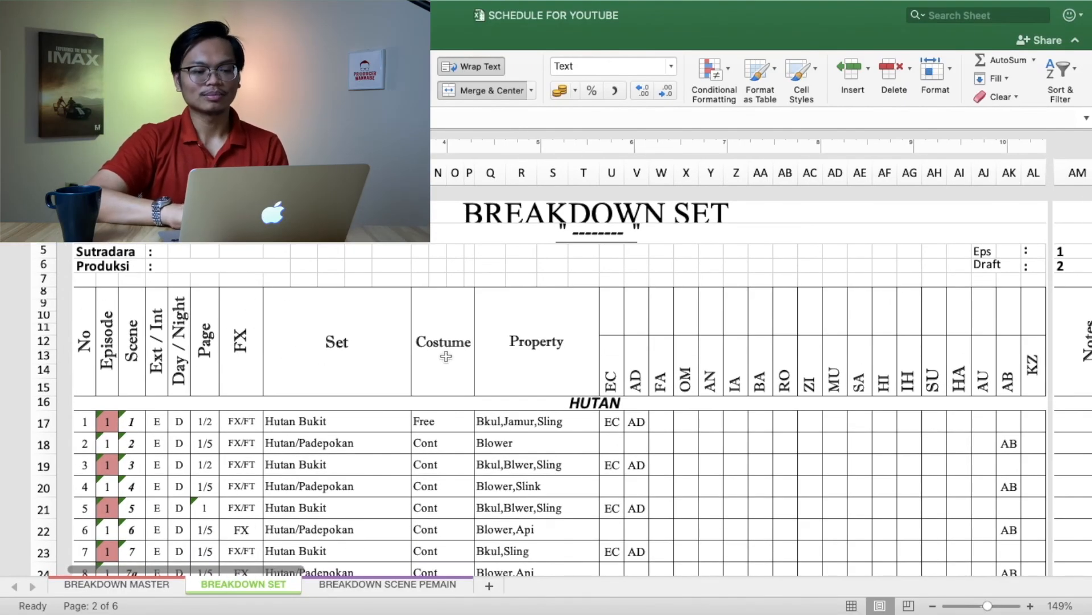
# Examine the set, costume, property, cast and notes columns on the BREAKDOWN SET sheet of the SCHEDULE FOR YOUTUBE workbook.
pyautogui.hscroll(5, 871, 354)
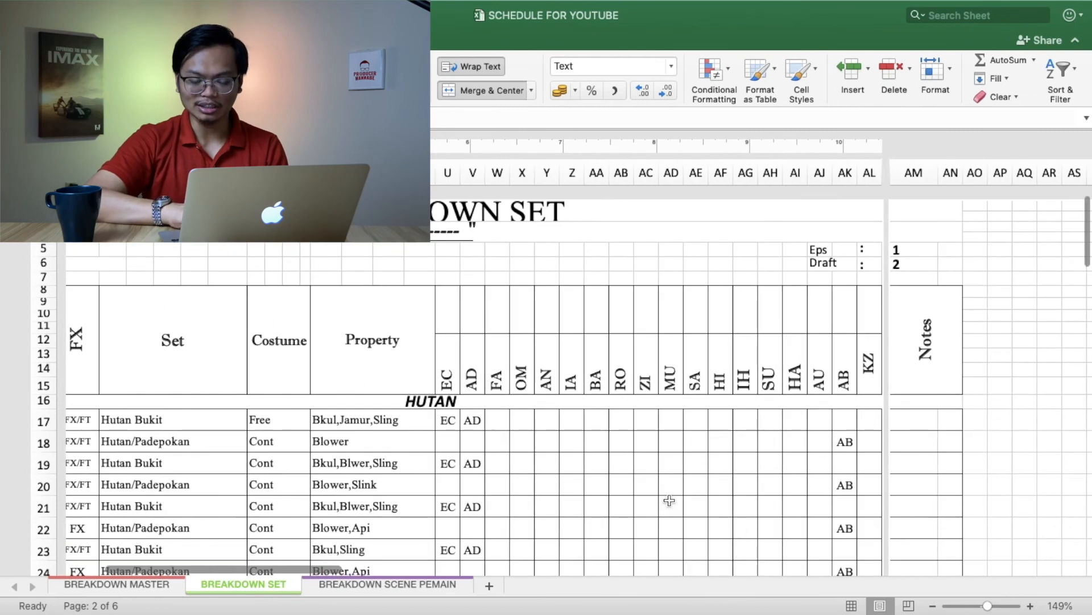
pyautogui.hscroll(-5, 669, 500)
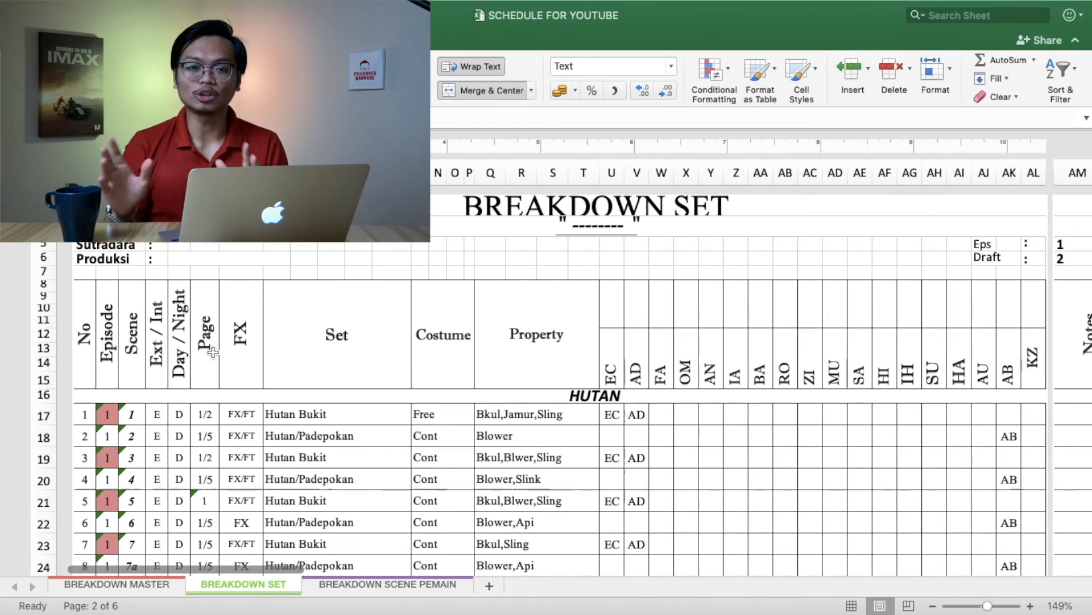
pyautogui.scroll(1, 213, 352)
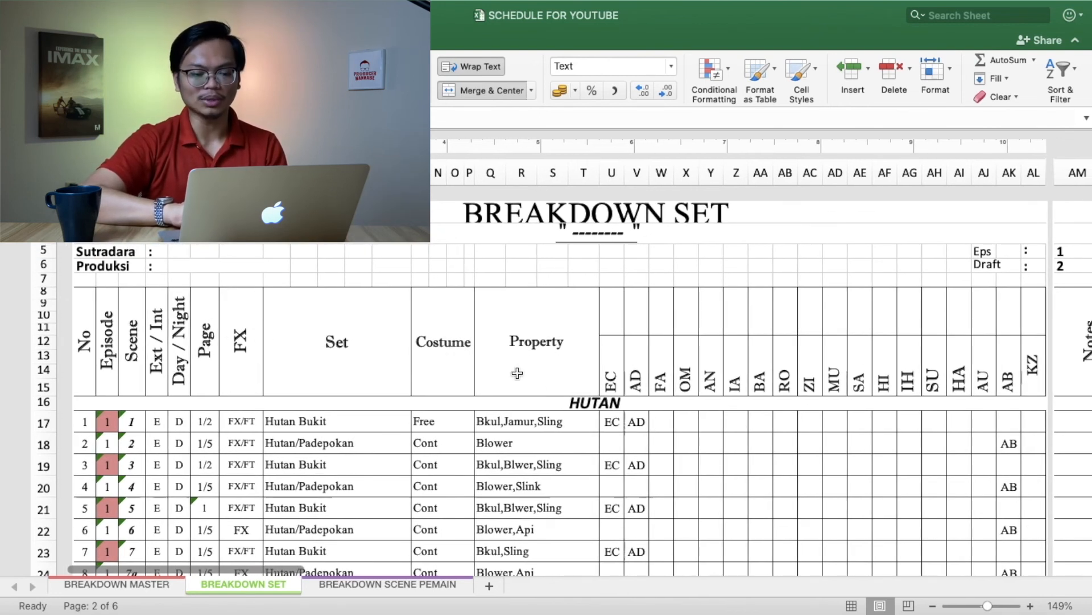
pyautogui.hscroll(3, 685, 468)
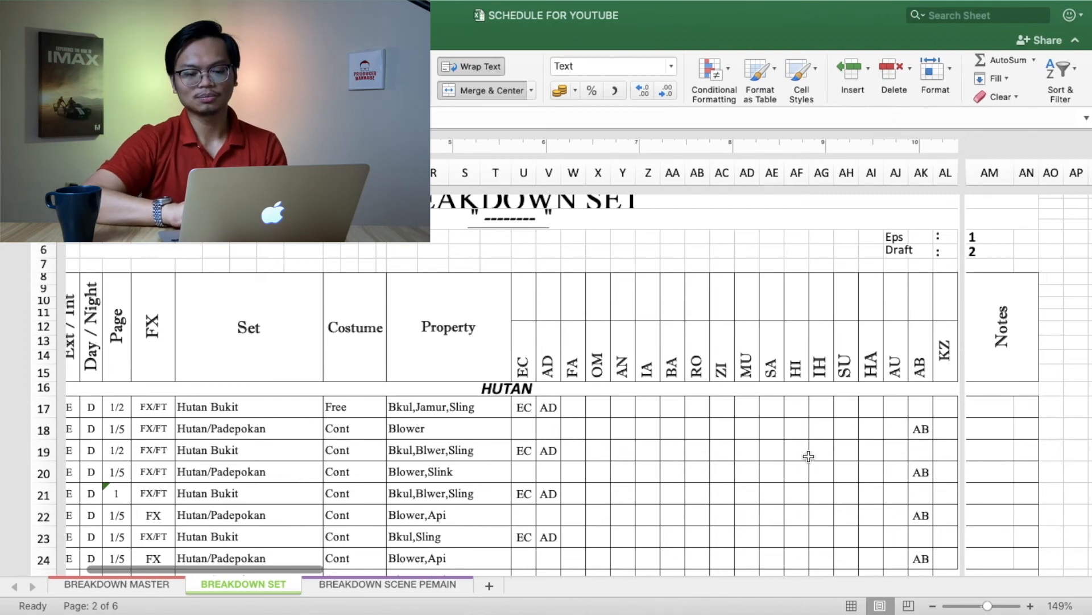
# Review the scene breakdown headers on the BREAKDOWN SET sheet, from the number and episode columns across to Notes.
pyautogui.hscroll(3, 932, 384)
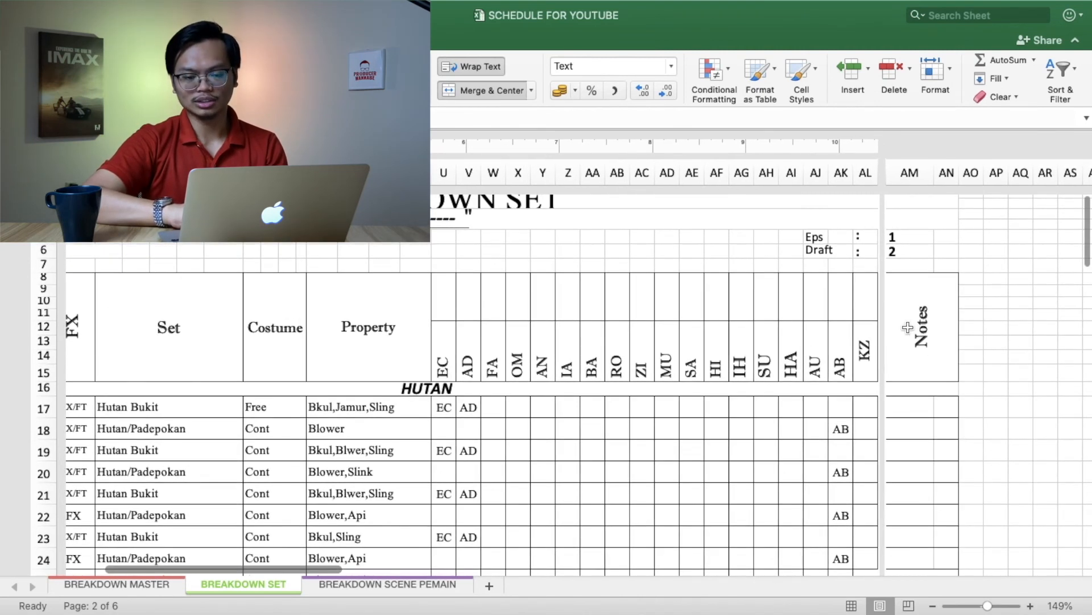
pyautogui.hscroll(-5, 753, 305)
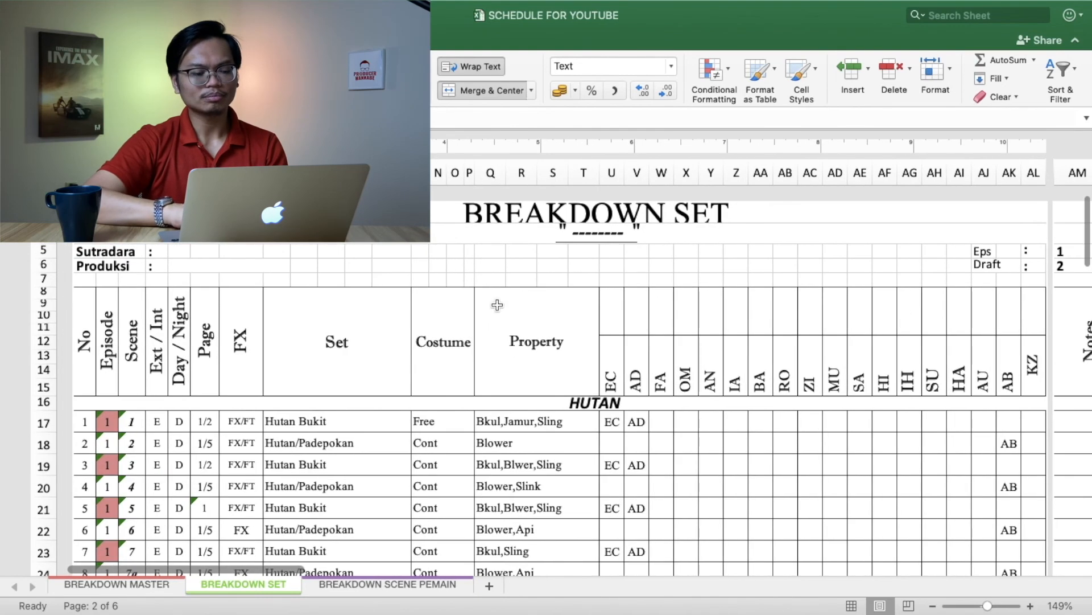
pyautogui.scroll(-1, 497, 305)
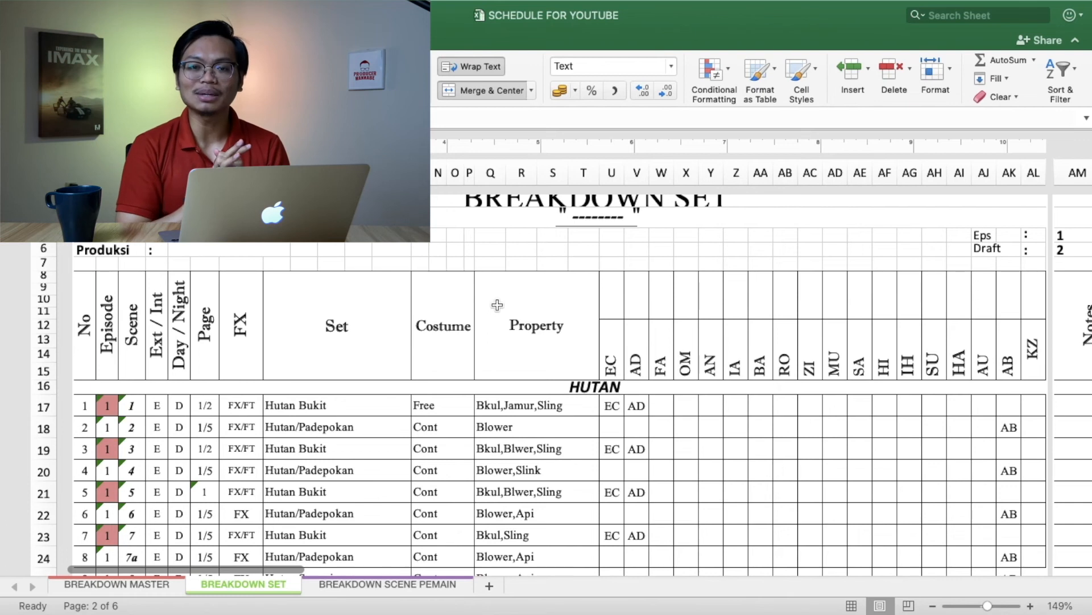
pyautogui.scroll(1, 498, 305)
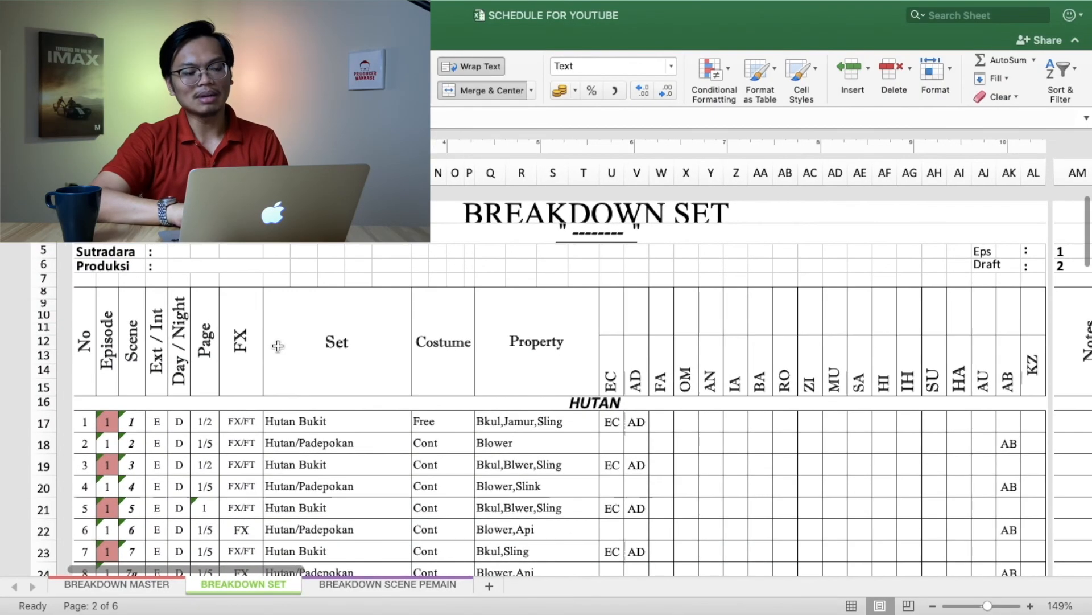
pyautogui.hscroll(3, 302, 398)
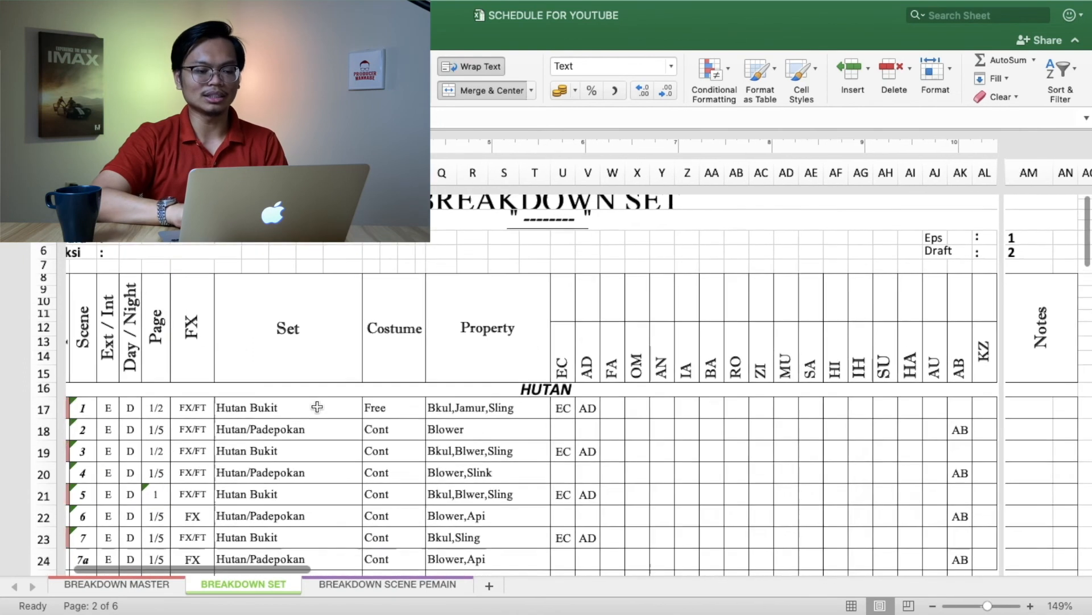
pyautogui.hscroll(-3, 317, 405)
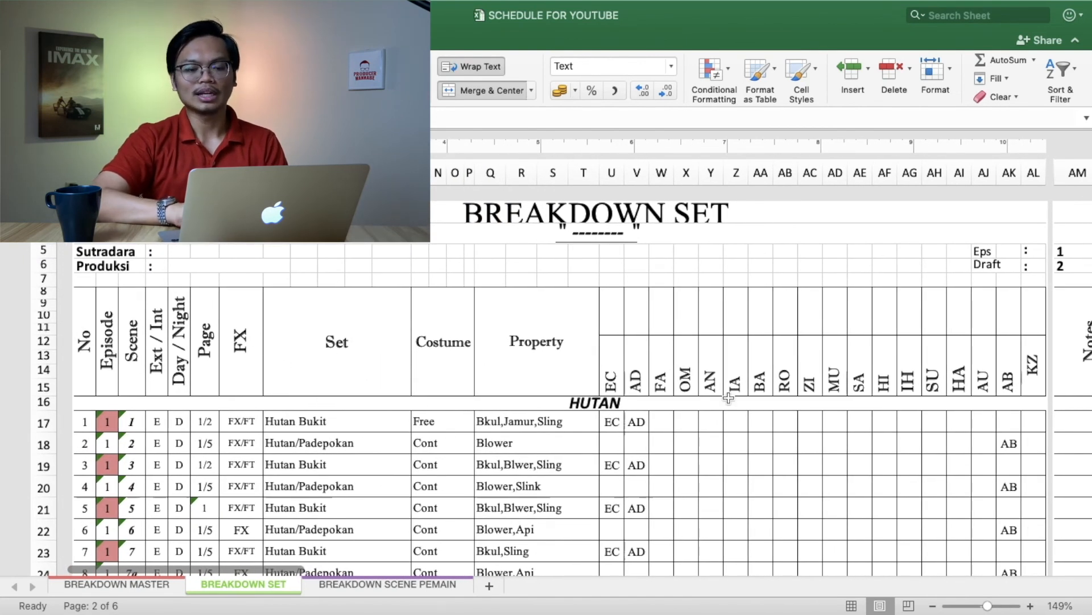
pyautogui.hscroll(3, 729, 398)
pyautogui.hscroll(-3, 729, 398)
pyautogui.scroll(-2, 728, 397)
pyautogui.hscroll(3, 728, 398)
pyautogui.hscroll(-2, 729, 398)
pyautogui.hscroll(-1, 729, 398)
# Examine the scene rows grouped under the HUTAN heading together with their costume, property and cast entries.
pyautogui.scroll(-3, 728, 398)
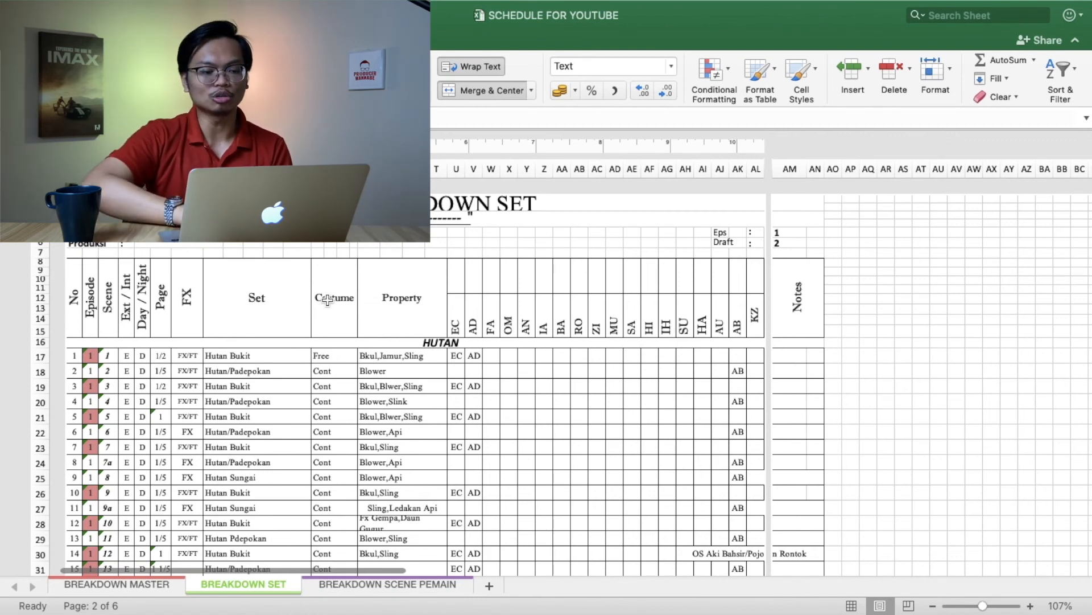
pyautogui.scroll(-2, 334, 294)
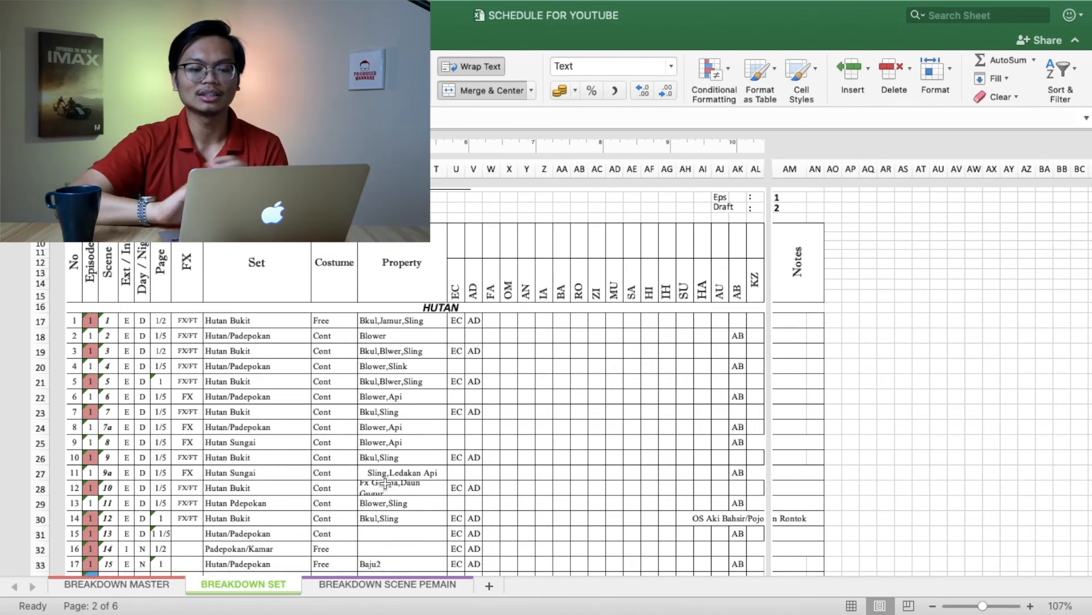
pyautogui.scroll(3, 386, 483)
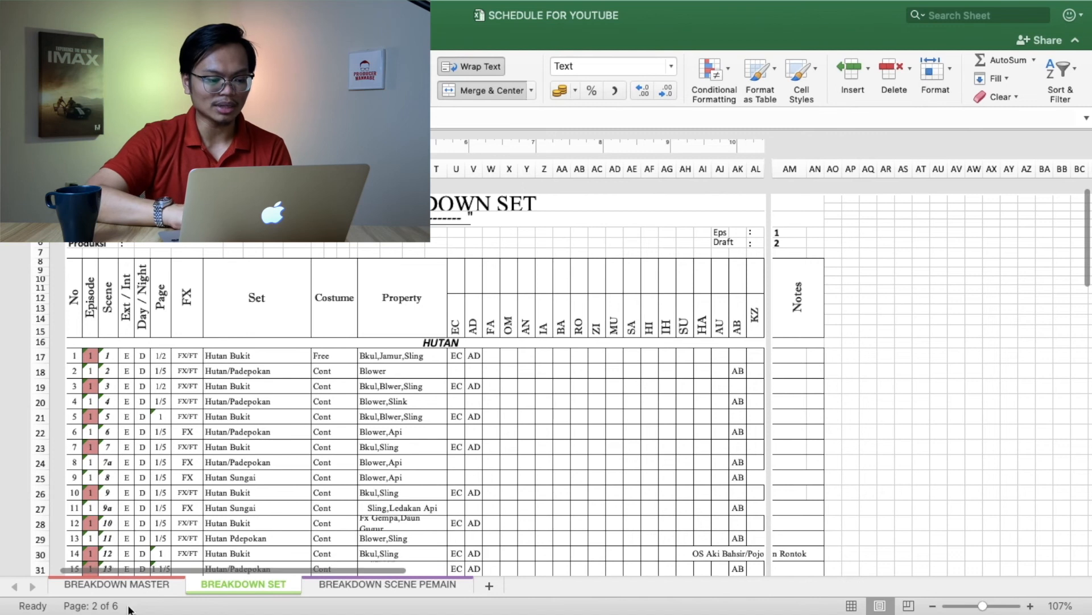
pyautogui.scroll(4, 364, 291)
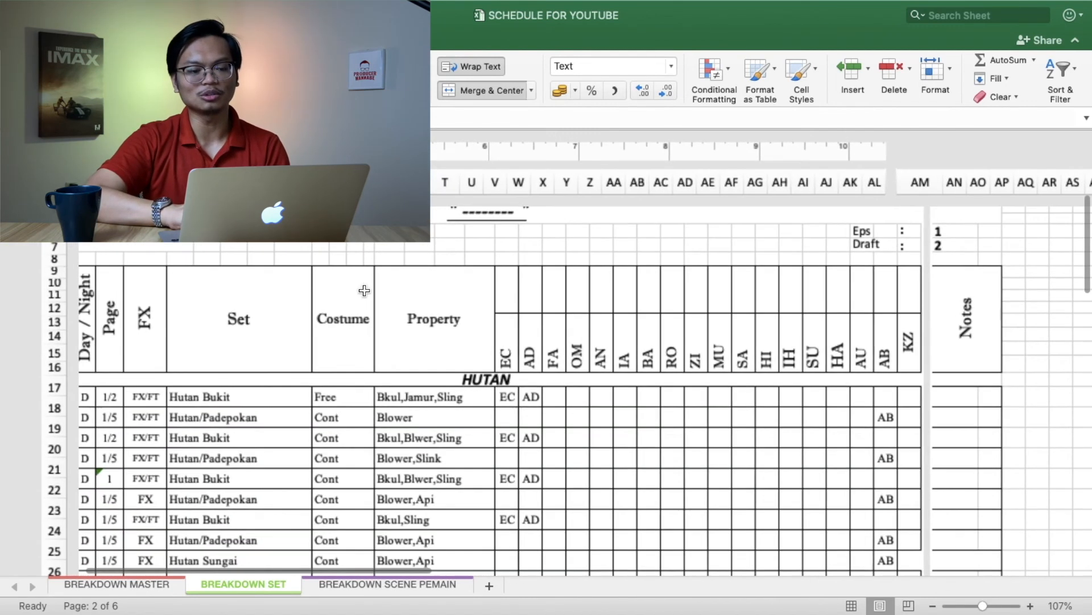
pyautogui.hscroll(-3, 364, 291)
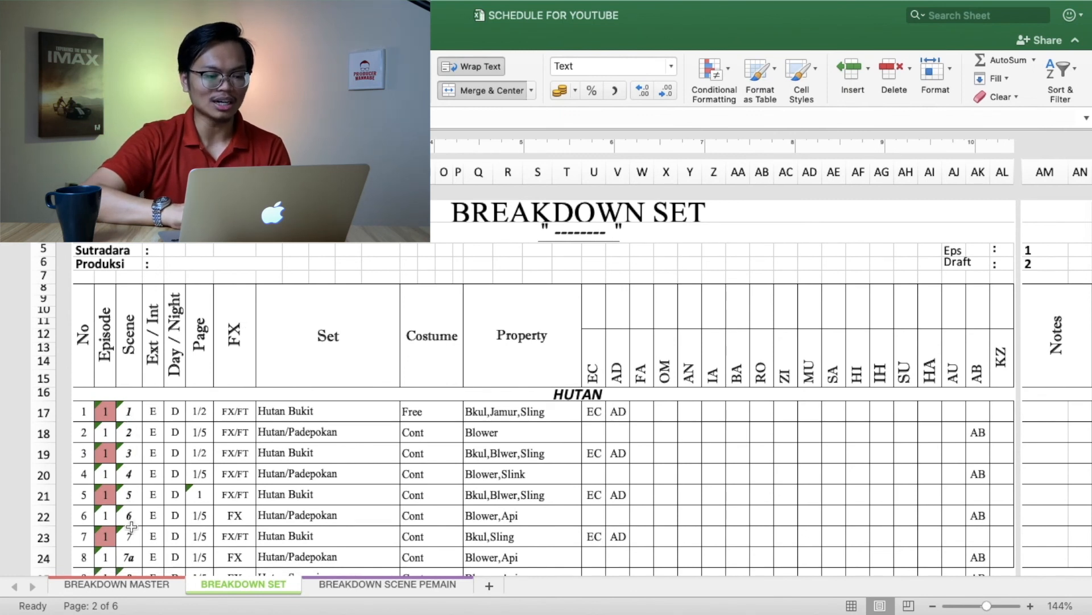
# Examine how the scenes are grouped by location under the HUTAN, RUMAH FA and JAKARTA headings.
pyautogui.scroll(-2, 132, 505)
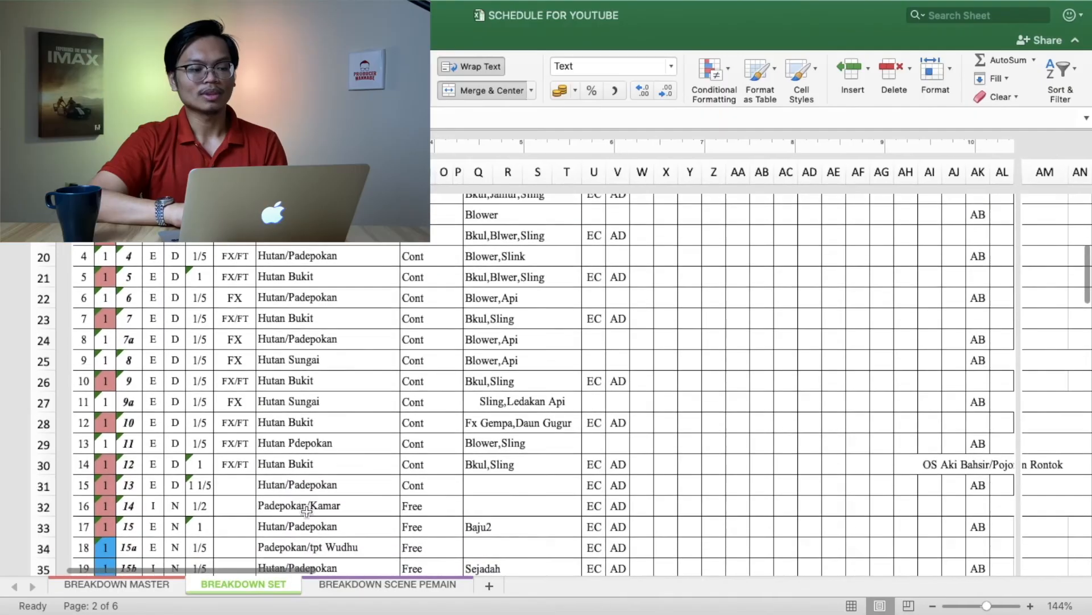
pyautogui.scroll(-1, 307, 511)
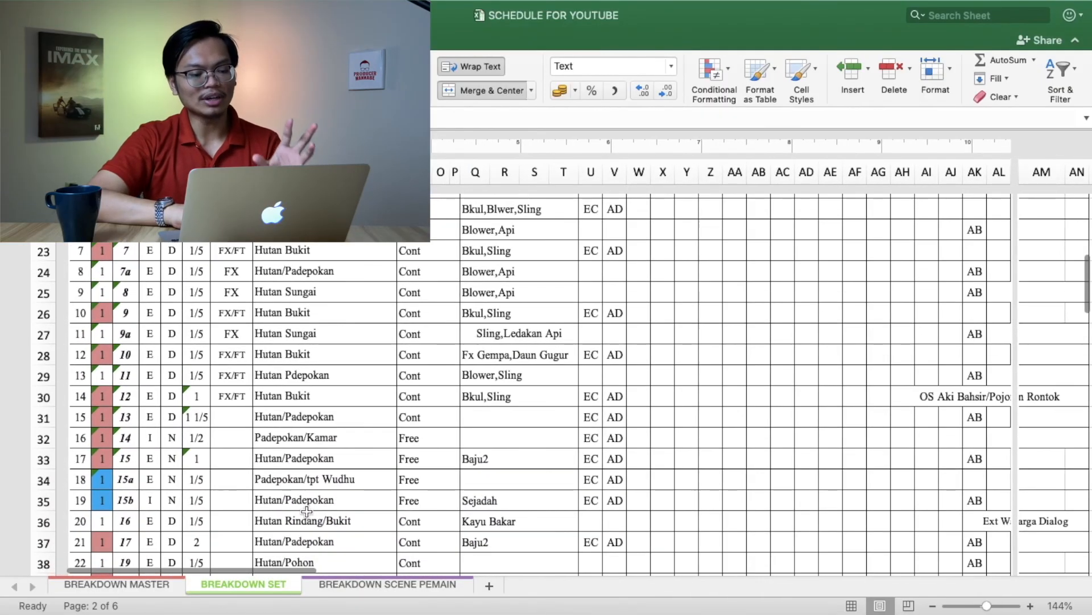
pyautogui.scroll(-5, 307, 510)
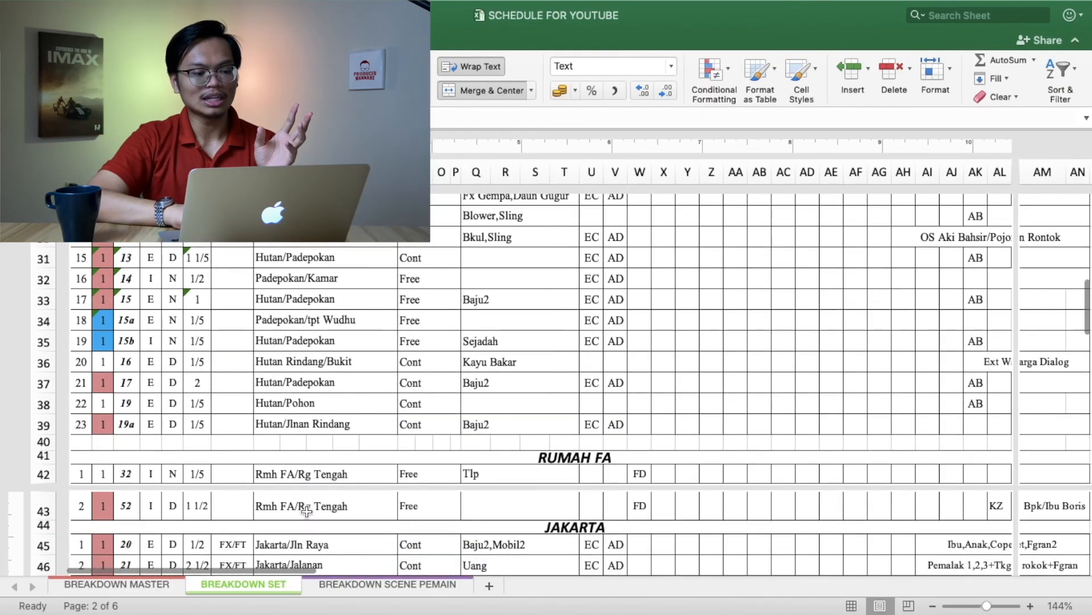
pyautogui.scroll(-3, 306, 510)
pyautogui.scroll(5, 238, 485)
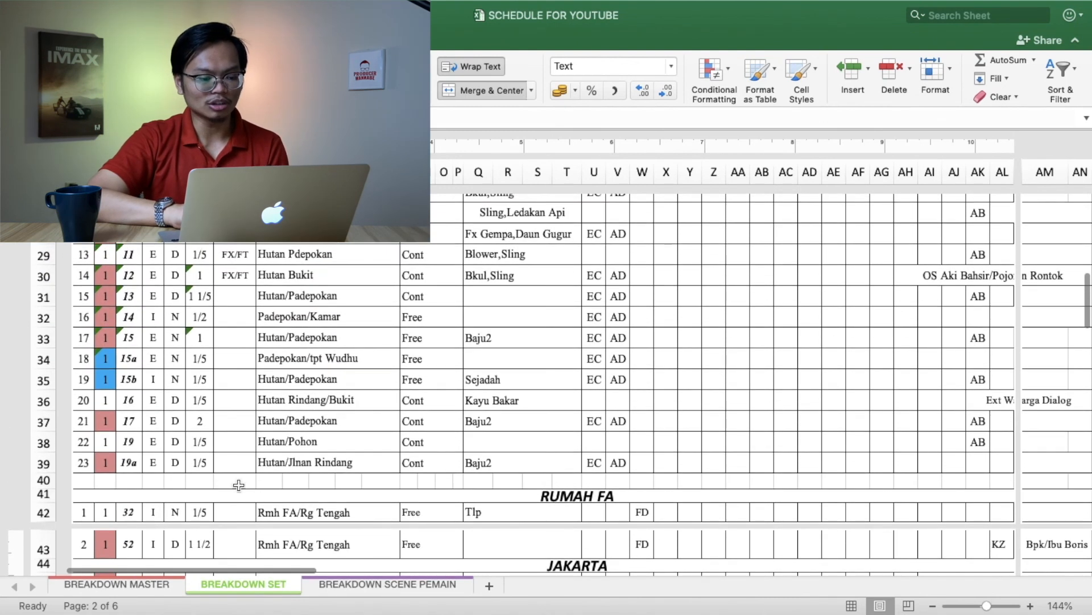
# Compare the BREAKDOWN MASTER sheet briefly with BREAKDOWN SET and return to the first HUTAN scenes.
pyautogui.click(159, 589)
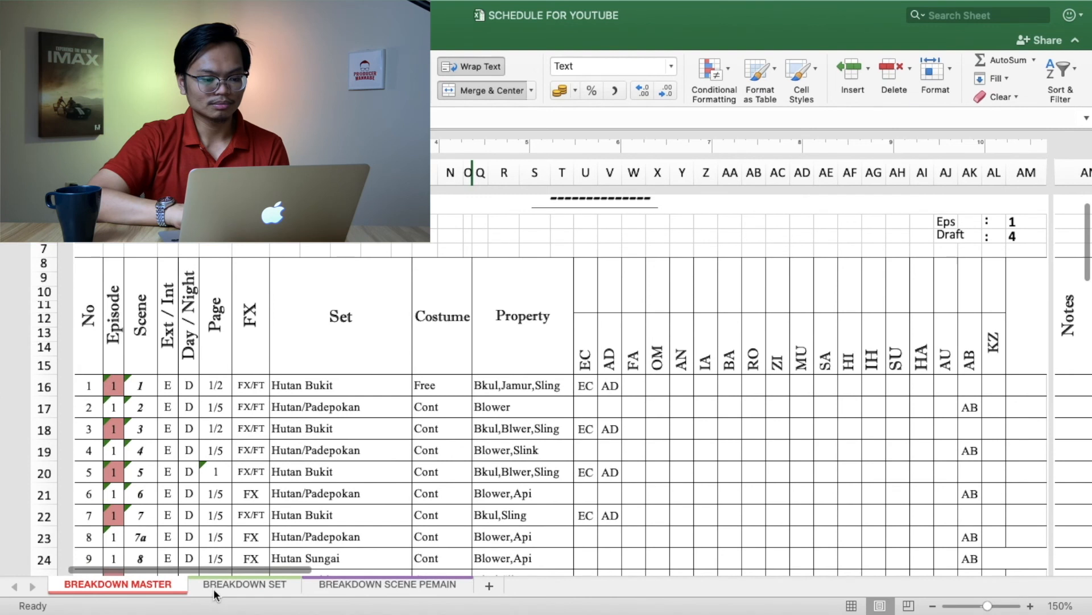
pyautogui.click(213, 587)
pyautogui.scroll(10, 237, 402)
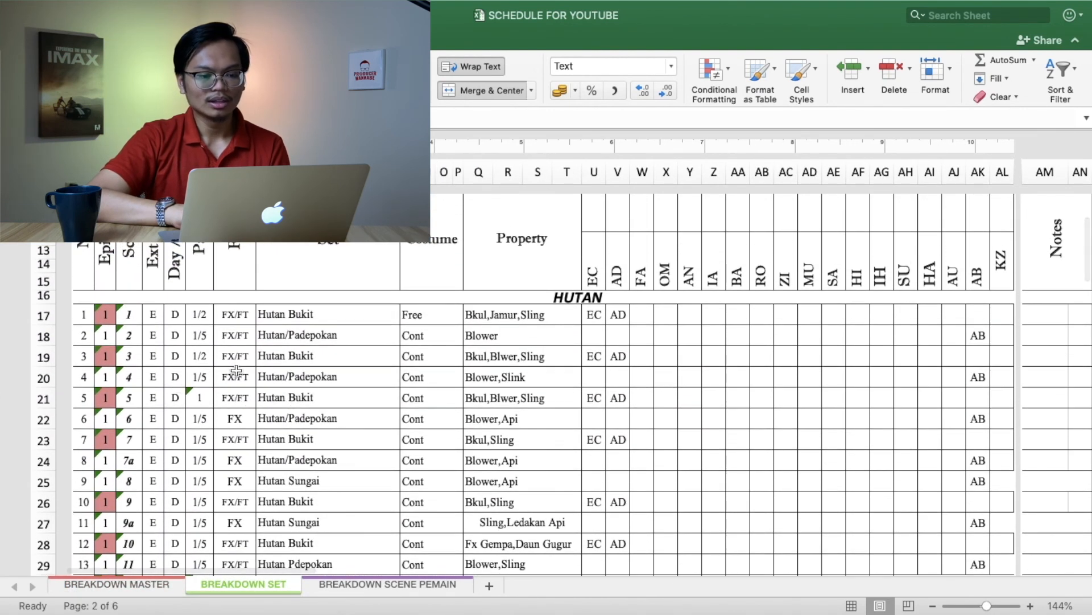
pyautogui.scroll(3, 214, 371)
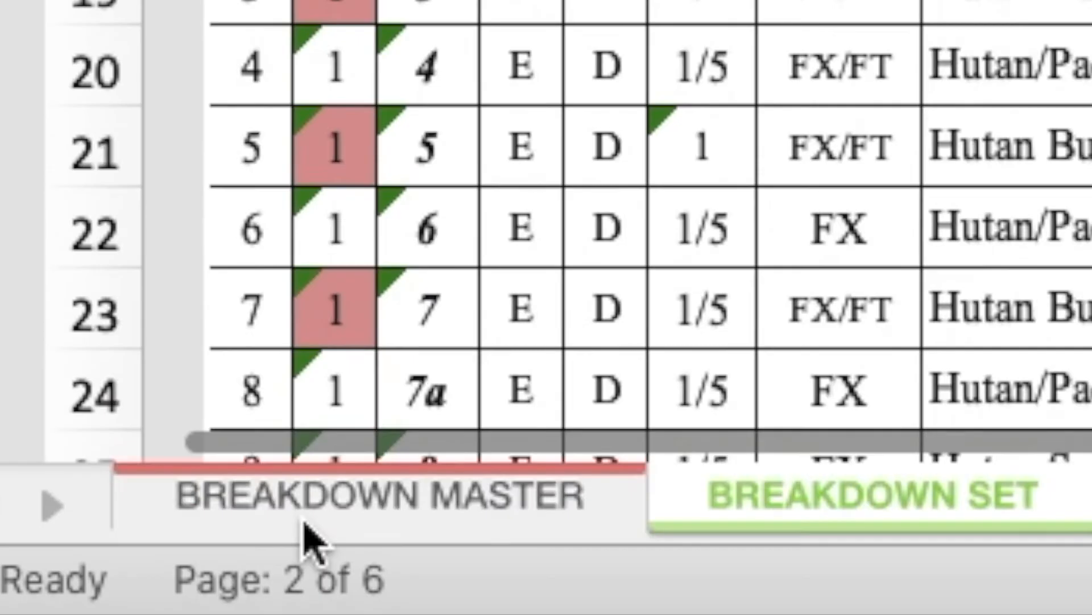
# Open the BREAKDOWN MASTER sheet and examine its scene order from scene 1 through scene 55.
pyautogui.click(96, 591)
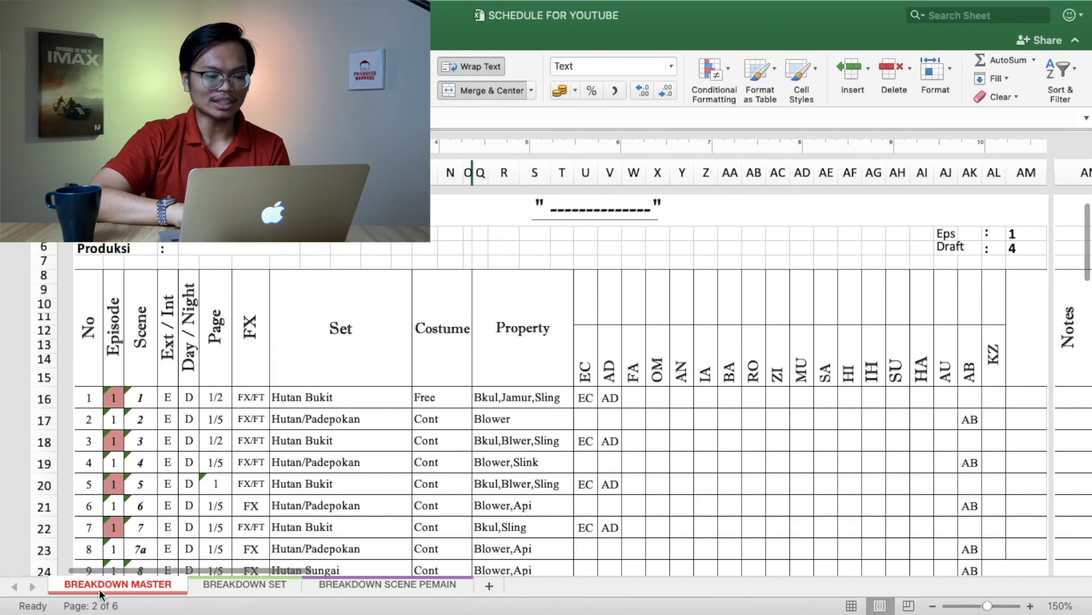
pyautogui.scroll(1, 523, 378)
pyautogui.scroll(-3, 523, 378)
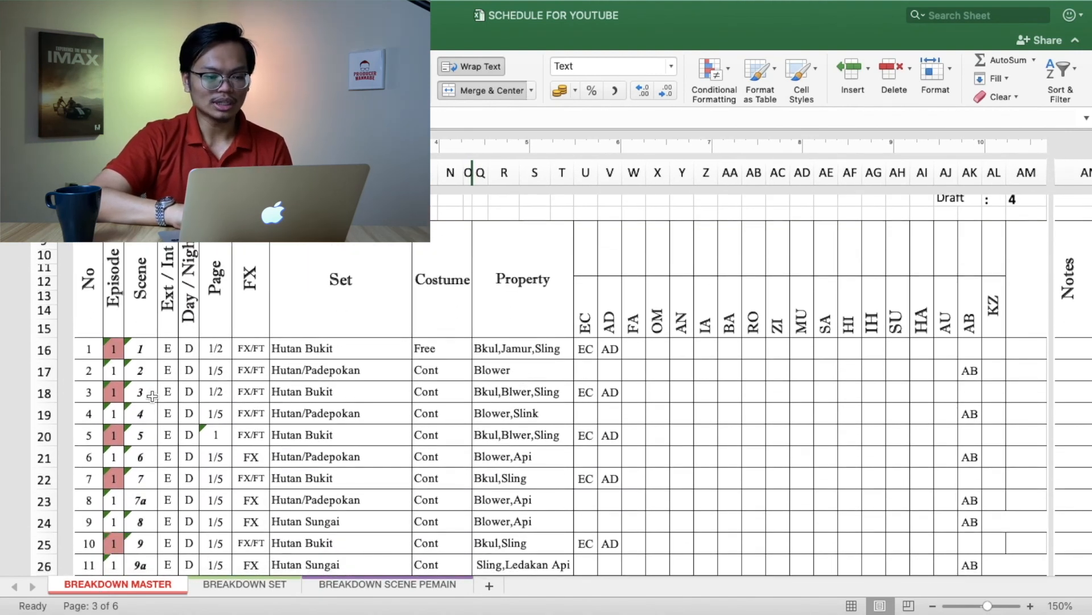
pyautogui.scroll(-2, 145, 489)
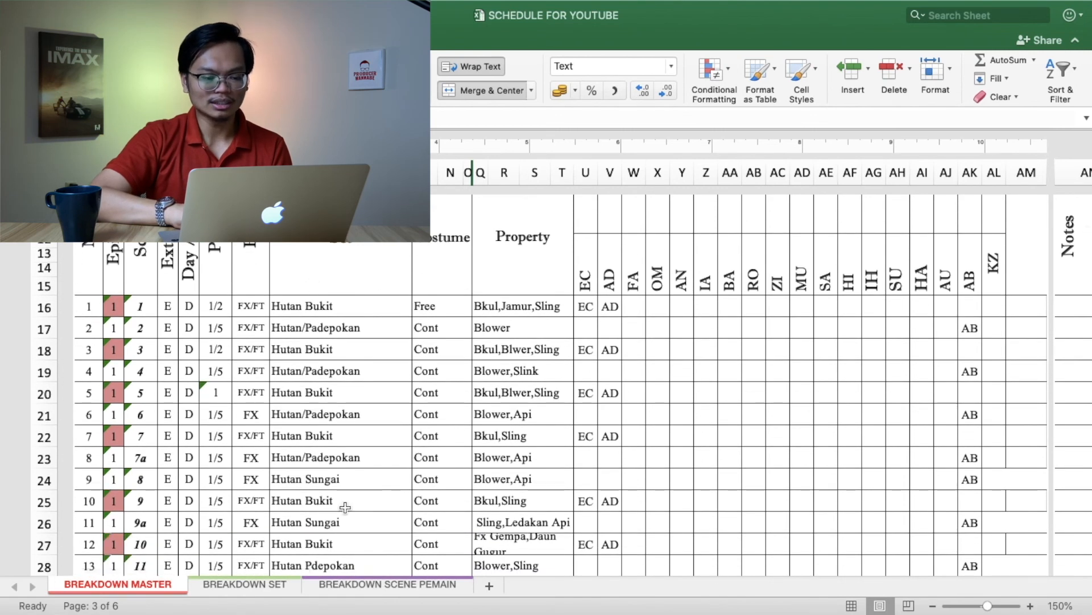
pyautogui.scroll(-10, 345, 507)
pyautogui.scroll(-4, 345, 507)
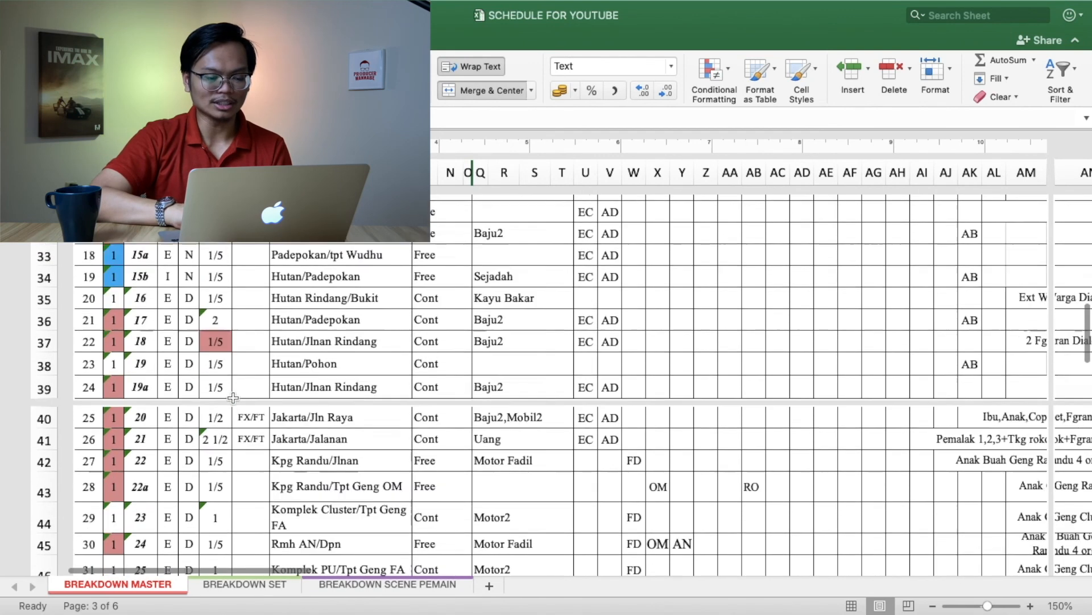
pyautogui.scroll(-15, 233, 397)
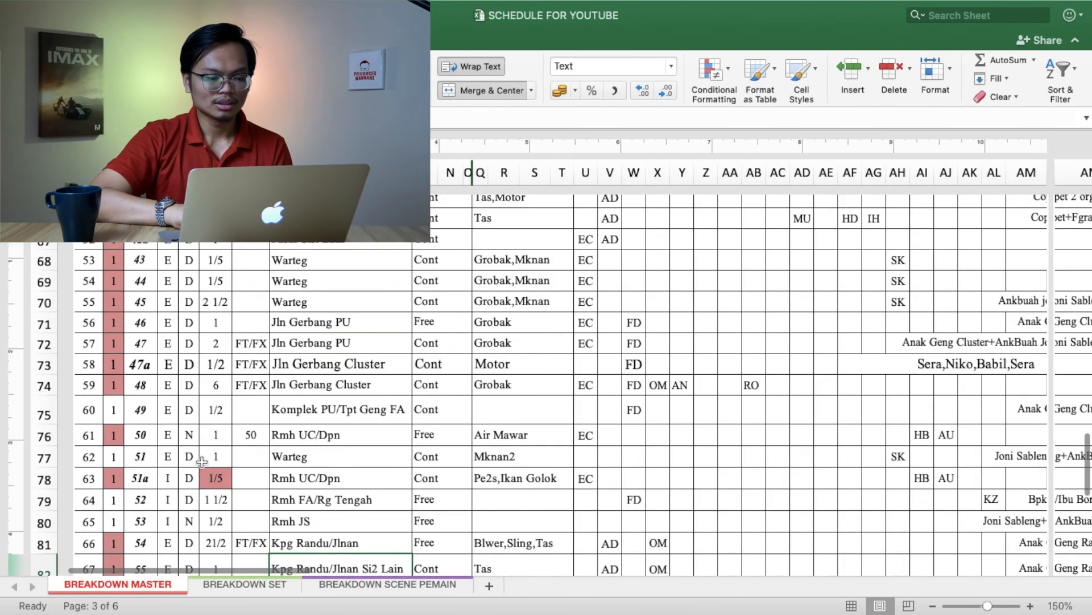
pyautogui.scroll(-4, 202, 461)
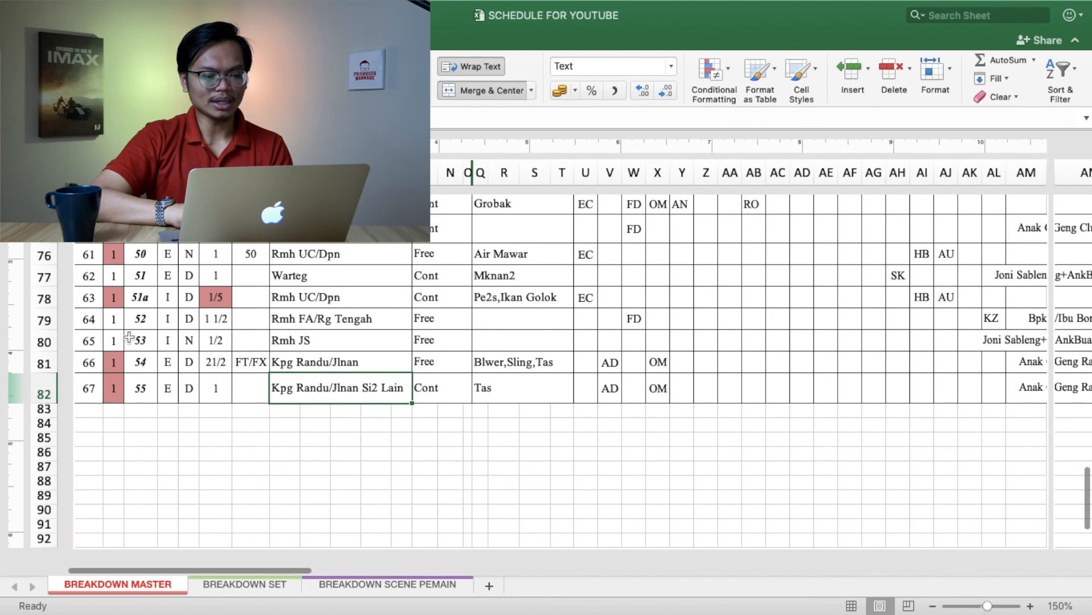
pyautogui.scroll(5, 202, 367)
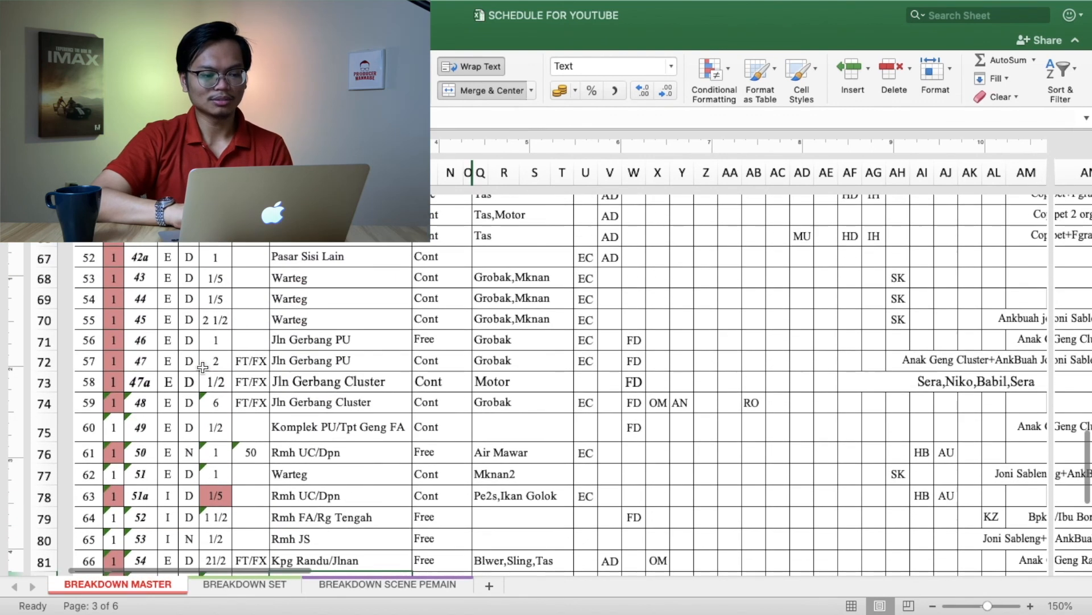
pyautogui.scroll(15, 202, 367)
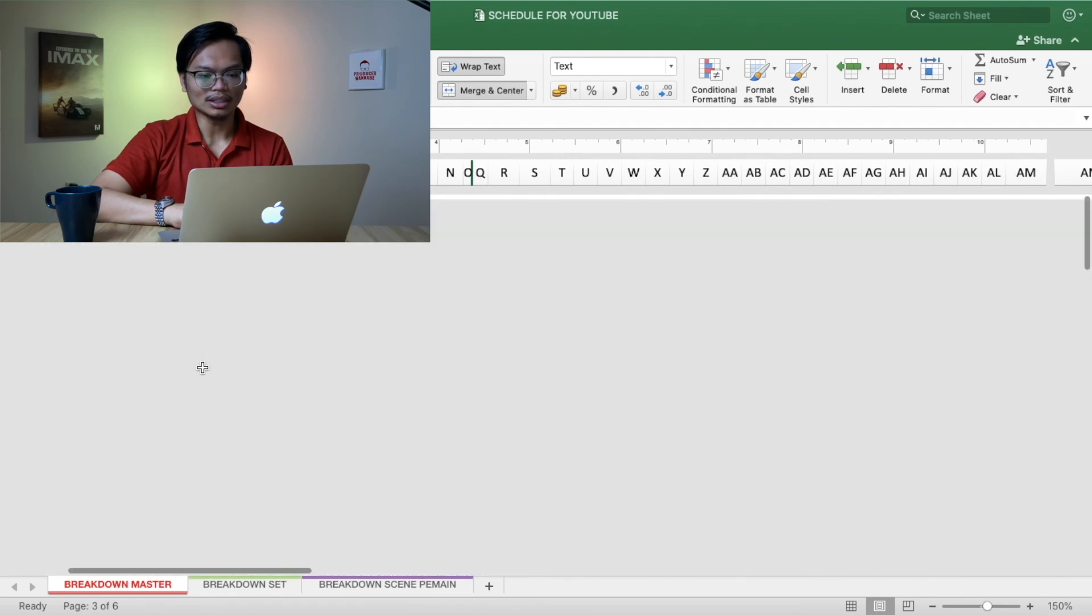
# Read through the master breakdown's page, set and cast entries once more, from the header to the last scenes.
pyautogui.scroll(-8, 378, 371)
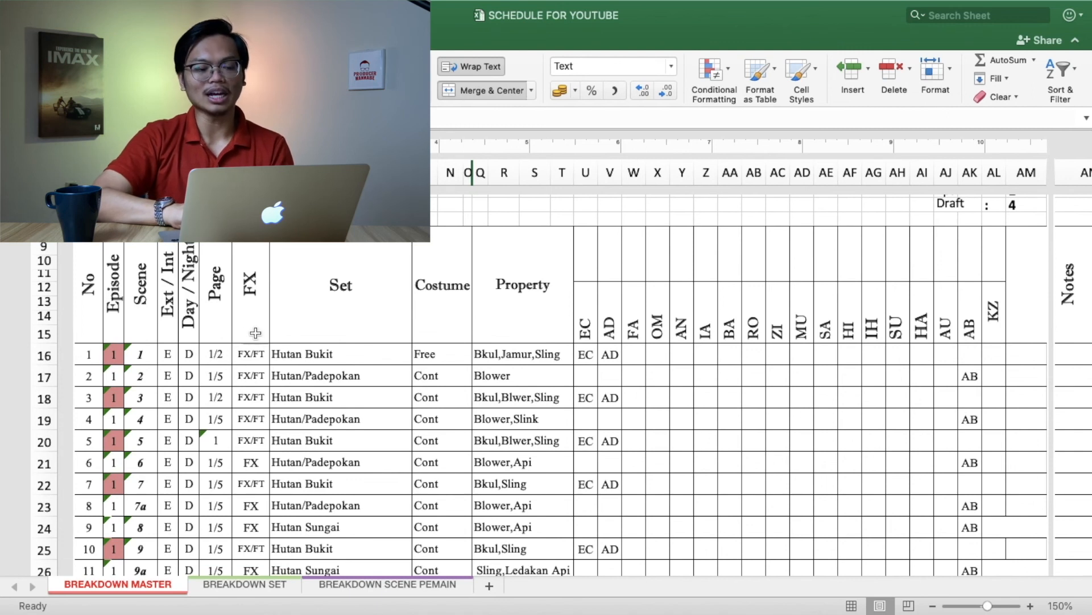
pyautogui.scroll(1, 258, 343)
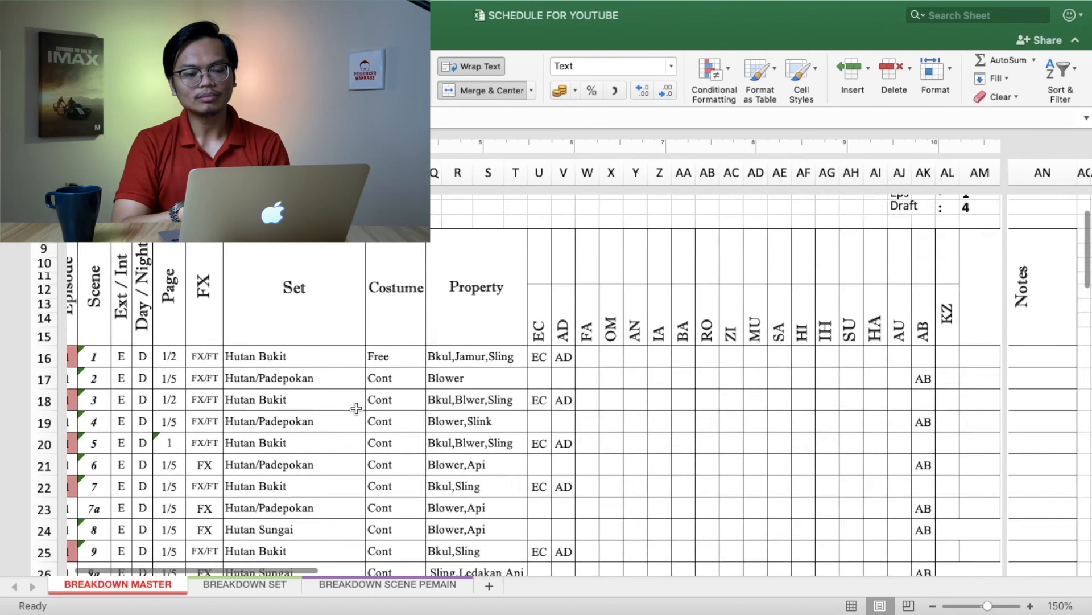
pyautogui.scroll(-15, 356, 408)
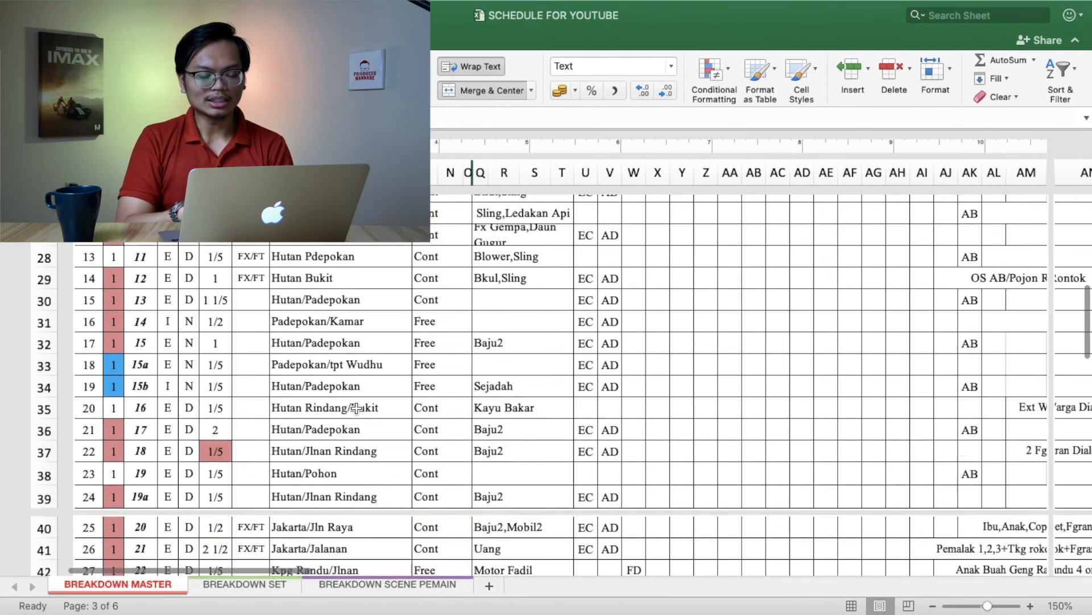
pyautogui.scroll(-9, 356, 408)
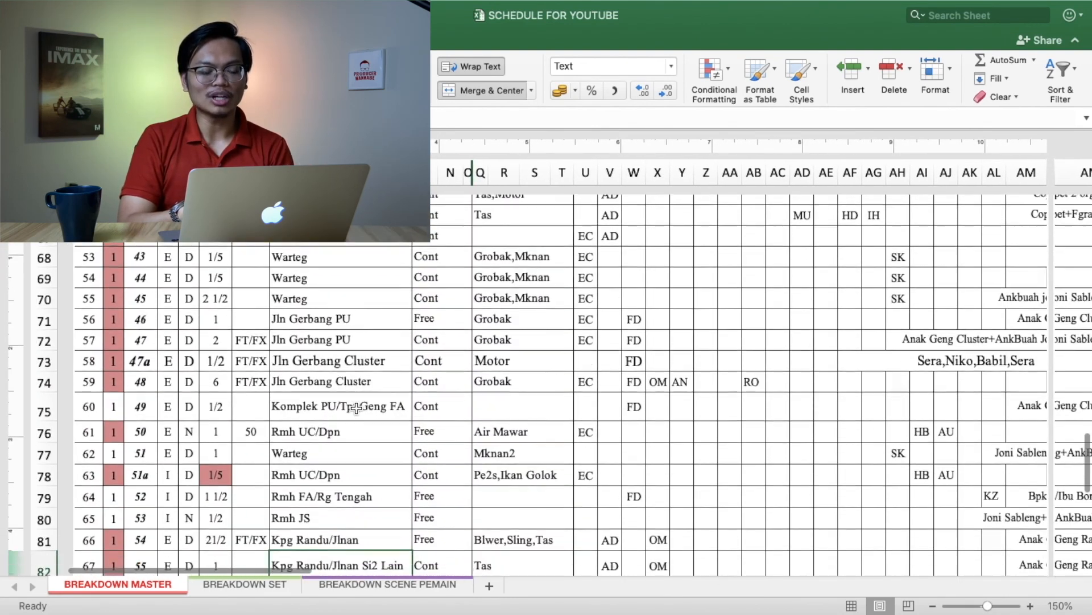
pyautogui.scroll(-5, 335, 334)
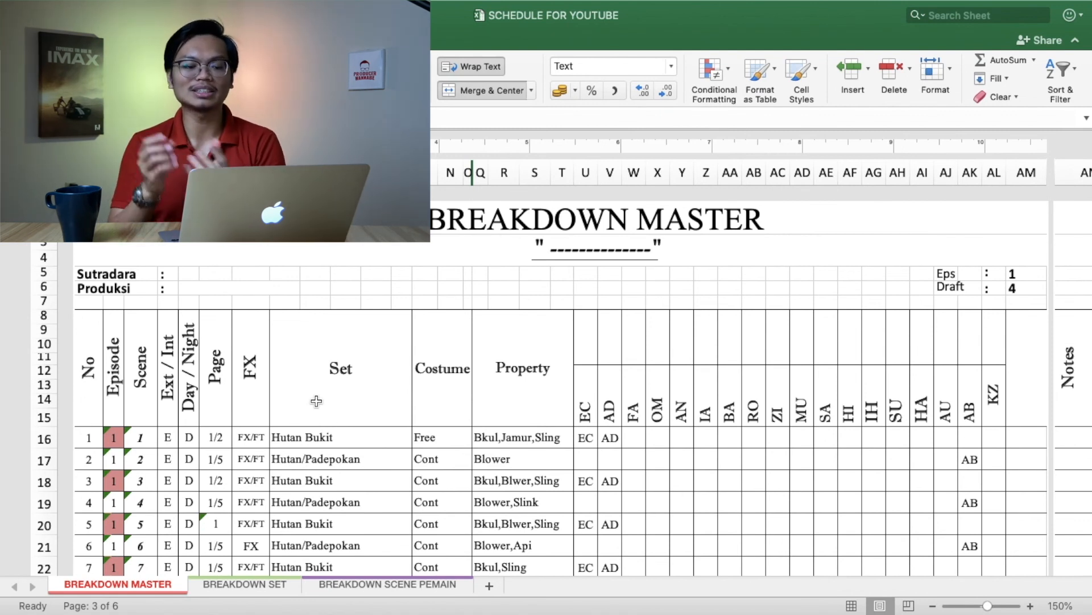
# Switch to the BREAKDOWN SET sheet and examine the scene numbers listed in the HUTAN group.
pyautogui.click(260, 583)
pyautogui.hscroll(1, 218, 426)
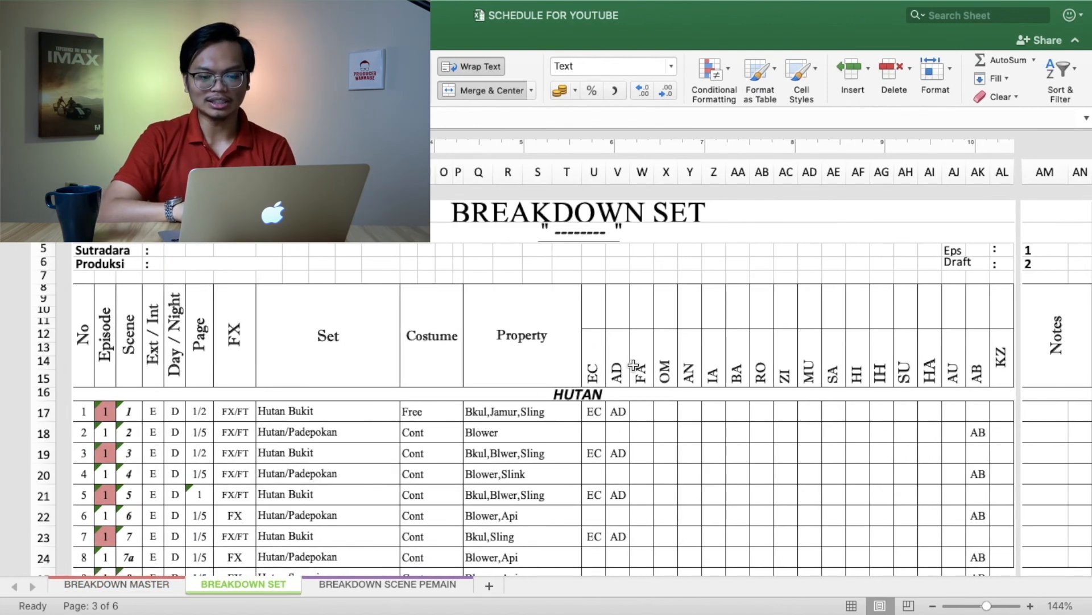
pyautogui.scroll(-3, 515, 438)
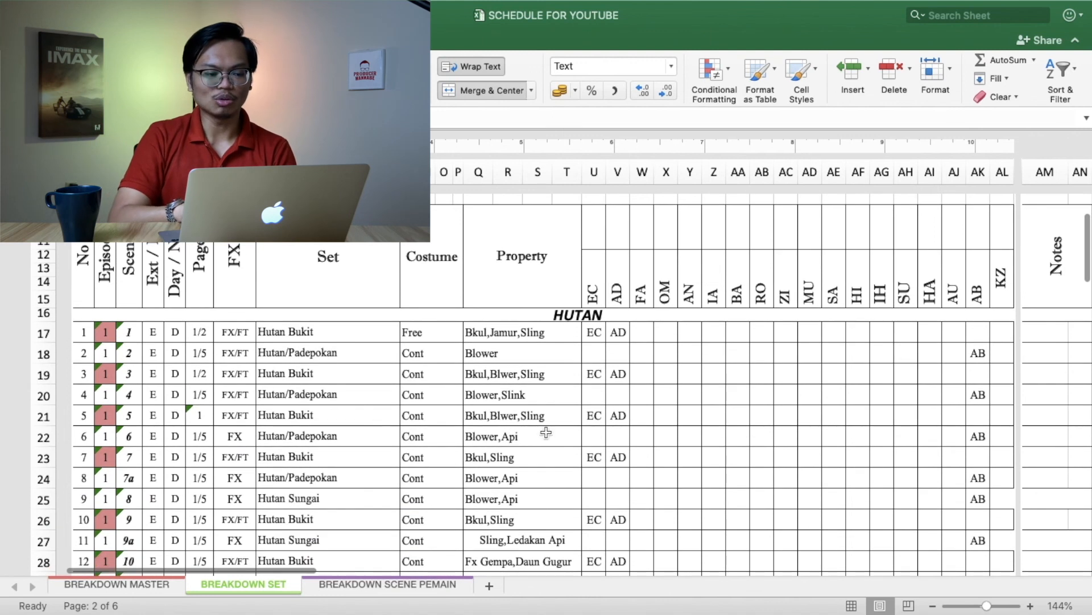
pyautogui.scroll(-3, 529, 388)
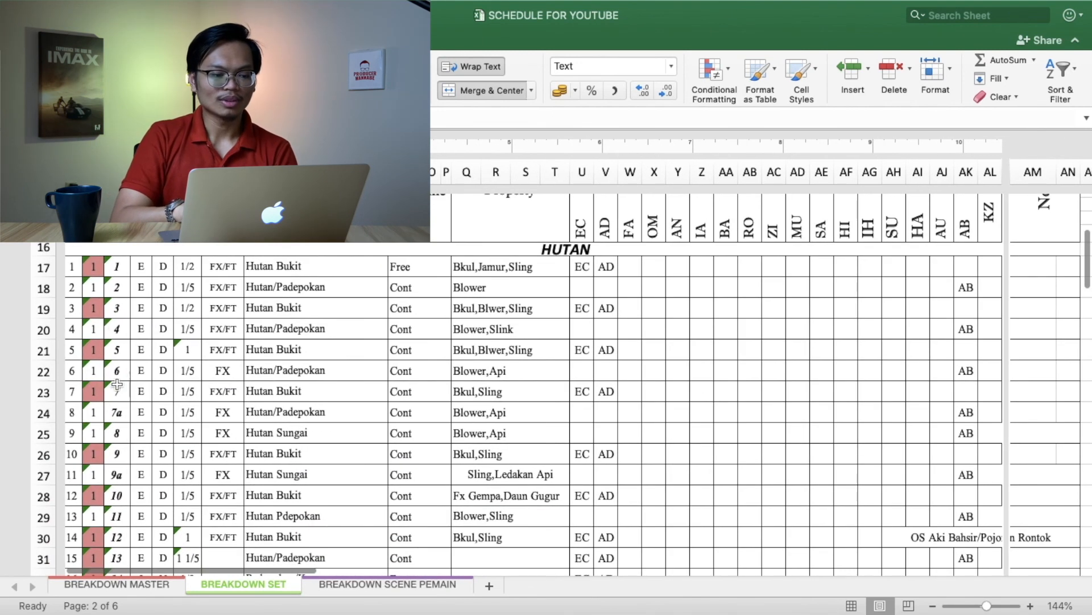
pyautogui.scroll(-3, 116, 429)
pyautogui.scroll(3, 131, 341)
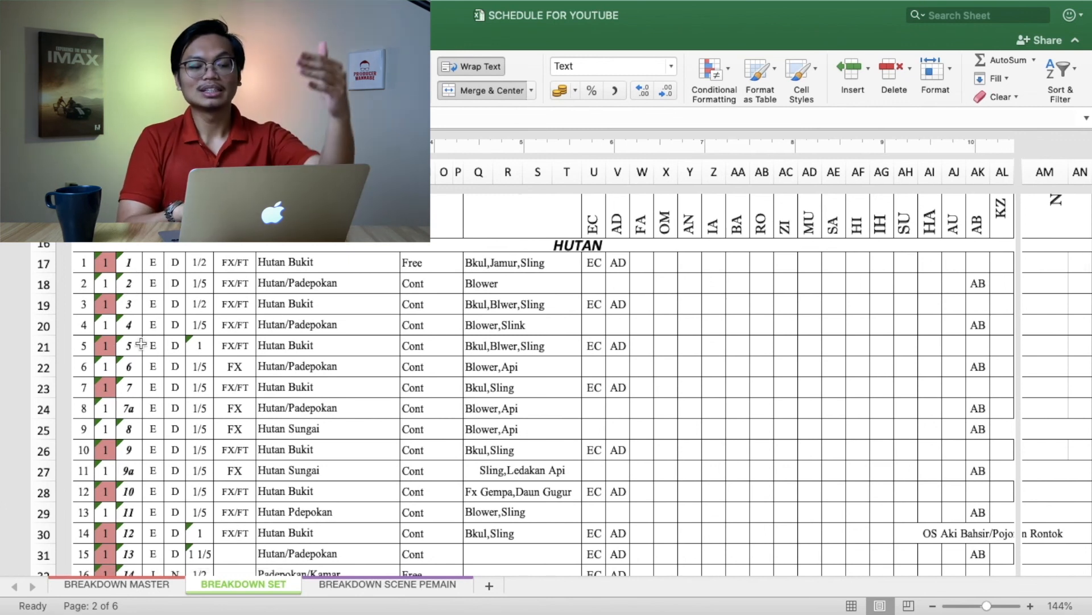
# Read through the set breakdown's location groups from HUTAN down to the deleted scenes at the end of the sheet.
pyautogui.scroll(-1, 142, 404)
pyautogui.scroll(-1, 142, 404)
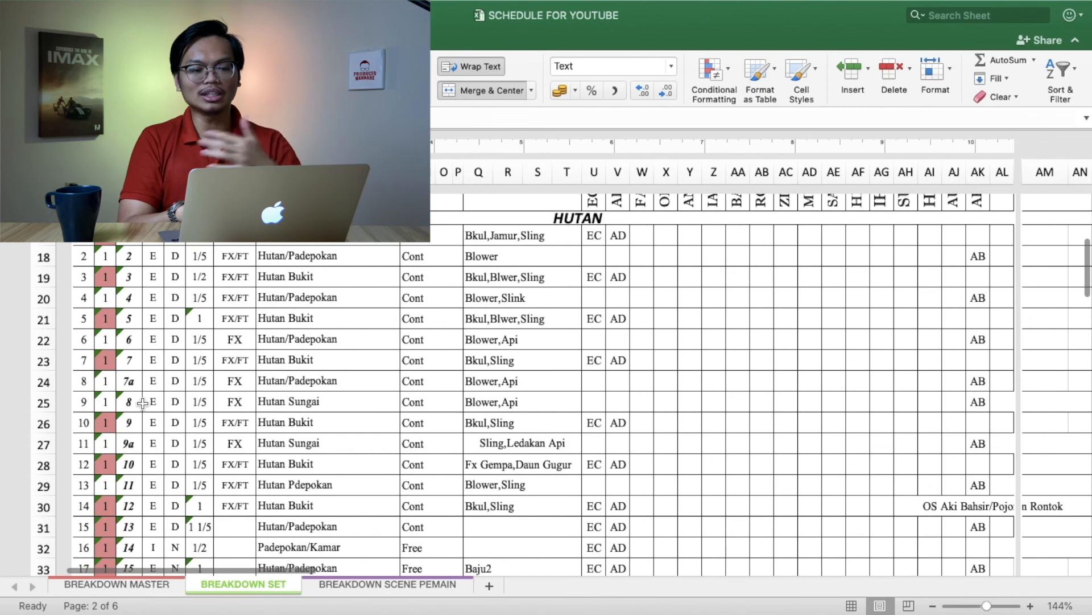
pyautogui.scroll(-10, 142, 404)
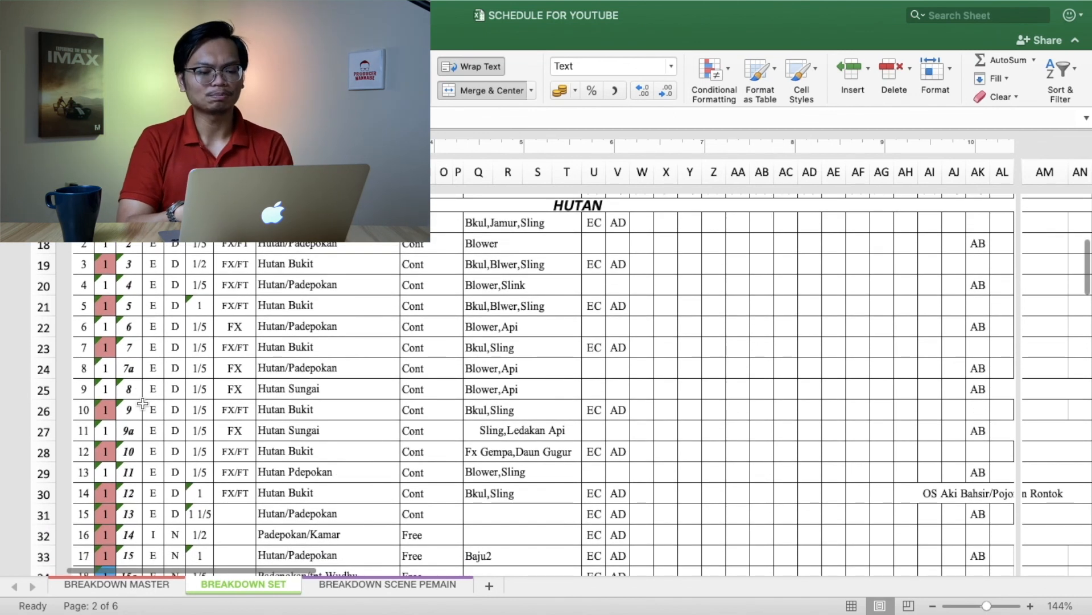
pyautogui.scroll(-2, 143, 404)
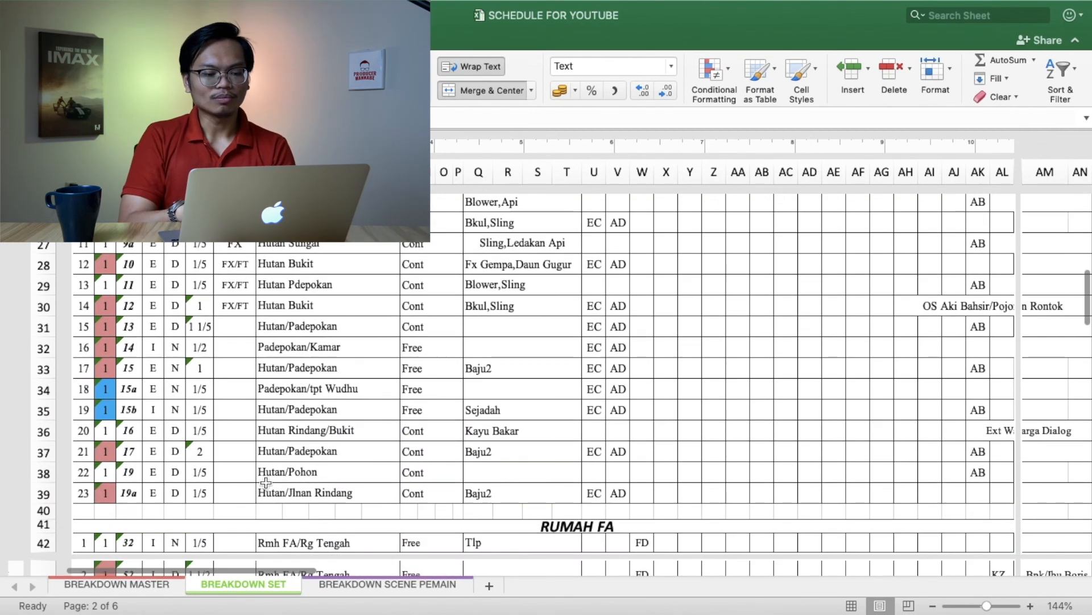
pyautogui.scroll(-5, 266, 482)
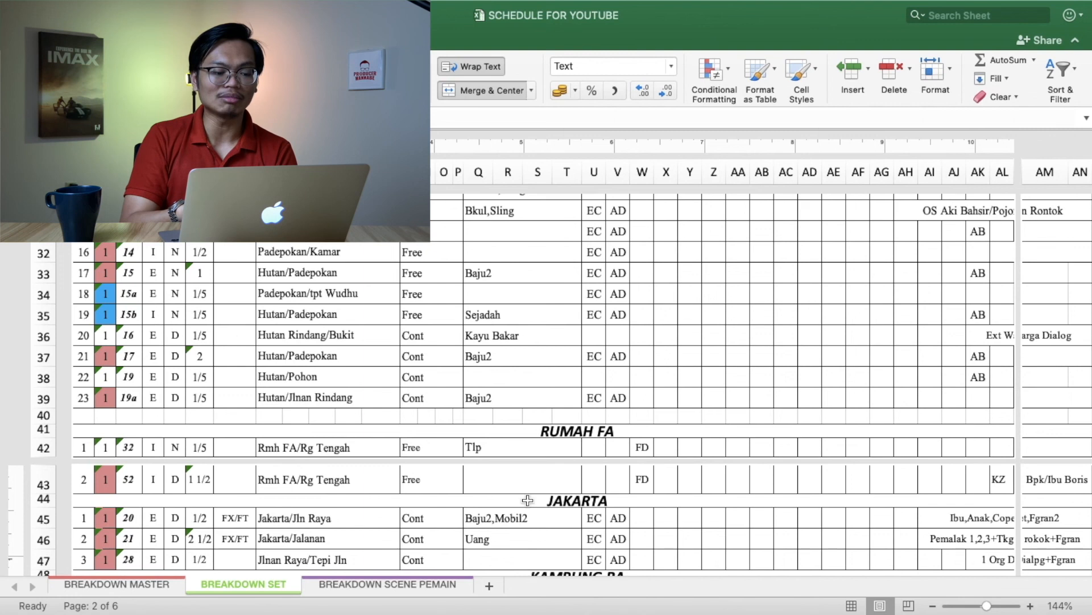
pyautogui.scroll(-3, 527, 500)
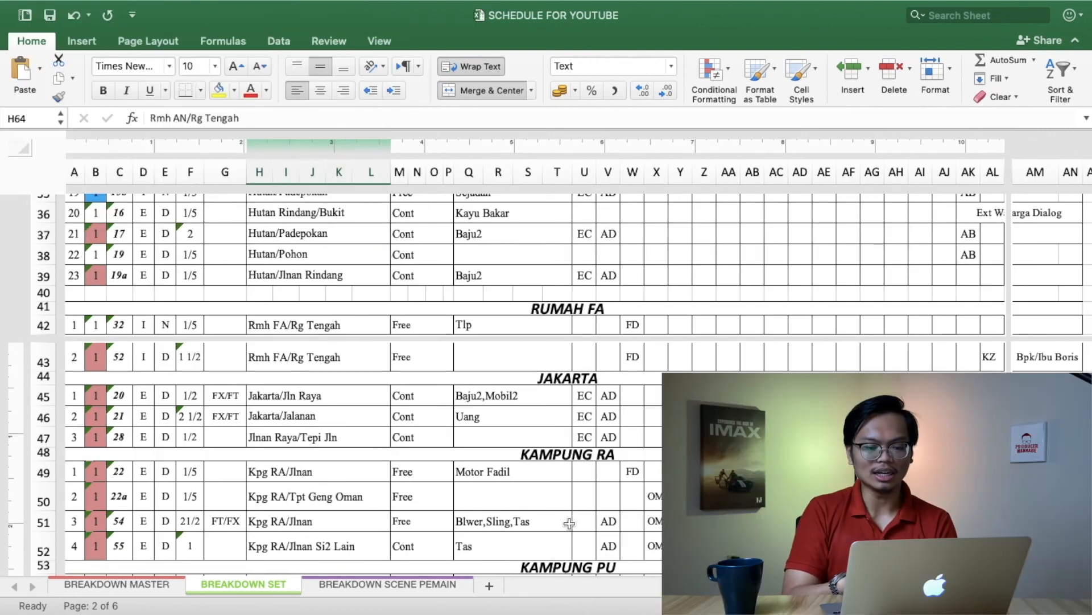
pyautogui.scroll(-2, 602, 502)
pyautogui.hscroll(1, 603, 502)
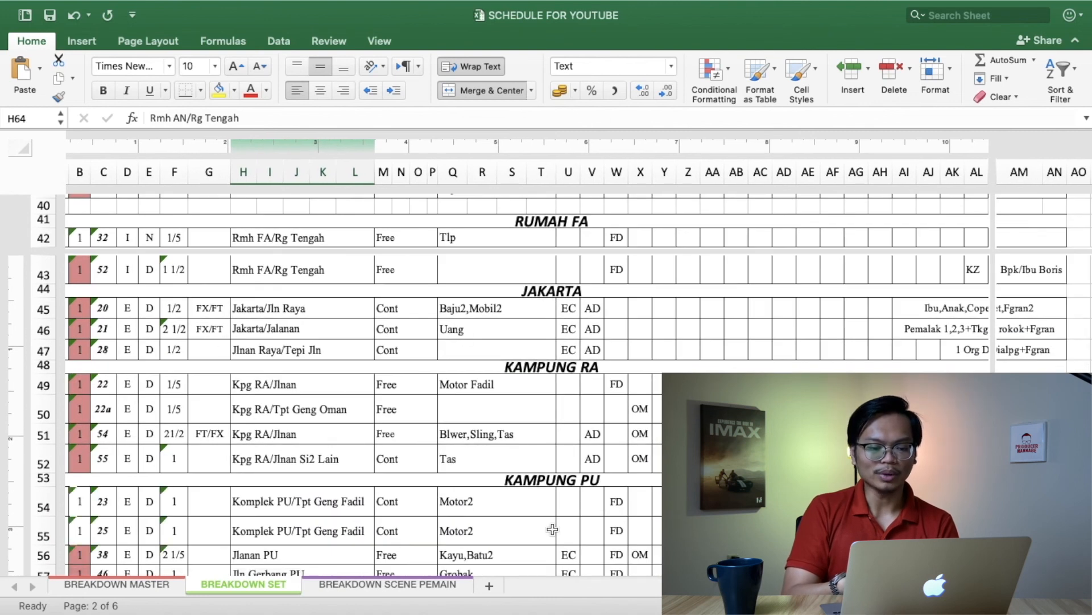
pyautogui.scroll(-10, 307, 477)
pyautogui.hscroll(1, 307, 477)
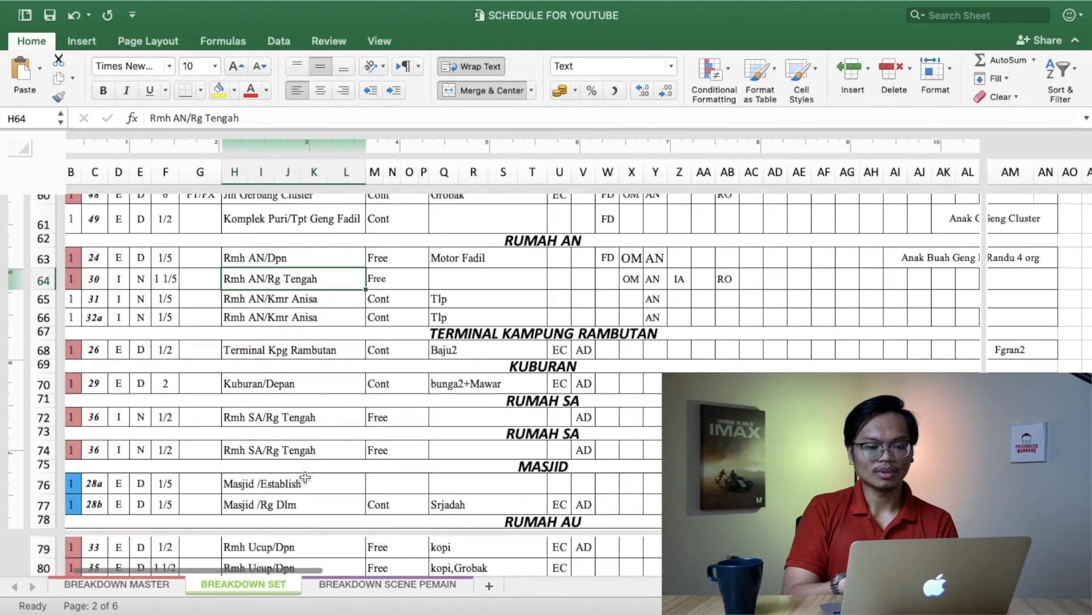
pyautogui.scroll(-6, 305, 477)
pyautogui.hscroll(-1, 305, 477)
pyautogui.scroll(2, 305, 477)
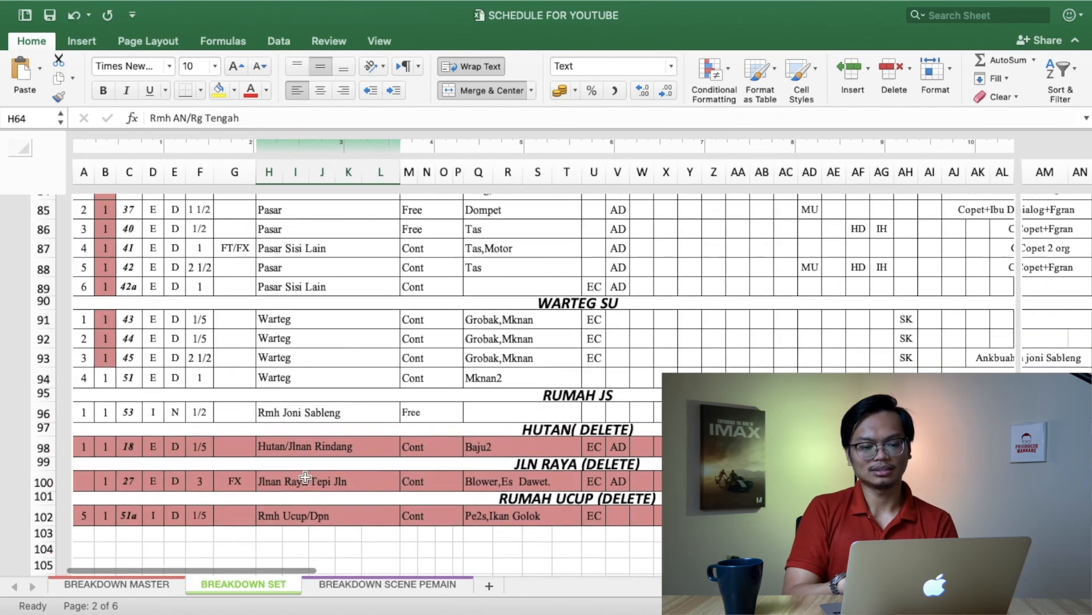
# Look back over the RUMAH AU, PASAR and WARTEG SU groups and return to the set breakdown's header and first HUTAN scenes.
pyautogui.scroll(1, 305, 476)
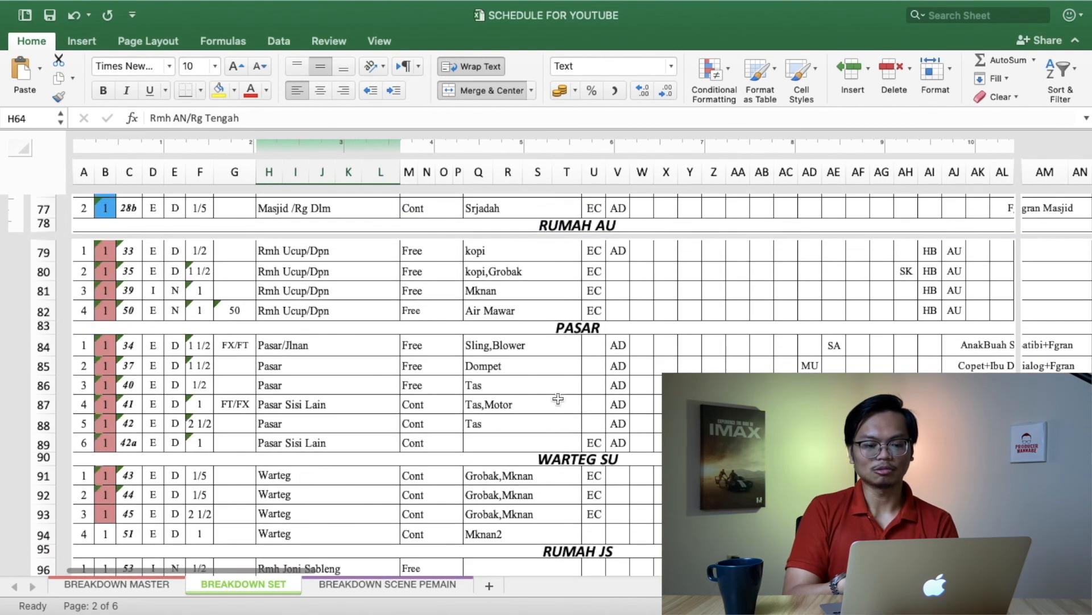
pyautogui.scroll(1, 557, 386)
pyautogui.scroll(20, 485, 357)
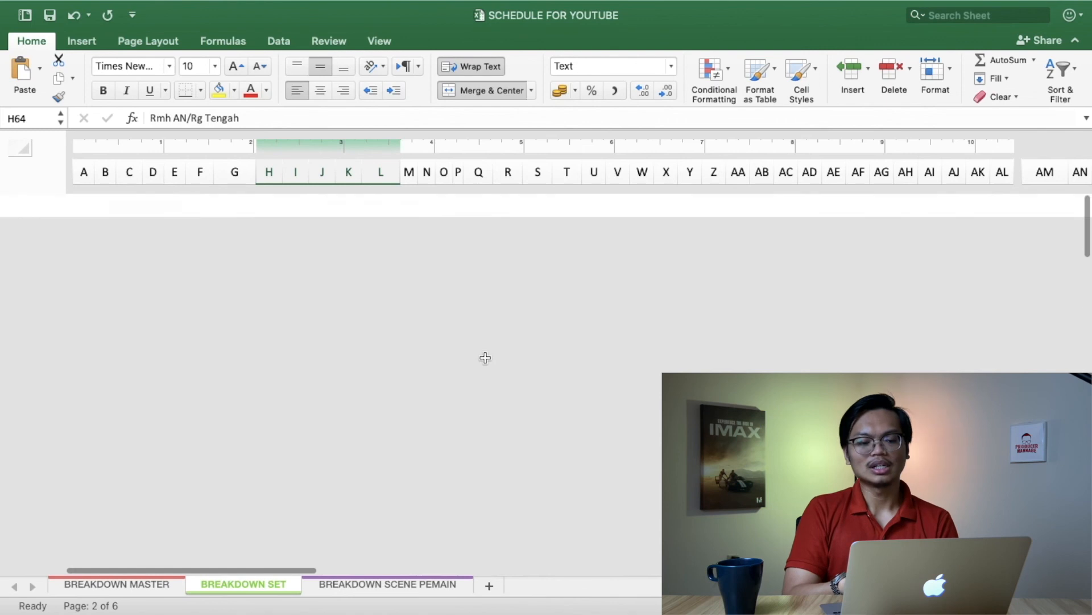
pyautogui.scroll(-2, 492, 433)
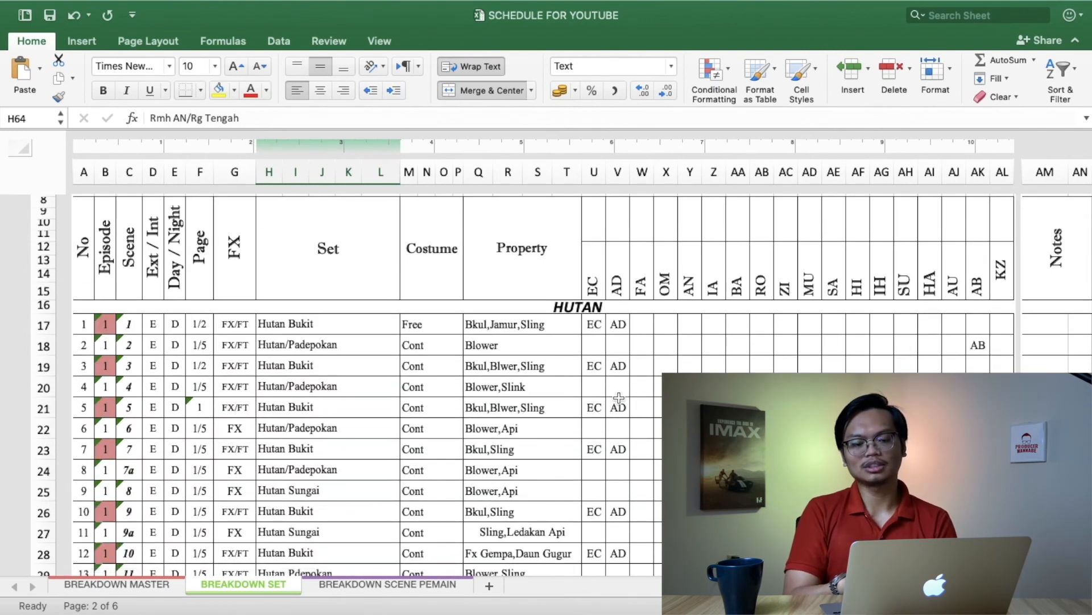
pyautogui.scroll(2, 619, 397)
pyautogui.scroll(-1, 619, 397)
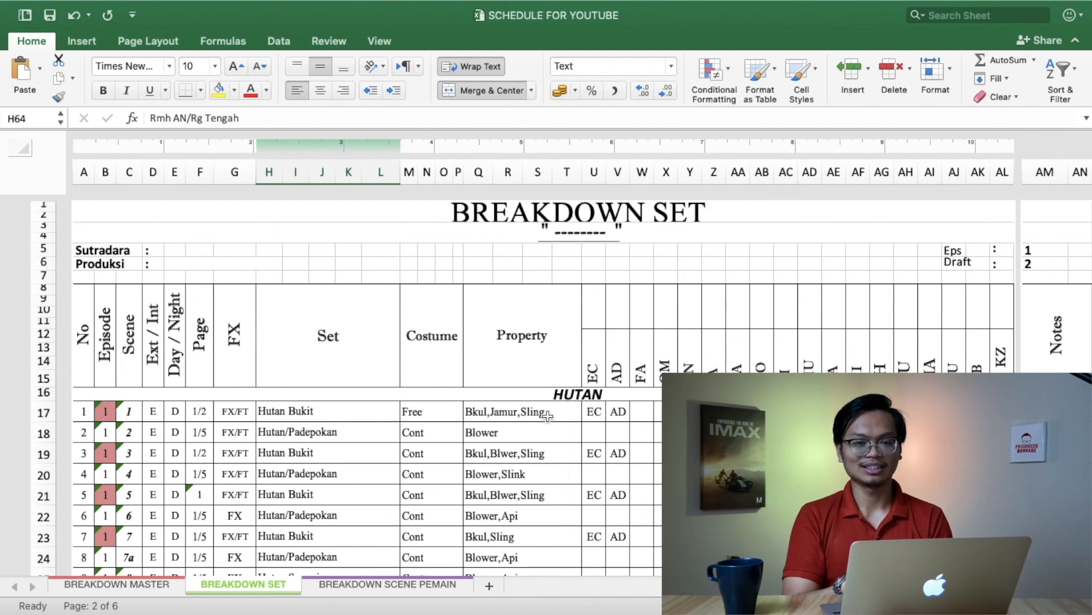
pyautogui.scroll(-5, 547, 417)
pyautogui.scroll(5, 556, 415)
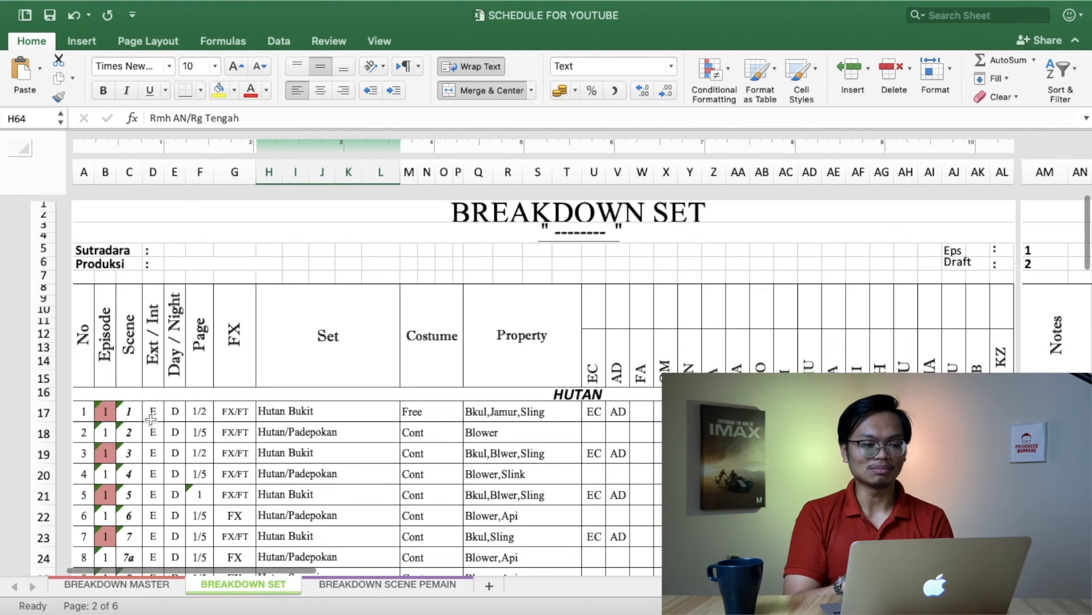
# Open the BREAKDOWN MASTER sheet and check its scene order down to the last row, scene 55.
pyautogui.click(114, 586)
pyautogui.scroll(-10, 177, 505)
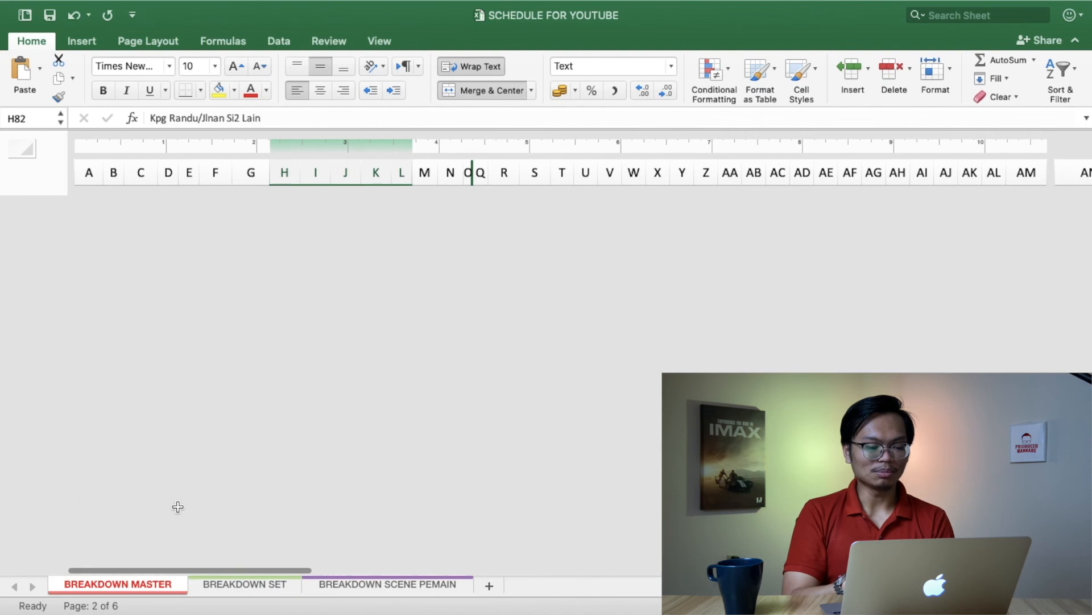
pyautogui.scroll(3, 178, 507)
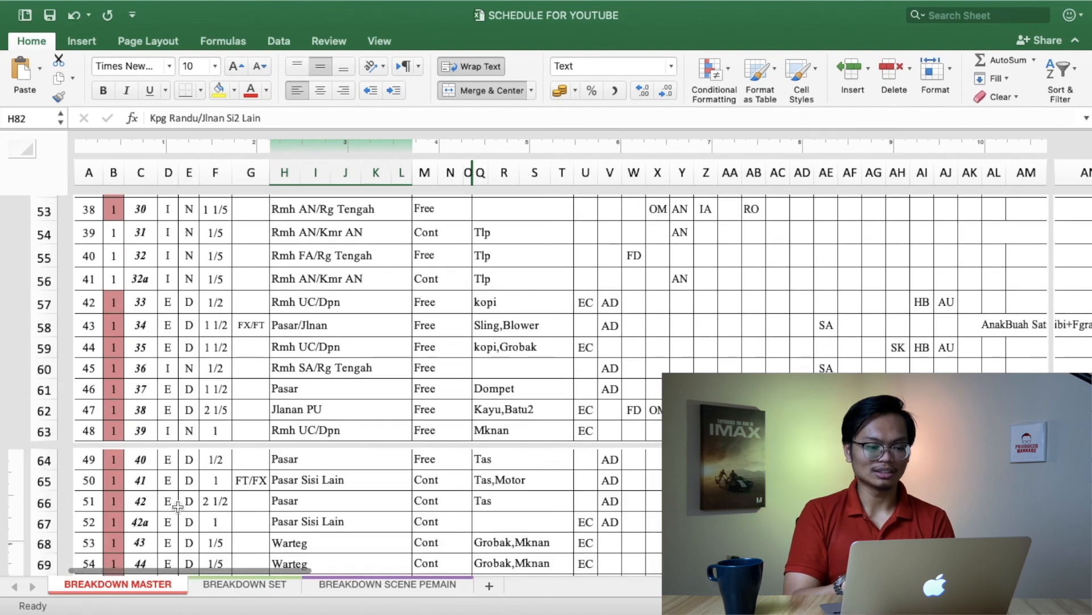
pyautogui.scroll(-7, 178, 506)
pyautogui.scroll(-3, 178, 506)
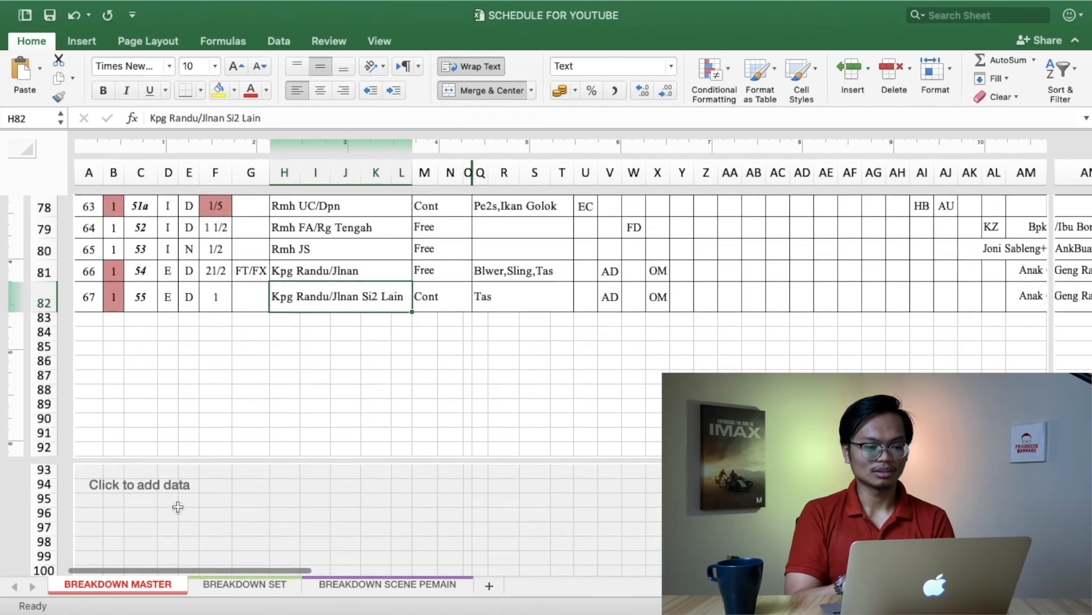
pyautogui.scroll(1, 177, 499)
# Switch to the BREAKDOWN SET sheet and compare its grouping by location from HUTAN through KAMPUNG RA.
pyautogui.click(244, 585)
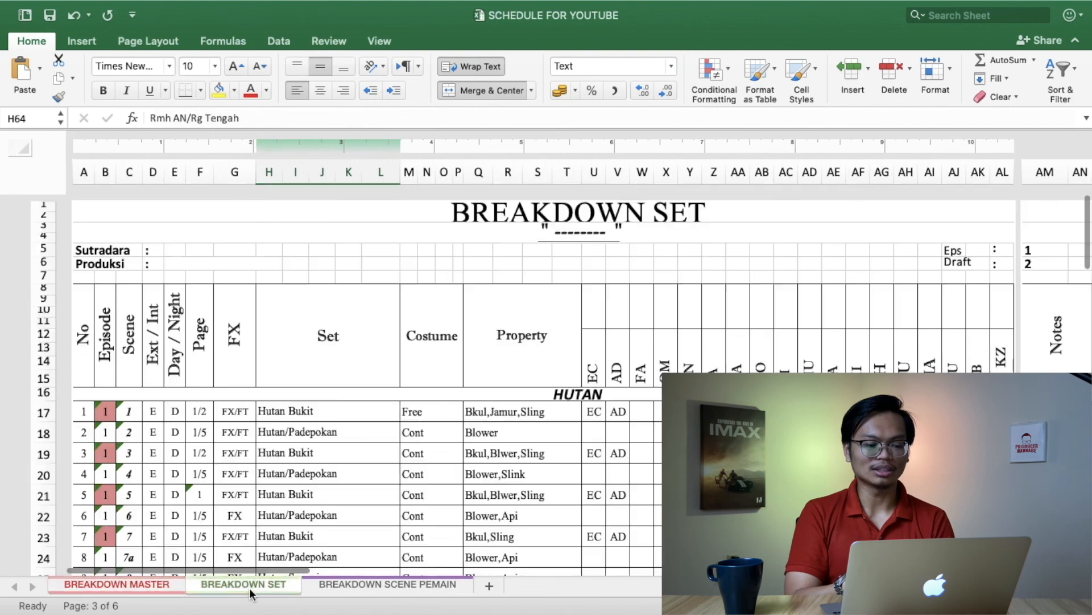
pyautogui.scroll(-3, 358, 353)
pyautogui.scroll(3, 358, 357)
pyautogui.scroll(1, 358, 357)
pyautogui.scroll(-2, 359, 357)
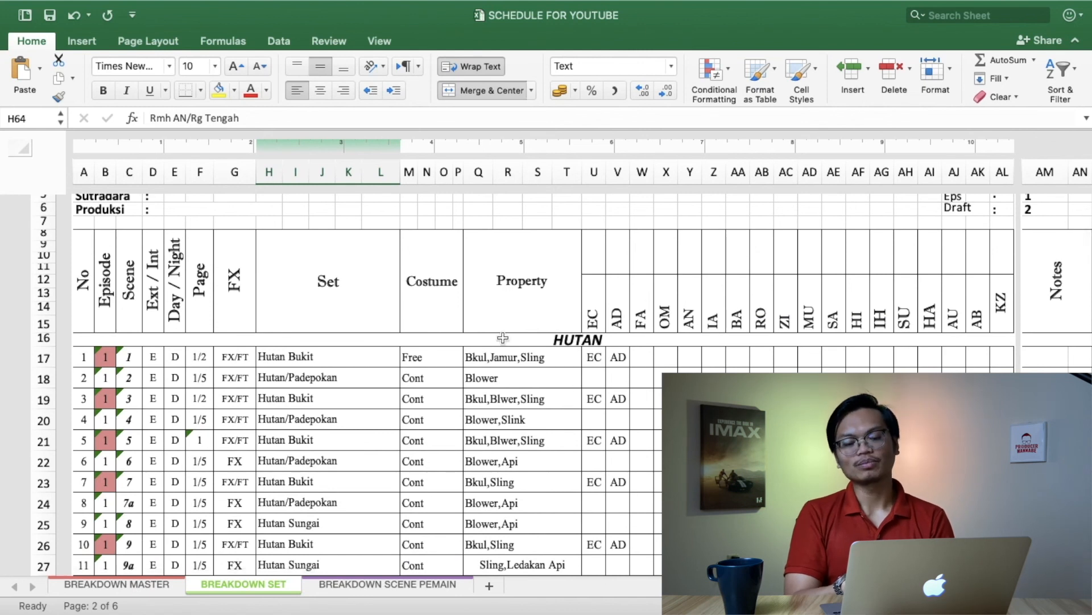
pyautogui.scroll(-4, 578, 417)
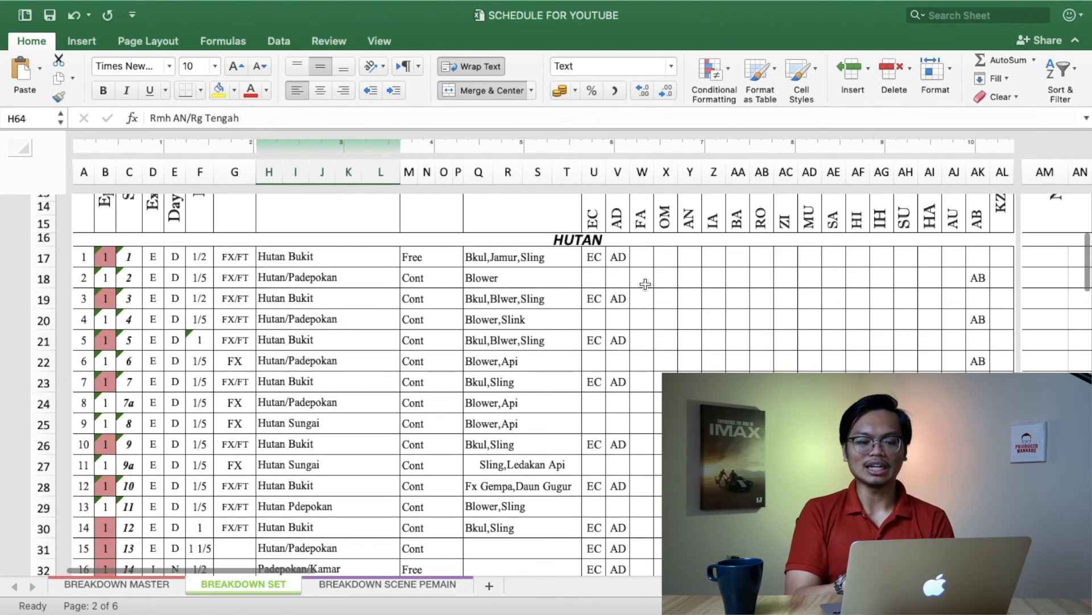
pyautogui.scroll(-3, 583, 363)
pyautogui.scroll(-5, 610, 492)
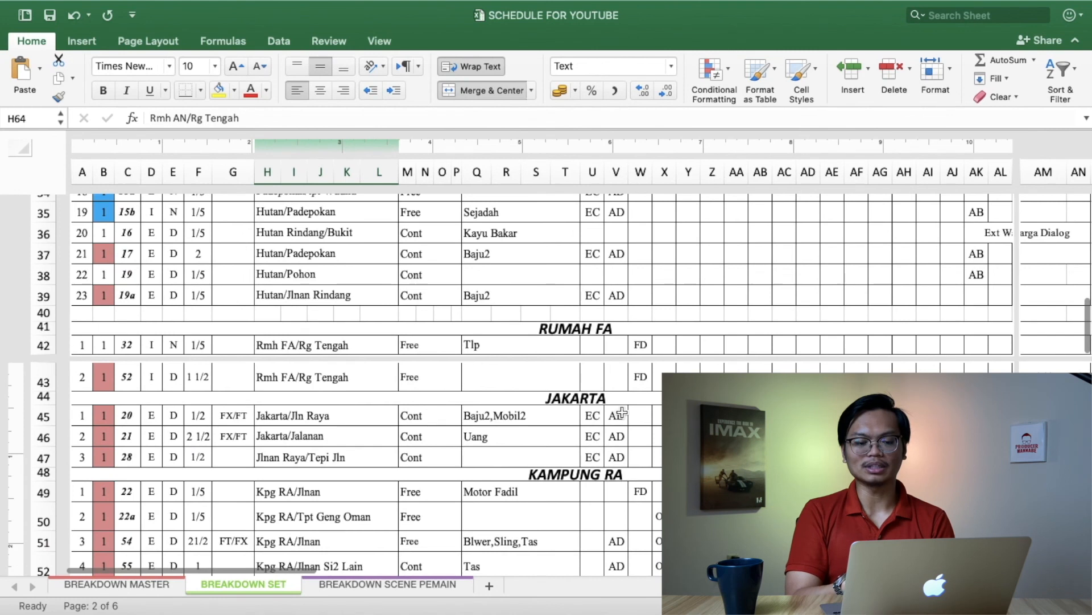
# Examine the HUTAN group's Ext/Int, Day/Night and scene entries from scene 1 to 19a, then return to the sheet header.
pyautogui.scroll(10, 469, 386)
pyautogui.scroll(-3, 172, 385)
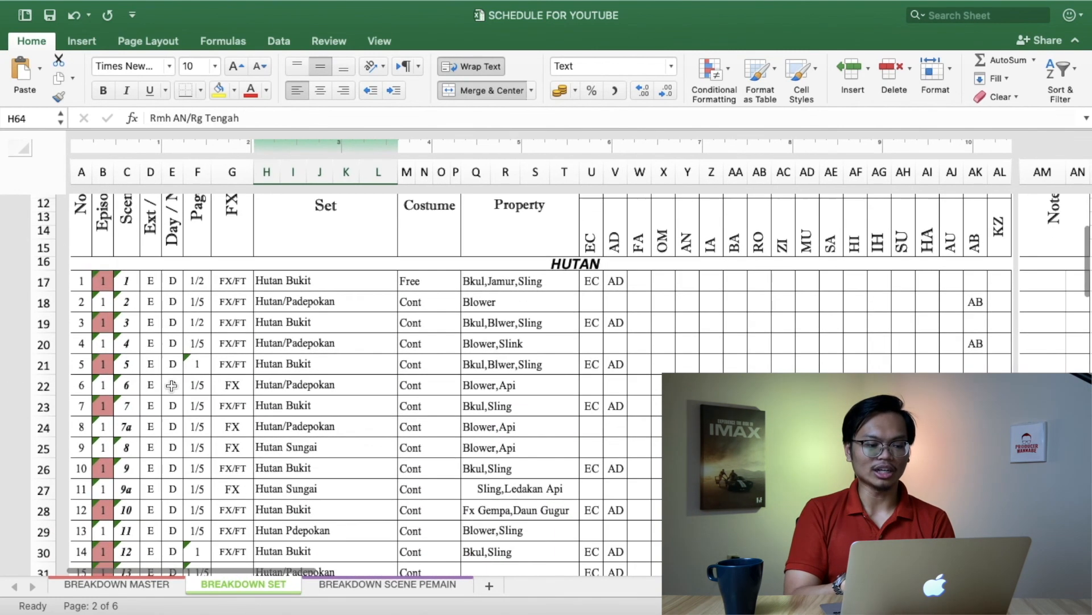
pyautogui.scroll(-2, 160, 346)
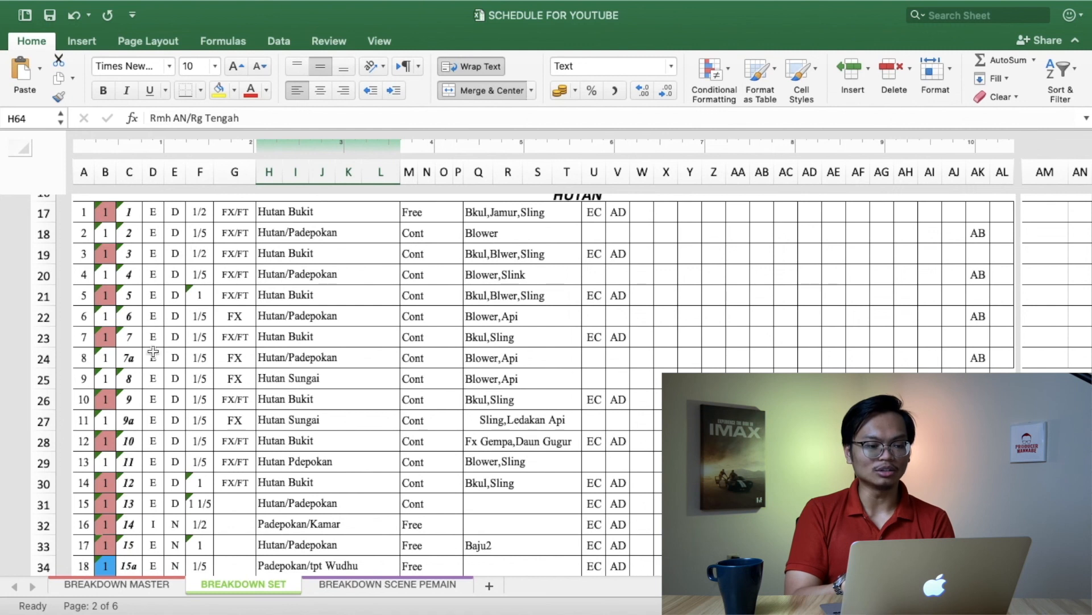
pyautogui.scroll(-3, 175, 470)
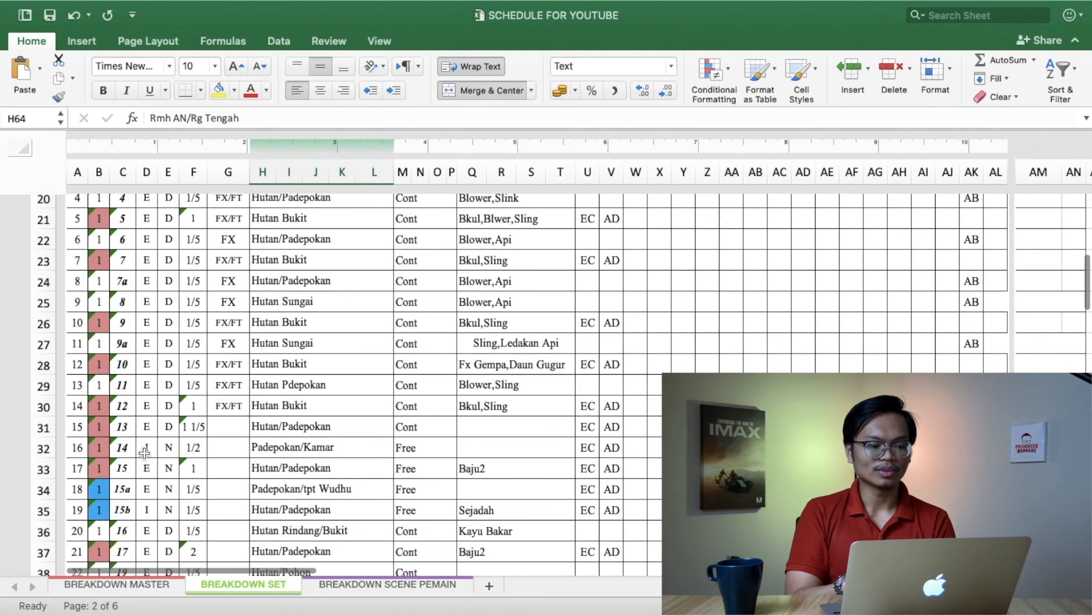
pyautogui.scroll(-2, 158, 449)
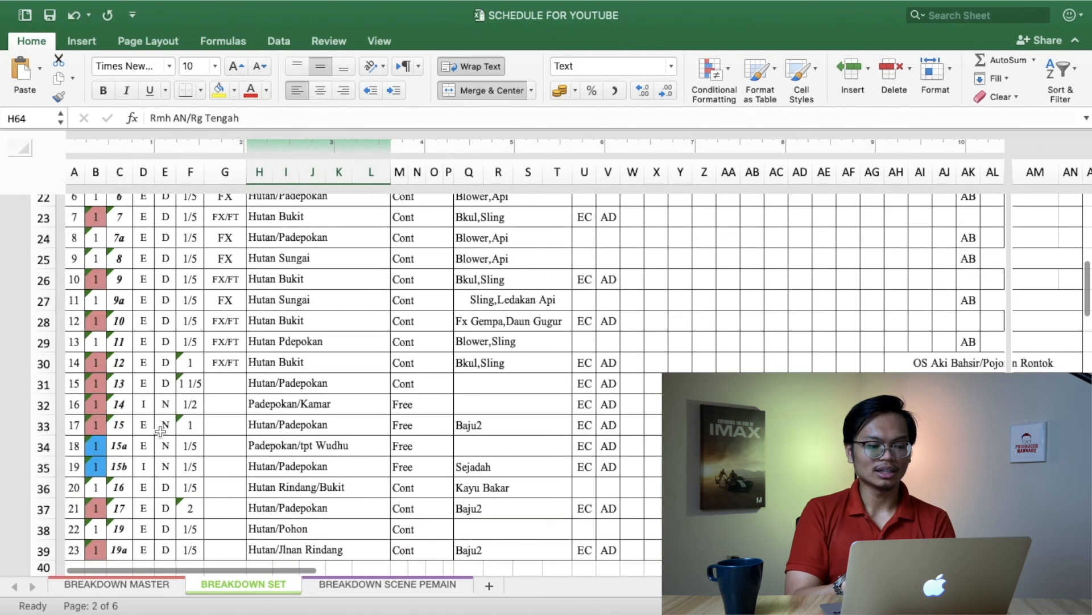
pyautogui.scroll(15, 157, 473)
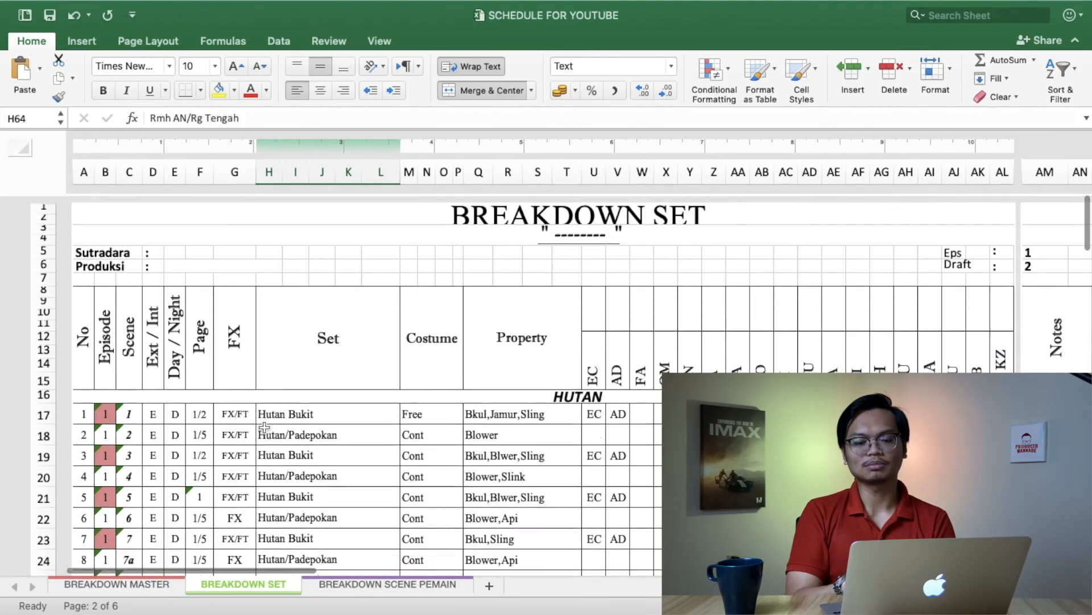